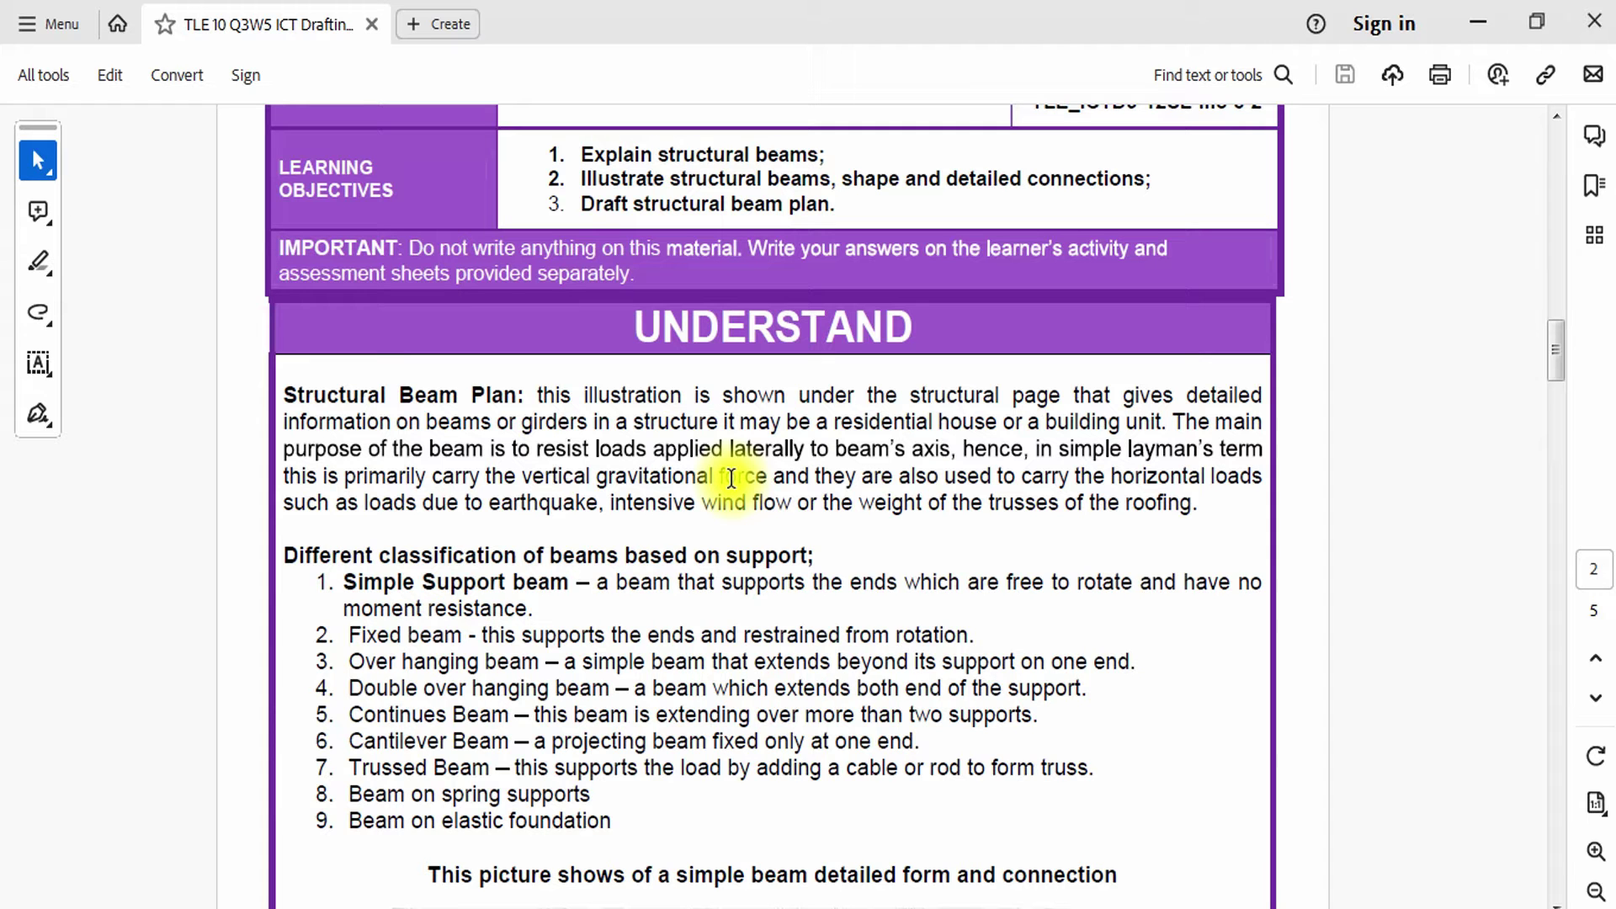
# Step: Scroll the PDF to page 3's Beam Plan example showing the fire wall, beams and girders
pyautogui.scroll(-15, 674, 531)
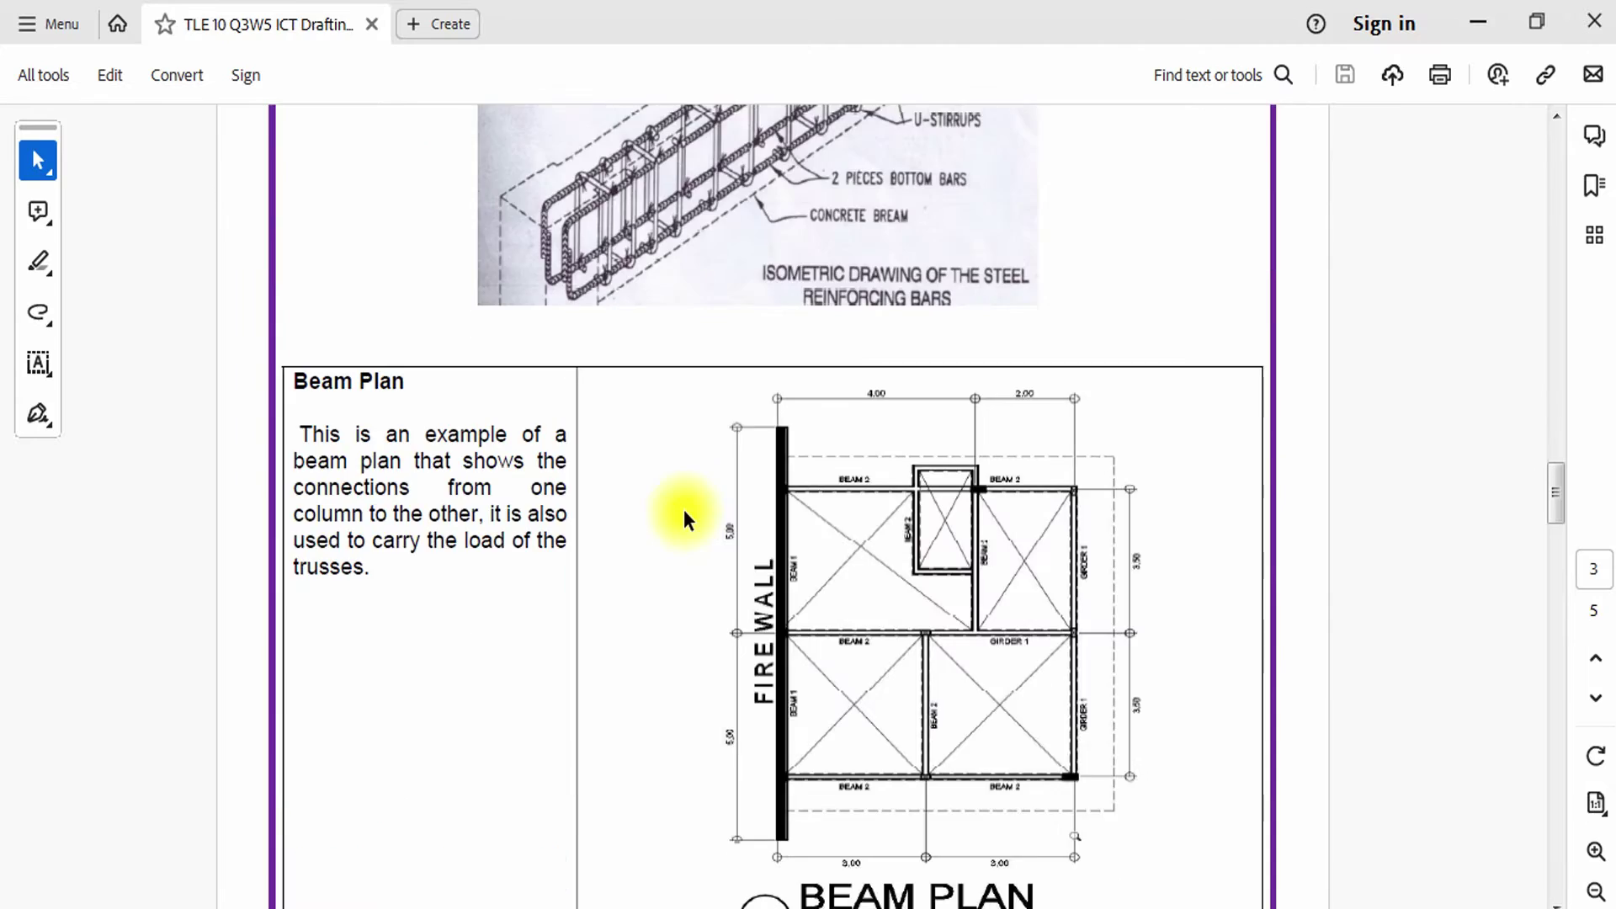
pyautogui.scroll(-3, 684, 514)
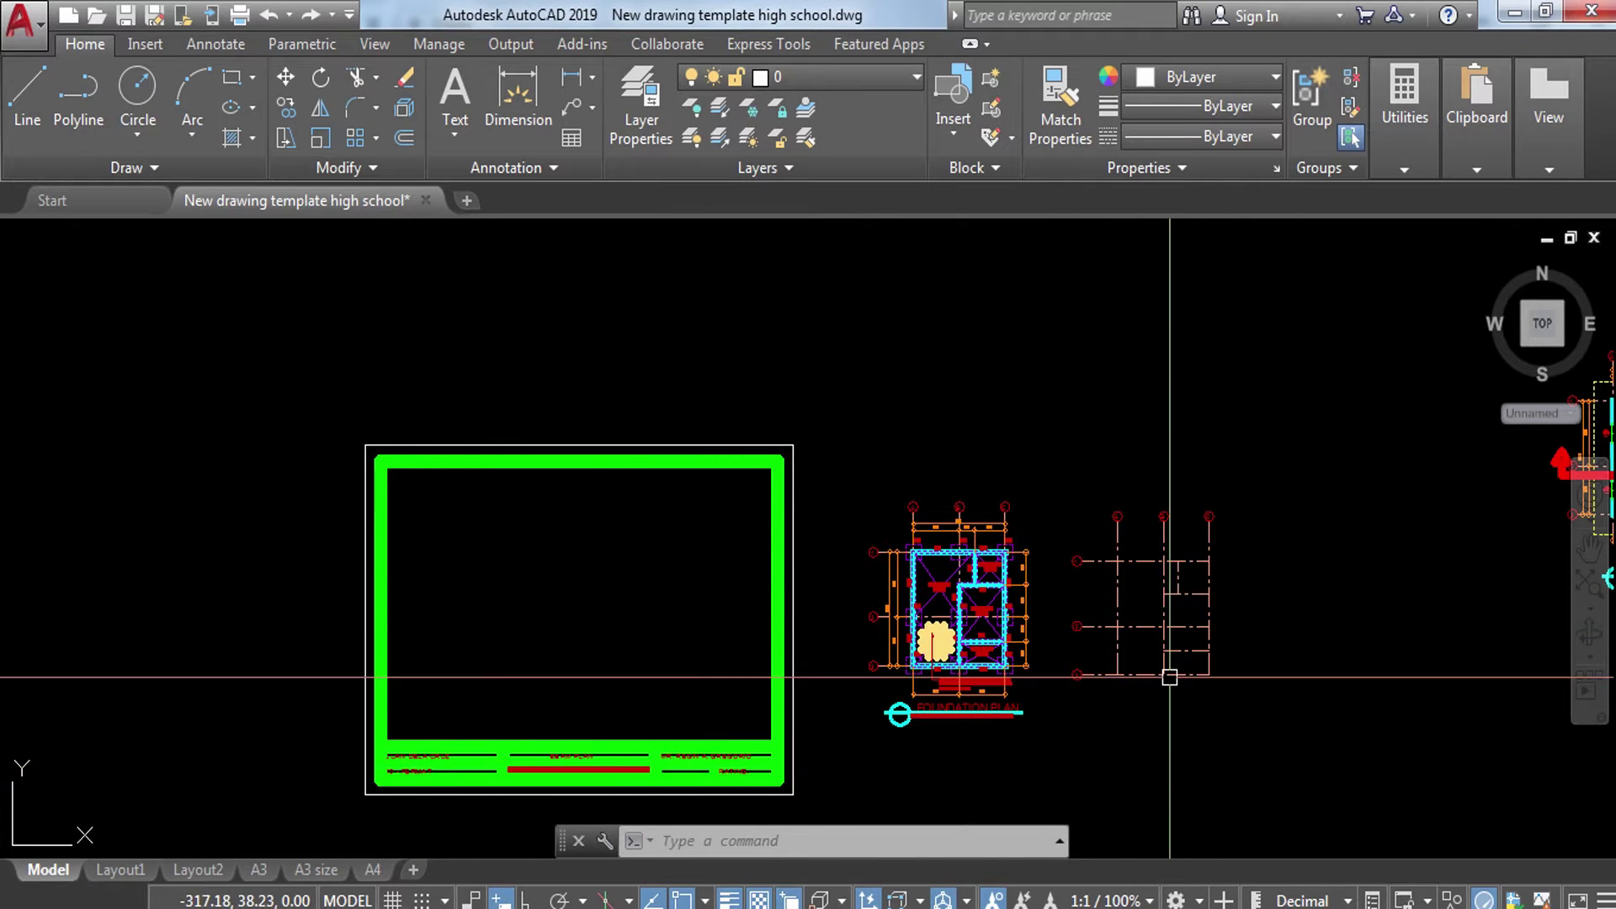
pyautogui.scroll(4, 1061, 673)
pyautogui.moveTo(1013, 642); pyautogui.dragTo(792, 664, button='middle')
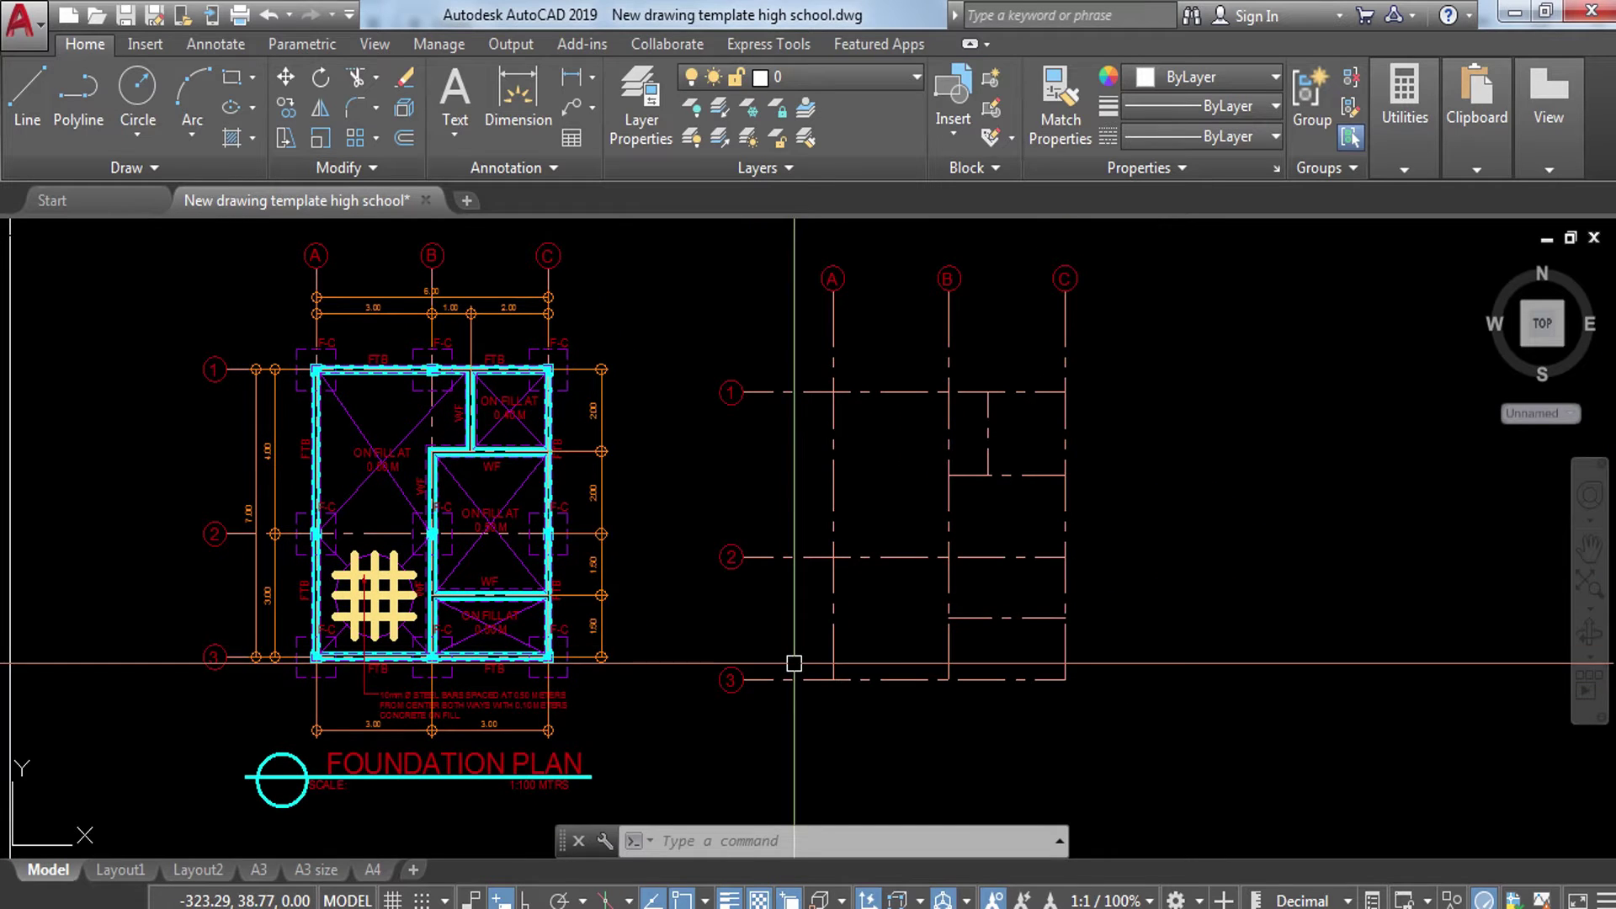
pyautogui.moveTo(597, 637); pyautogui.dragTo(665, 663, button='middle')
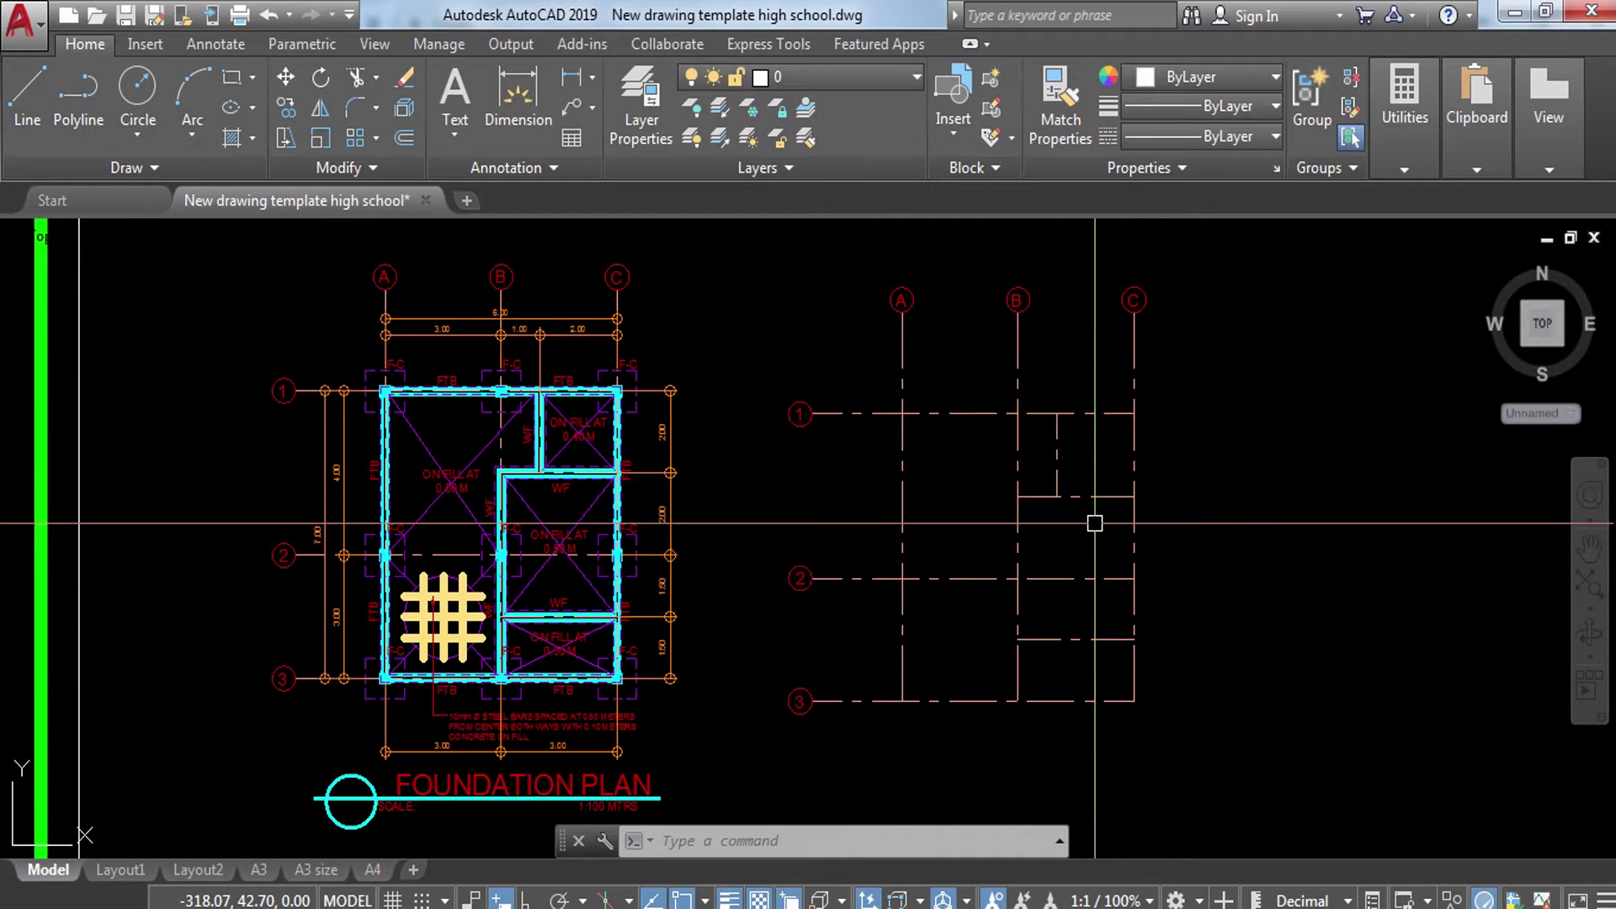
pyautogui.moveTo(800, 581)
pyautogui.mouseDown(button='middle')
pyautogui.moveTo(980, 554)
pyautogui.moveTo(858, 530)
pyautogui.mouseUp(button='middle')
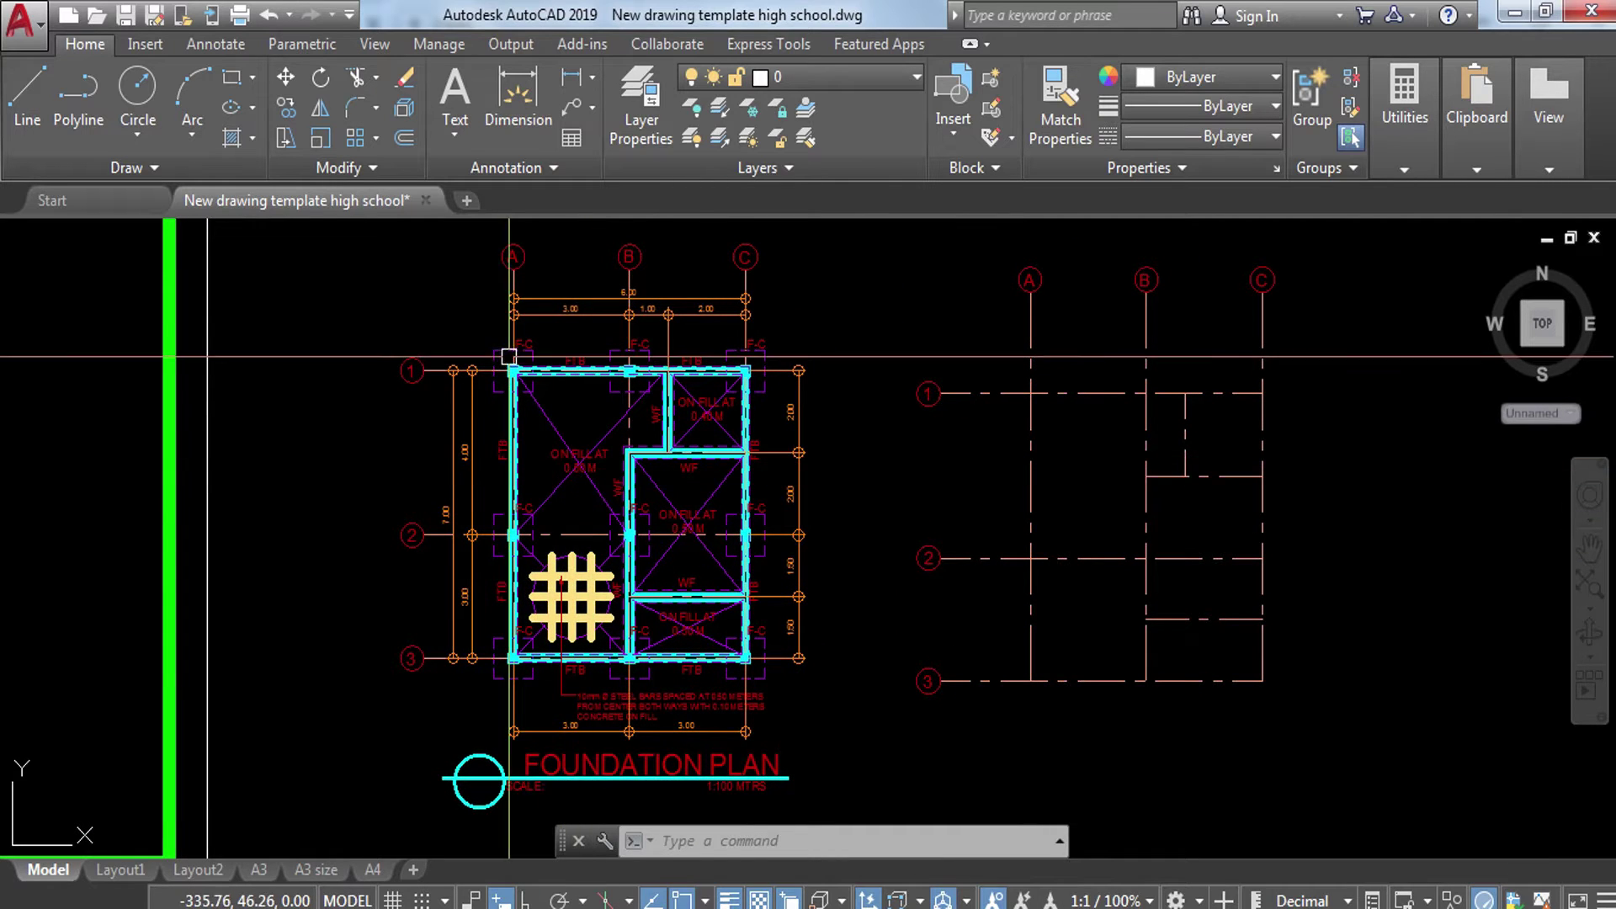
pyautogui.scroll(8, 509, 357)
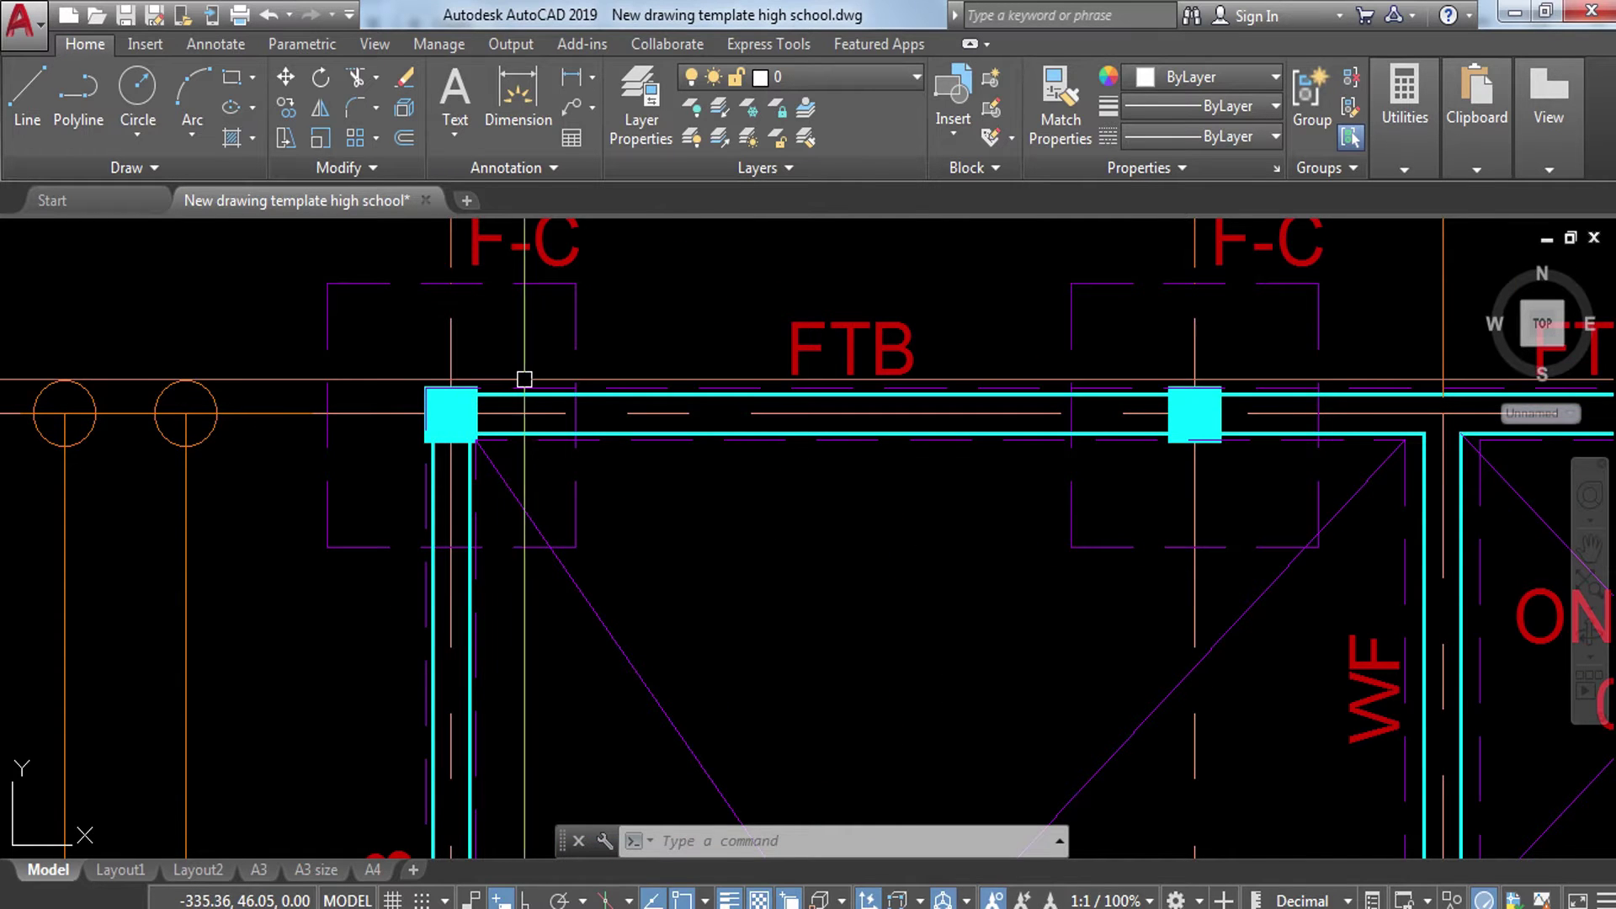
pyautogui.scroll(-4, 520, 381)
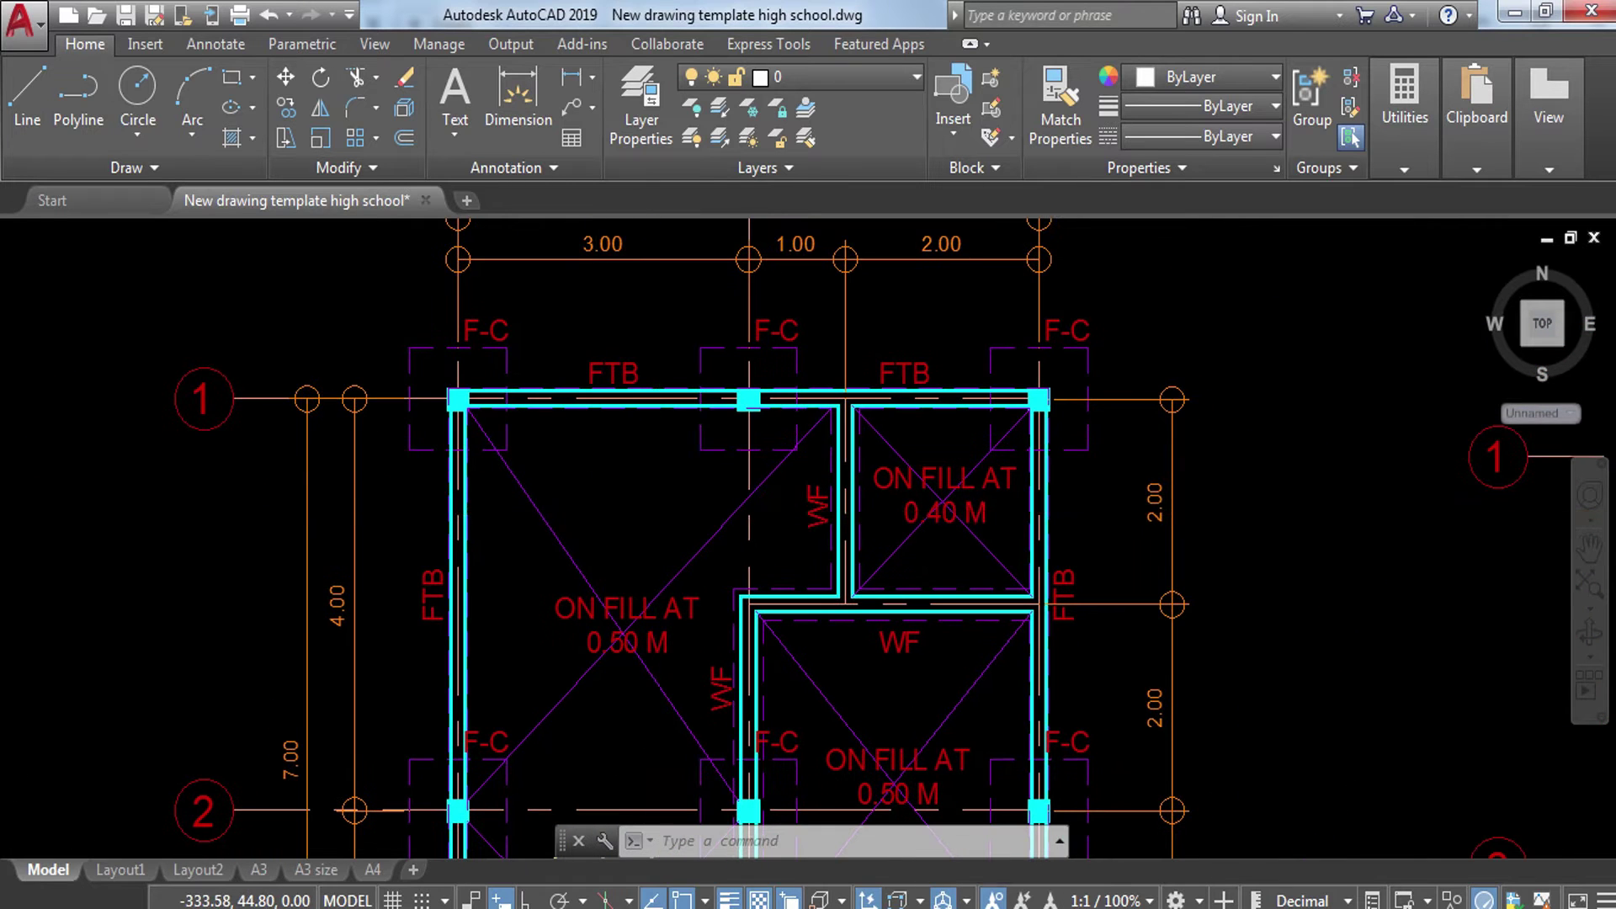
pyautogui.scroll(-6, 510, 352)
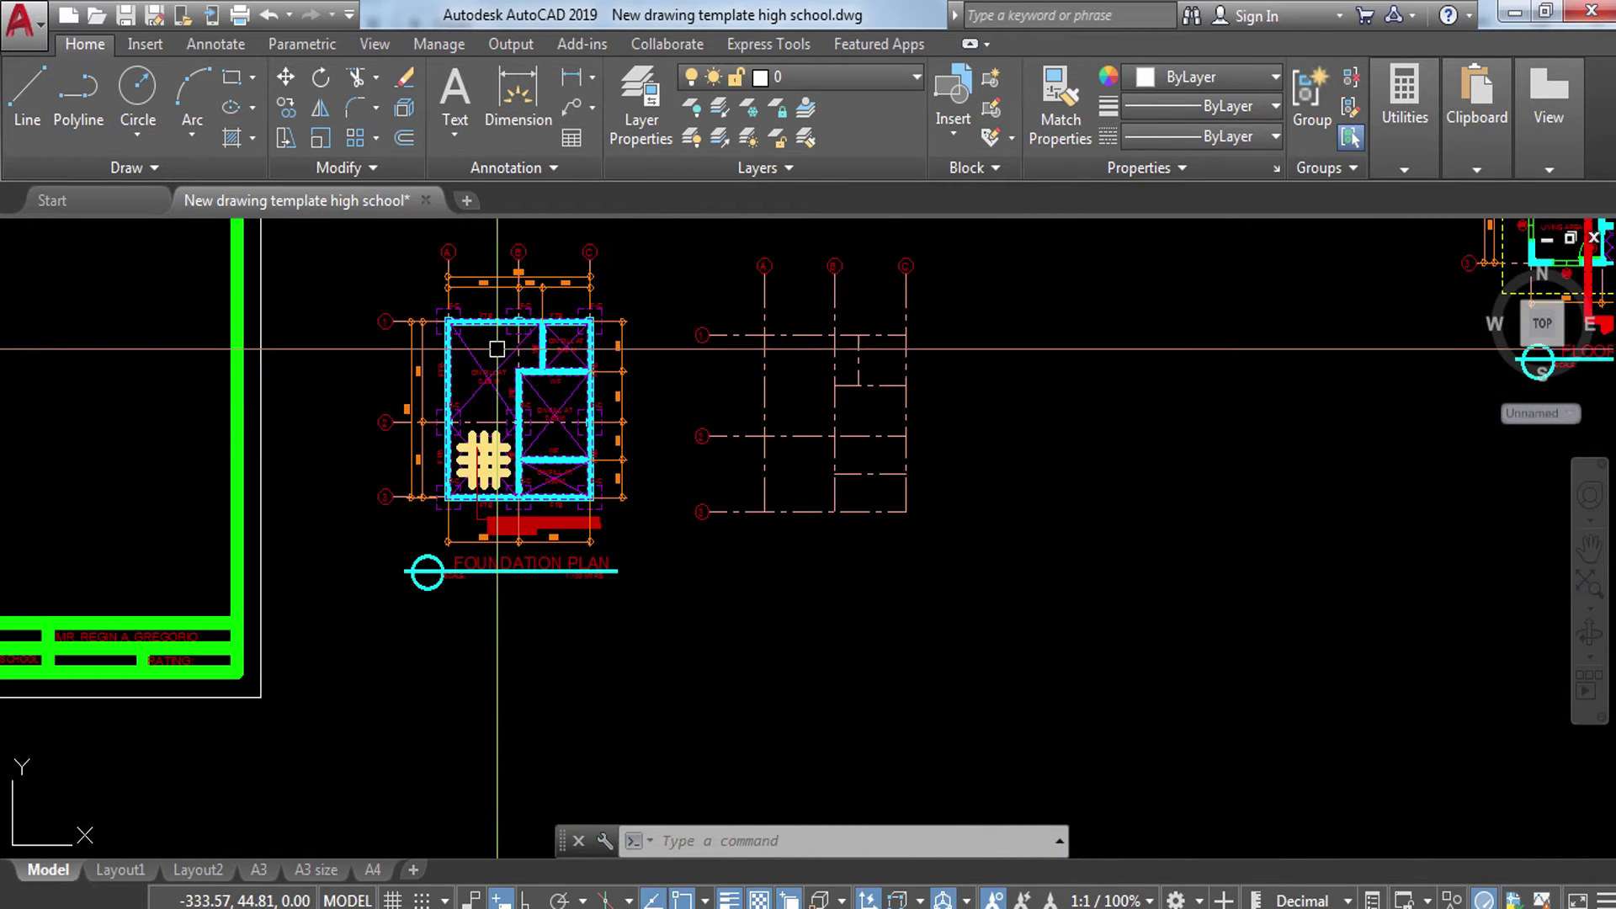
pyautogui.moveTo(497, 348); pyautogui.dragTo(498, 424, button='middle')
pyautogui.scroll(2, 561, 485)
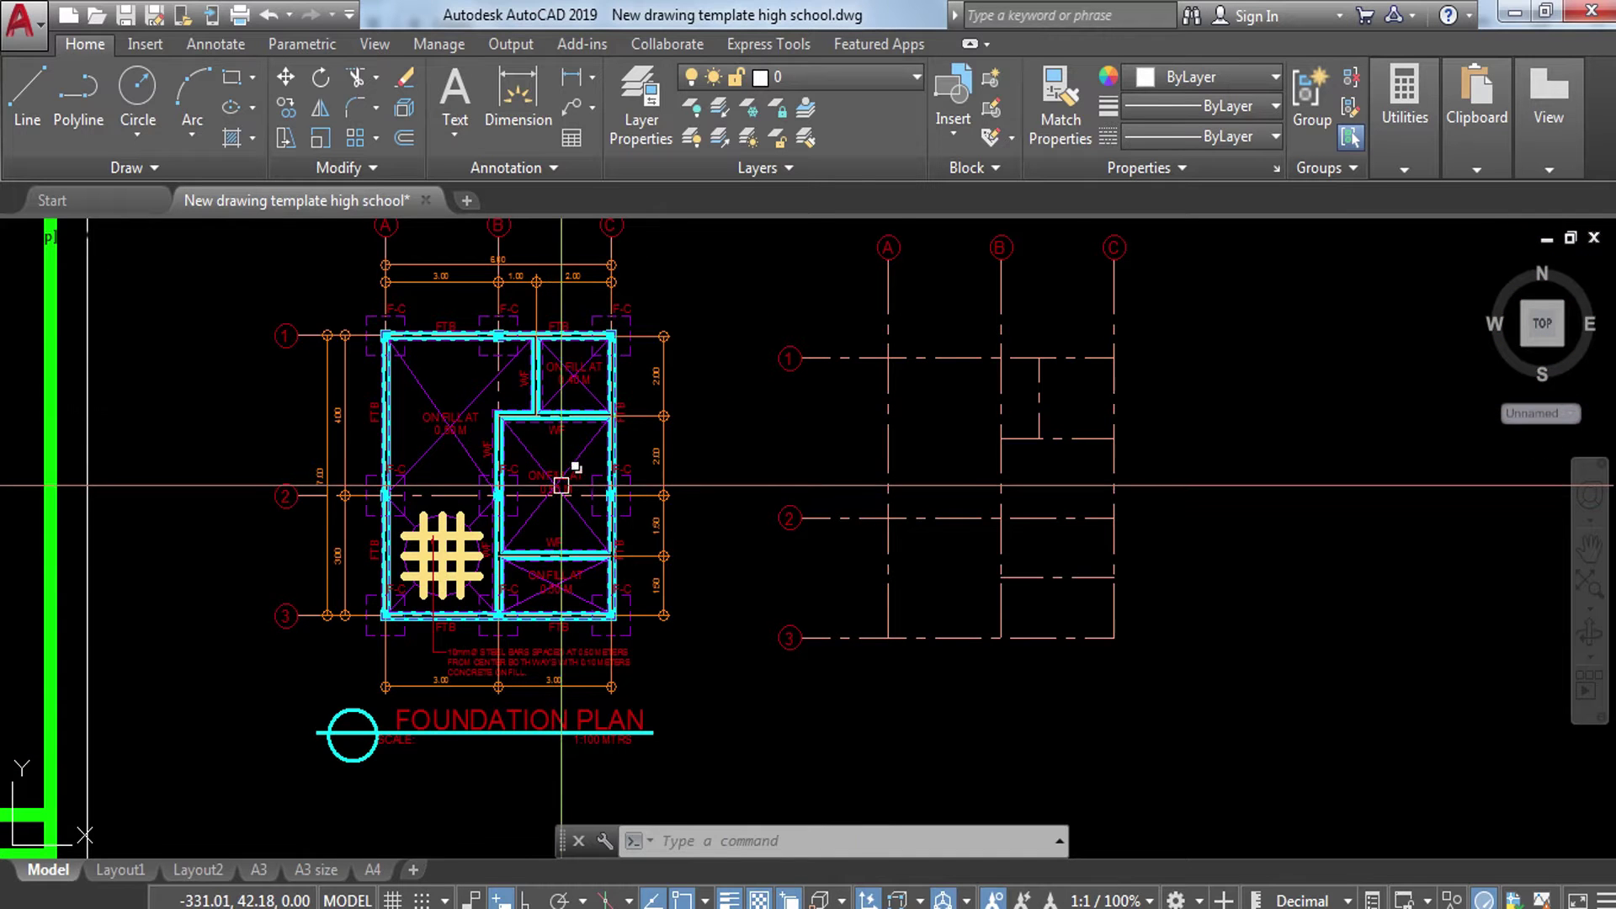
pyautogui.moveTo(593, 450); pyautogui.dragTo(660, 502, button='middle')
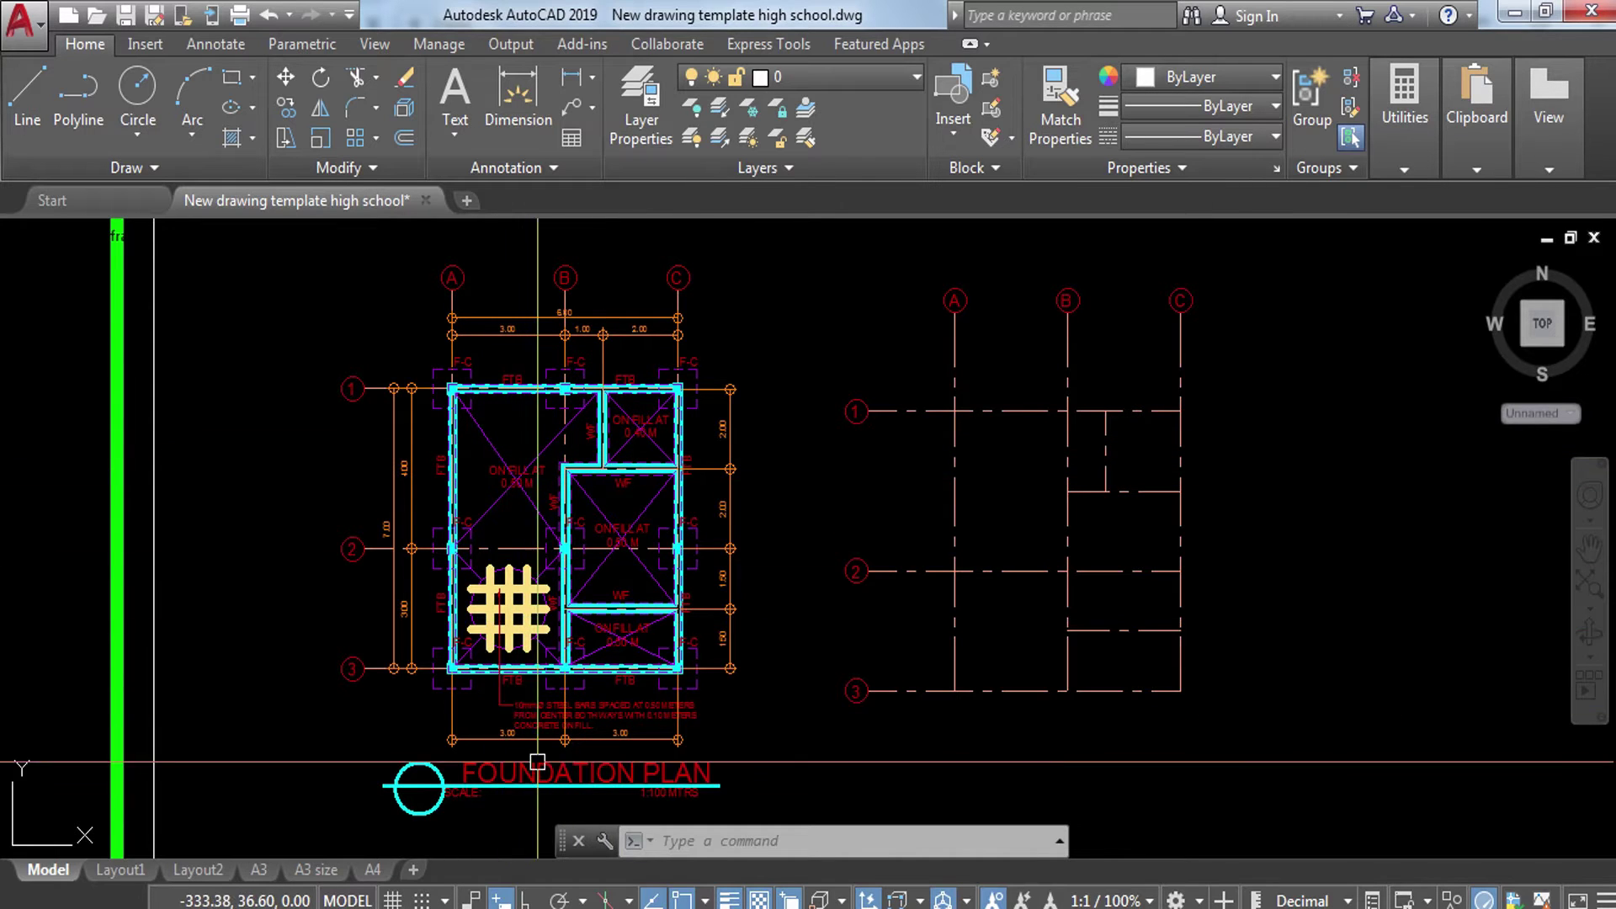
pyautogui.scroll(2, 512, 734)
pyautogui.scroll(2, 513, 734)
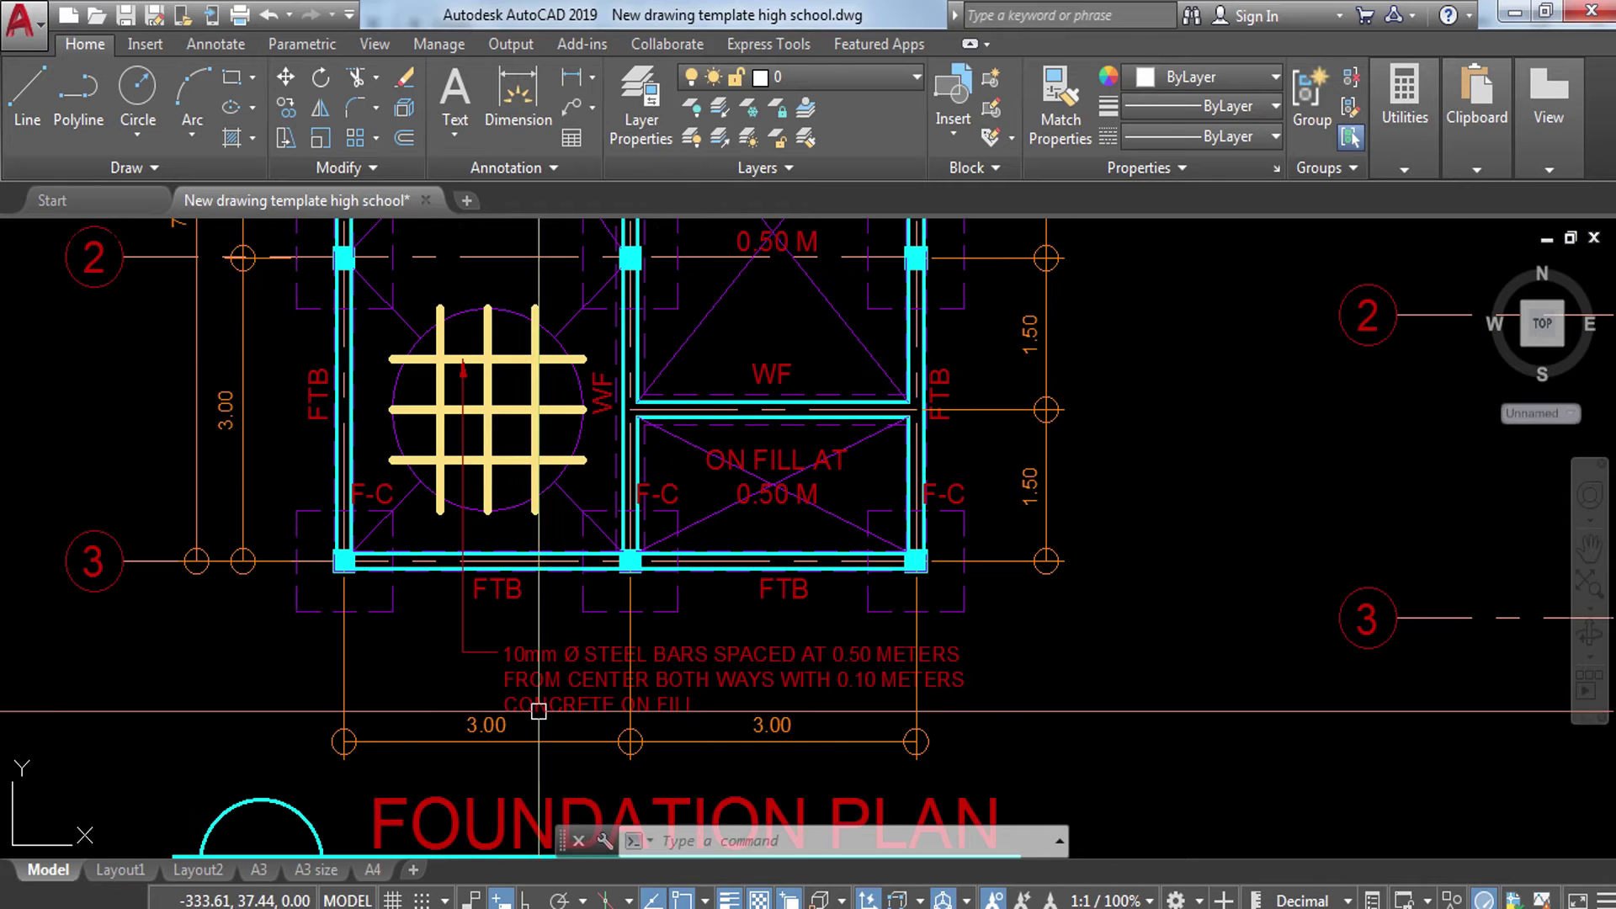
# Step: Erase the steel-bars note and the left and right 3.00 dimensions below the plan
pyautogui.click(743, 646)
pyautogui.click(643, 752)
pyautogui.click(604, 723)
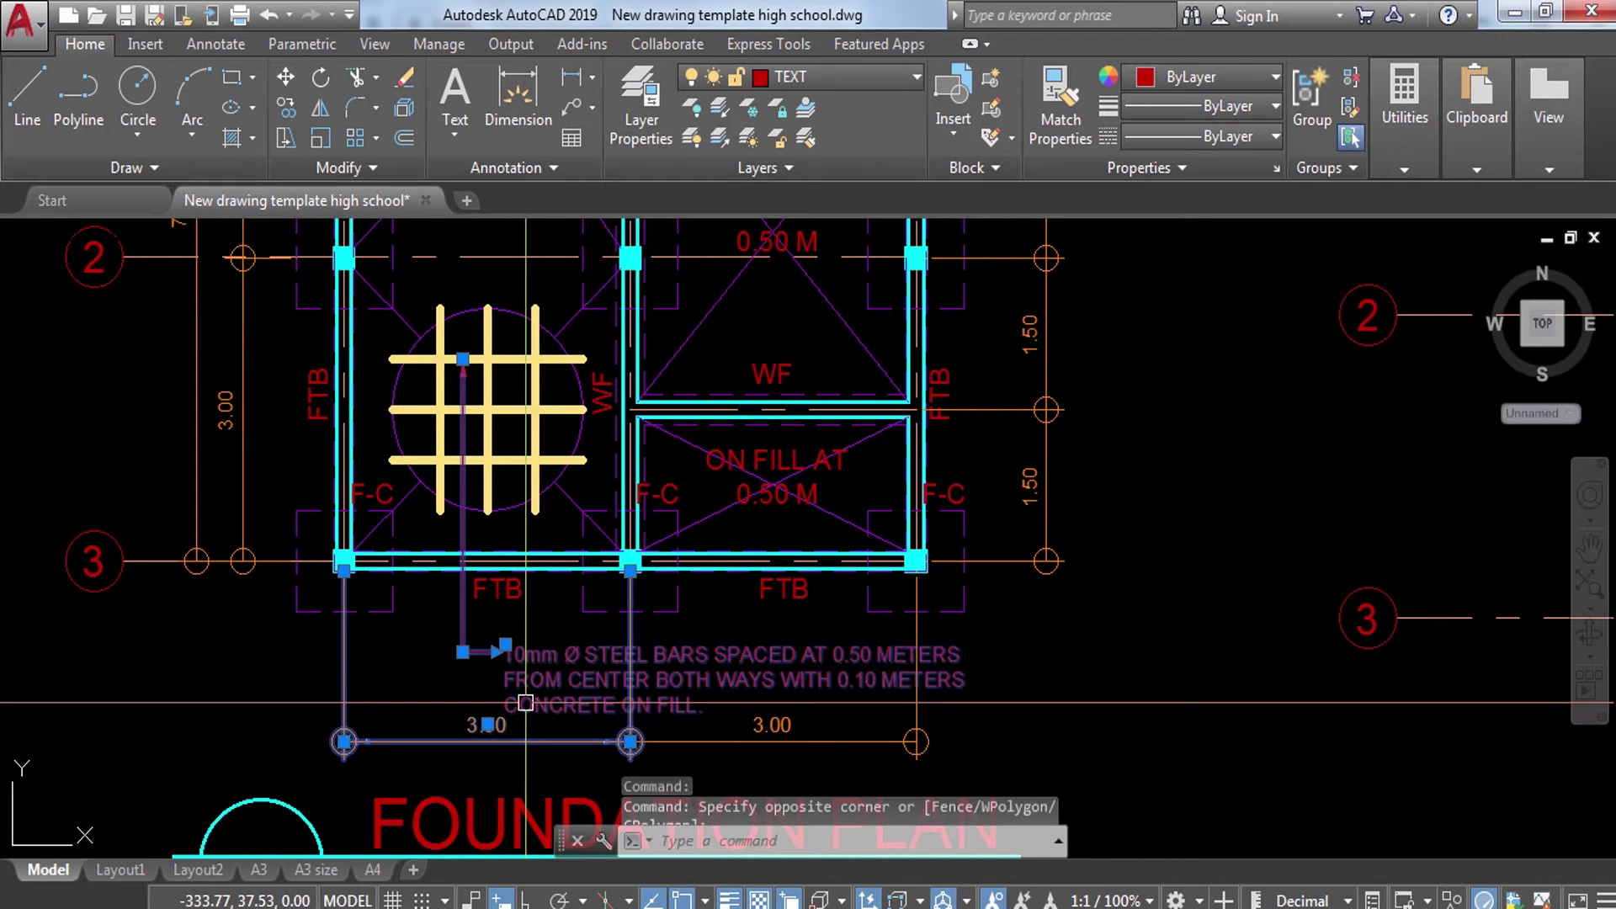
pyautogui.press('Delete')
pyautogui.click(967, 668)
pyautogui.click(810, 692)
pyautogui.press('Delete')
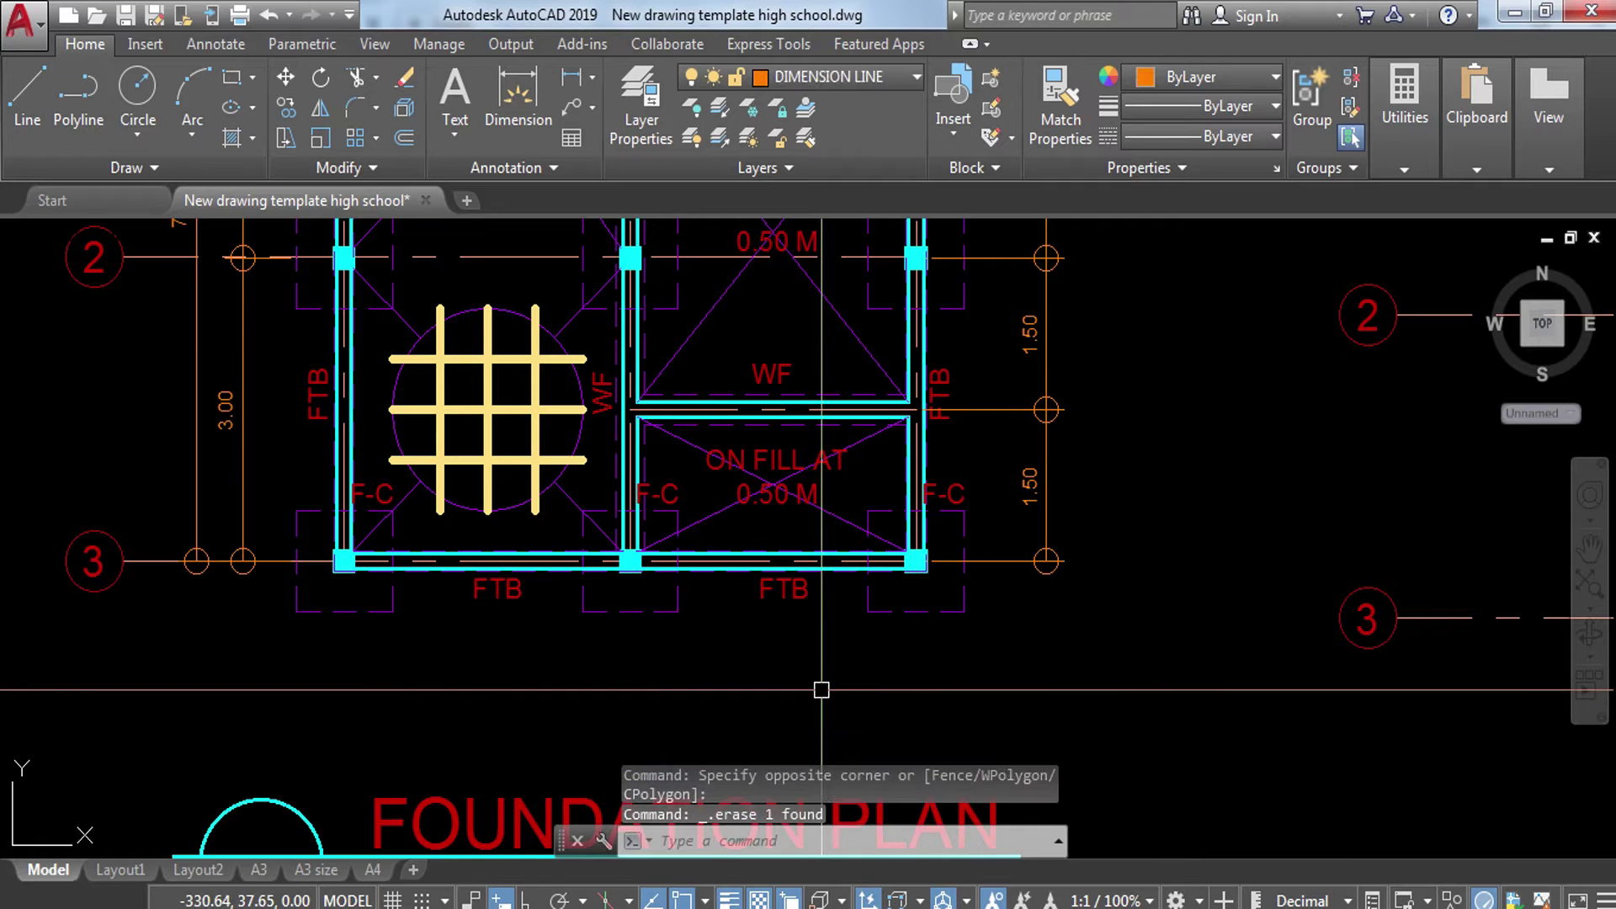
# Step: Erase the right-hand dimensions and grid line of the plan
pyautogui.moveTo(1016, 438); pyautogui.dragTo(1021, 599, button='middle')
pyautogui.click(1154, 352)
pyautogui.click(1009, 649)
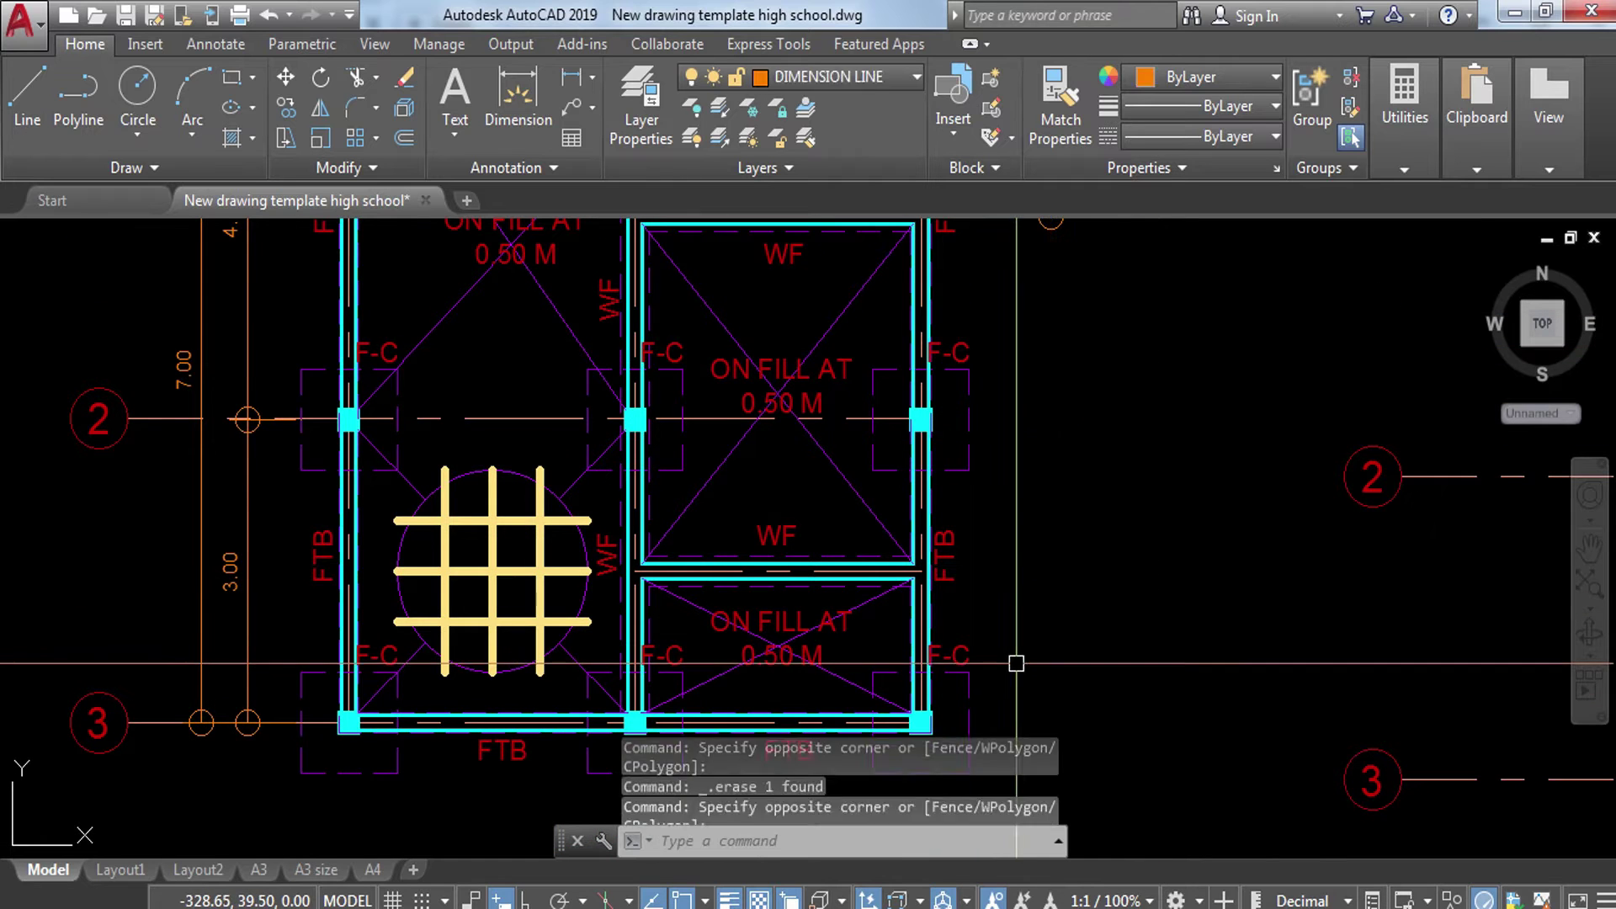
pyautogui.press('Delete')
# Step: Erase the rooms' diagonal lines and the ON FILL AT 0.50 M text
pyautogui.click(870, 326)
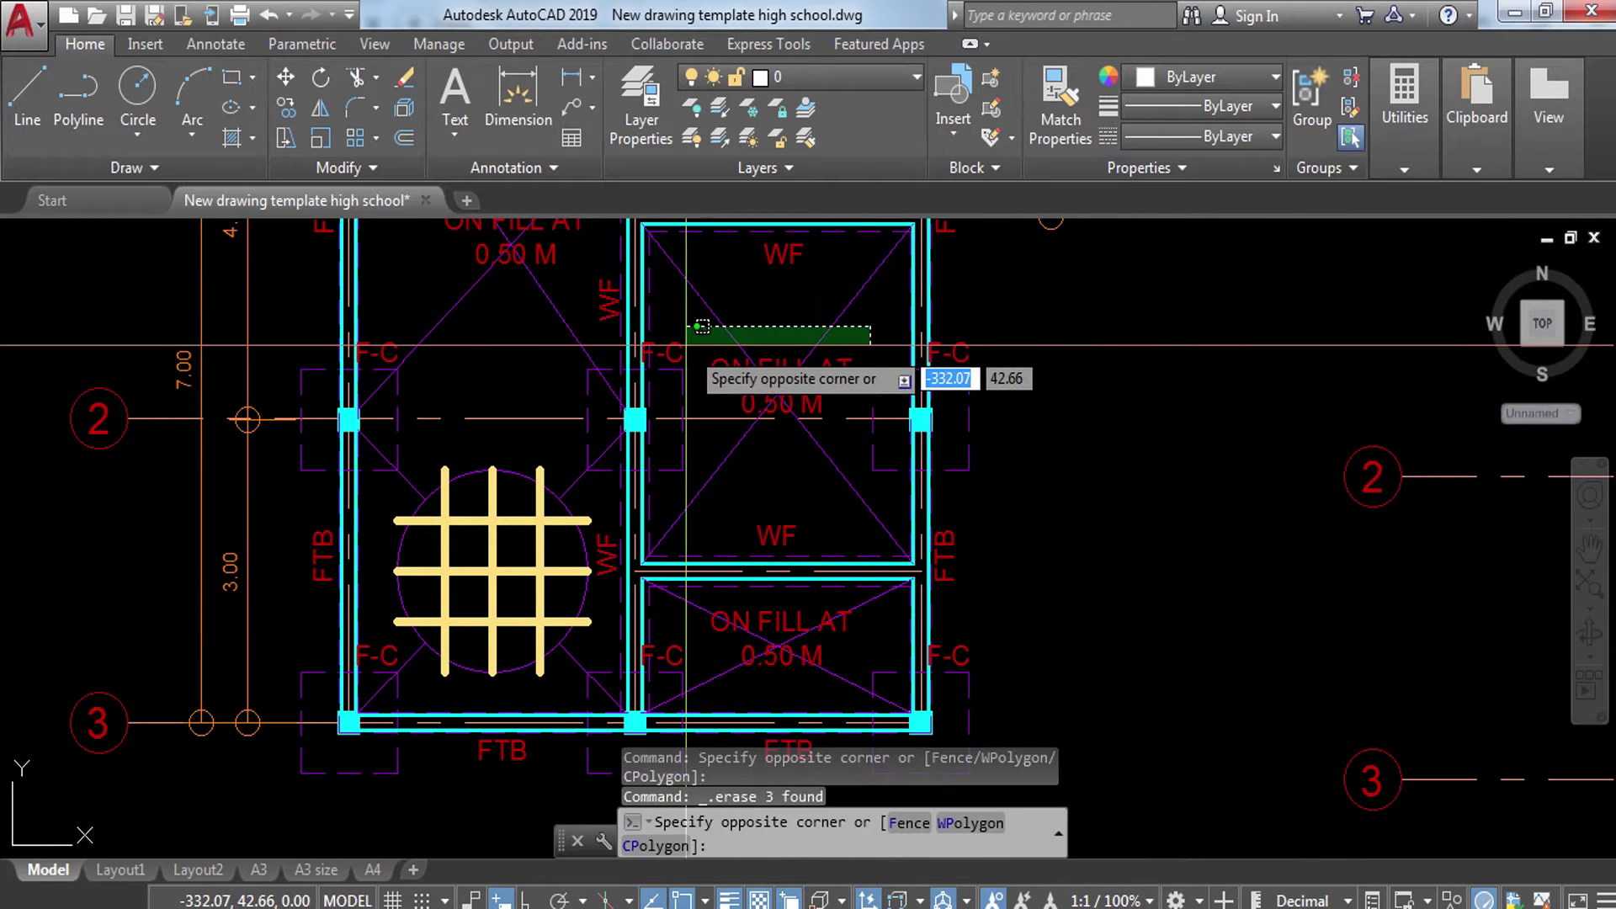
pyautogui.click(666, 354)
pyautogui.press('Delete')
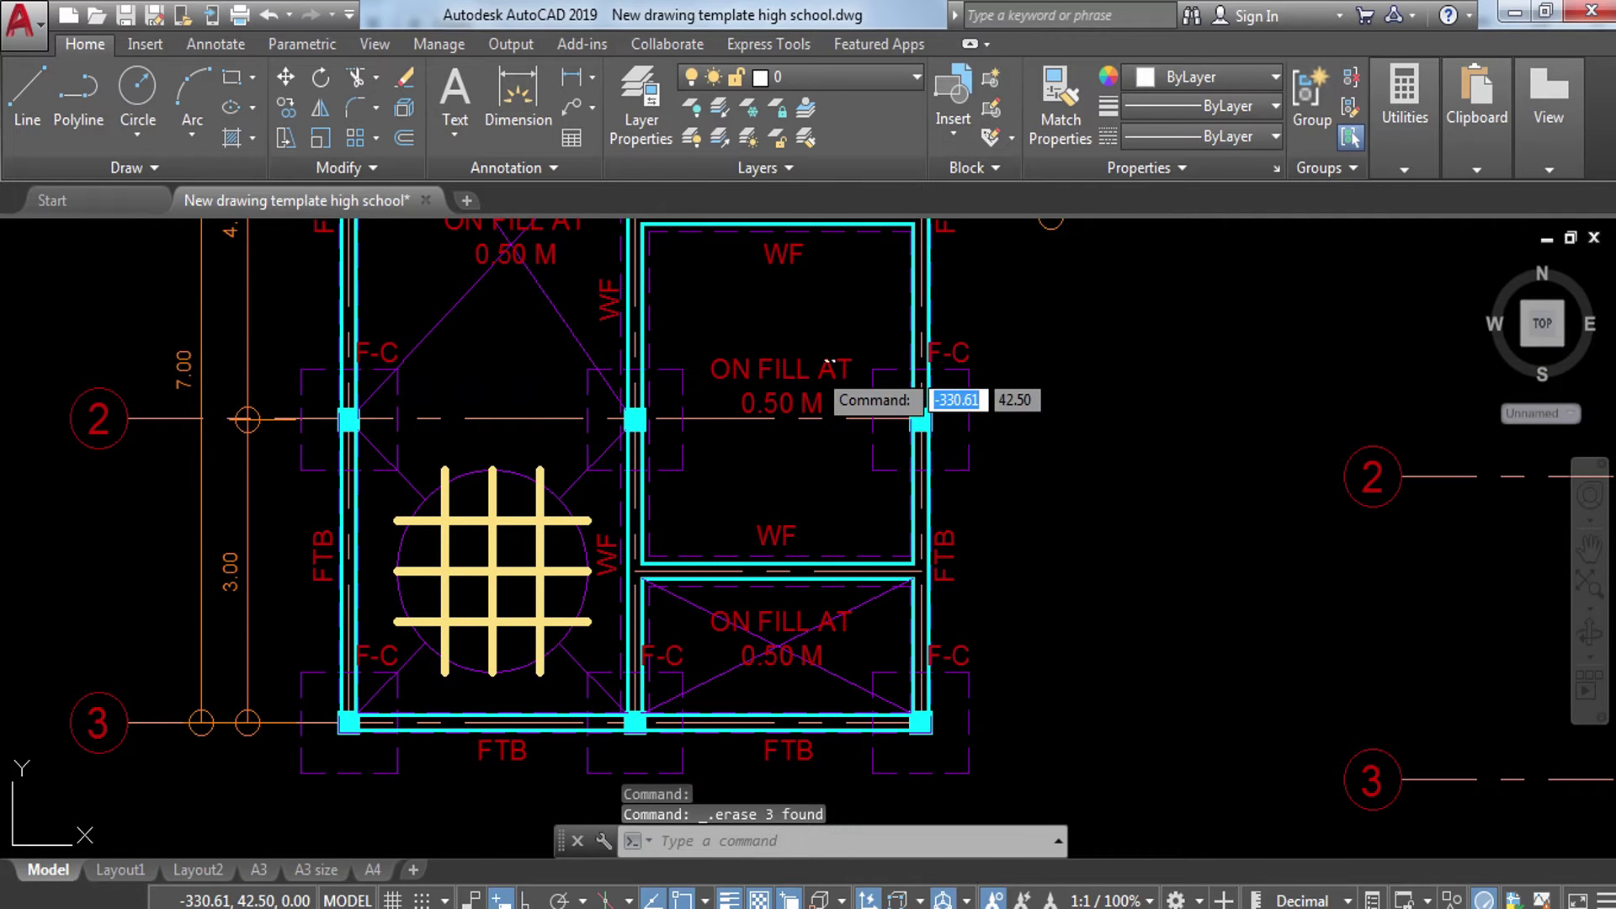
pyautogui.click(757, 406)
pyautogui.press('Delete')
pyautogui.moveTo(504, 294); pyautogui.dragTo(621, 544, button='middle')
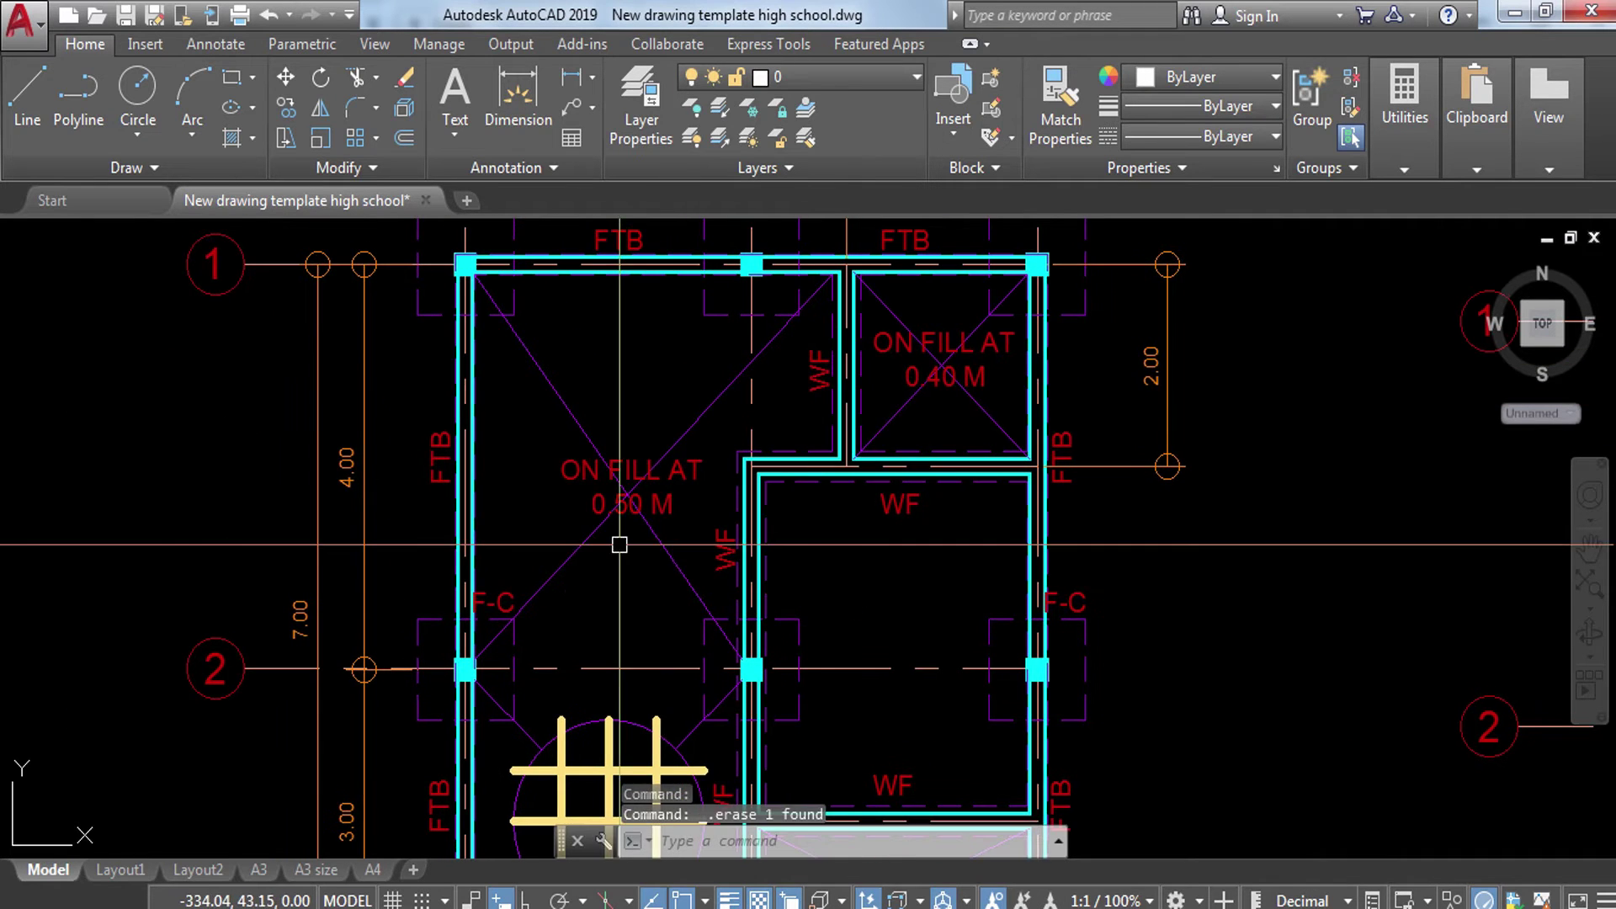
pyautogui.click(651, 383)
pyautogui.click(577, 540)
pyautogui.press('Delete')
# Step: Erase the left F-C label and the vertical WF label
pyautogui.click(570, 559)
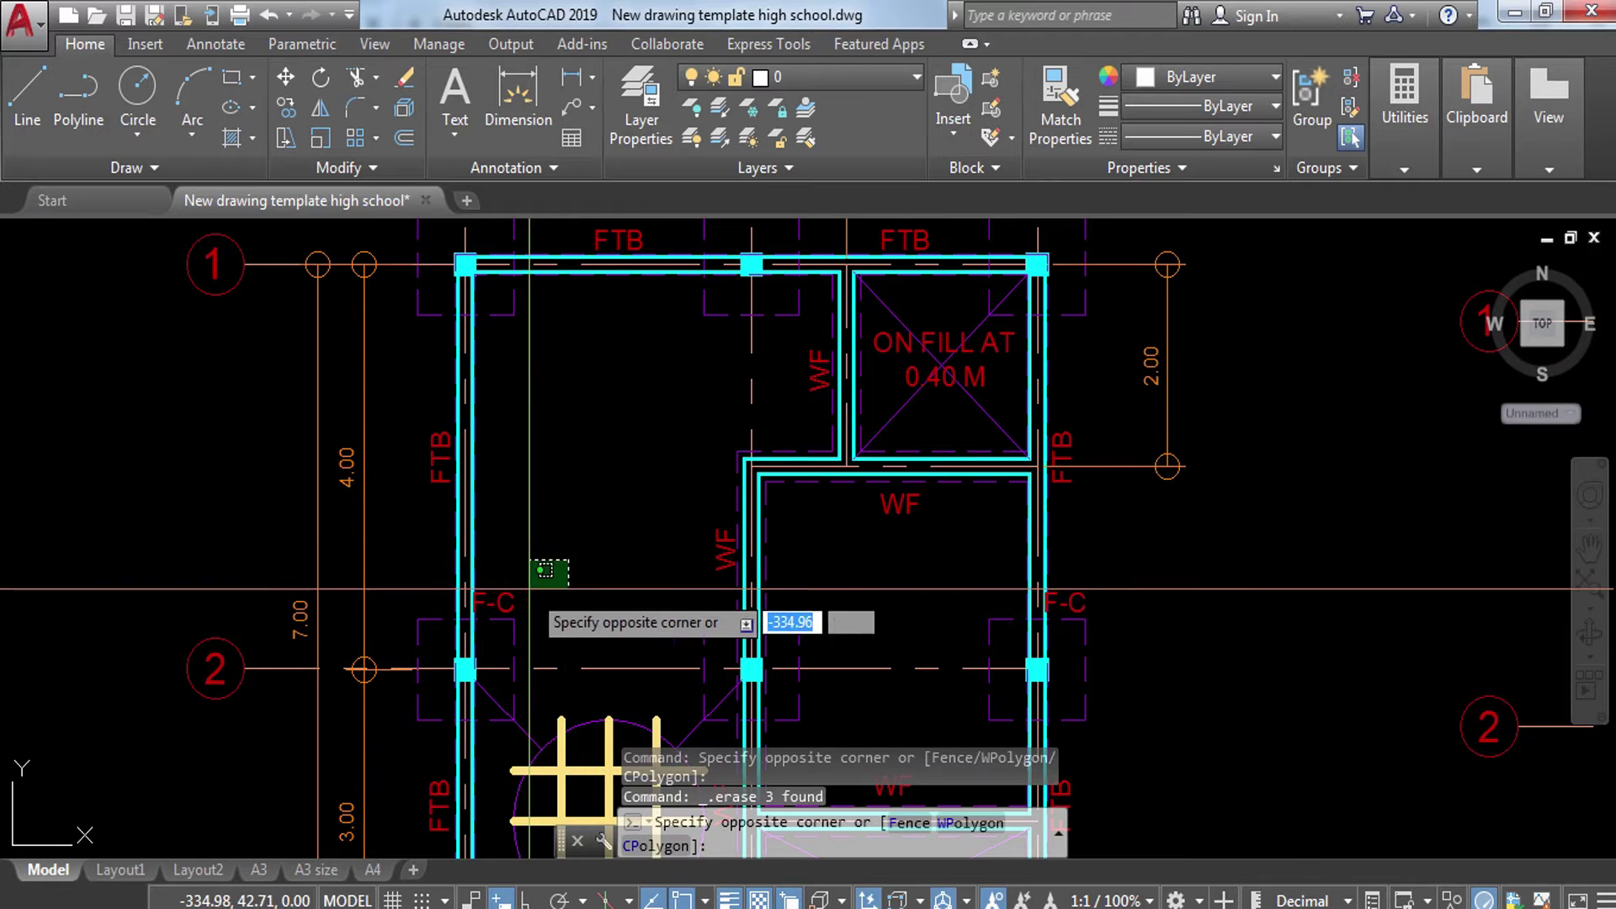
pyautogui.click(491, 609)
pyautogui.press('Delete')
pyautogui.click(738, 498)
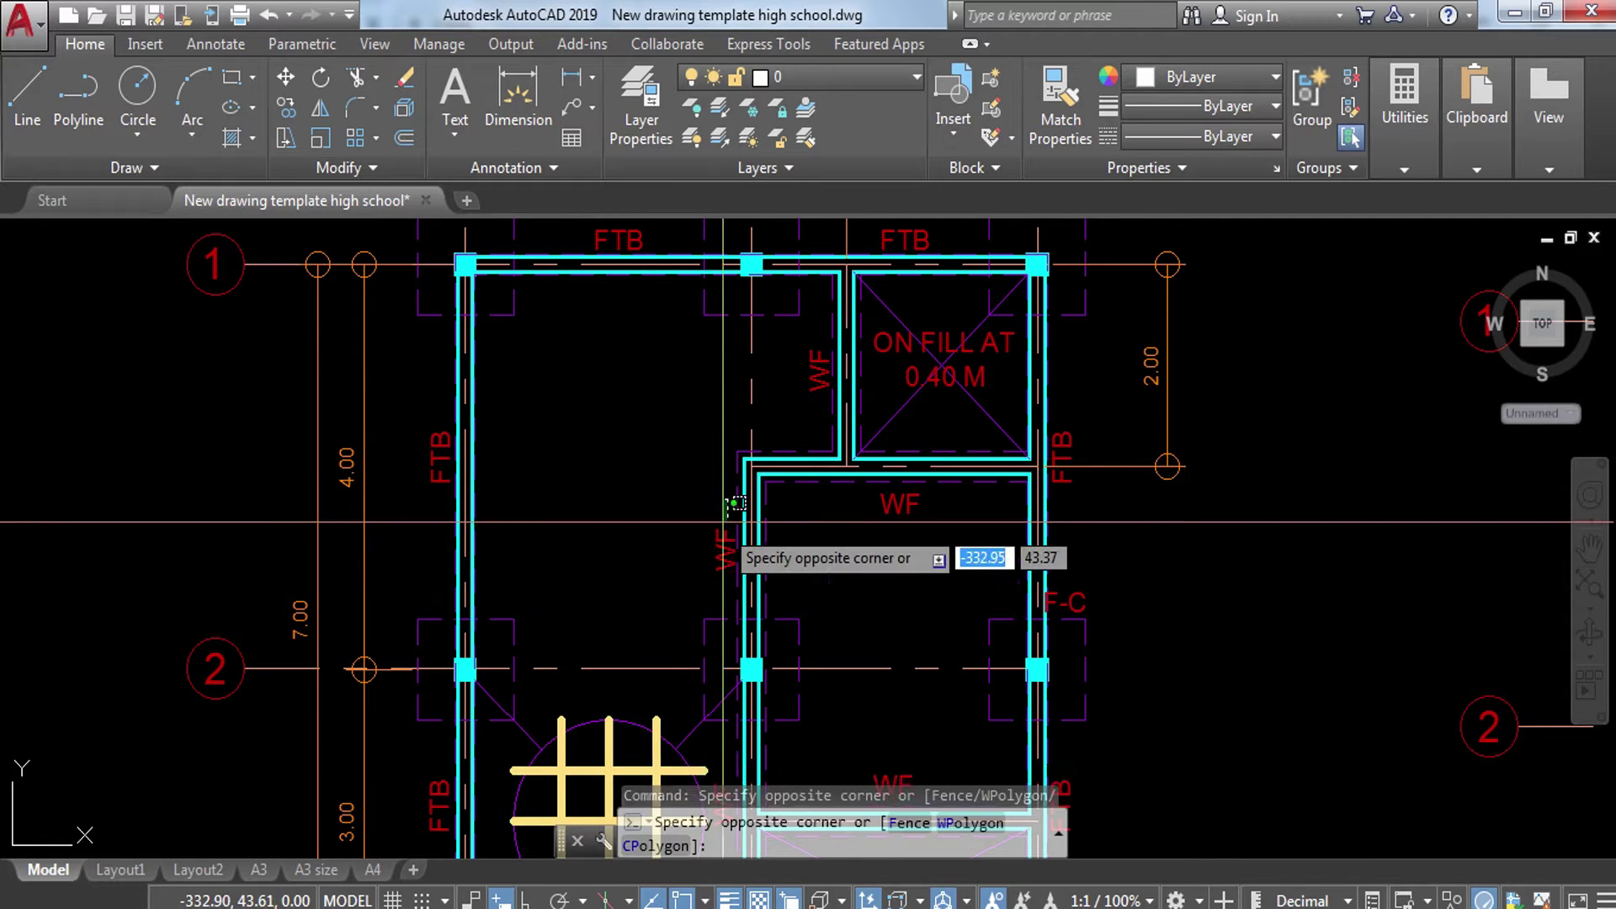
pyautogui.click(694, 579)
pyautogui.press('Delete')
# Step: Erase the top 6.00, 3.00, 1.00 and 2.00 dimensions and the right 2.00 dimension
pyautogui.moveTo(661, 333); pyautogui.dragTo(693, 573, button='middle')
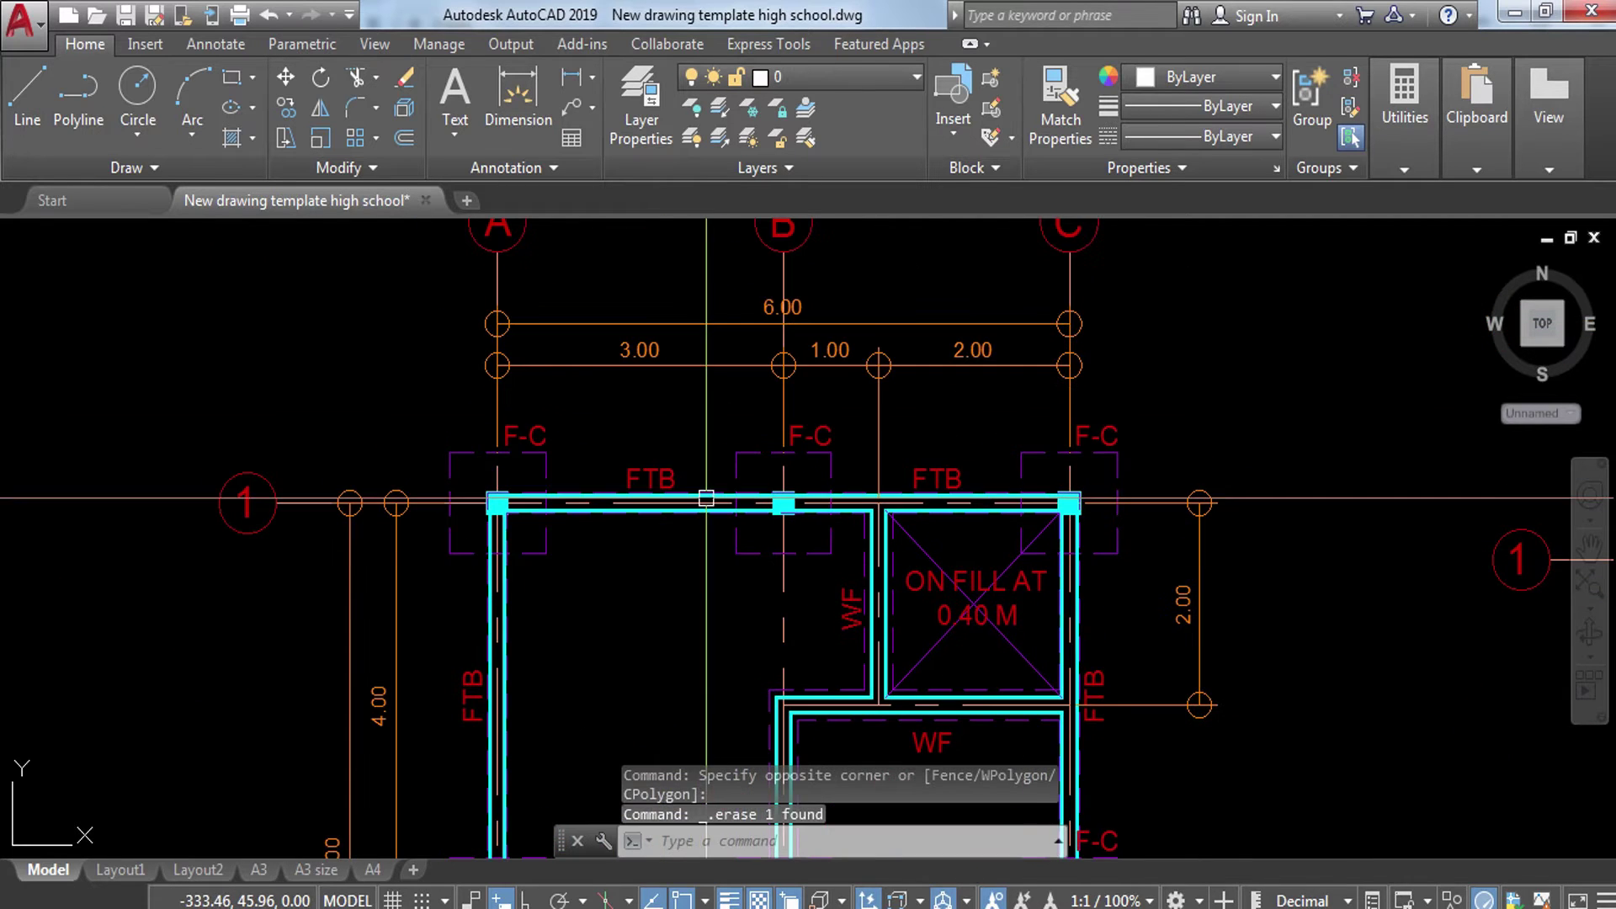
pyautogui.click(700, 296)
pyautogui.click(629, 406)
pyautogui.press('Delete')
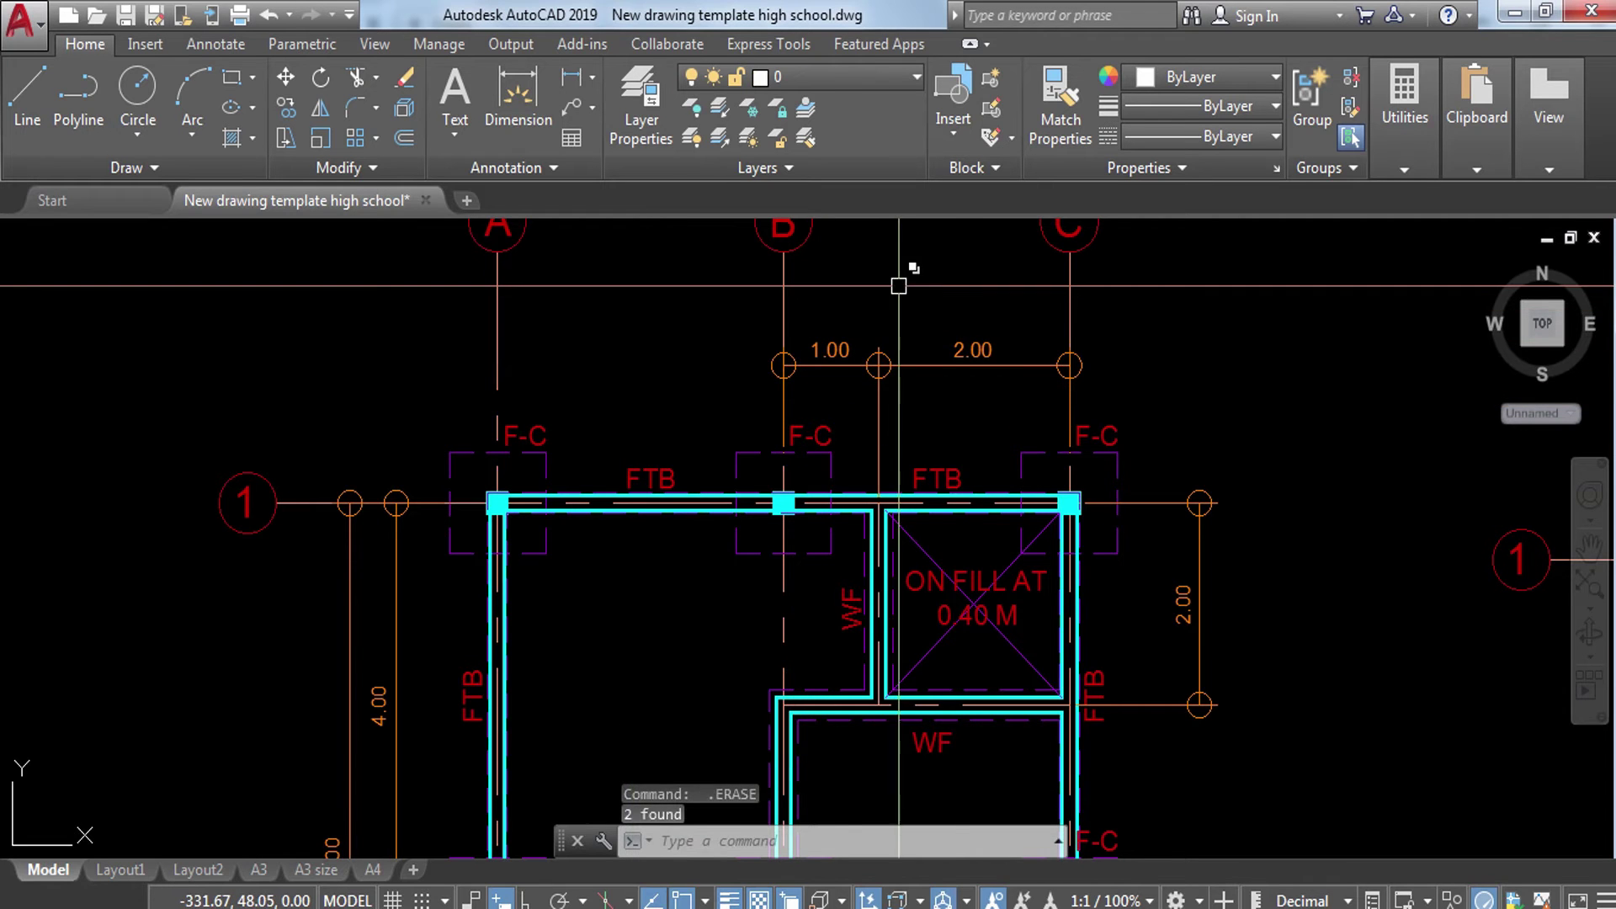
pyautogui.click(859, 289)
pyautogui.click(775, 371)
pyautogui.press('Delete')
pyautogui.click(1270, 432)
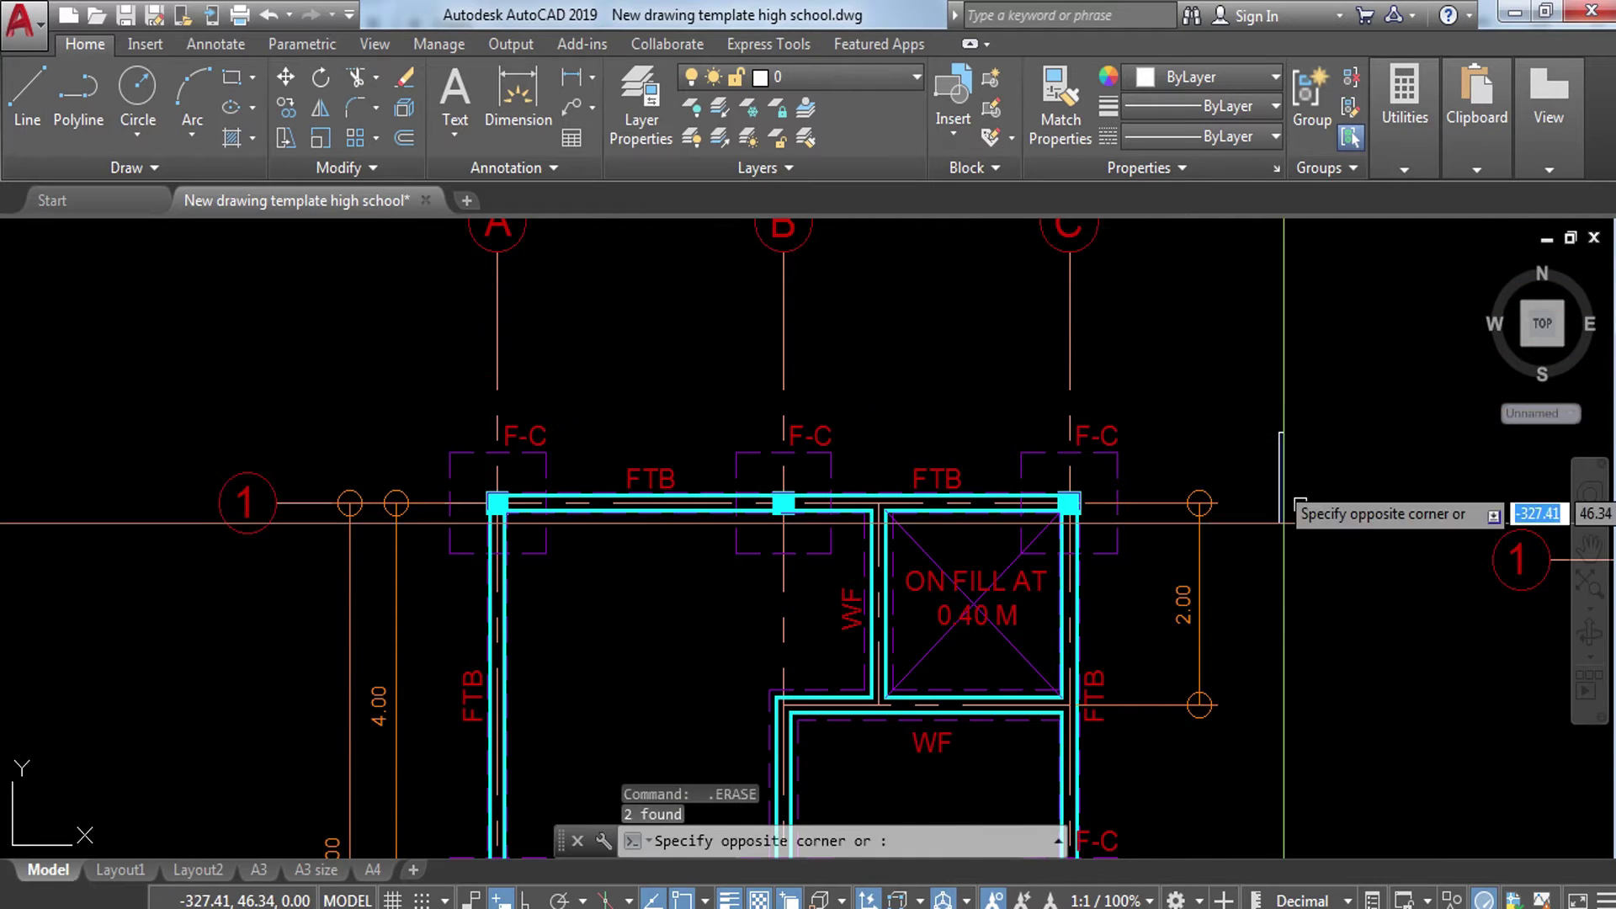
pyautogui.click(1163, 757)
pyautogui.press('Delete')
# Step: Erase the left 4.00 and 7.00 dimensions and the left wall's FTB label
pyautogui.moveTo(682, 510); pyautogui.dragTo(899, 378, button='middle')
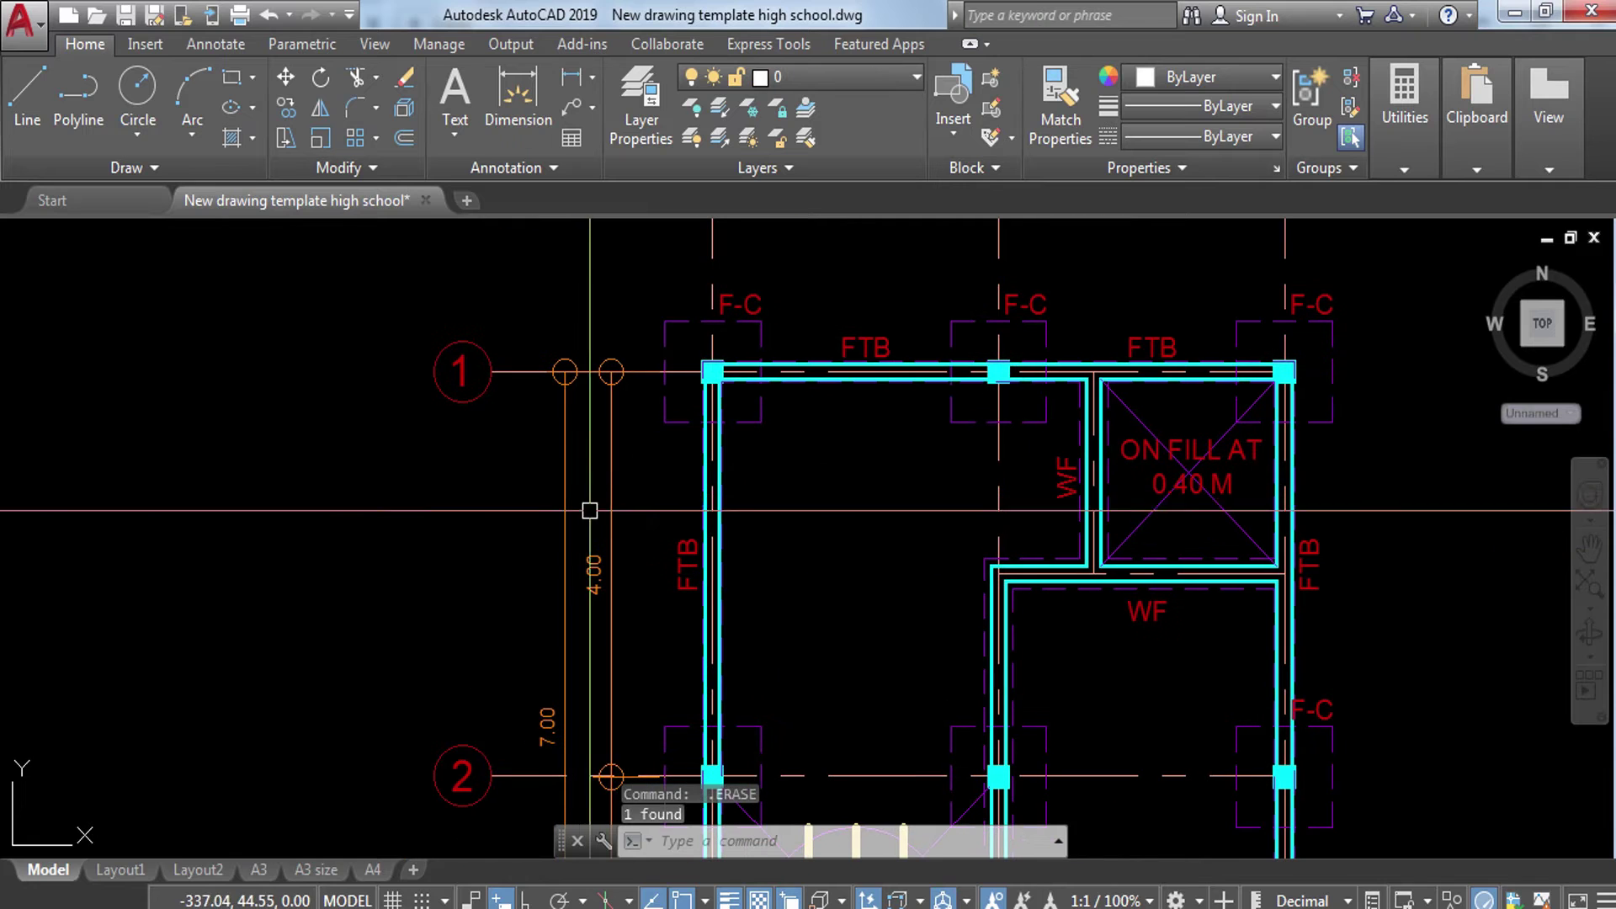
pyautogui.click(625, 495)
pyautogui.click(523, 560)
pyautogui.press('Delete')
pyautogui.click(688, 547)
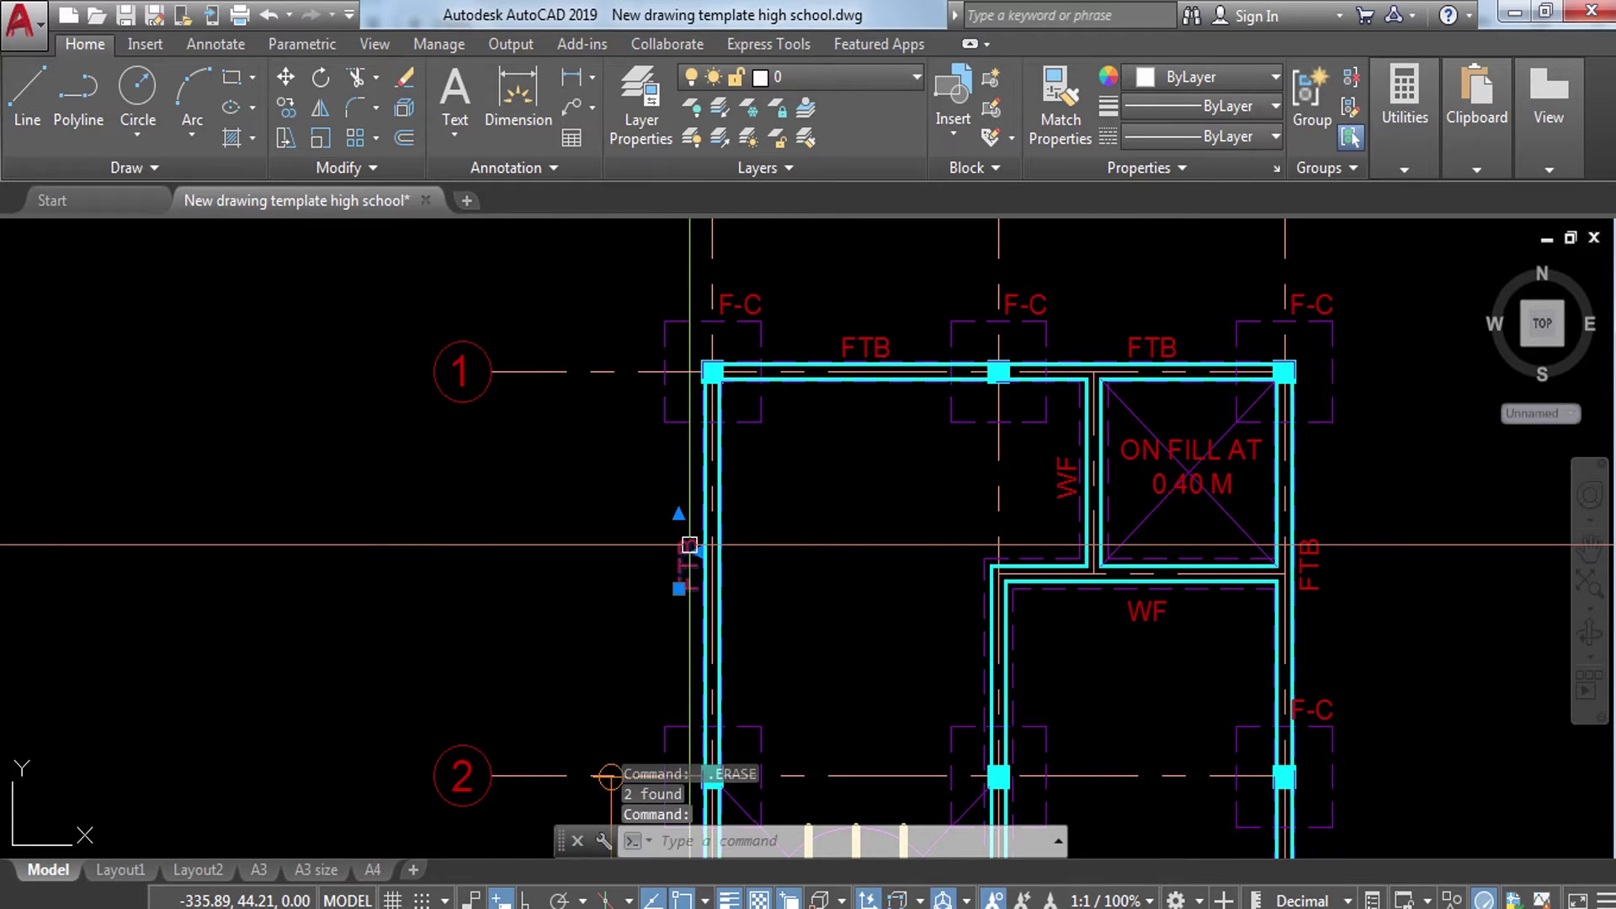
pyautogui.press('Delete')
# Step: Erase the next F-C label, a top FTB label and the ON FILL AT text
pyautogui.press('Delete')
pyautogui.click(1001, 305)
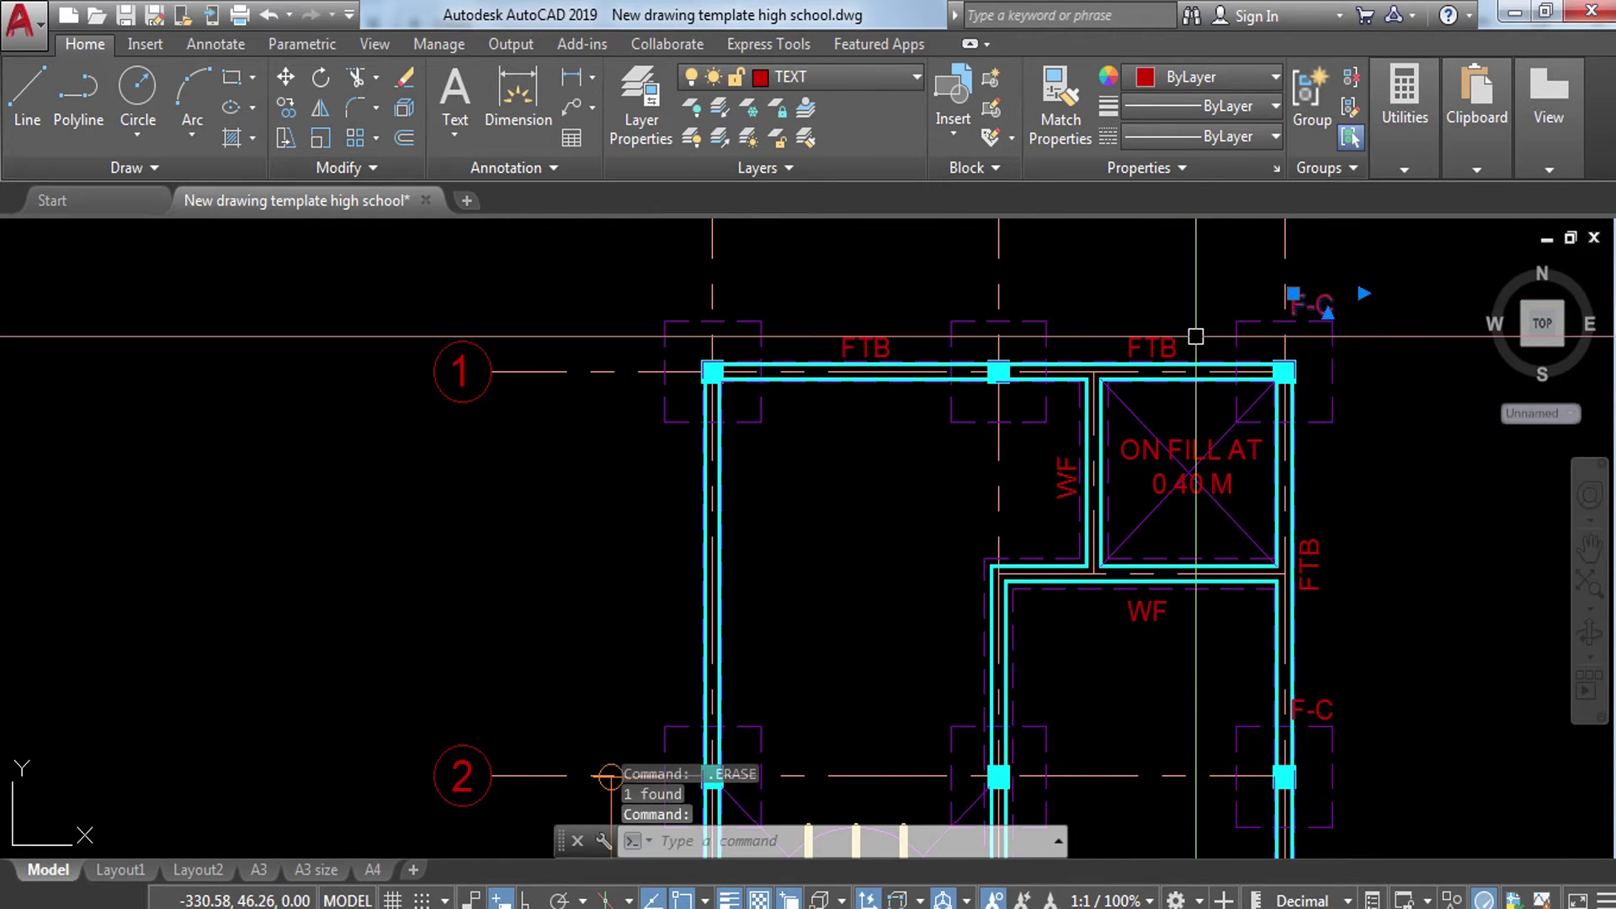
pyautogui.press('Delete')
pyautogui.click(1168, 340)
pyautogui.press('Delete')
pyautogui.click(880, 340)
# Step: Erase the remaining WF, FTB and F-C labels on the right side
pyautogui.press('Delete')
pyautogui.click(1248, 451)
pyautogui.press('Delete')
pyautogui.click(1054, 473)
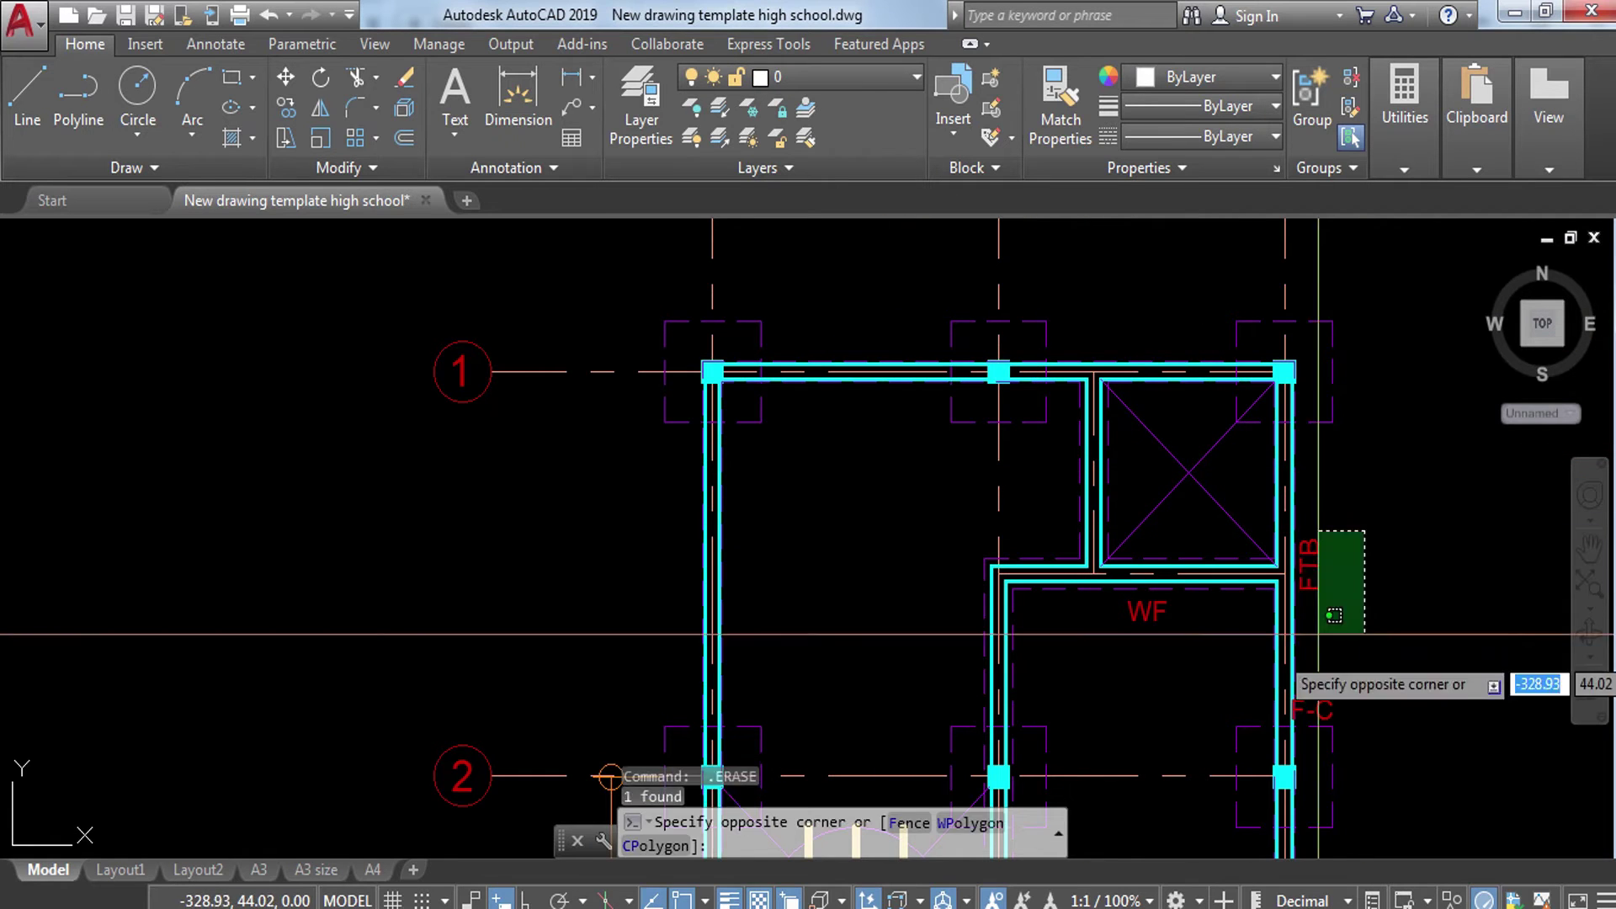
pyautogui.click(1301, 711)
# Step: Erase the yellow hatch grid, left F-C and FTB labels, and the bottom 3.00 dimension
pyautogui.press('Delete')
pyautogui.moveTo(1166, 707); pyautogui.dragTo(1172, 508, button='middle')
pyautogui.click(1168, 358)
pyautogui.click(1121, 432)
pyautogui.press('Delete')
pyautogui.moveTo(974, 648); pyautogui.dragTo(1067, 393, button='middle')
pyautogui.click(1011, 316)
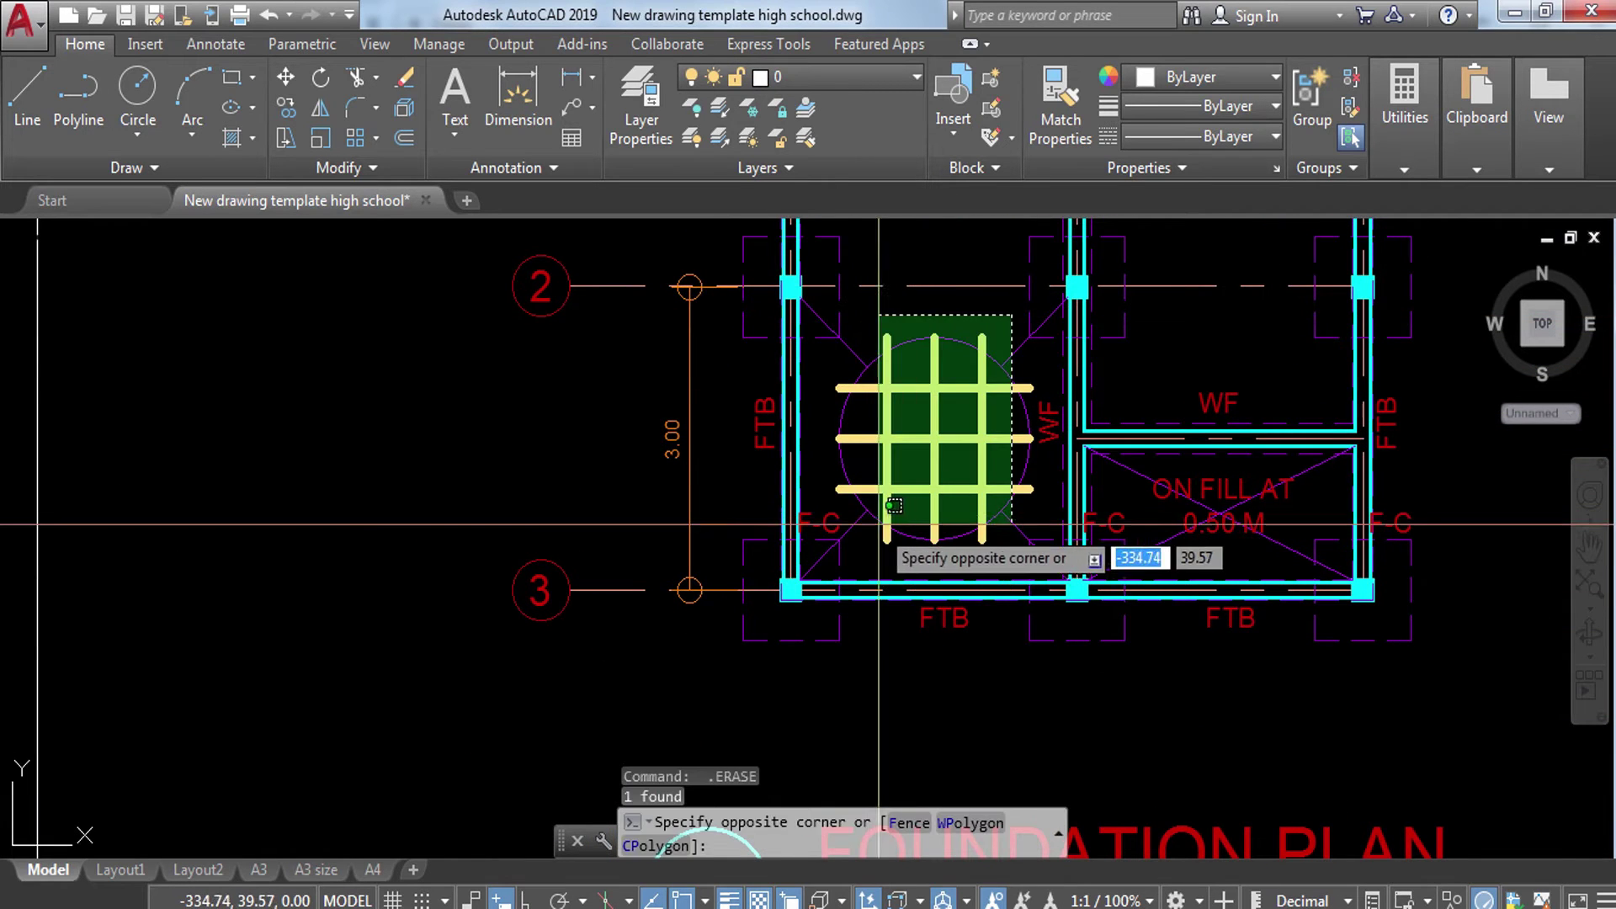
pyautogui.click(879, 524)
pyautogui.press('Delete')
pyautogui.click(829, 515)
pyautogui.press('Delete')
pyautogui.click(757, 448)
pyautogui.press('Delete')
pyautogui.click(690, 467)
# Step: Erase the lower-left, middle and right footing outlines
pyautogui.press('Delete')
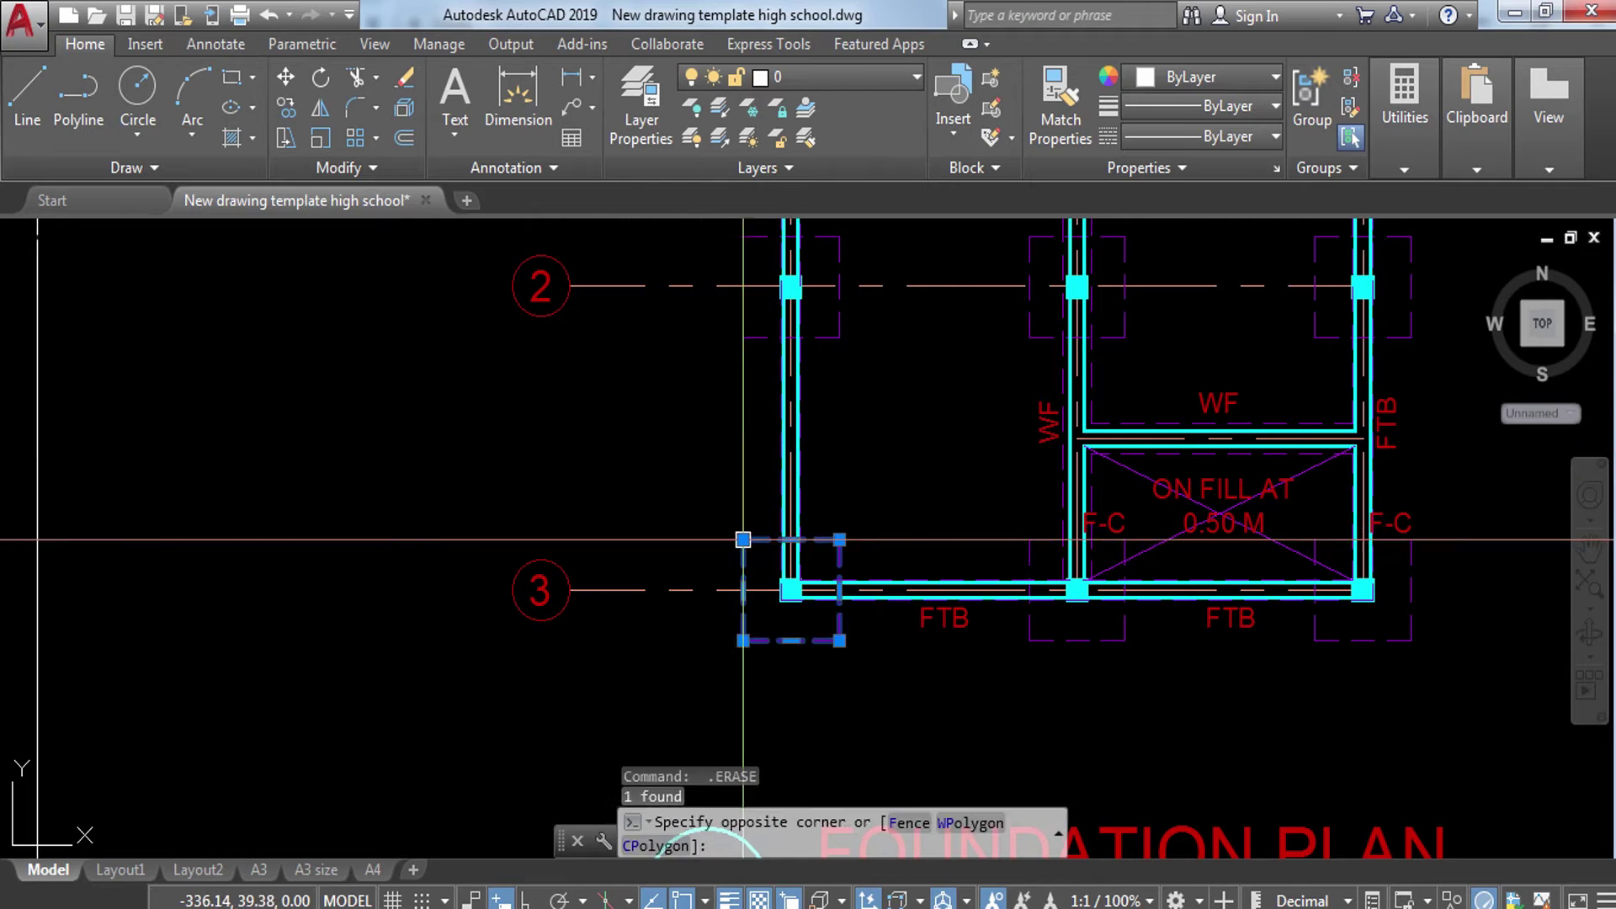
pyautogui.press('Delete')
pyautogui.click(1029, 642)
# Step: Erase the right and bottom FTB, F-C and WF labels plus the fill text
pyautogui.press('Delete')
pyautogui.click(1448, 574)
pyautogui.click(1378, 708)
pyautogui.press('Delete')
pyautogui.click(1442, 368)
pyautogui.click(1385, 535)
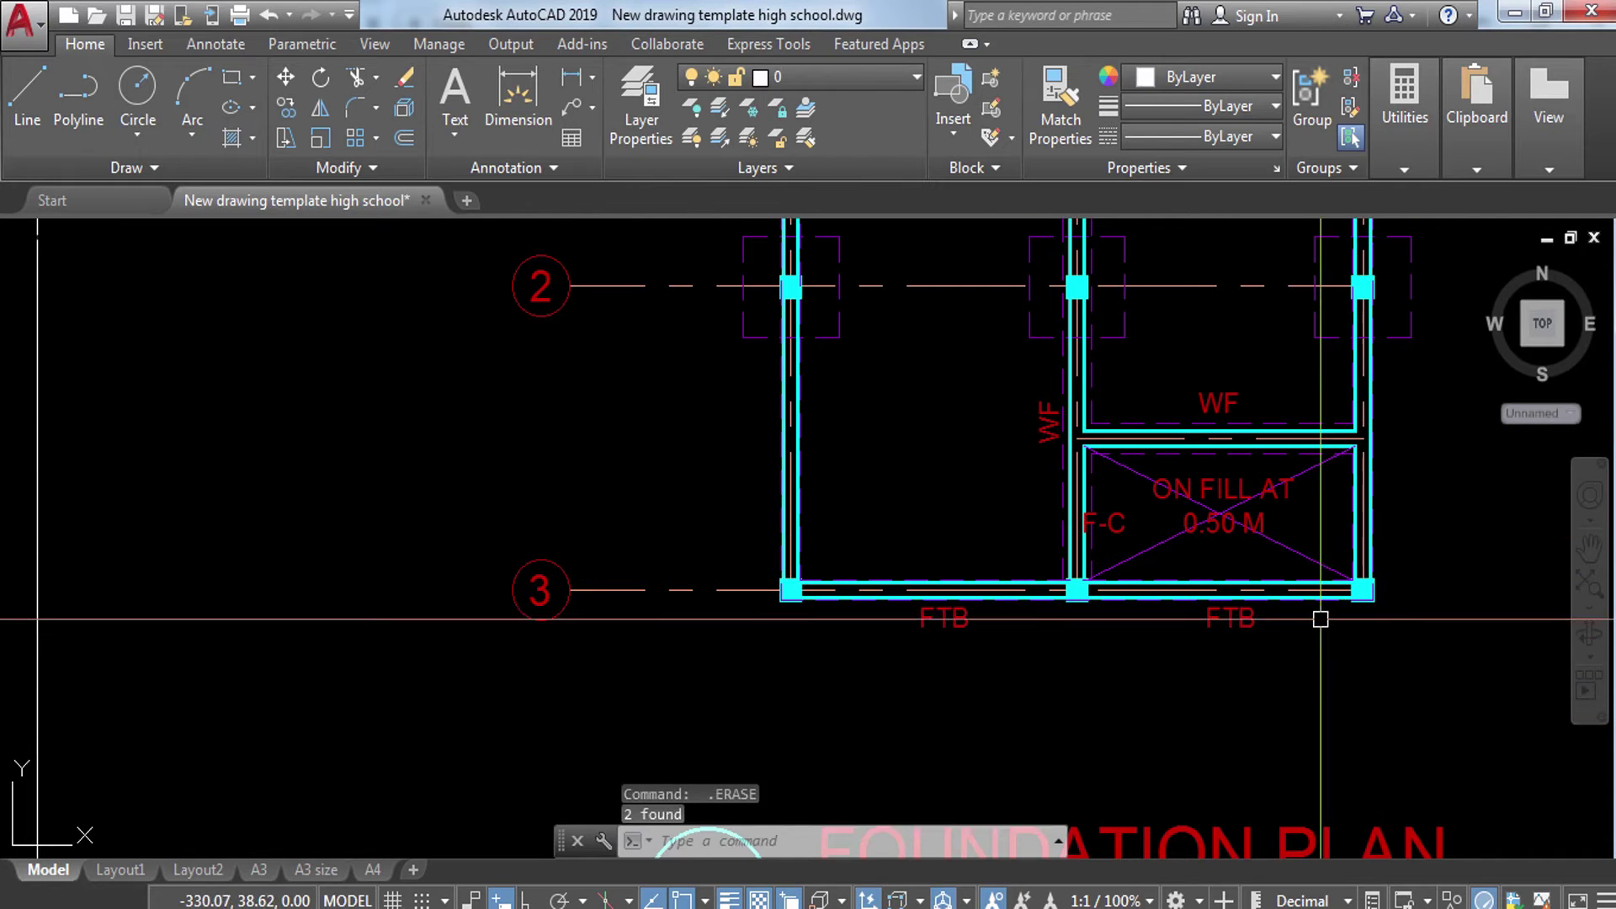
pyautogui.click(1320, 619)
pyautogui.click(947, 678)
# Step: Erase the X diagonals, last F-C label, WF text and the row 2 footings
pyautogui.press('Delete')
pyautogui.click(1219, 404)
pyautogui.press('Delete')
pyautogui.click(1320, 487)
pyautogui.click(1109, 528)
pyautogui.press('Delete')
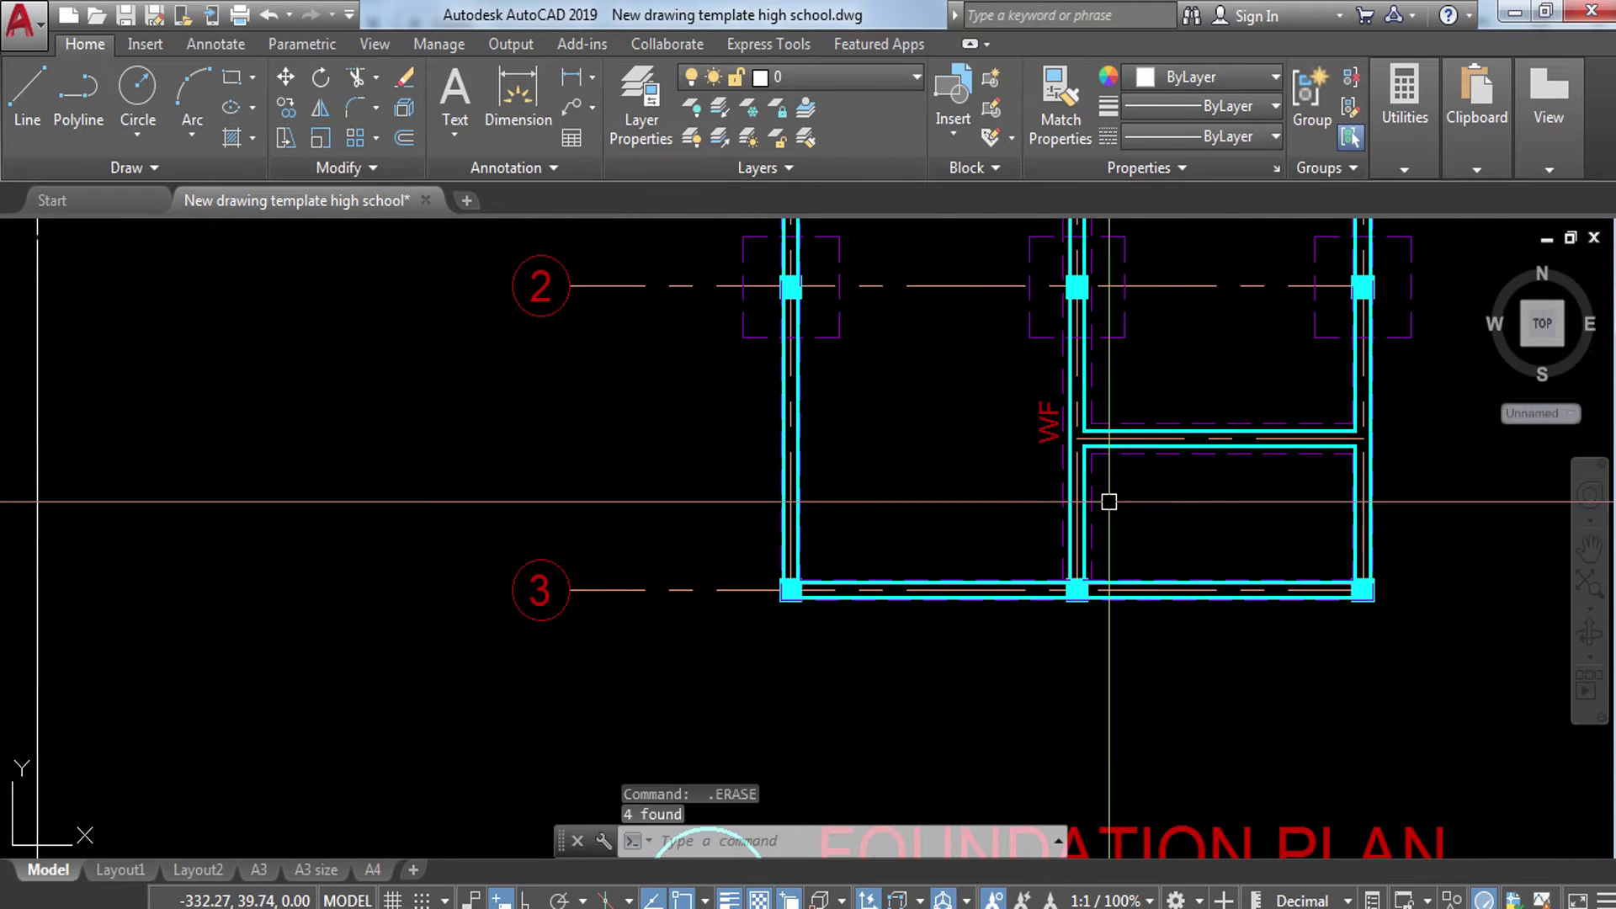
pyautogui.click(1055, 384)
pyautogui.click(1002, 460)
# Step: Delete the left, middle and right row 1 footings with crossing windows
pyautogui.press('Delete')
pyautogui.click(828, 334)
pyautogui.press('Delete')
pyautogui.click(1042, 338)
pyautogui.press('Delete')
pyautogui.scroll(2, 1135, 306)
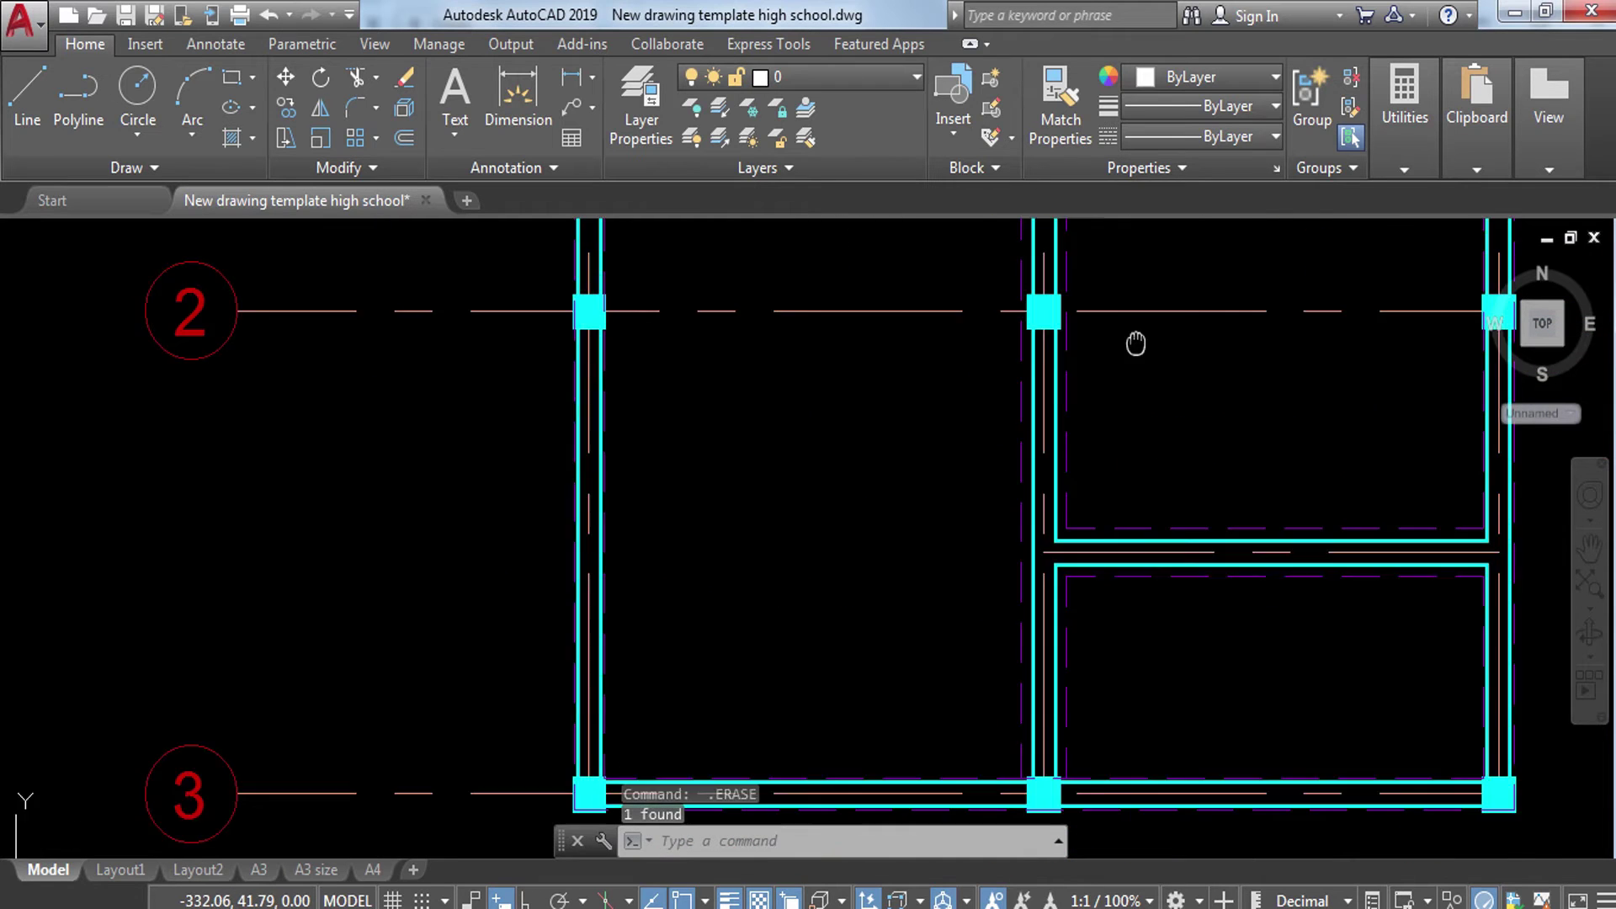
pyautogui.moveTo(1136, 344); pyautogui.dragTo(1063, 659, button='middle')
pyautogui.scroll(-2, 1063, 659)
pyautogui.click(935, 329)
pyautogui.click(872, 373)
pyautogui.press('Delete')
pyautogui.click(1107, 335)
pyautogui.click(1050, 374)
# Step: Delete the opening's X lines and the remaining hidden lines
pyautogui.press('Delete')
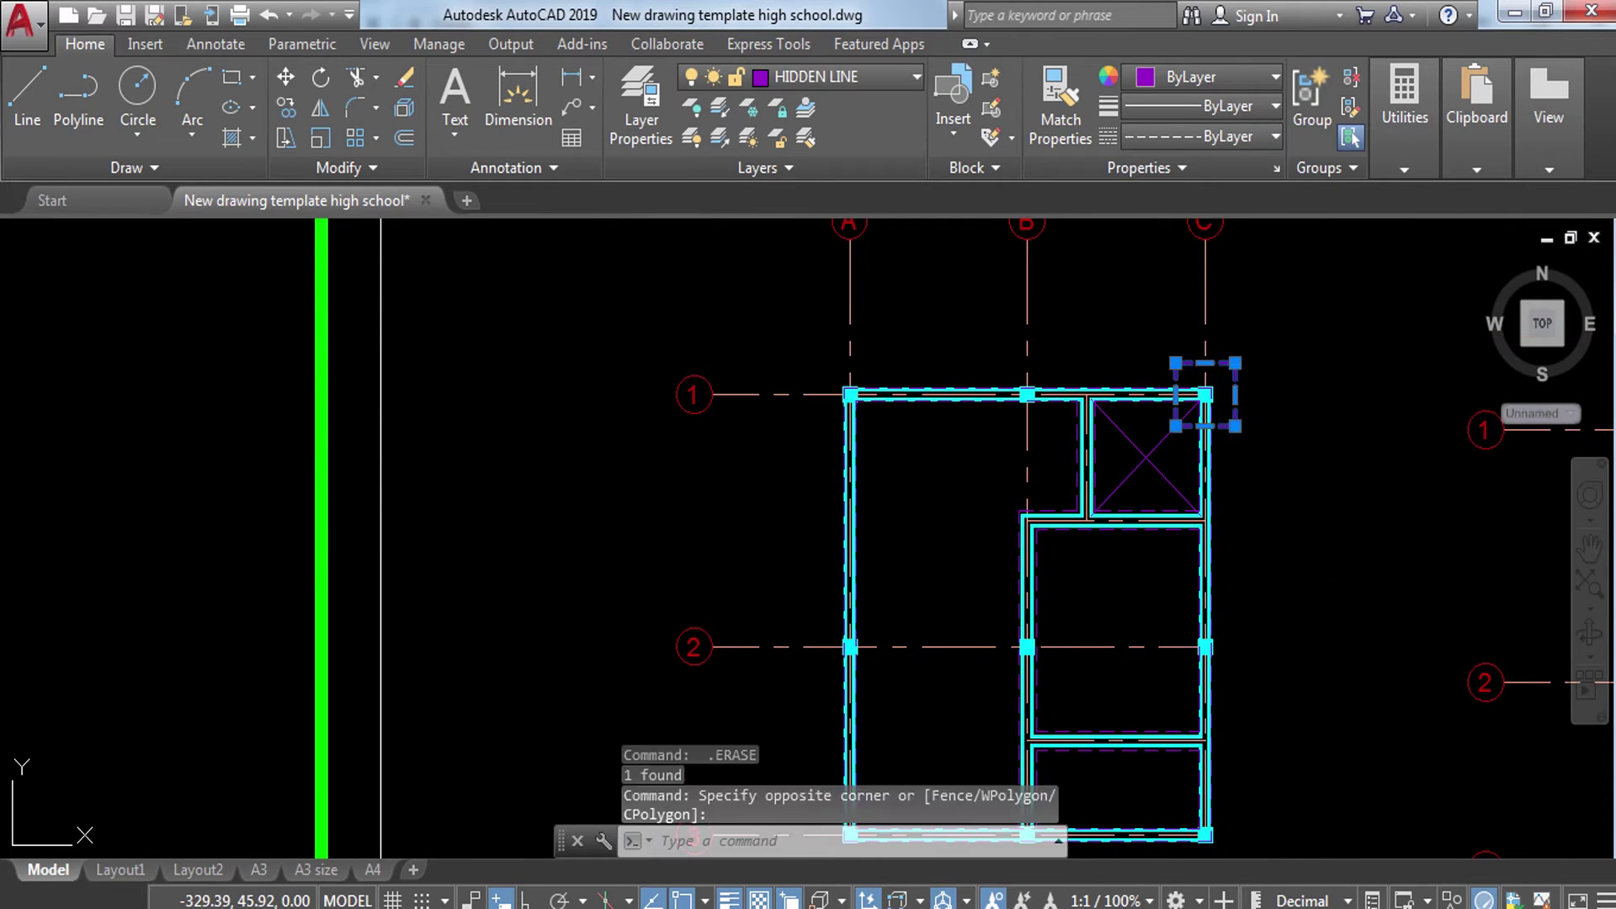
pyautogui.press('Delete')
pyautogui.scroll(5, 1179, 463)
pyautogui.click(892, 618)
pyautogui.click(844, 653)
pyautogui.press('Delete')
pyautogui.click(752, 627)
pyautogui.click(699, 663)
pyautogui.press('Delete')
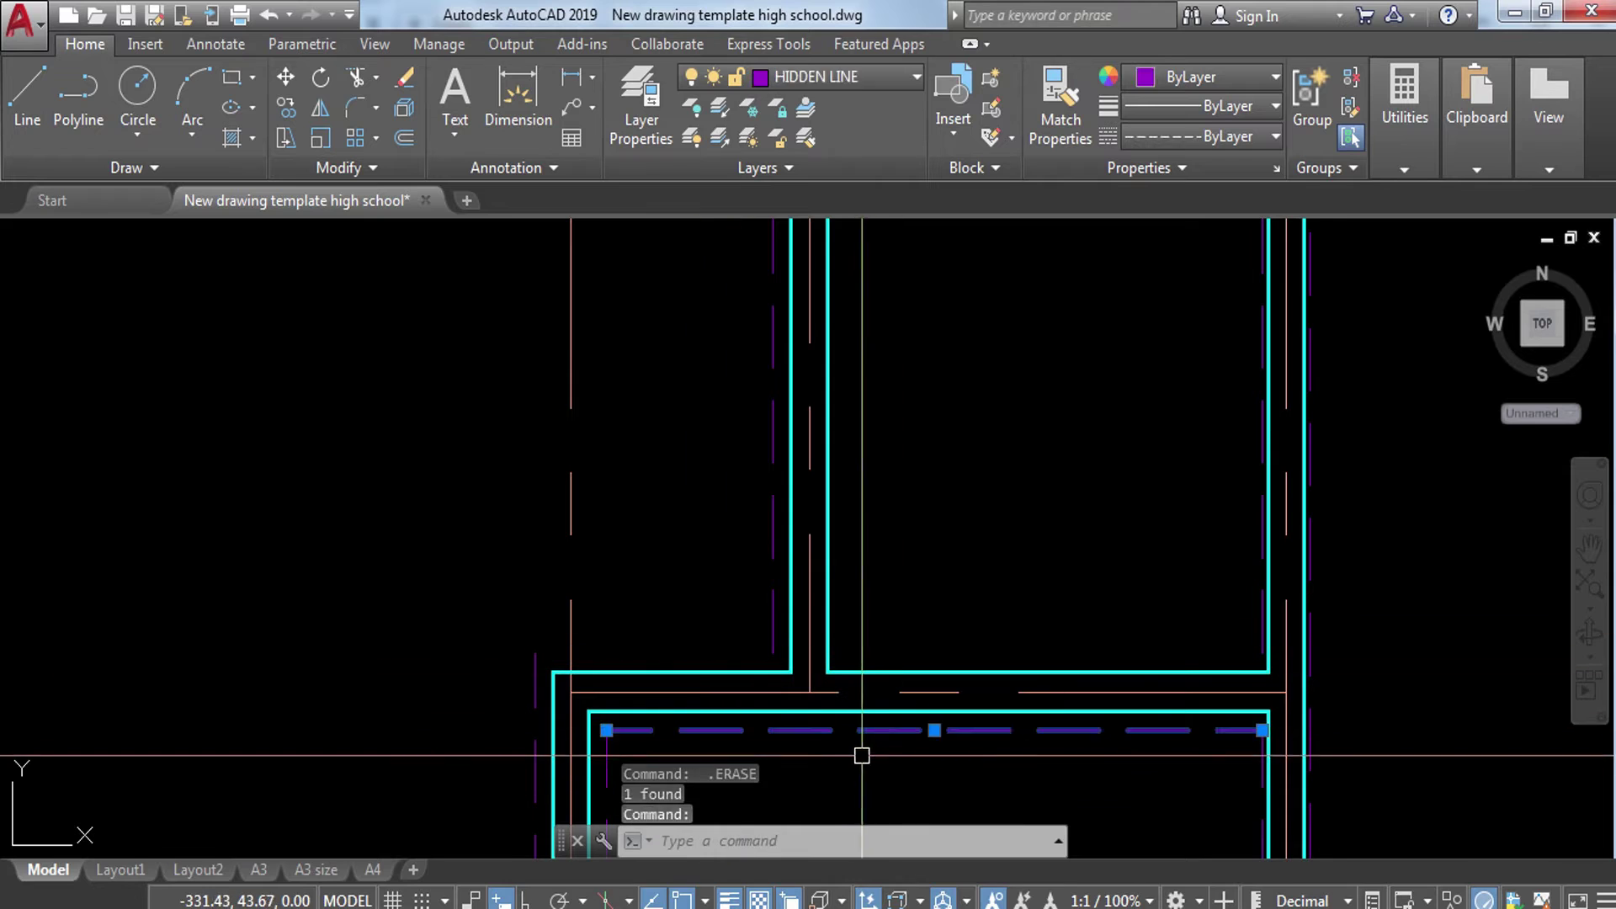
# Step: Delete the right room's hidden lines and the right walls with a crossing window
pyautogui.press('Delete')
pyautogui.click(1263, 527)
pyautogui.press('Delete')
pyautogui.scroll(6, 1359, 655)
pyautogui.click(1334, 629)
pyautogui.click(1168, 526)
pyautogui.press('Delete')
pyautogui.scroll(-4, 1225, 507)
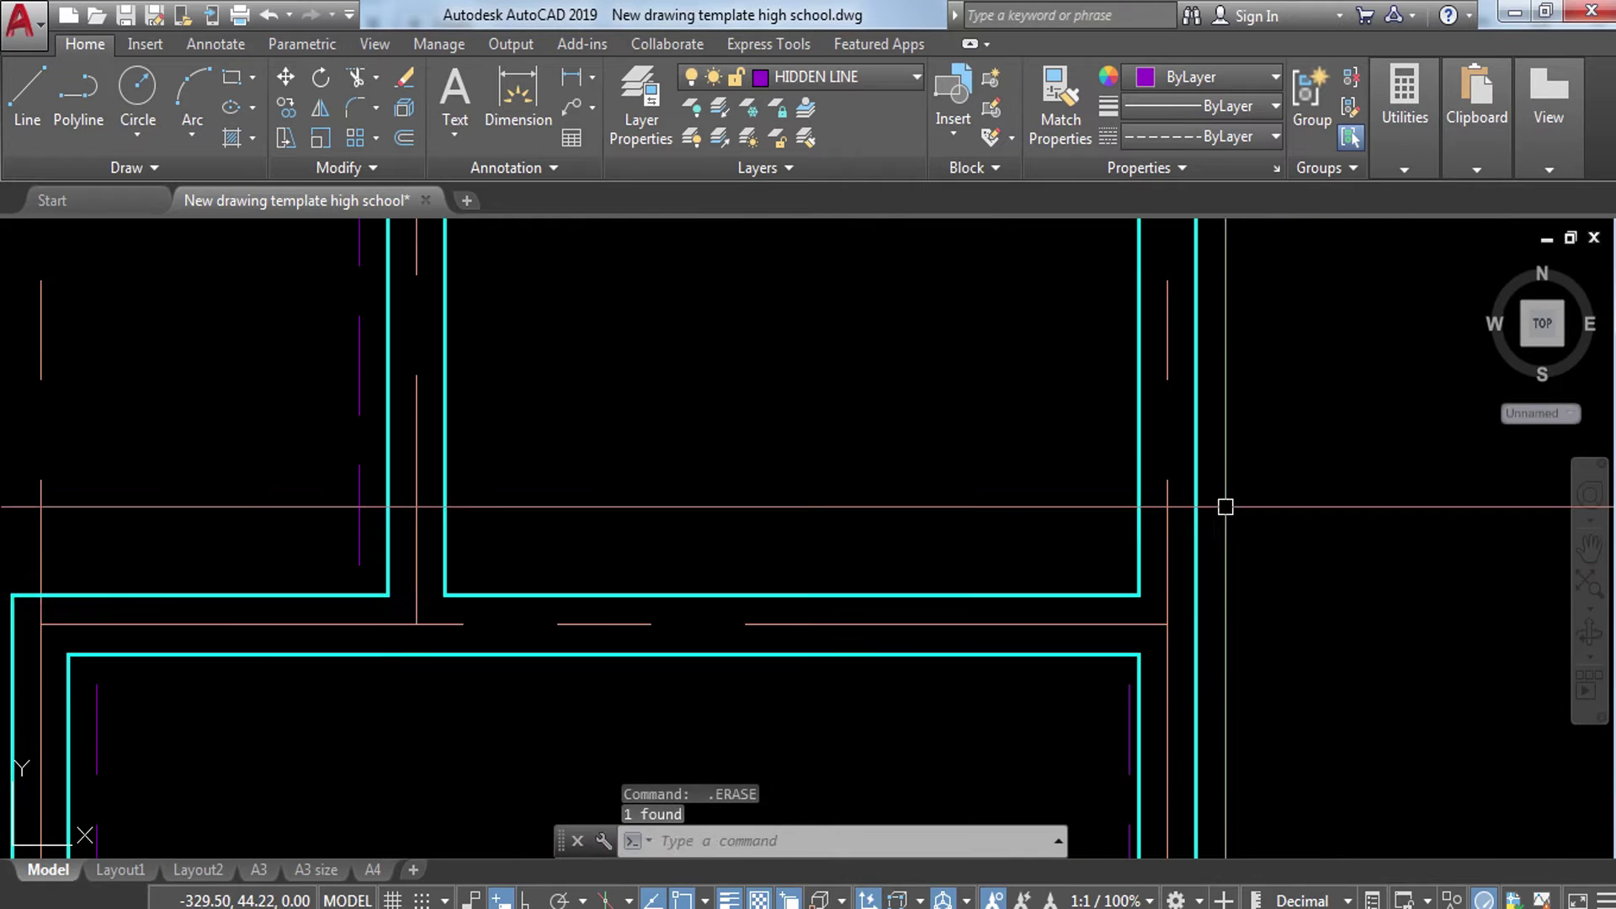
pyautogui.click(1082, 595)
pyautogui.press('Delete')
pyautogui.click(445, 595)
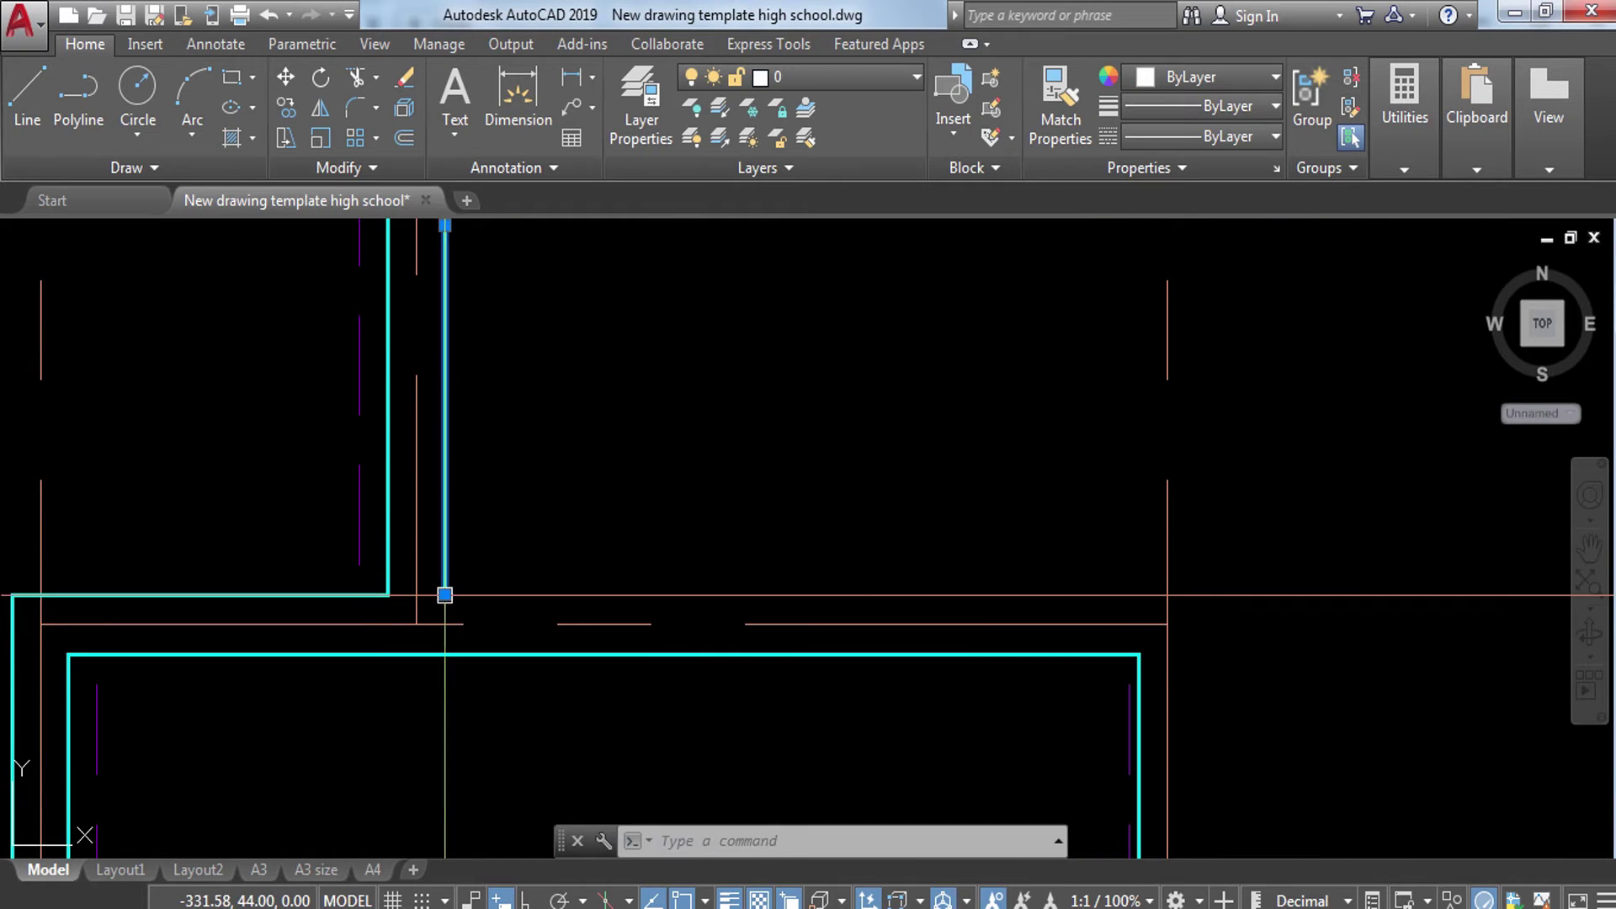
# Step: Delete the left room's wall lines, corner walls and the lower room's top wall
pyautogui.press('Delete')
pyautogui.click(328, 566)
pyautogui.press('Delete')
pyautogui.click(407, 563)
pyautogui.click(357, 600)
pyautogui.press('Delete')
pyautogui.press('Delete')
pyautogui.moveTo(288, 670); pyautogui.dragTo(869, 340, button='middle')
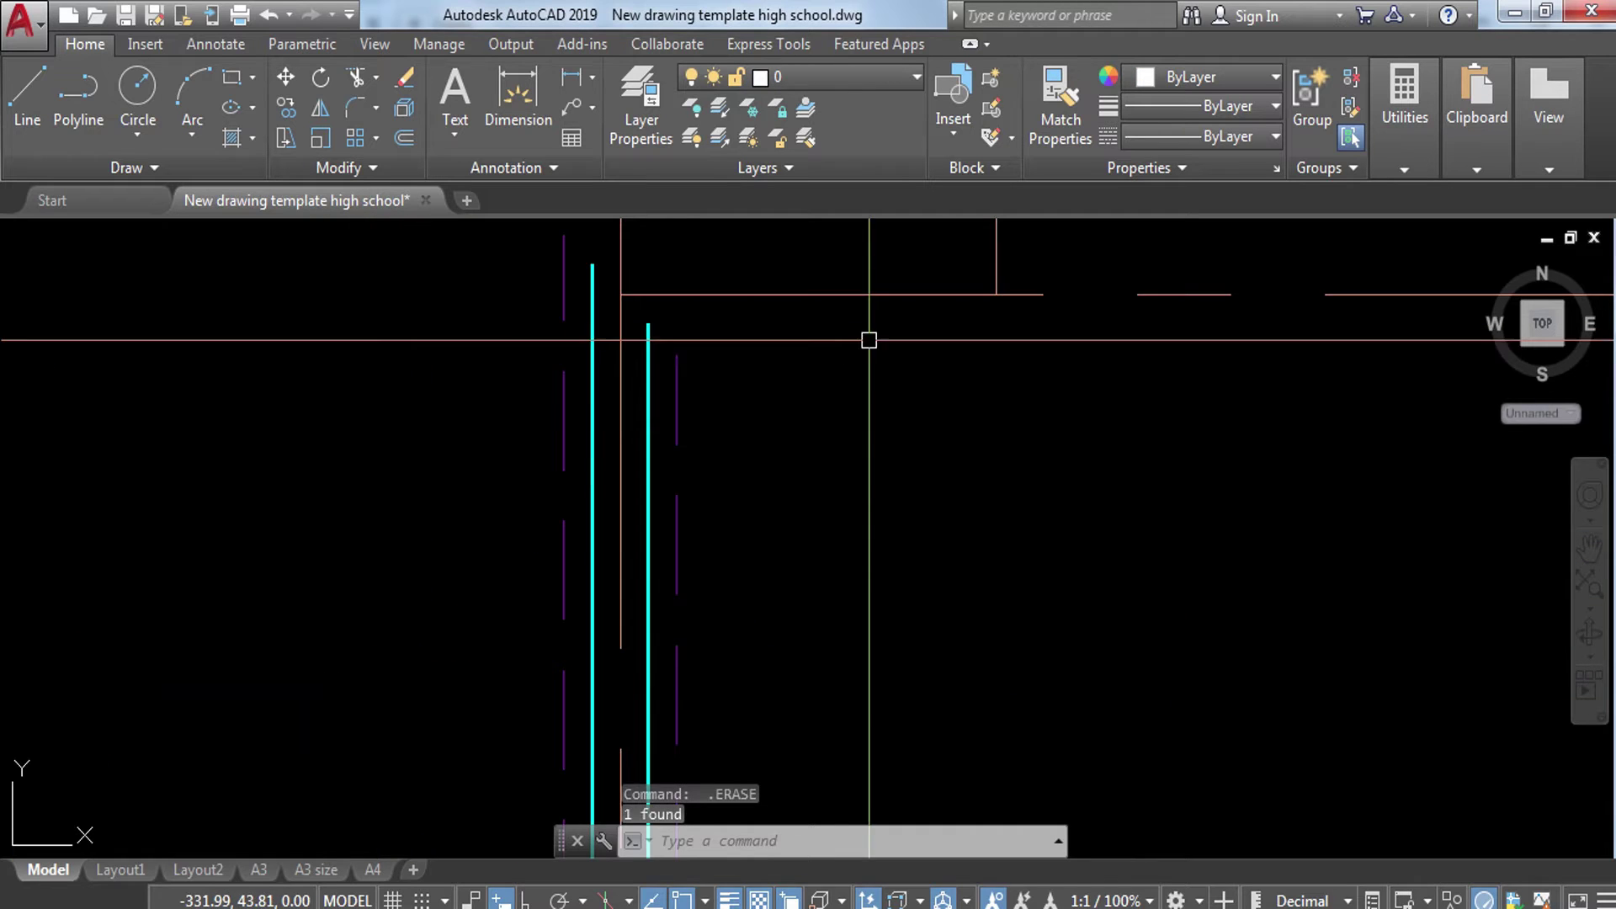
pyautogui.click(705, 505)
pyautogui.click(638, 561)
# Step: Crossing-select and delete the wall line pairs at the next corners
pyautogui.press('Delete')
pyautogui.click(608, 565)
pyautogui.click(469, 589)
pyautogui.press('Delete')
pyautogui.moveTo(873, 736); pyautogui.dragTo(896, 500, button='middle')
pyautogui.click(942, 522)
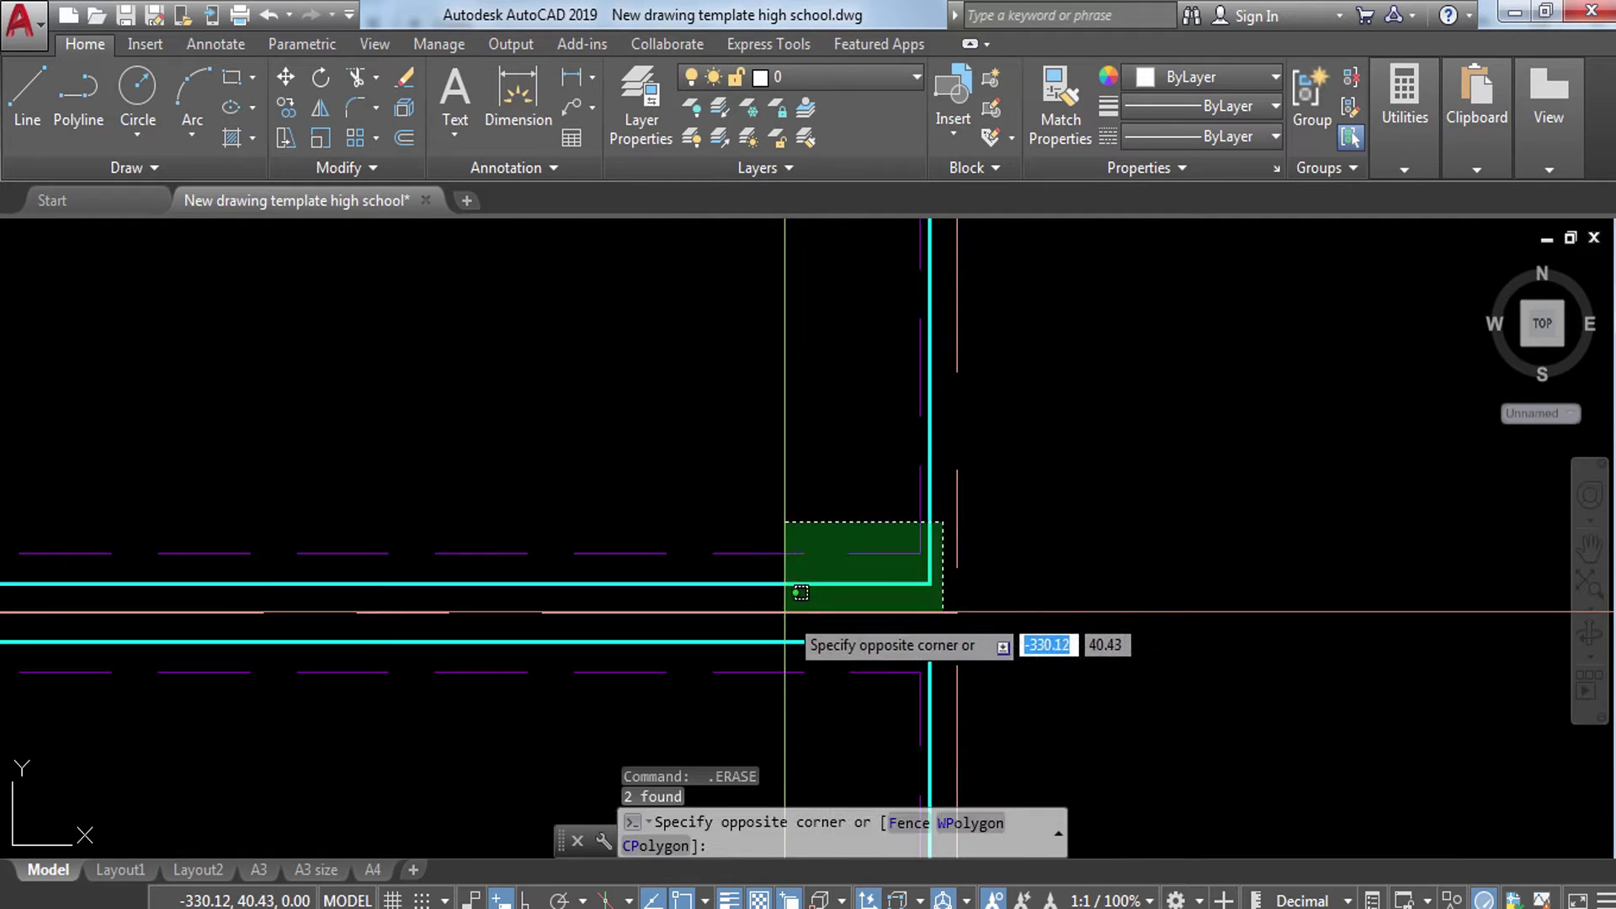
pyautogui.click(784, 611)
# Step: Delete the remaining corner walls and the top inner wall pair
pyautogui.press('Delete')
pyautogui.click(943, 627)
pyautogui.click(831, 704)
# Step: Delete the right inner wall pair, the left wall pair and the bottom wall lines
pyautogui.press('Delete')
pyautogui.moveTo(831, 689)
pyautogui.mouseDown(button='middle')
pyautogui.moveTo(876, 581)
pyautogui.moveTo(1481, 460)
pyautogui.mouseUp(button='middle')
pyautogui.click(959, 444)
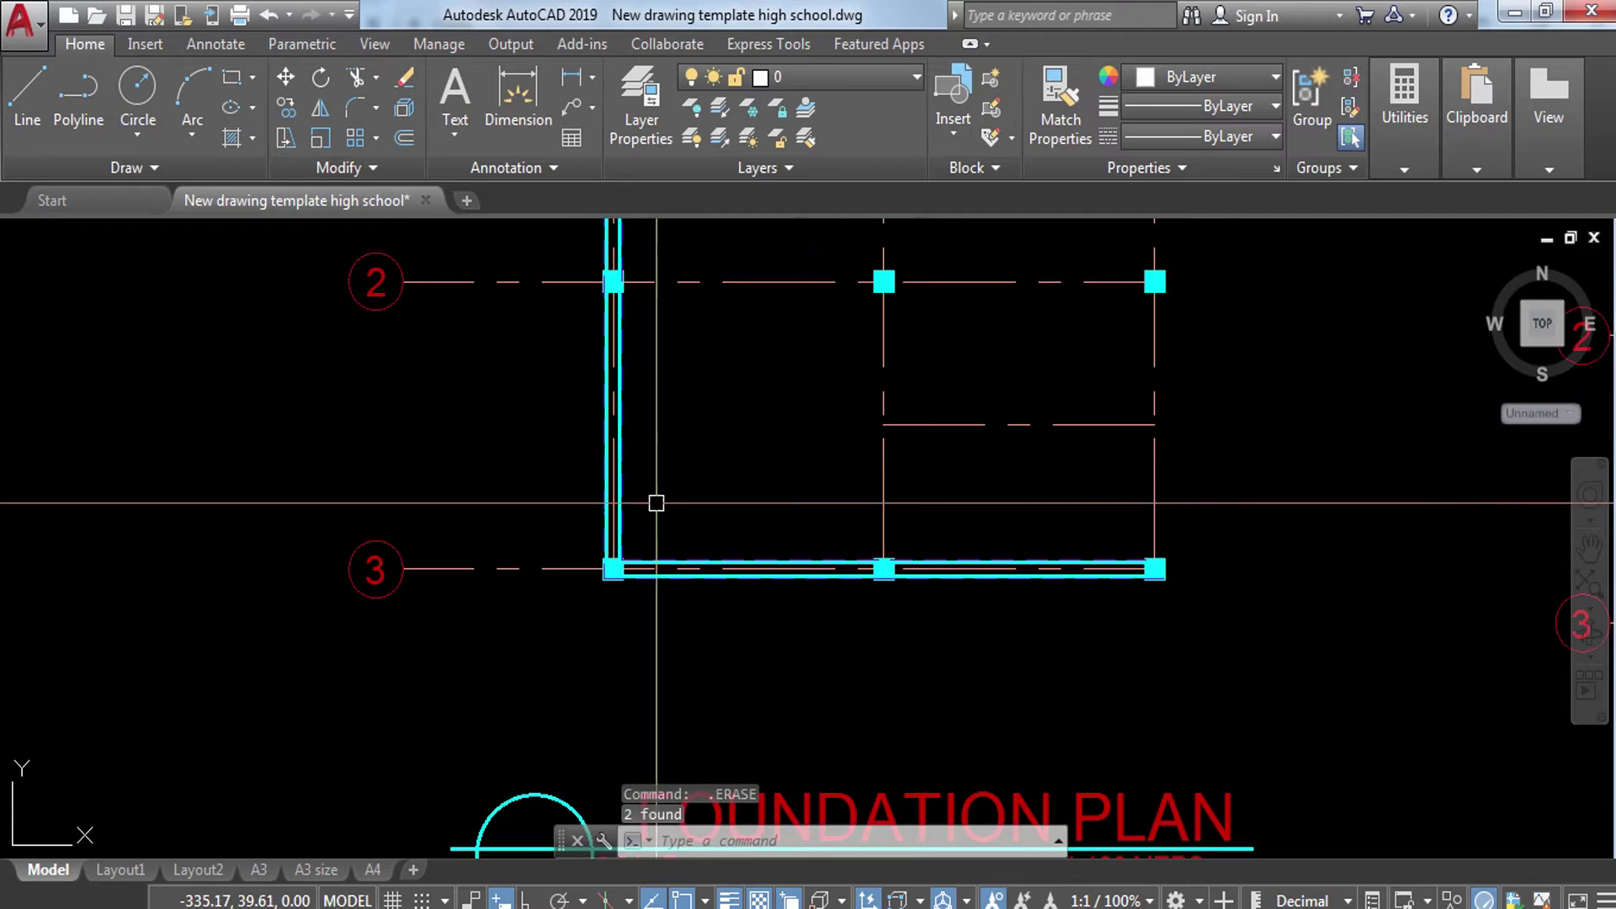
pyautogui.scroll(6, 658, 504)
pyautogui.click(602, 631)
pyautogui.click(554, 742)
pyautogui.press('Delete')
pyautogui.click(541, 684)
pyautogui.click(483, 710)
pyautogui.press('Delete')
pyautogui.click(365, 691)
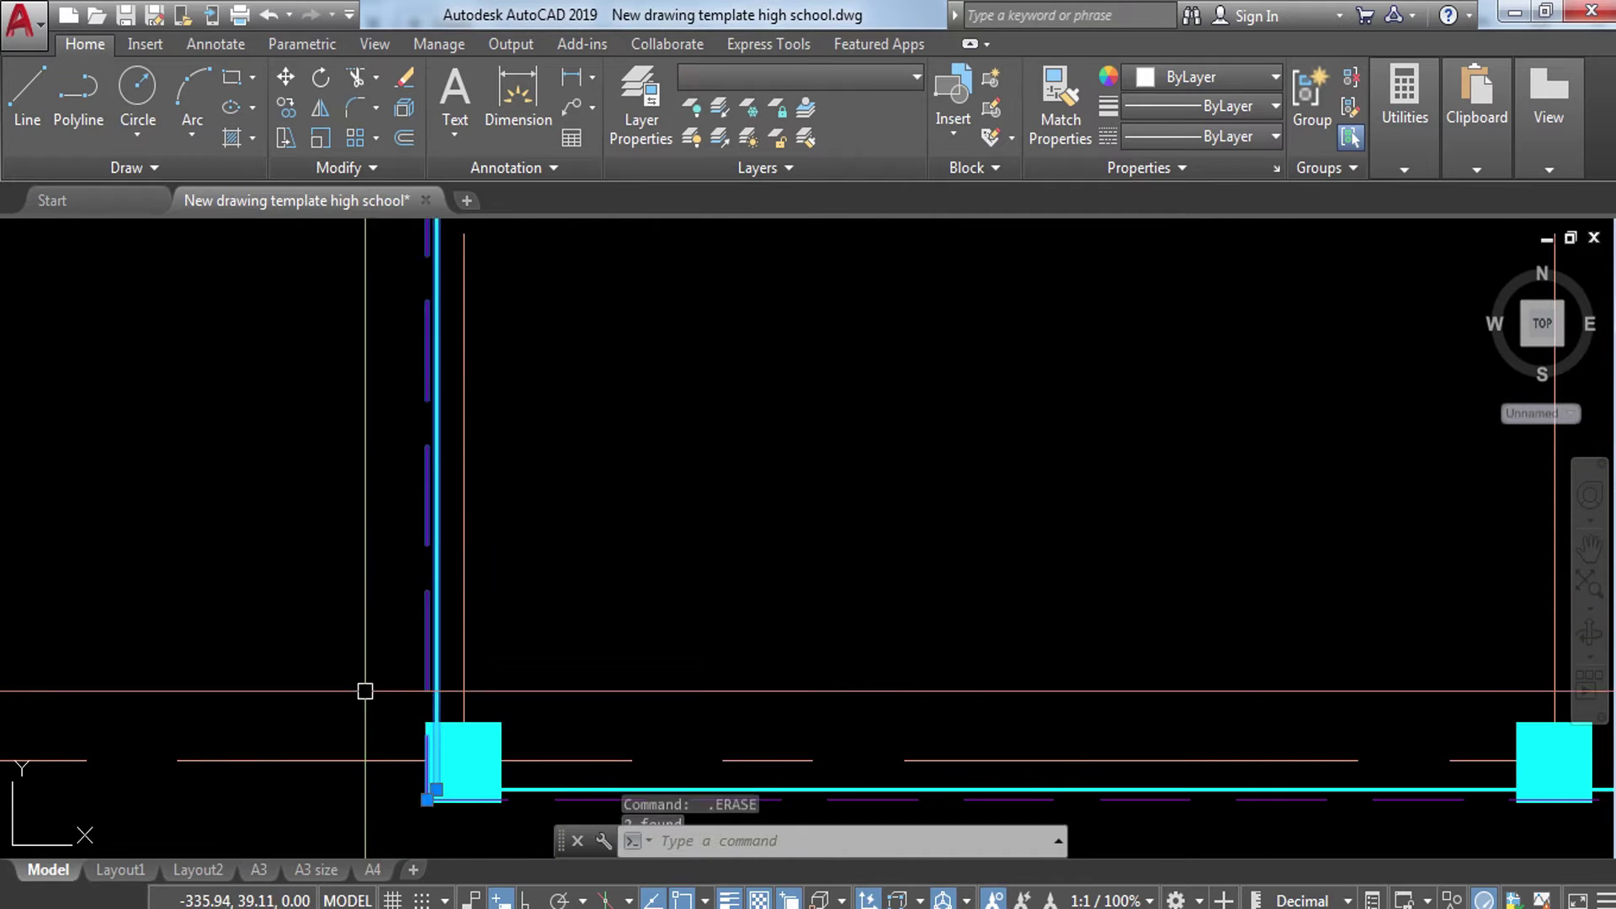
# Step: Delete the top wall and the last remaining wall pairs, leaving grids and columns
pyautogui.press('Delete')
pyautogui.scroll(2, 697, 529)
pyautogui.click(698, 529)
pyautogui.click(644, 593)
pyautogui.press('Delete')
pyautogui.scroll(-10, 847, 602)
pyautogui.scroll(8, 681, 435)
pyautogui.click(654, 376)
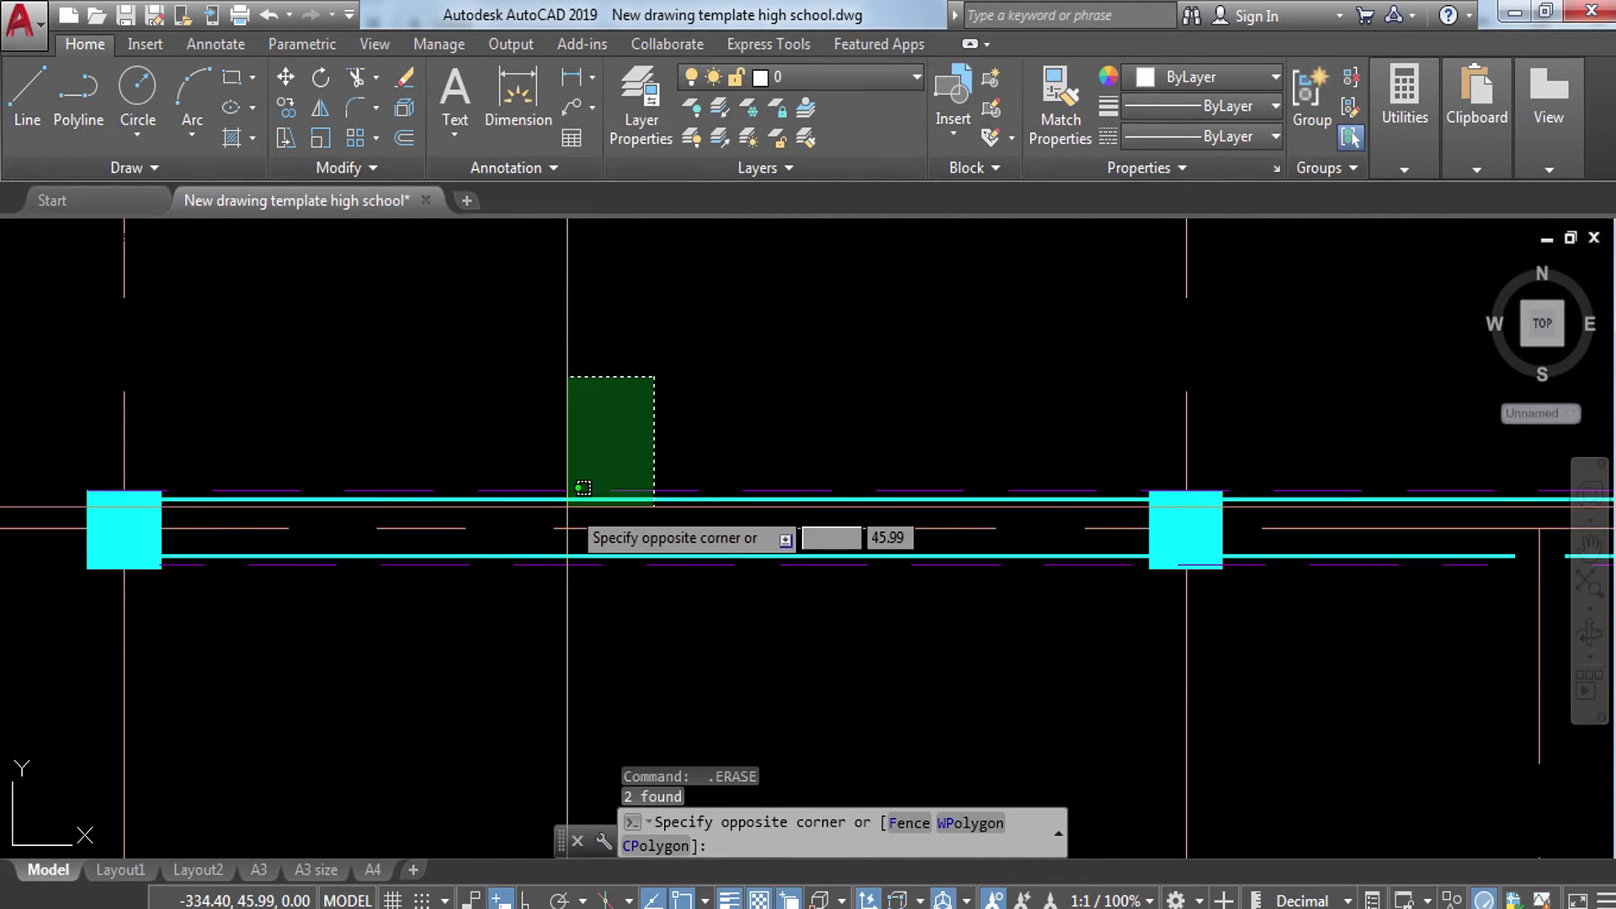
pyautogui.click(567, 506)
pyautogui.press('Delete')
pyautogui.click(628, 538)
pyautogui.click(566, 578)
pyautogui.press('Delete')
pyautogui.scroll(-7, 497, 539)
pyautogui.scroll(8, 749, 578)
pyautogui.click(822, 465)
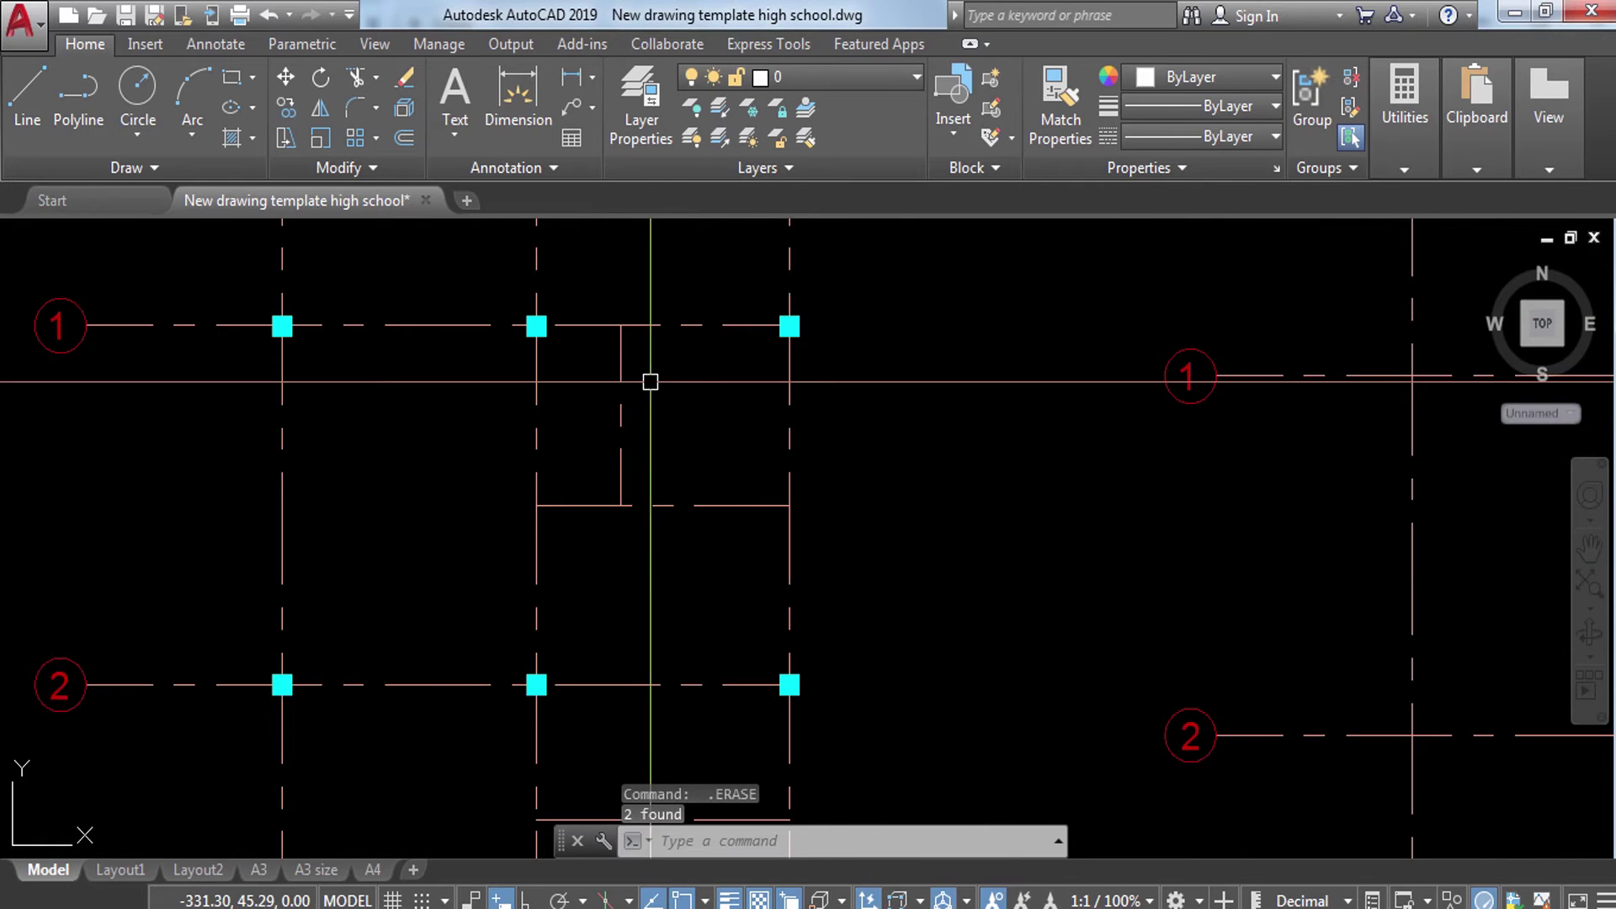
pyautogui.scroll(-2, 673, 421)
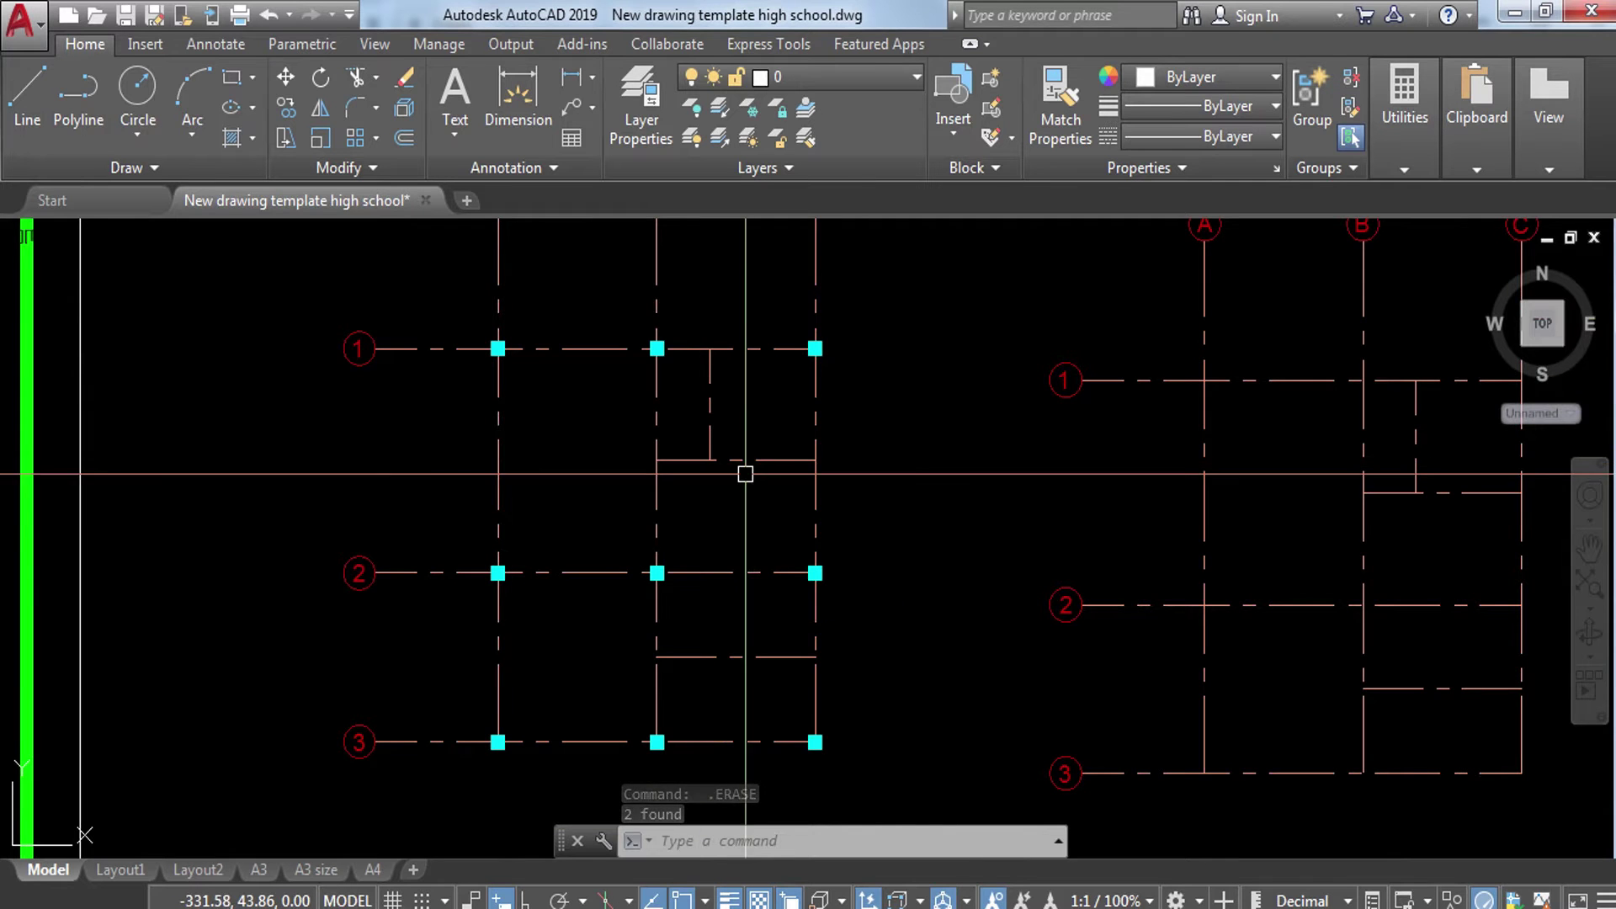
# Step: Zoom out to view the whole A–C, 1–3 grid with its nine square columns
pyautogui.moveTo(861, 510)
pyautogui.mouseDown(button='middle')
pyautogui.moveTo(891, 512)
pyautogui.moveTo(904, 538)
pyautogui.mouseUp(button='middle')
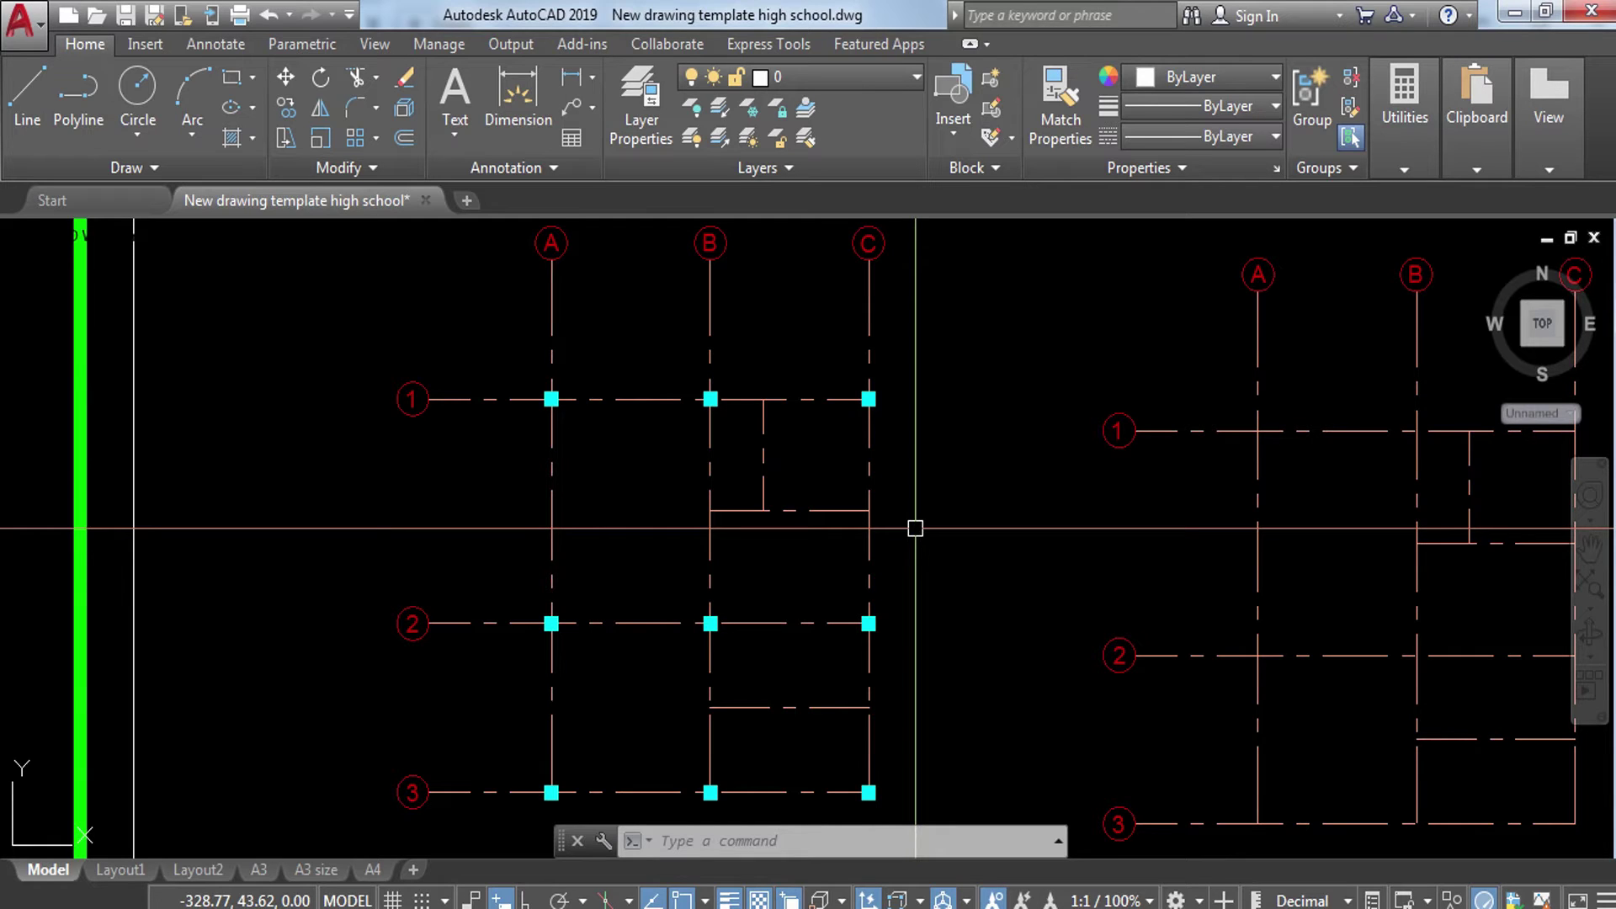
pyautogui.scroll(5, 580, 425)
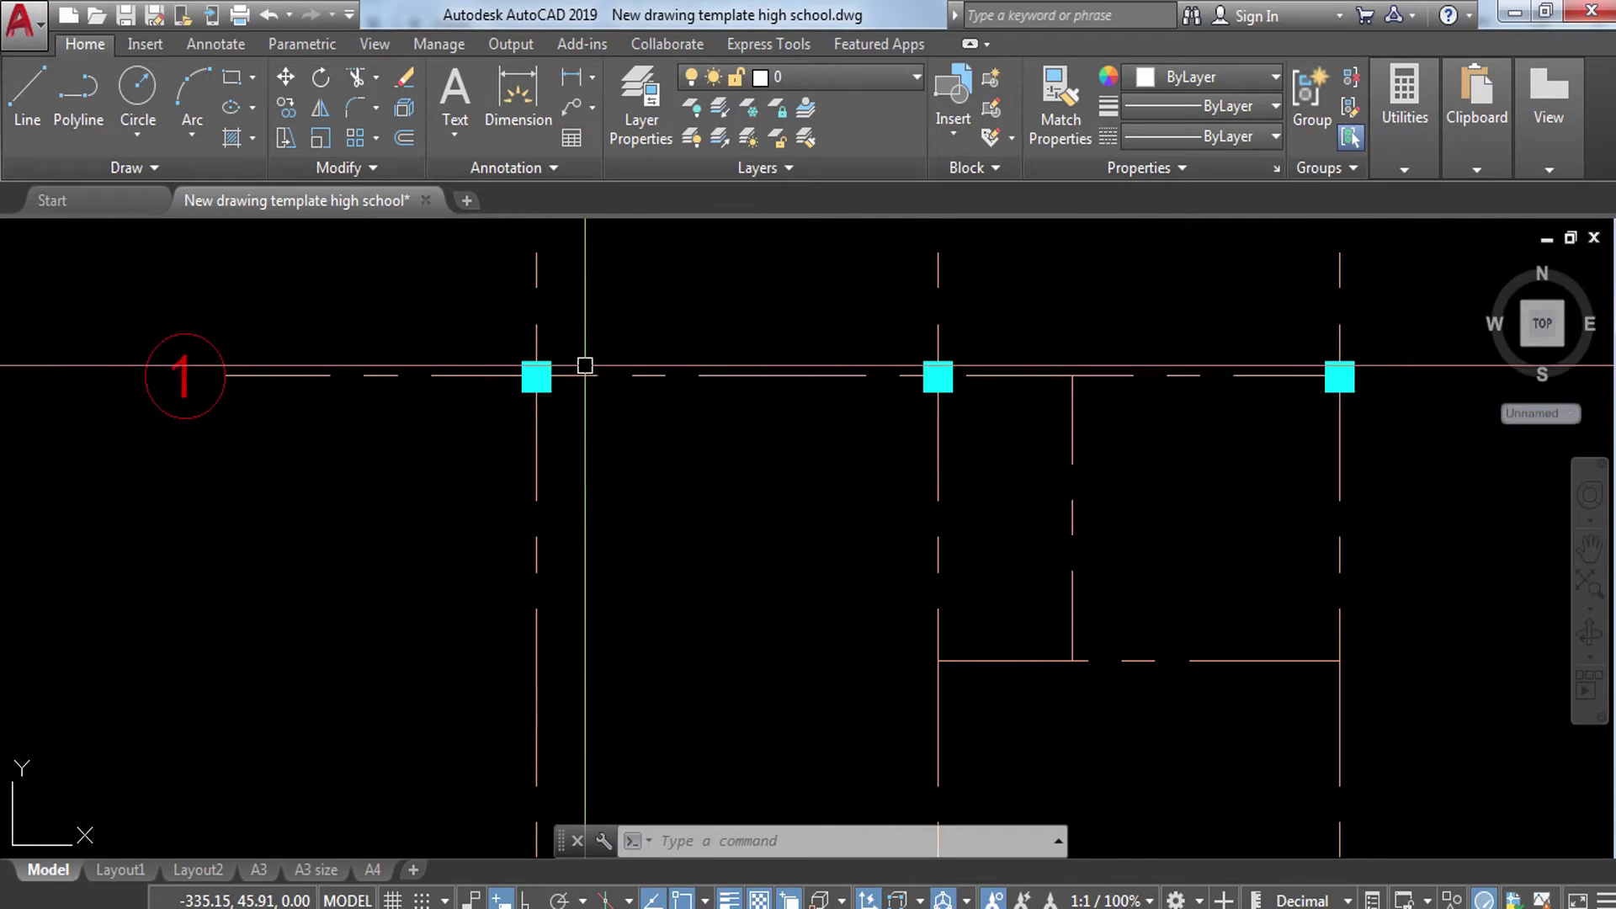
pyautogui.scroll(5, 531, 364)
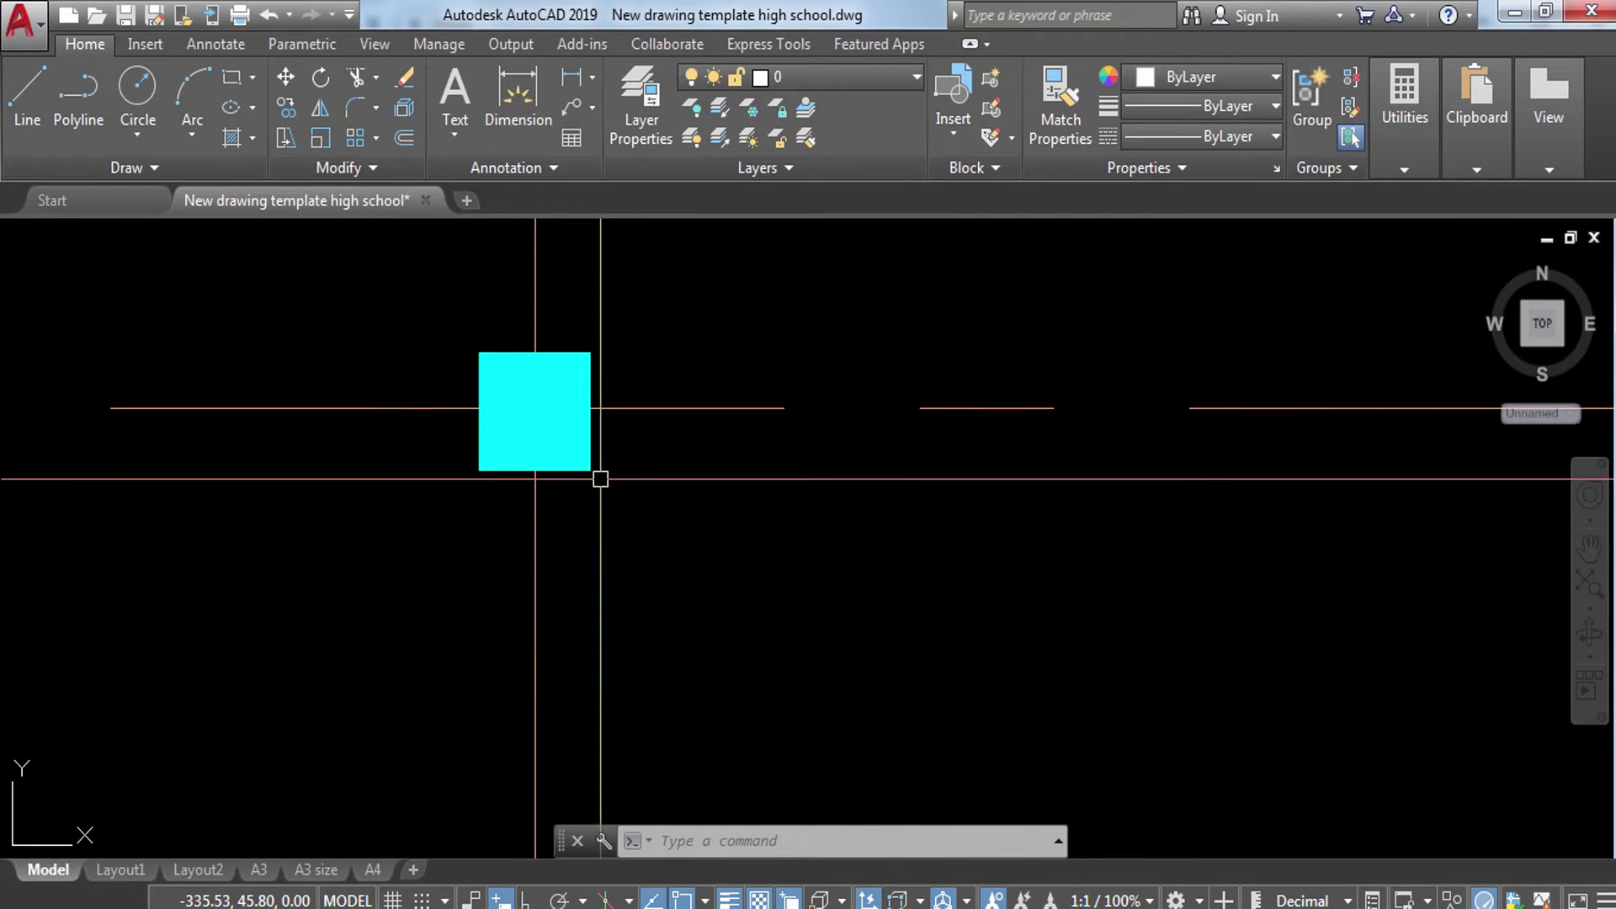
pyautogui.scroll(-2, 647, 449)
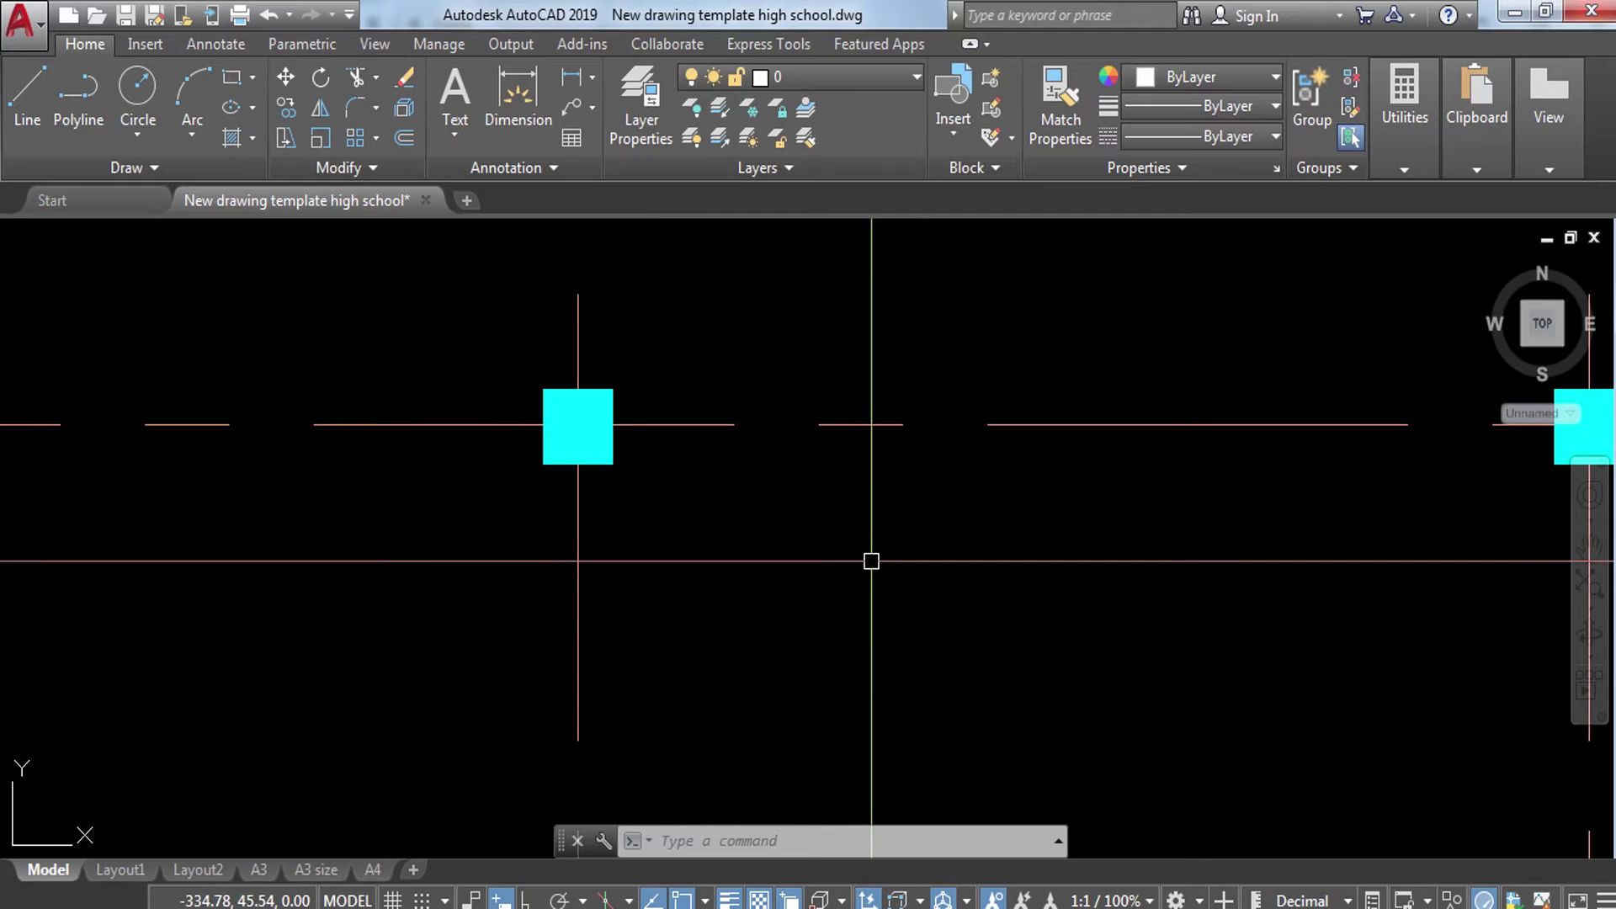
pyautogui.scroll(-4, 671, 505)
pyautogui.moveTo(775, 577); pyautogui.dragTo(690, 462, button='middle')
pyautogui.scroll(-4, 677, 459)
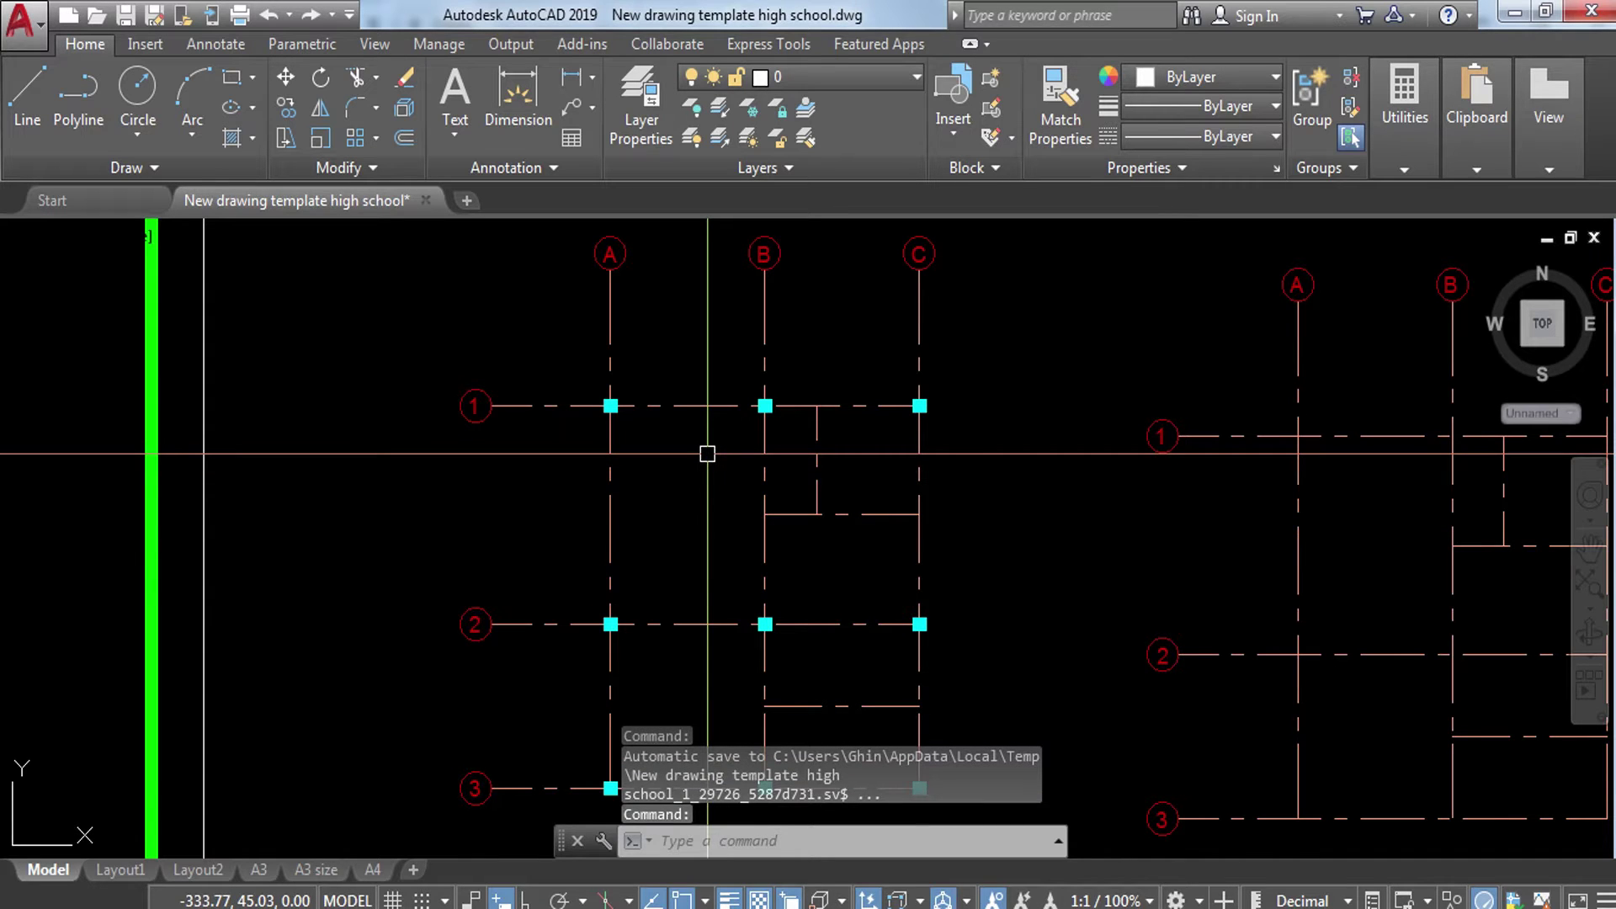
# Step: Set the multiline scale to 0.20 with zero (centred) justification
pyautogui.press('Return')
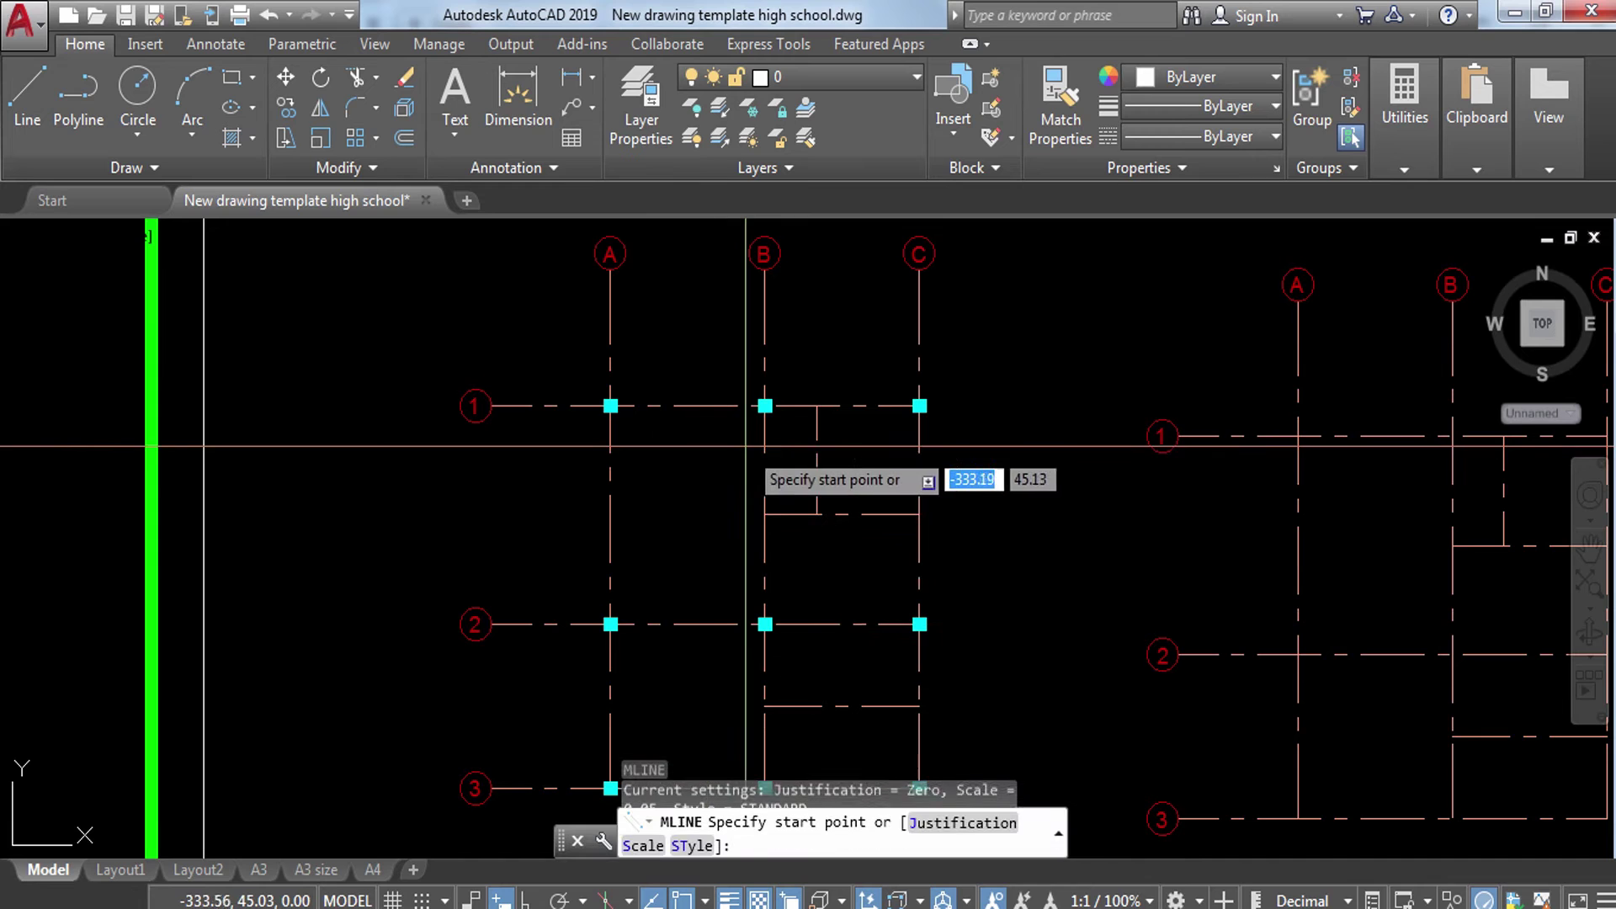
pyautogui.write('s')
pyautogui.press('Return')
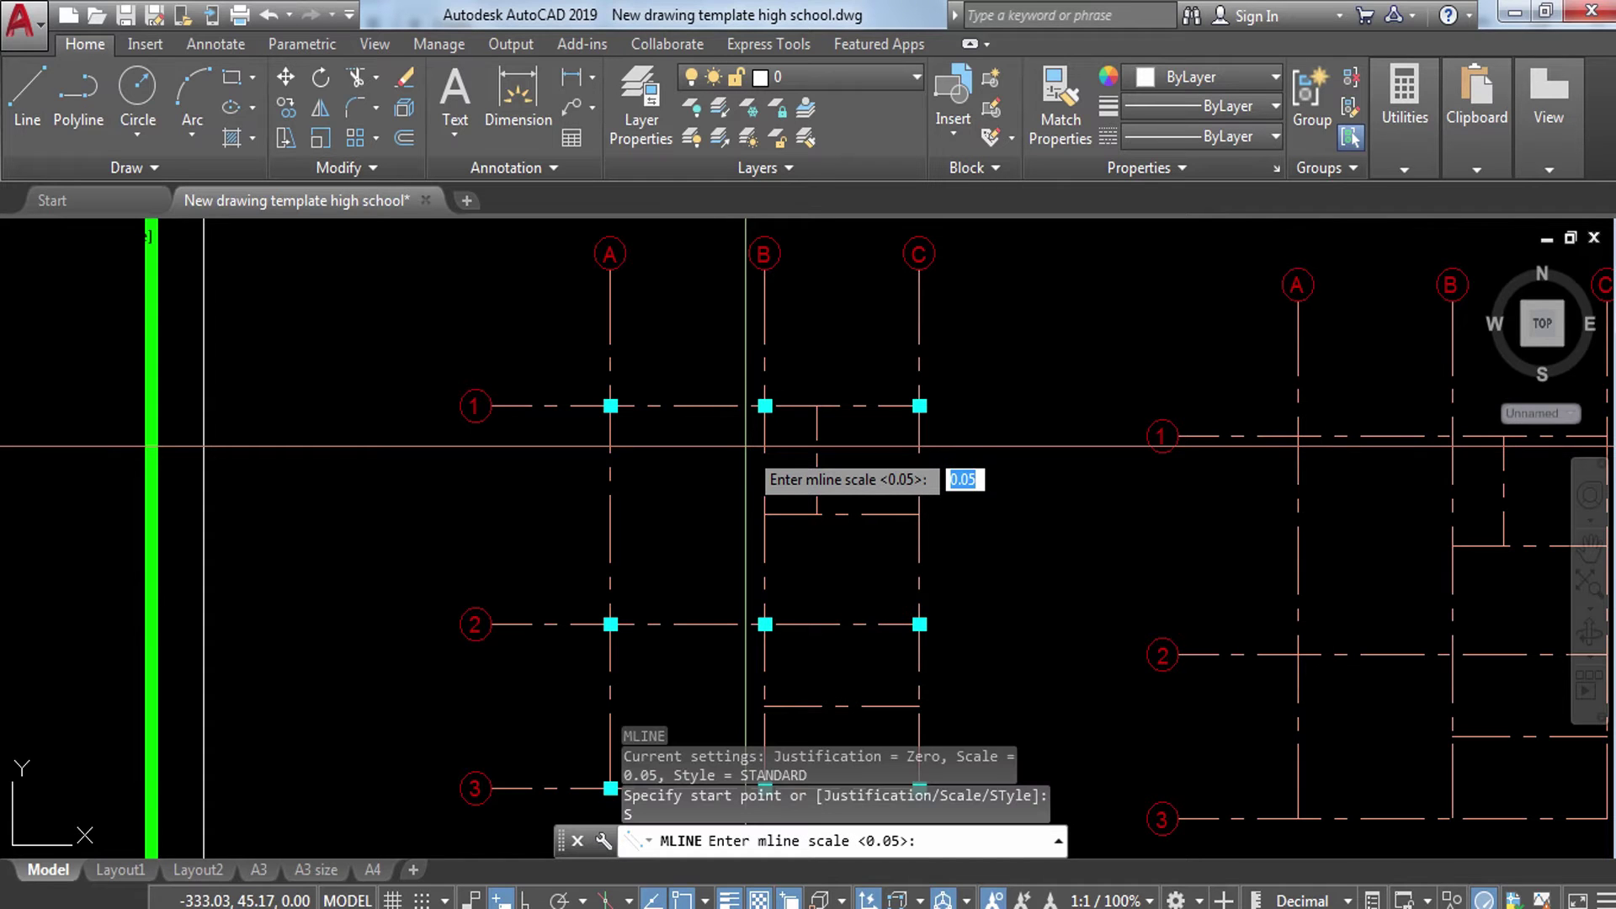
pyautogui.write('.2')
pyautogui.press('Return')
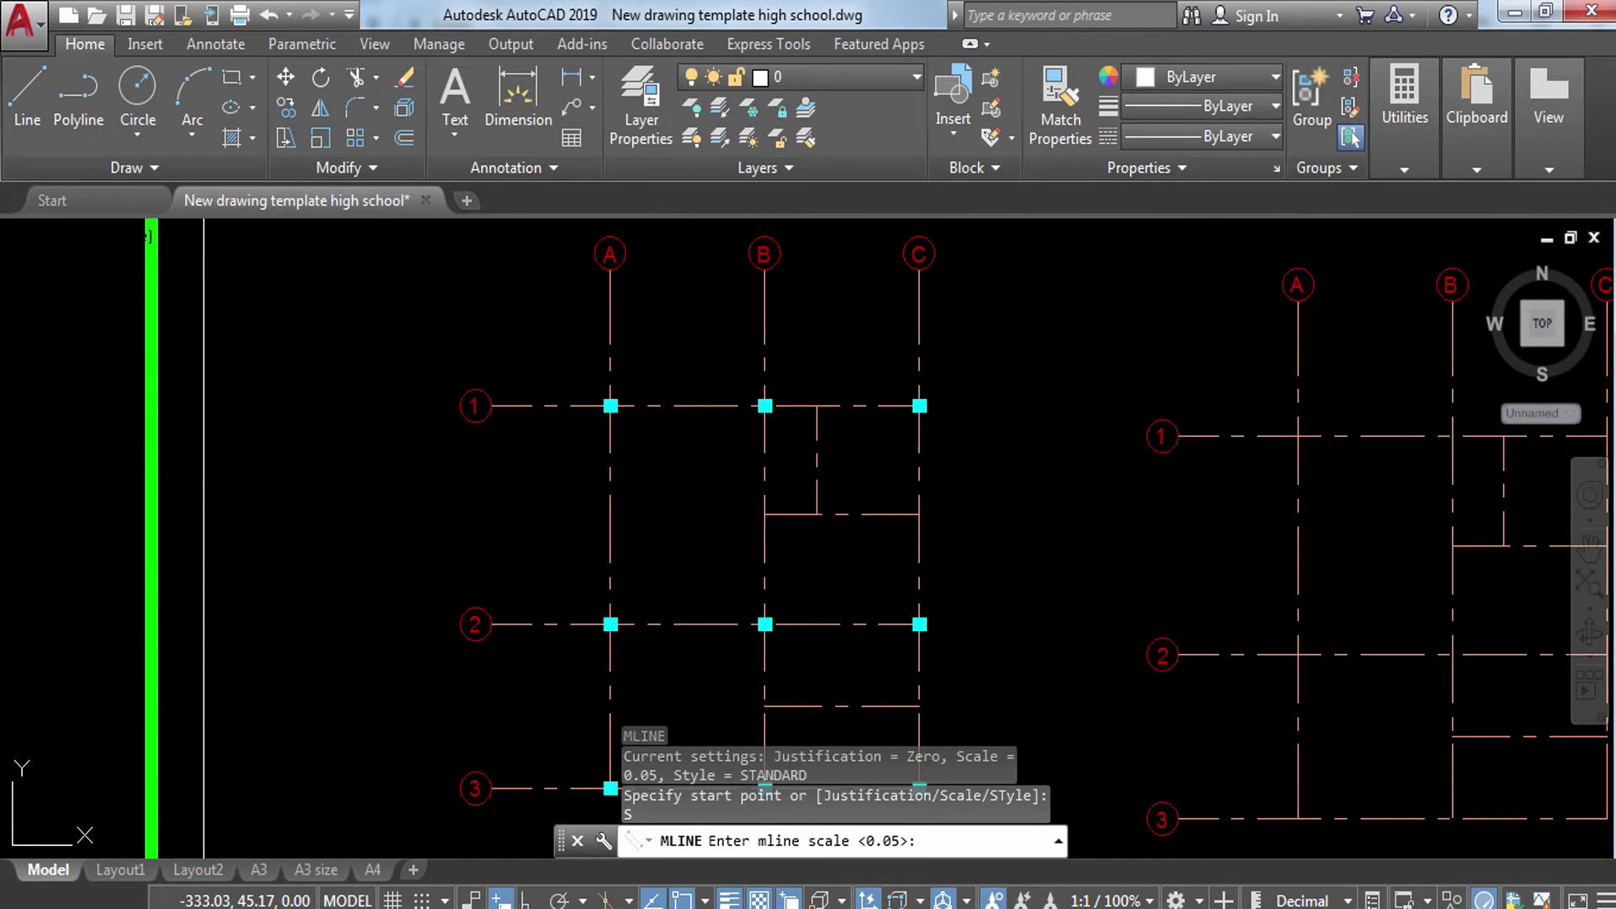
pyautogui.write('J')
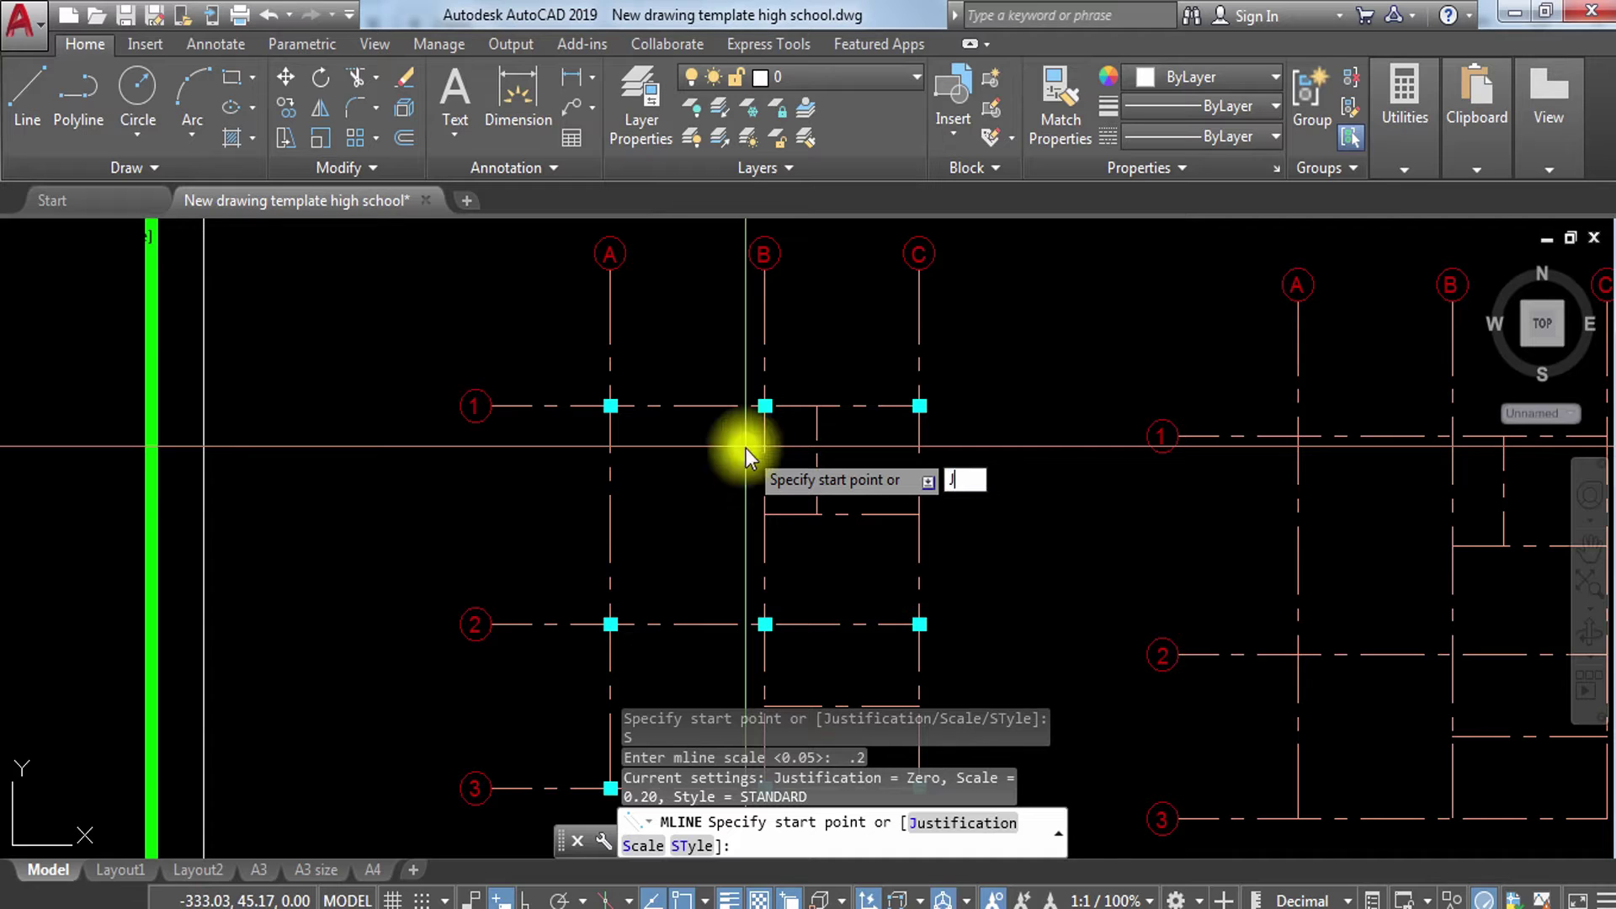
pyautogui.press('Return')
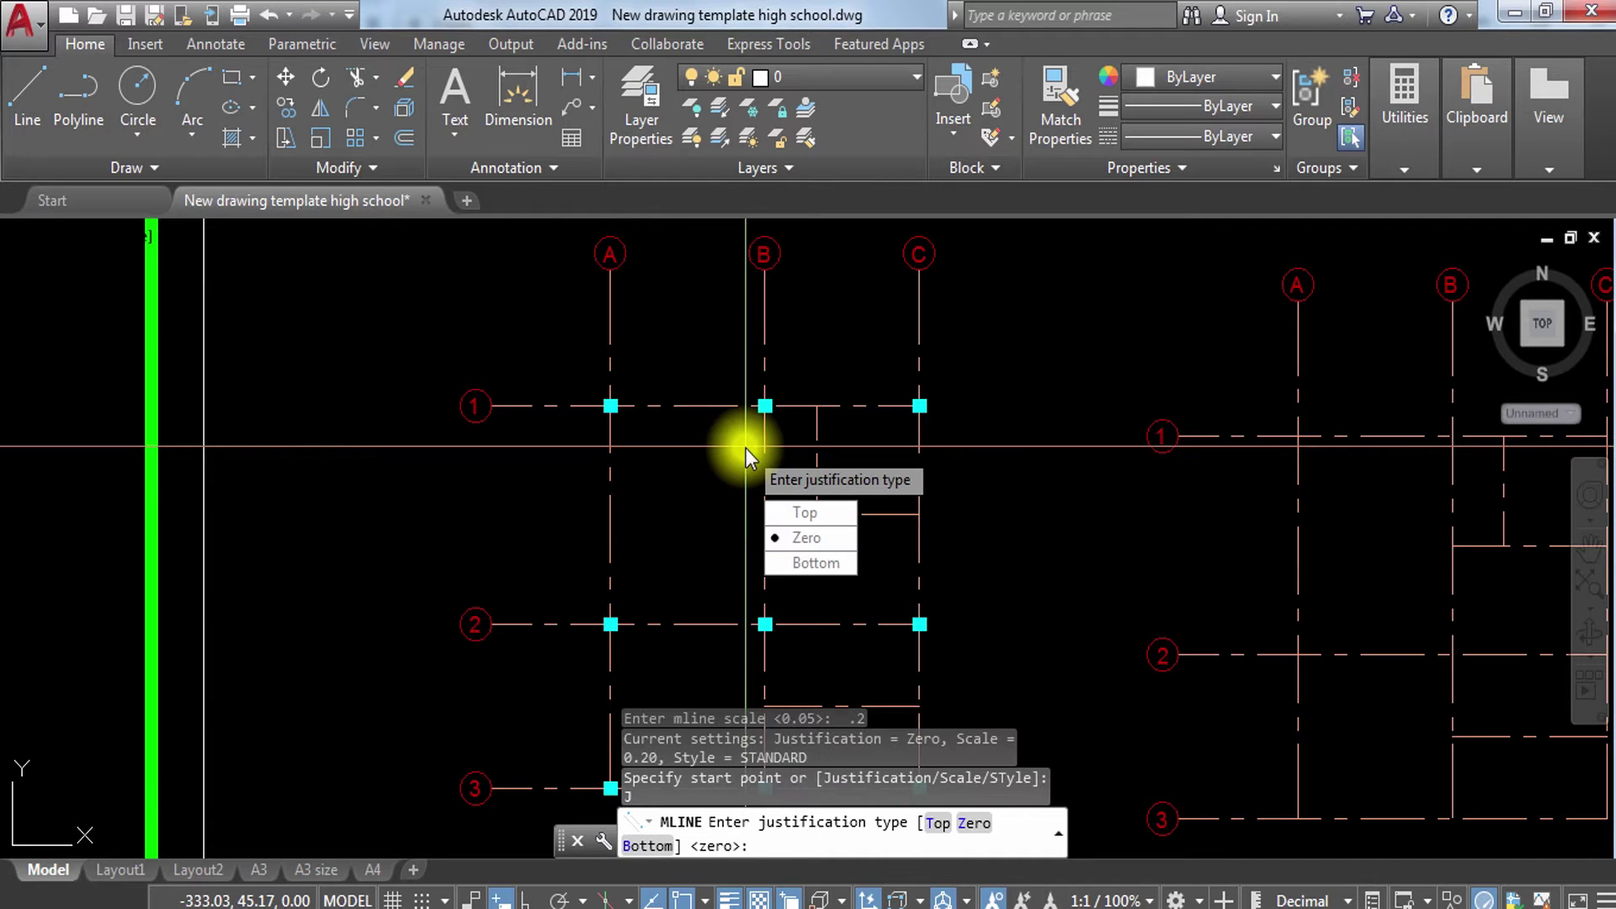
pyautogui.click(818, 539)
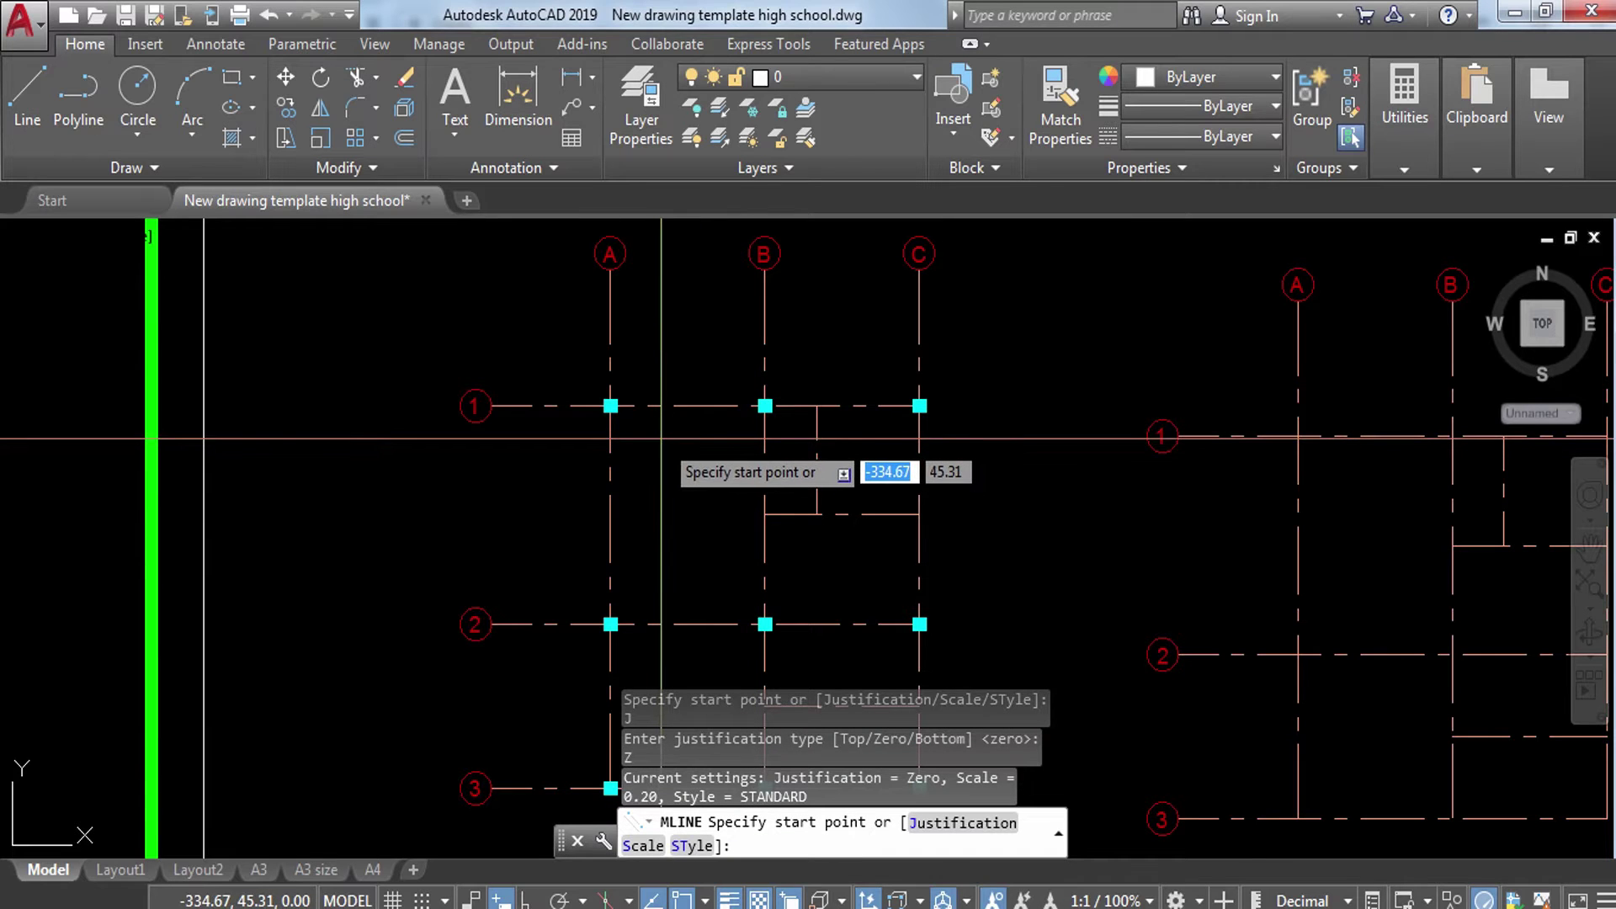
# Step: Make WALL the current layer and draw the first wall from A-1 to column C-1
pyautogui.click(865, 79)
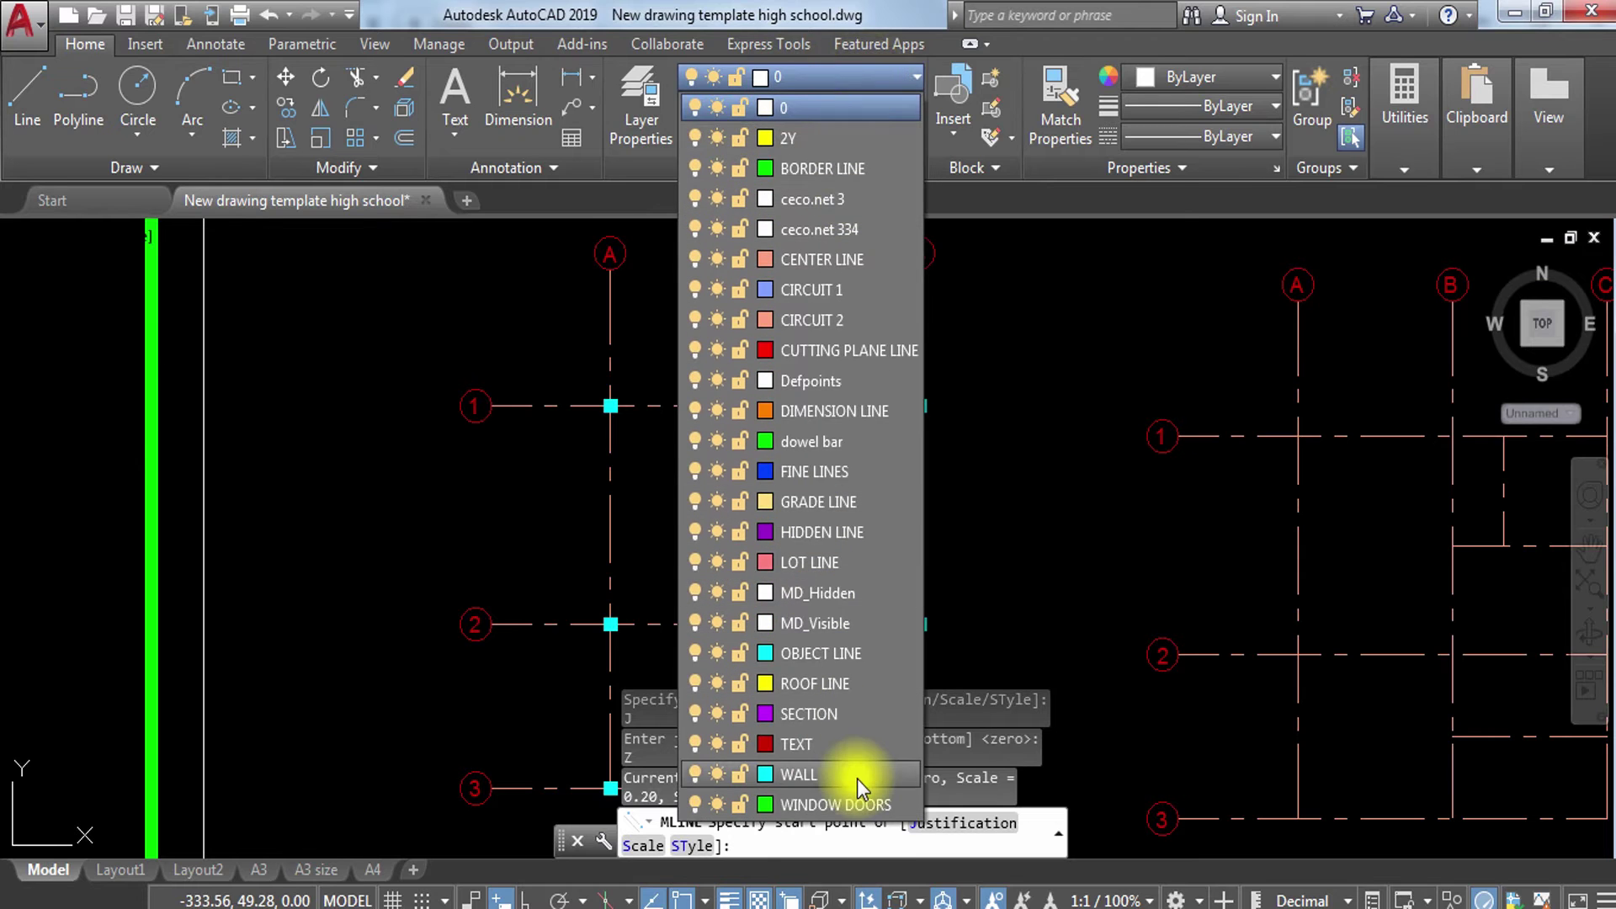
pyautogui.click(857, 779)
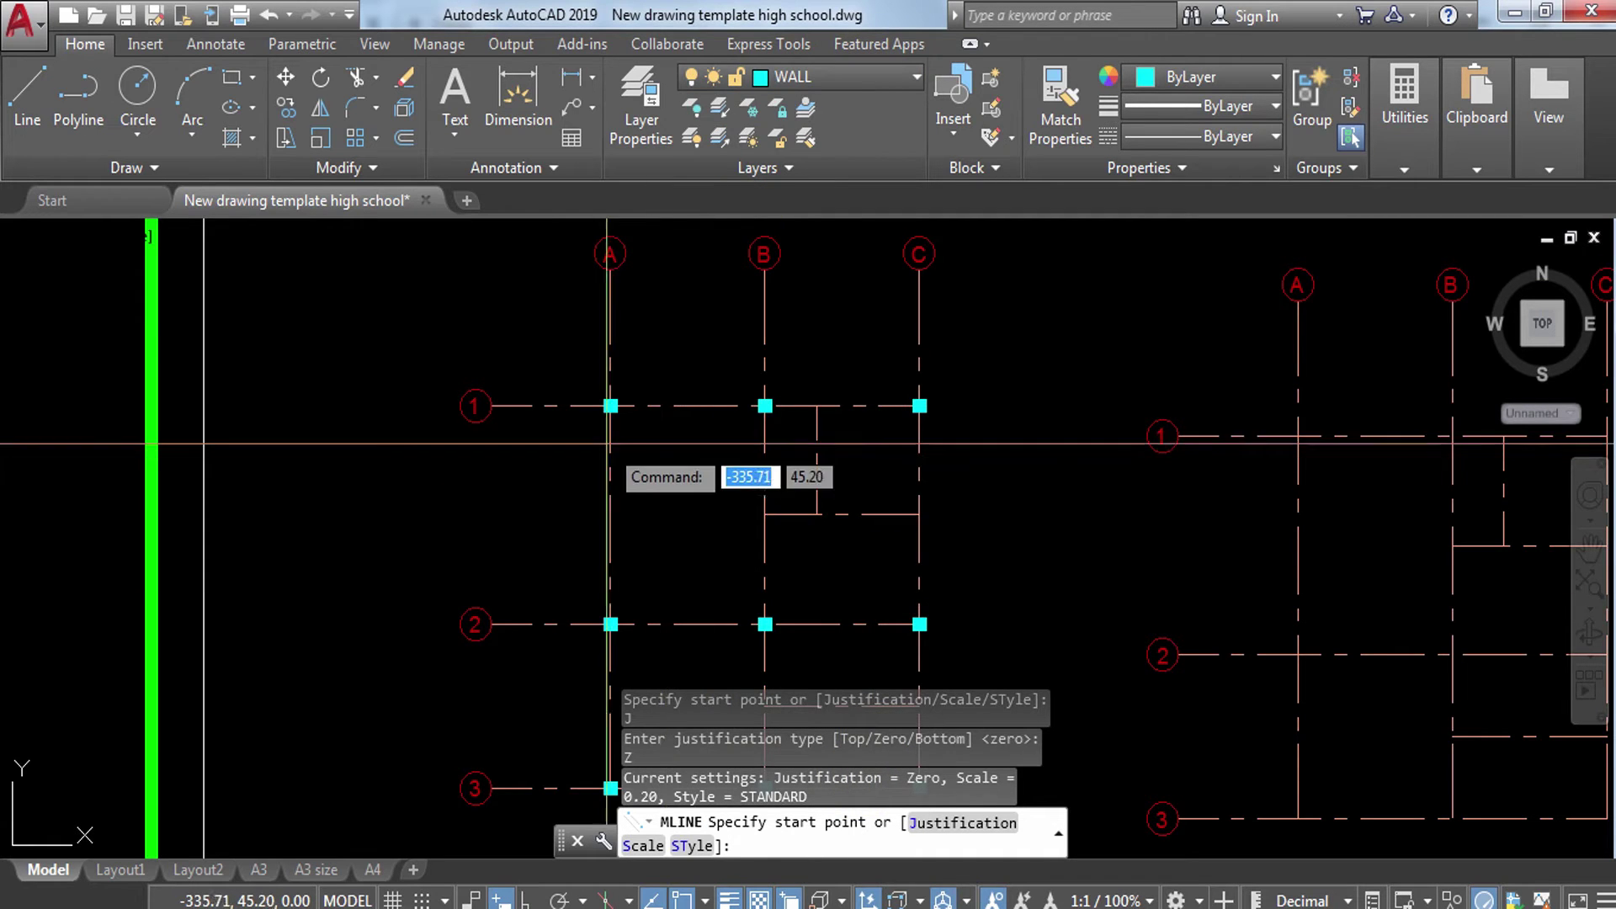
pyautogui.scroll(8, 610, 444)
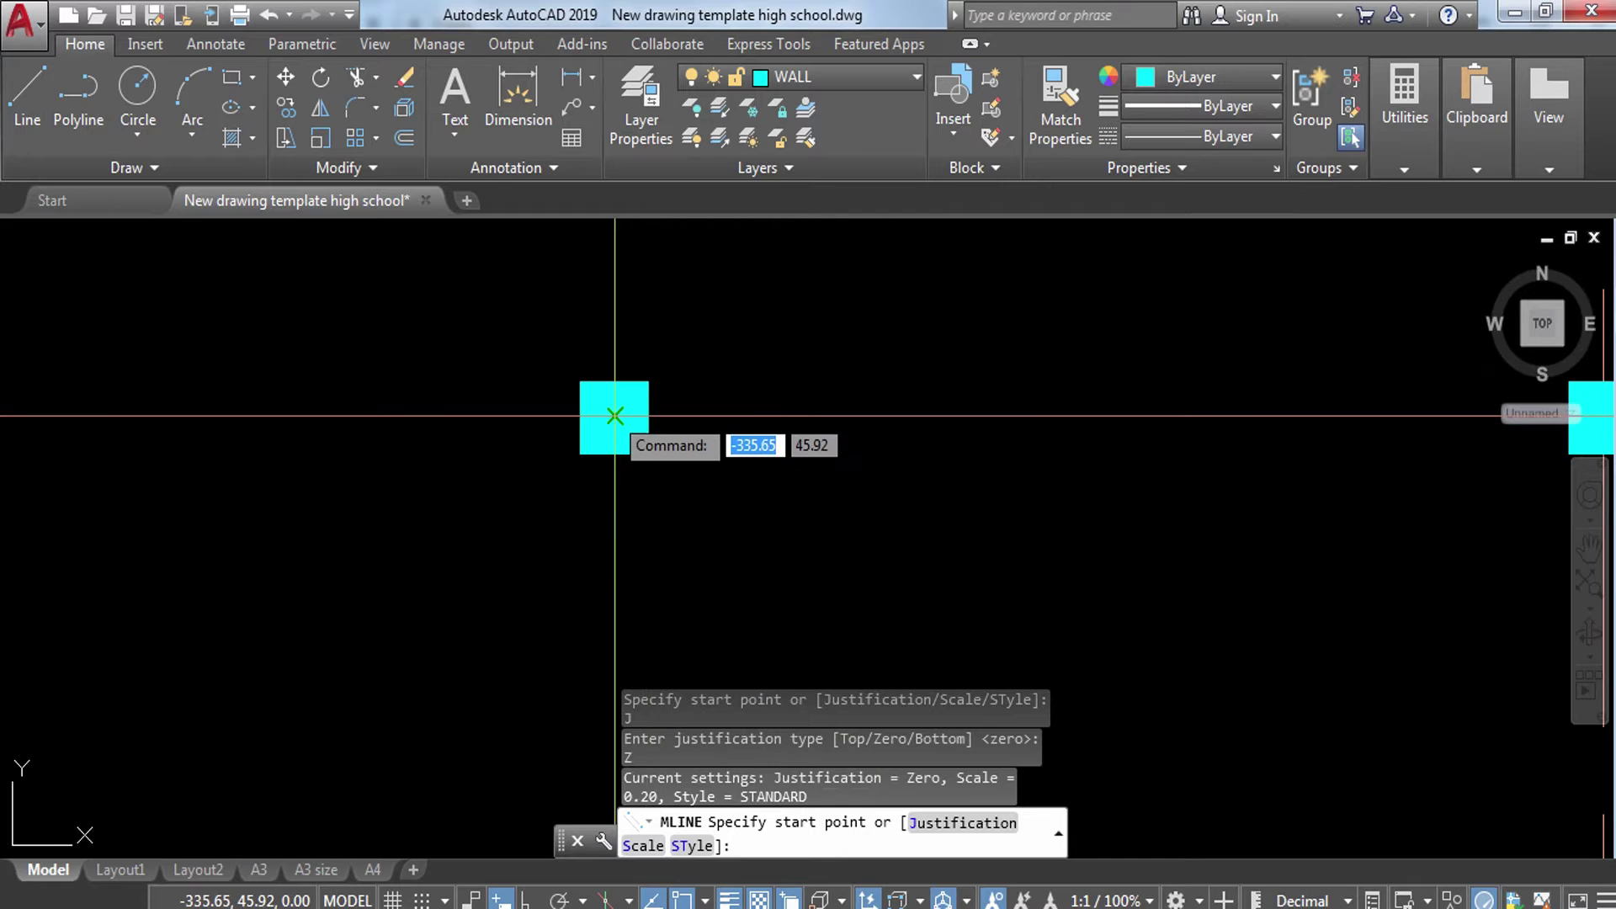
pyautogui.click(614, 416)
pyautogui.scroll(-4, 614, 412)
pyautogui.moveTo(931, 408); pyautogui.dragTo(547, 434, button='middle')
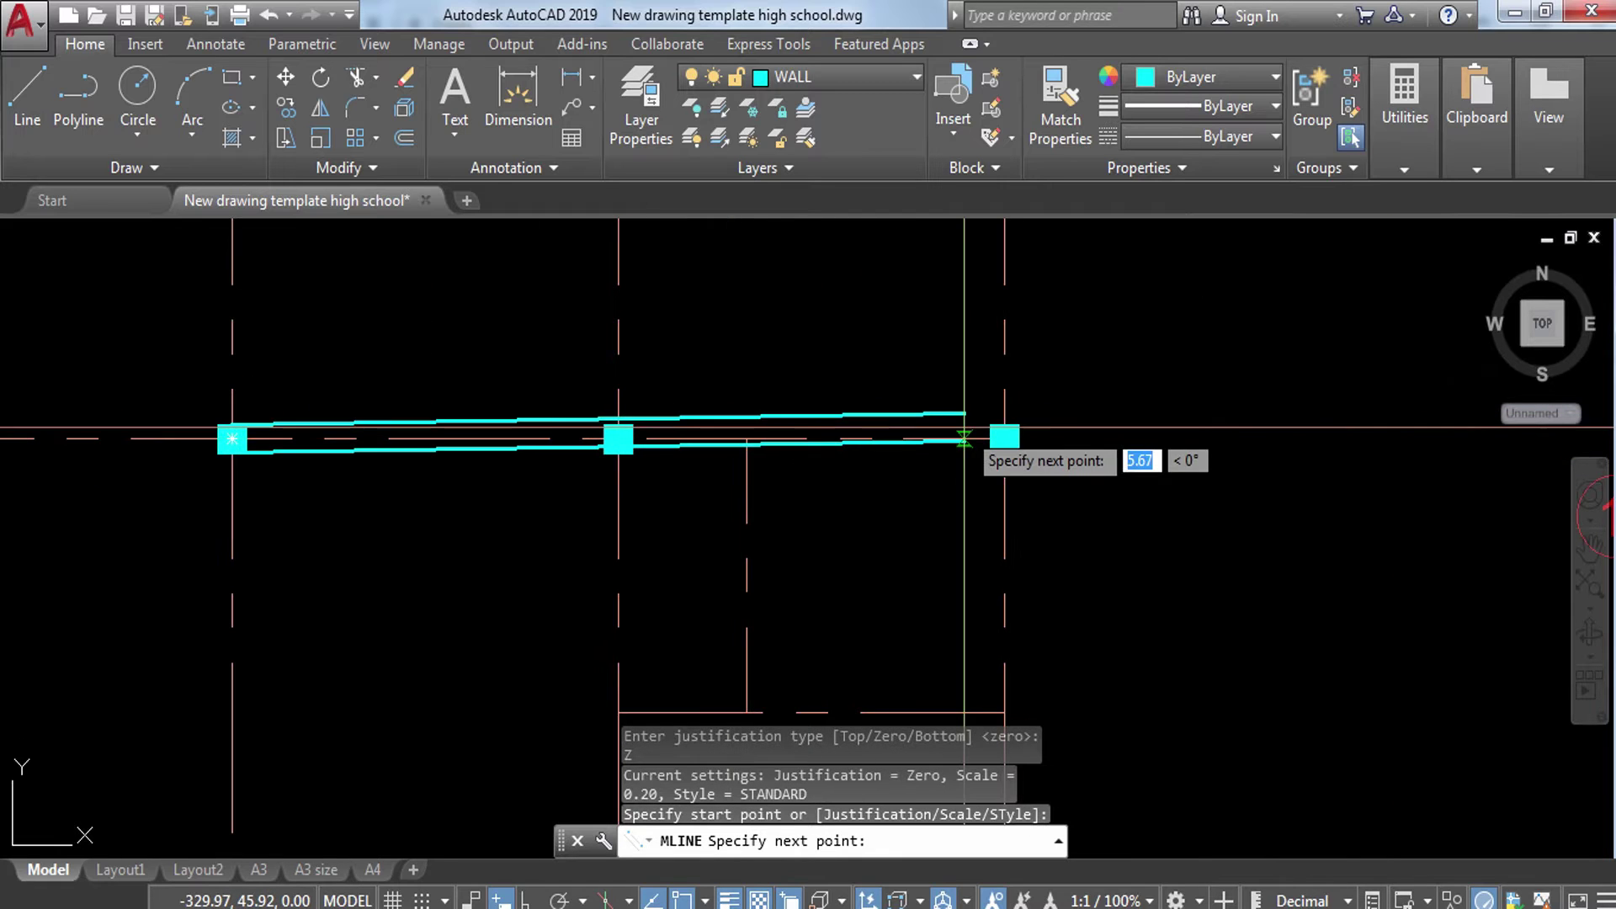
pyautogui.scroll(5, 1006, 433)
pyautogui.click(1025, 395)
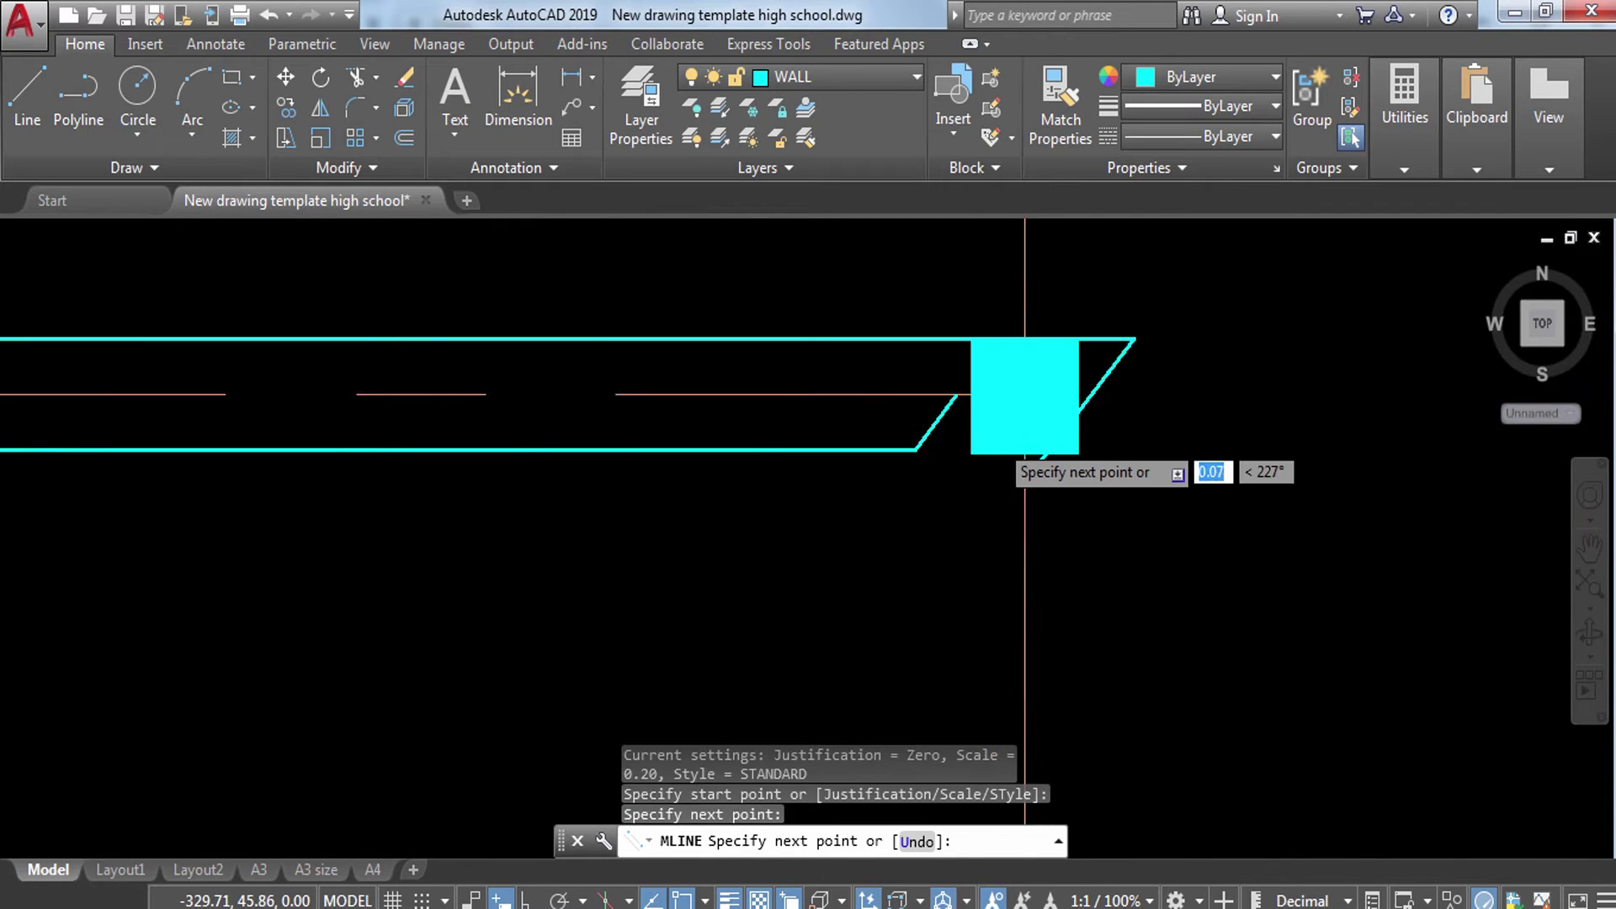
pyautogui.scroll(-5, 1025, 395)
pyautogui.moveTo(976, 469); pyautogui.dragTo(966, 263, button='middle')
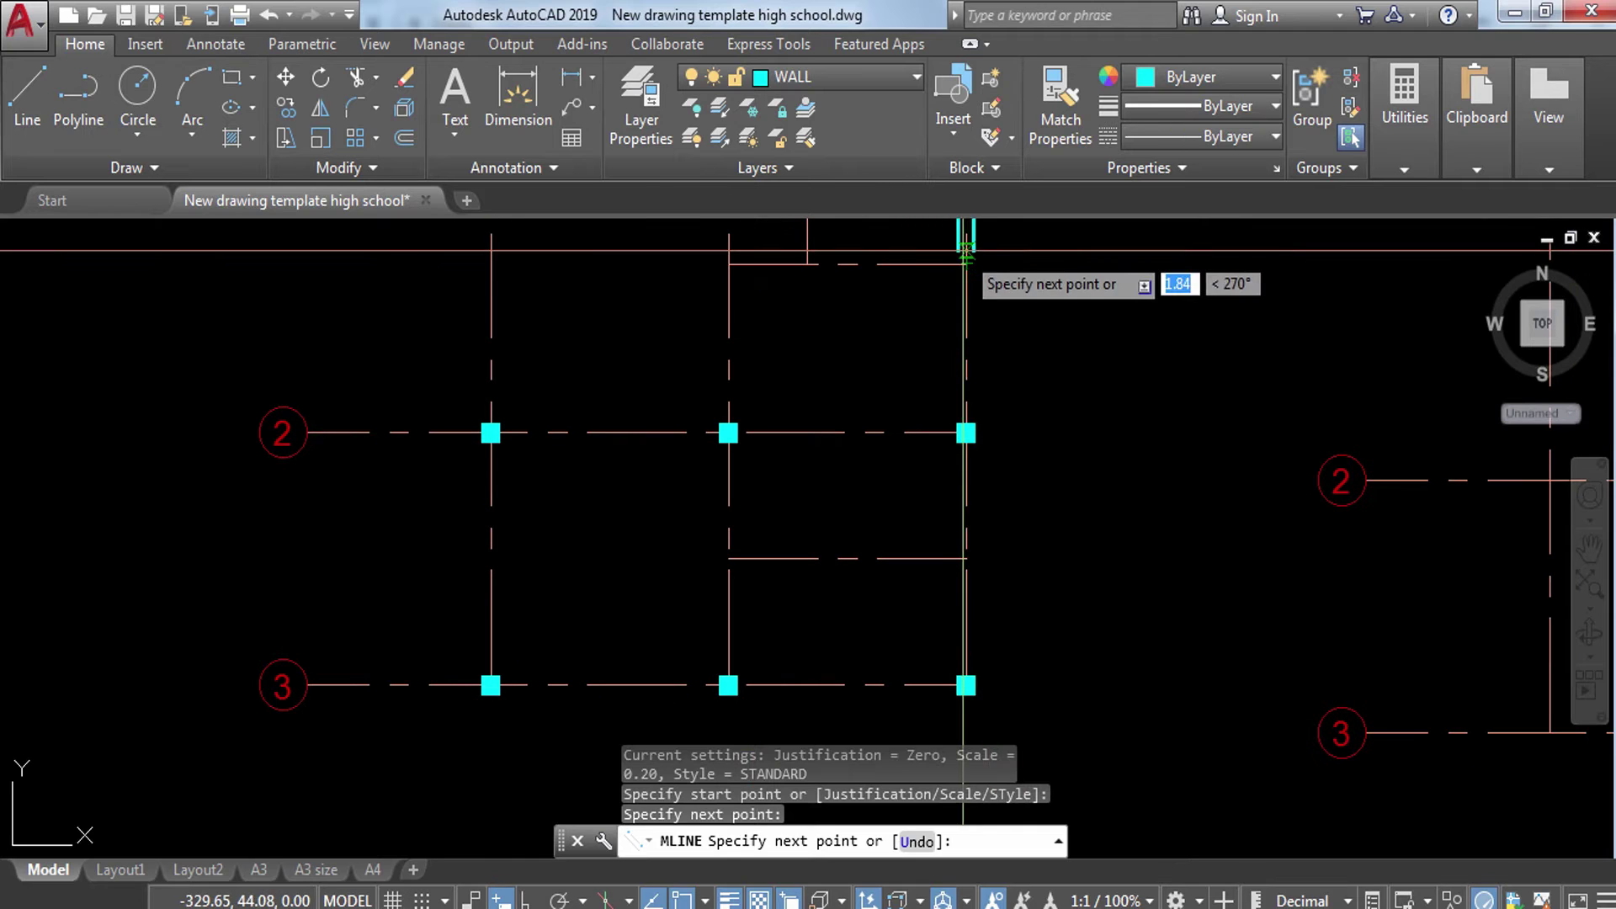
# Step: With ortho on, continue the wall through corner C-3 to the left column
pyautogui.press('F8')
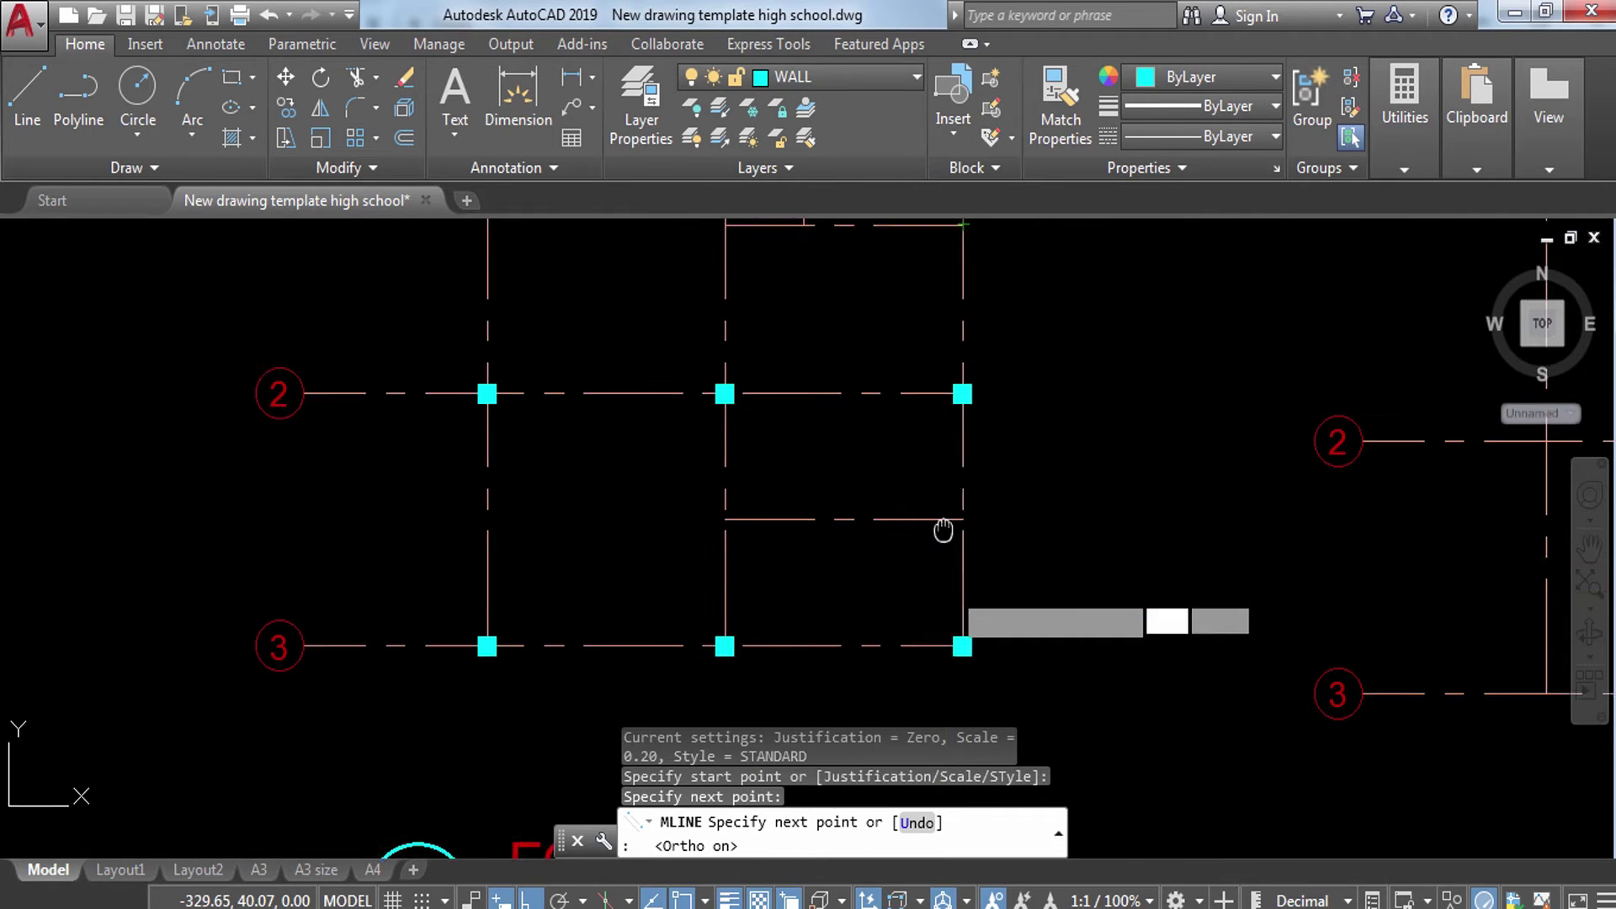
pyautogui.moveTo(966, 606); pyautogui.dragTo(968, 425, button='middle')
pyautogui.scroll(3, 965, 454)
pyautogui.click(931, 489)
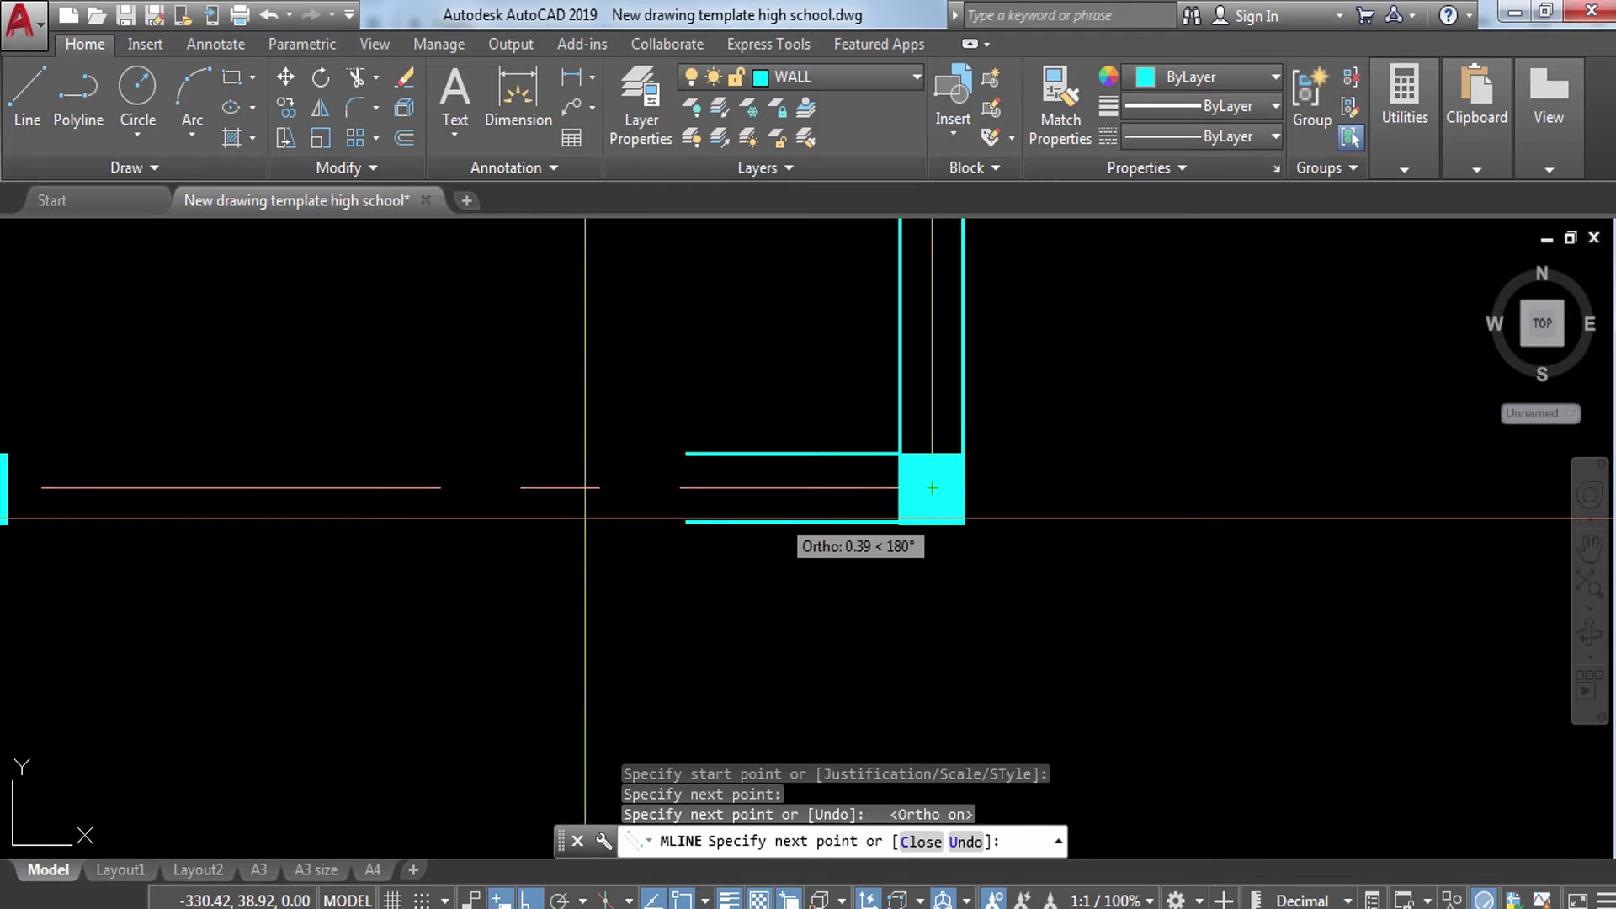
pyautogui.moveTo(482, 517); pyautogui.dragTo(1538, 508, button='middle')
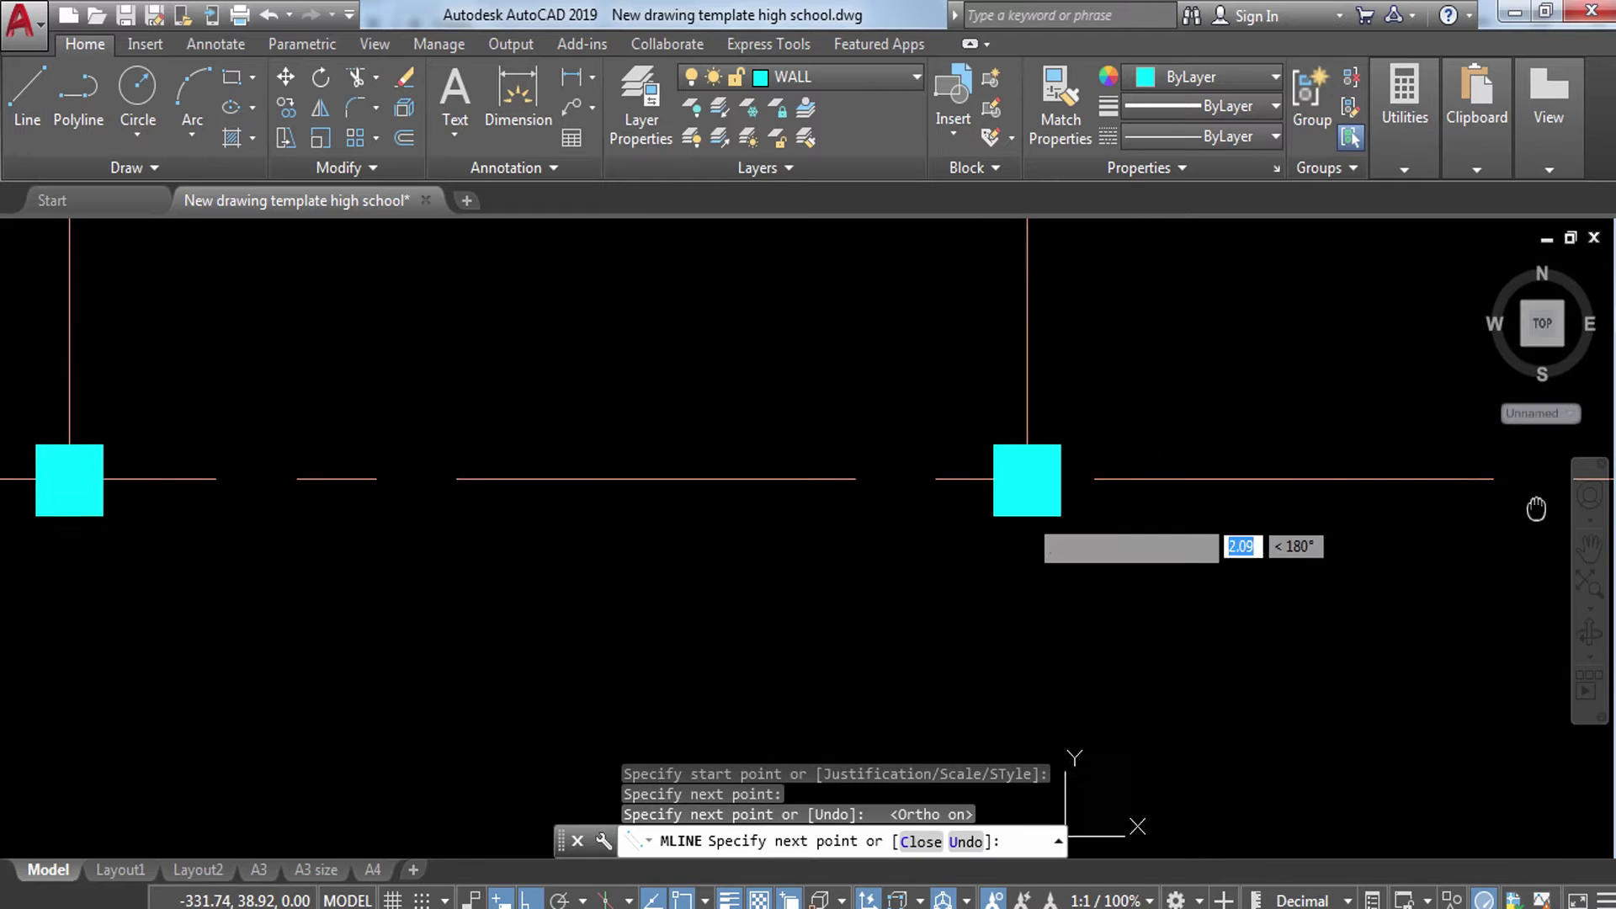
pyautogui.click(76, 476)
pyautogui.scroll(-4, 80, 473)
pyautogui.moveTo(148, 287); pyautogui.dragTo(358, 686, button='middle')
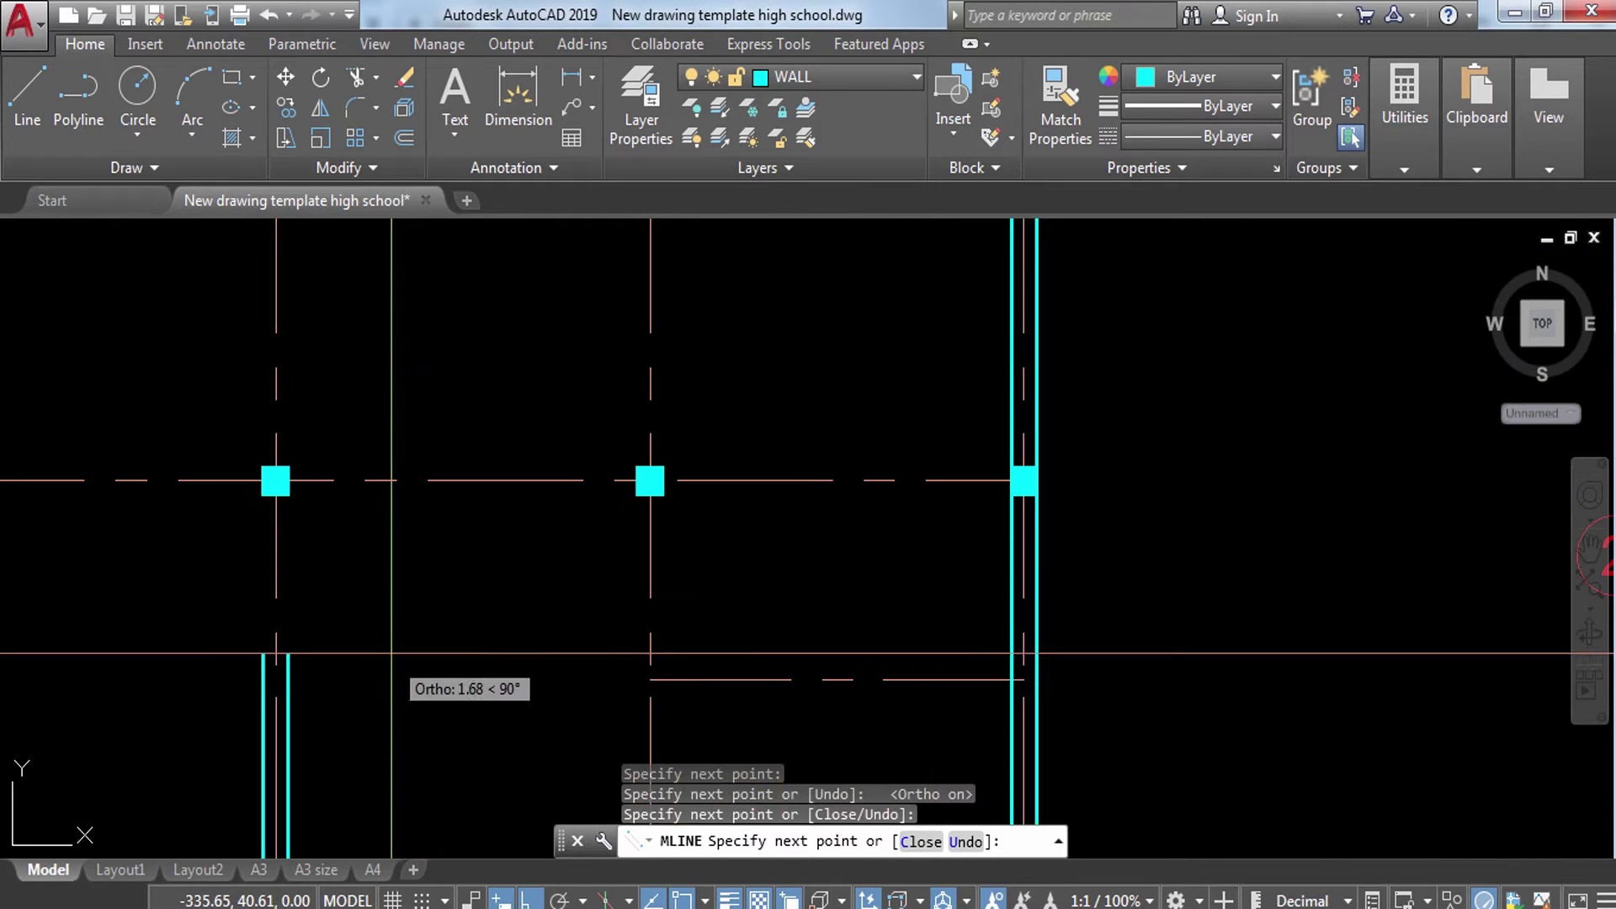
# Step: Close the wall outline back to its starting point at A-1
pyautogui.write('C')
pyautogui.press('Return')
pyautogui.scroll(-2, 400, 641)
pyautogui.moveTo(482, 502); pyautogui.dragTo(562, 663, button='middle')
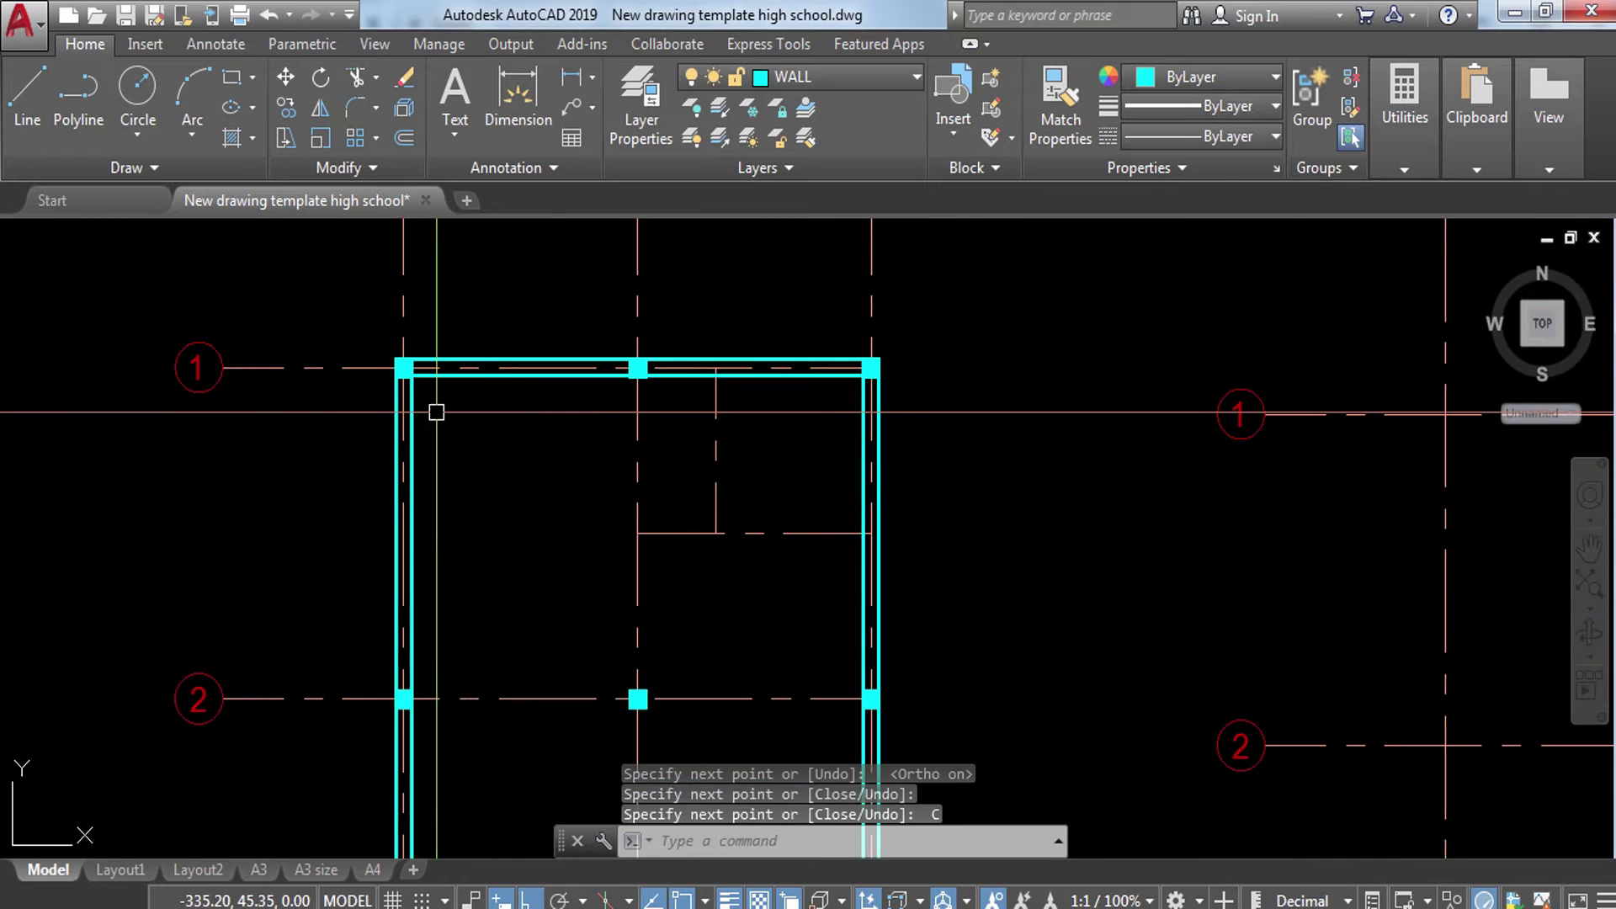
pyautogui.moveTo(677, 519)
pyautogui.mouseDown(button='middle')
pyautogui.moveTo(624, 472)
pyautogui.moveTo(622, 414)
pyautogui.moveTo(669, 614)
pyautogui.mouseUp(button='middle')
# Step: Draw a multiline wall down the middle columns from the top column to the bottom column
pyautogui.write('MLINE')
pyautogui.press('Return')
pyautogui.scroll(5, 631, 505)
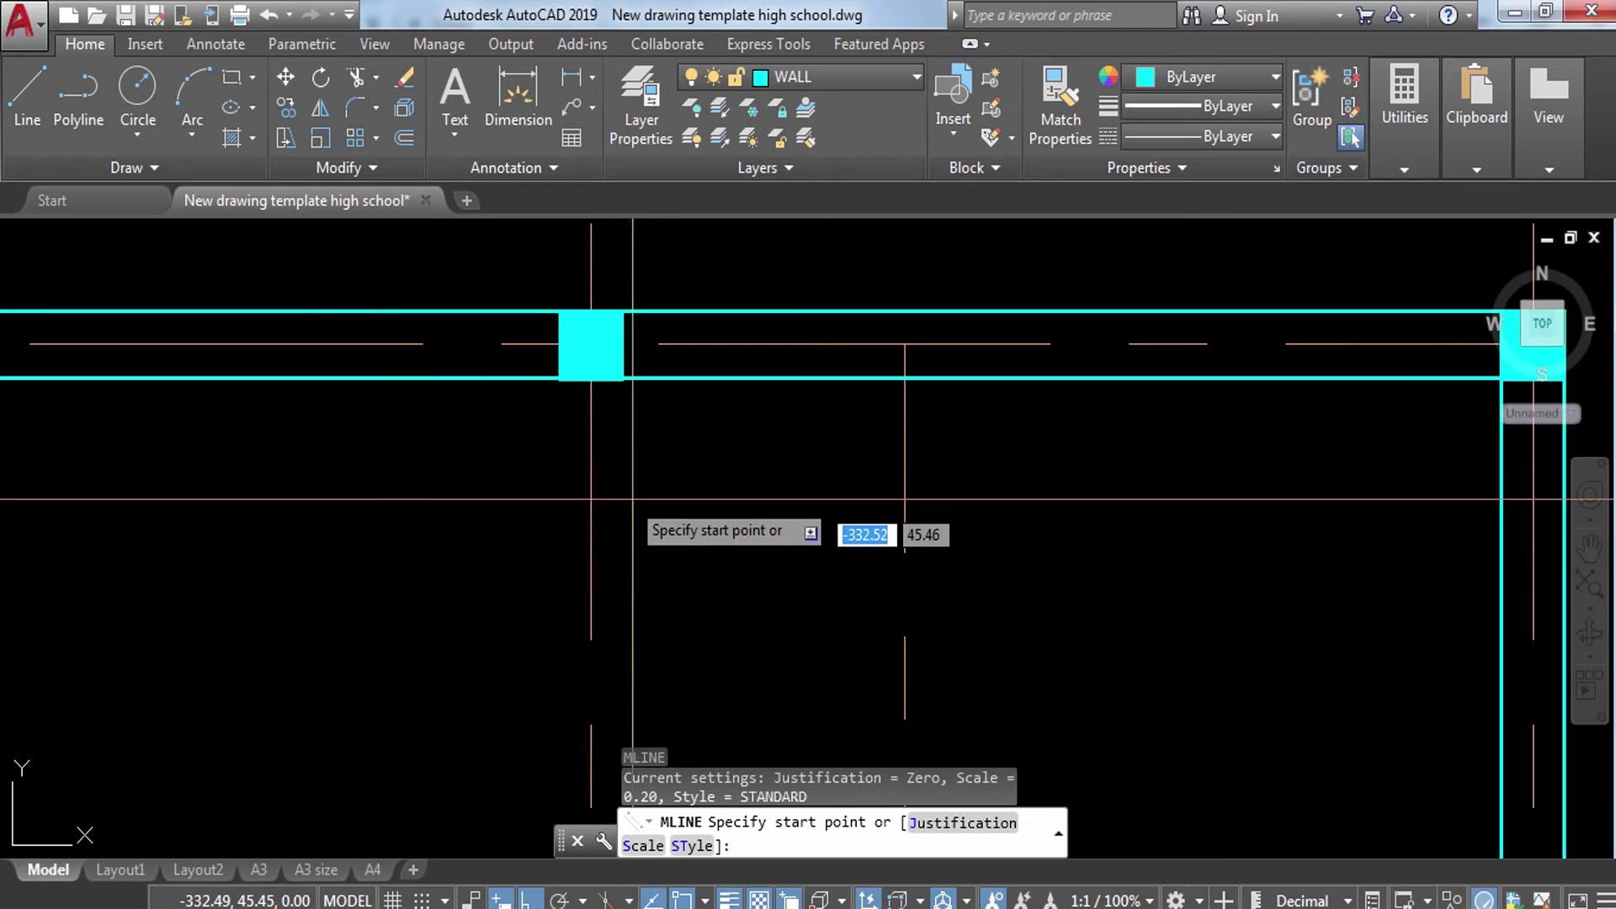
pyautogui.click(591, 375)
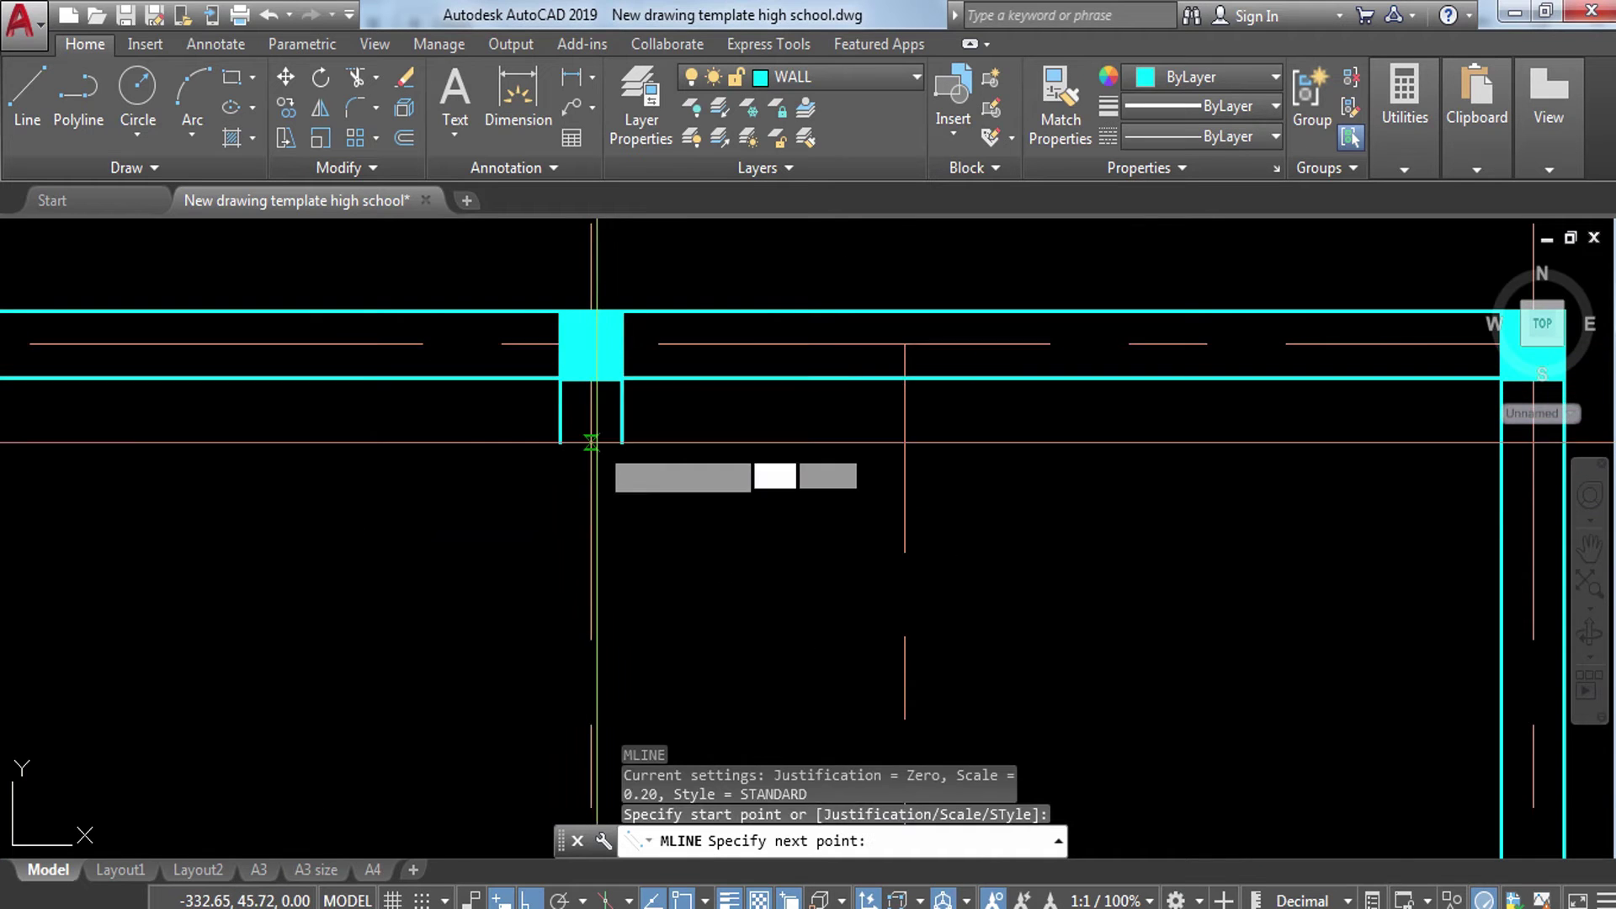
pyautogui.scroll(-4, 591, 413)
pyautogui.scroll(-2, 578, 583)
pyautogui.moveTo(581, 599); pyautogui.dragTo(643, 205, button='middle')
pyautogui.scroll(4, 648, 398)
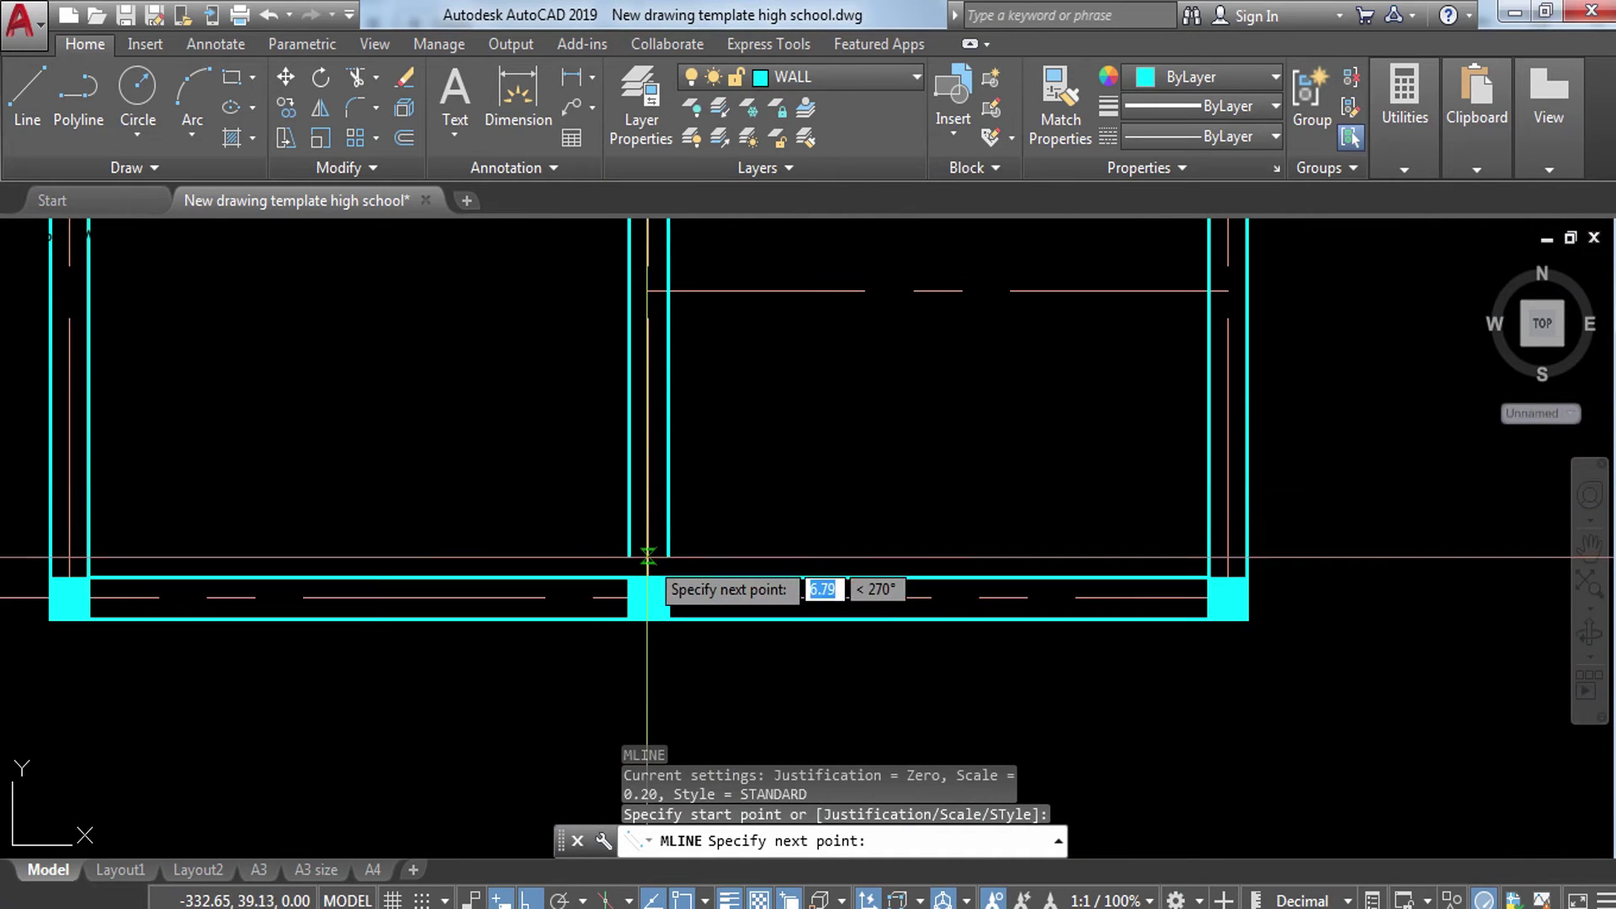
pyautogui.click(648, 557)
pyautogui.press('Escape')
pyautogui.scroll(-6, 613, 584)
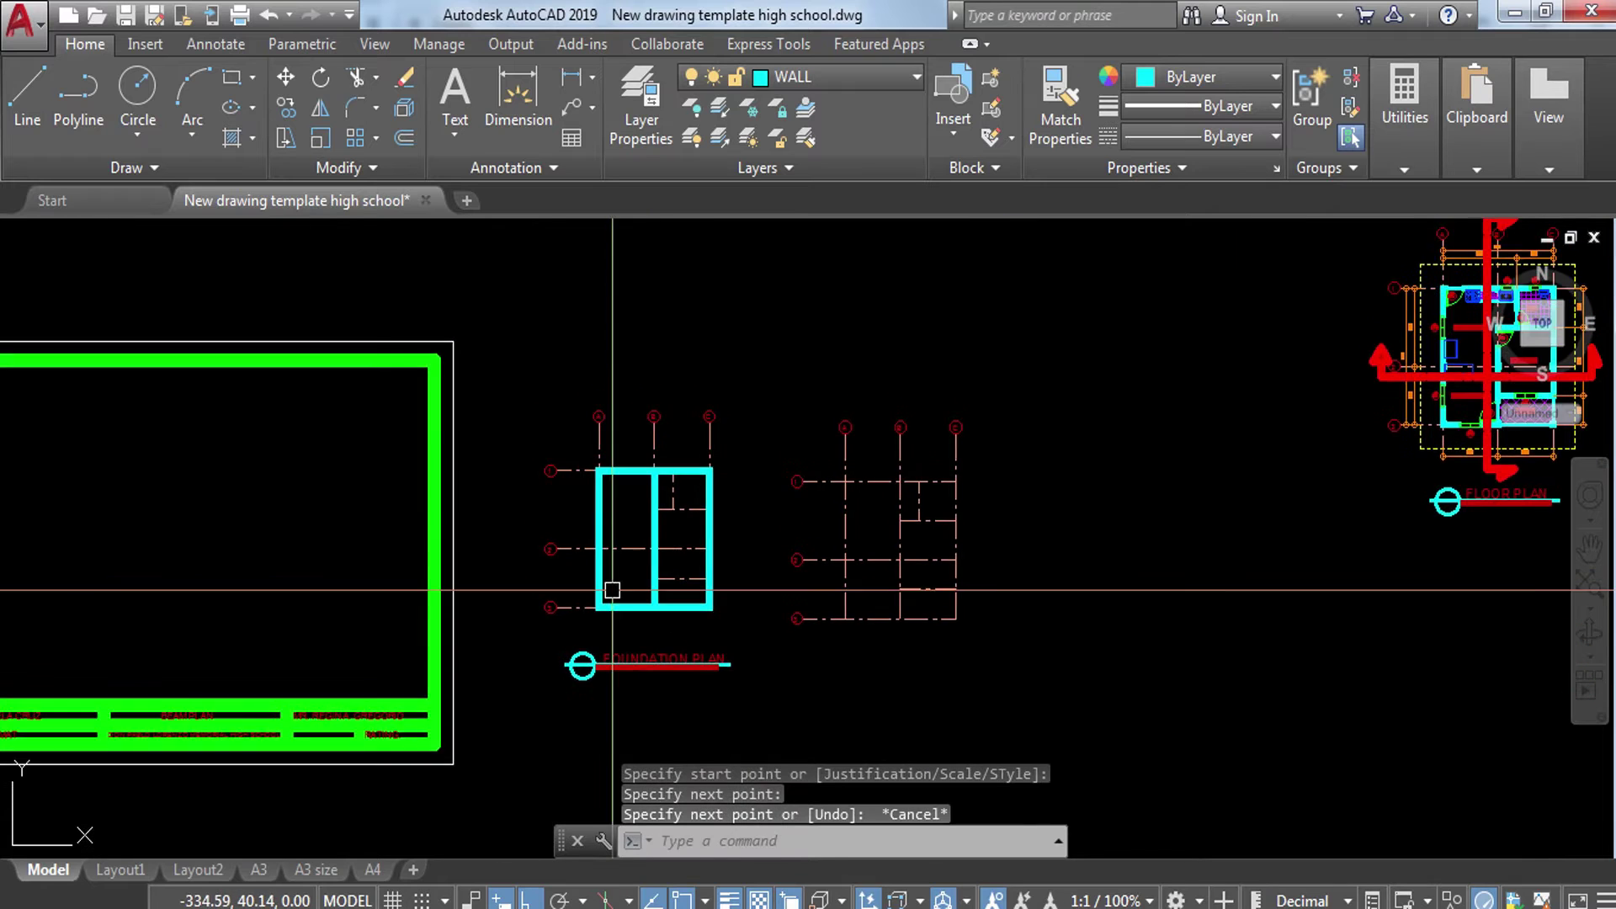
pyautogui.scroll(8, 612, 590)
# Step: Draw a wall along grid line 2 from the left column to the right column
pyautogui.press('Return')
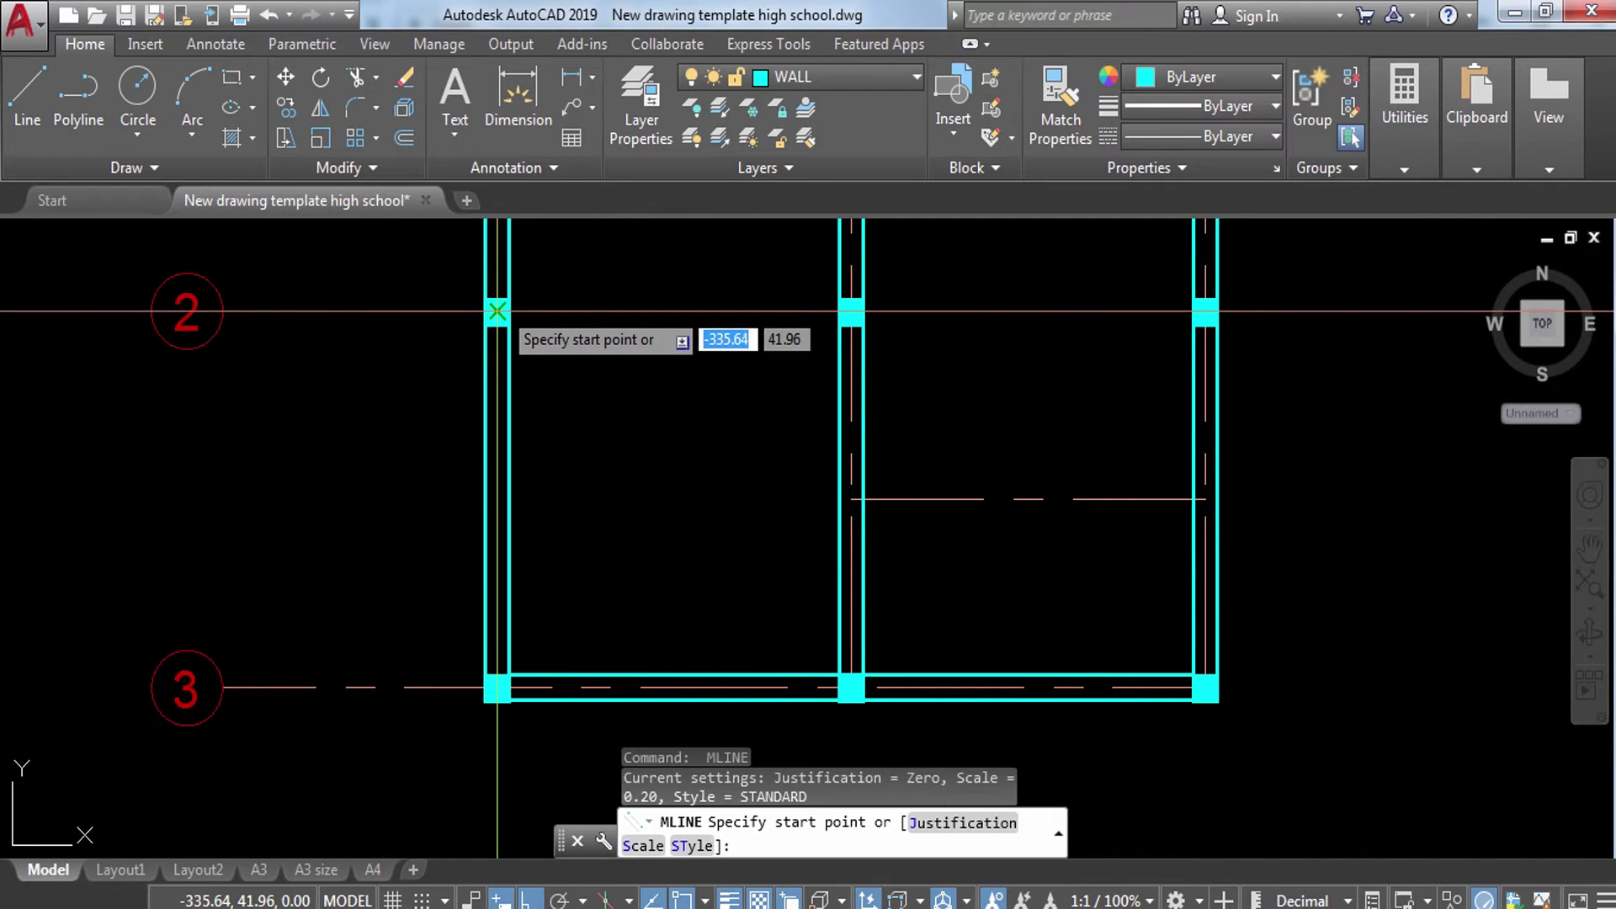
pyautogui.click(505, 312)
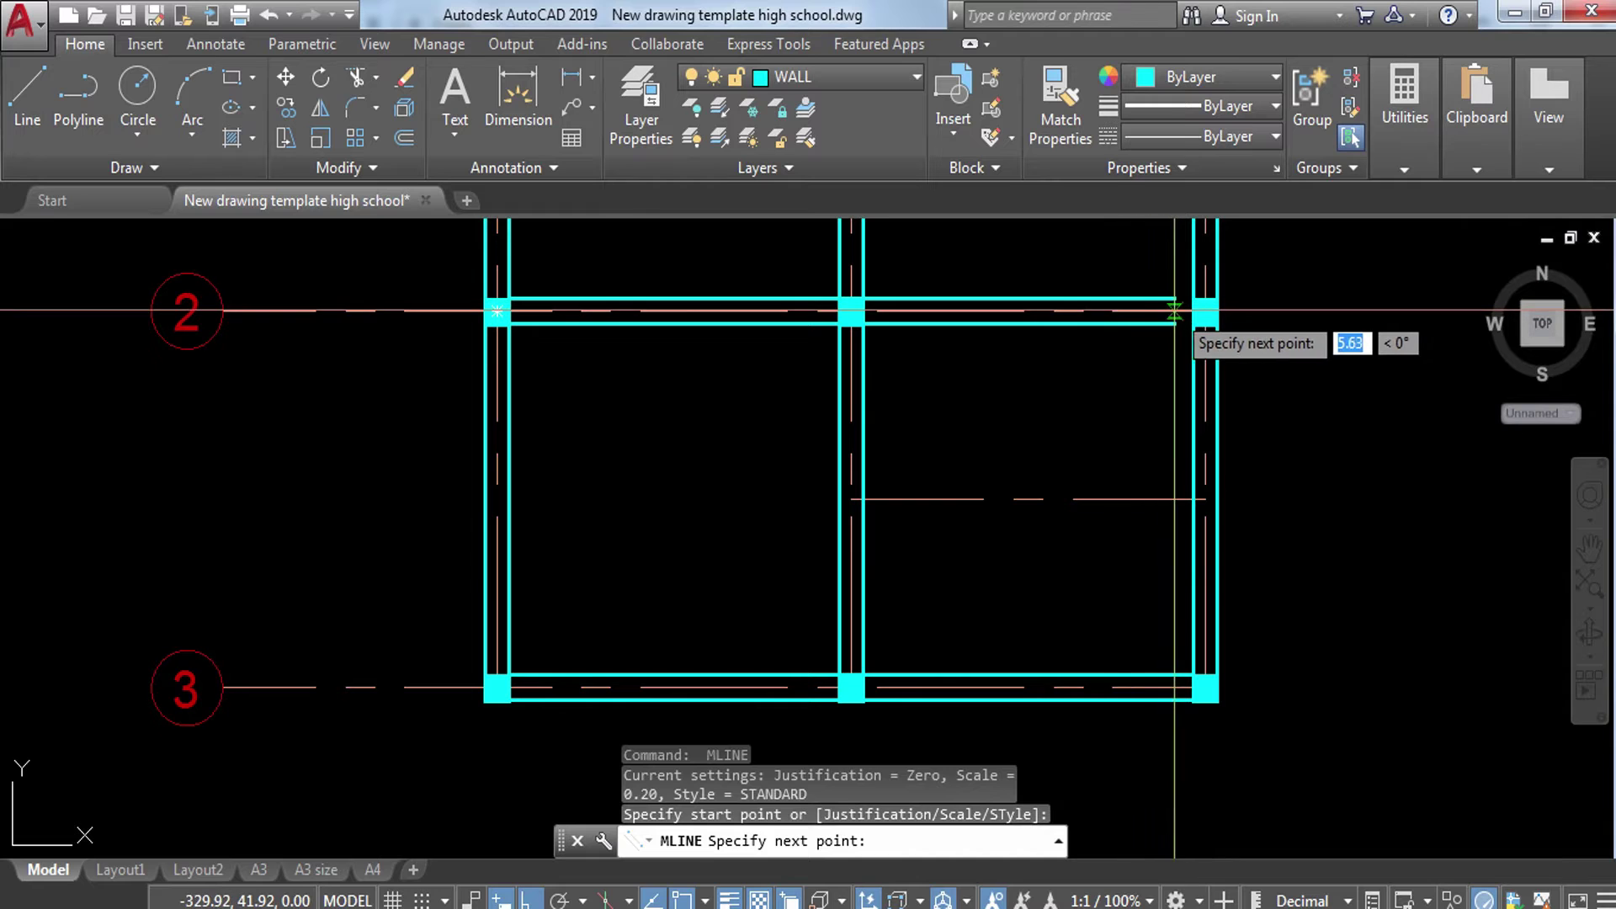
pyautogui.click(1193, 312)
pyautogui.press('Escape')
pyautogui.scroll(4, 513, 299)
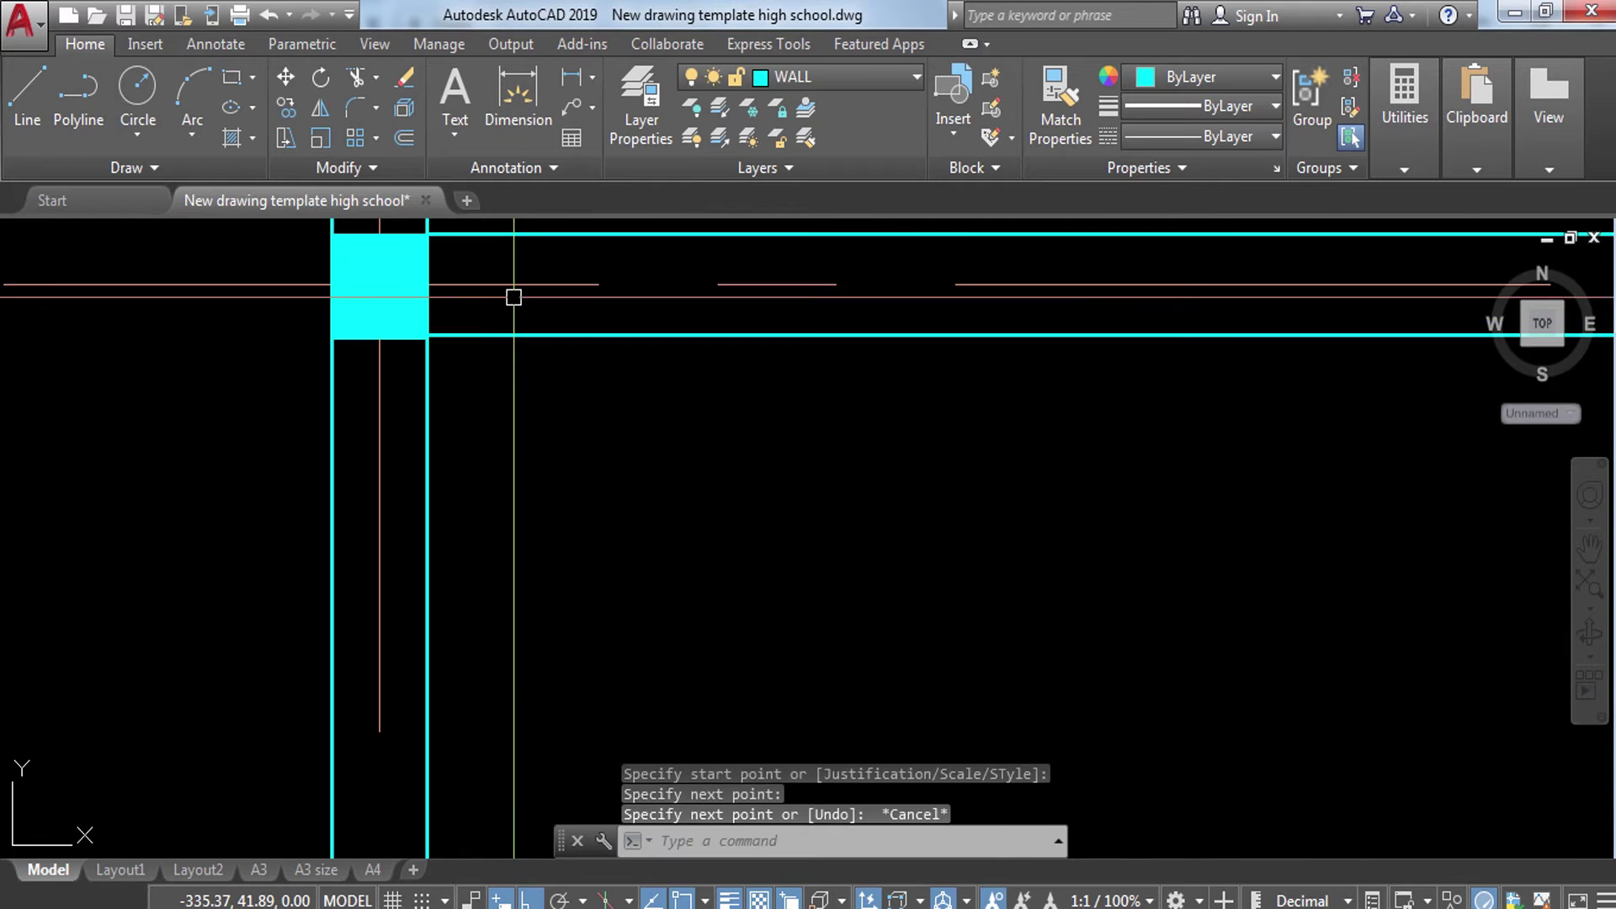
pyautogui.scroll(-8, 509, 302)
pyautogui.scroll(6, 620, 390)
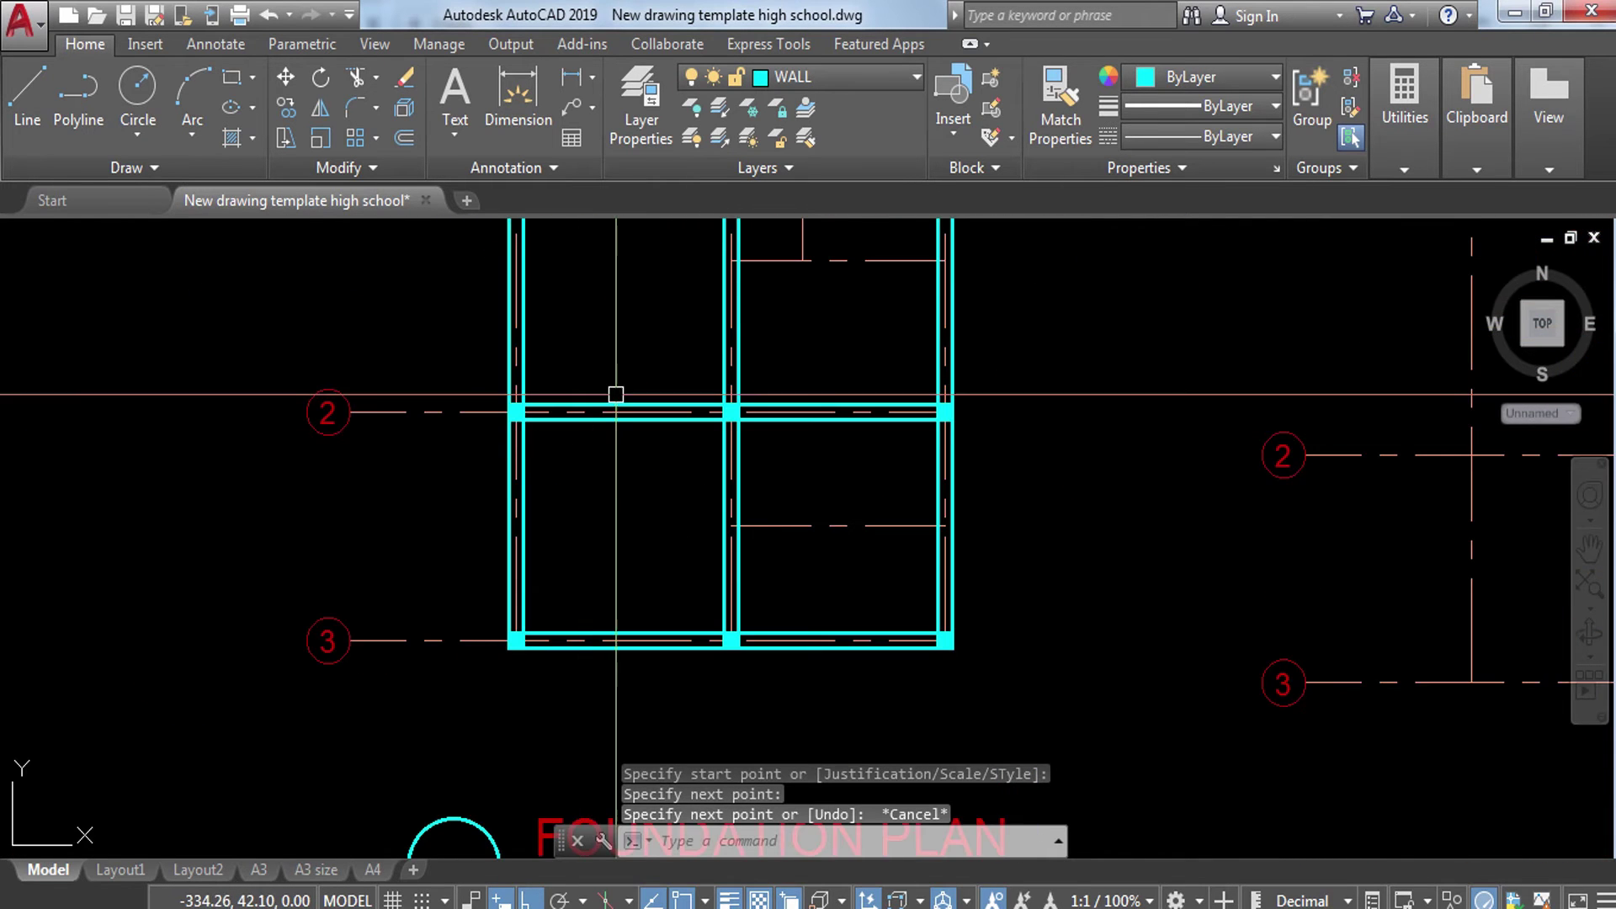
pyautogui.moveTo(795, 444); pyautogui.dragTo(797, 472, button='middle')
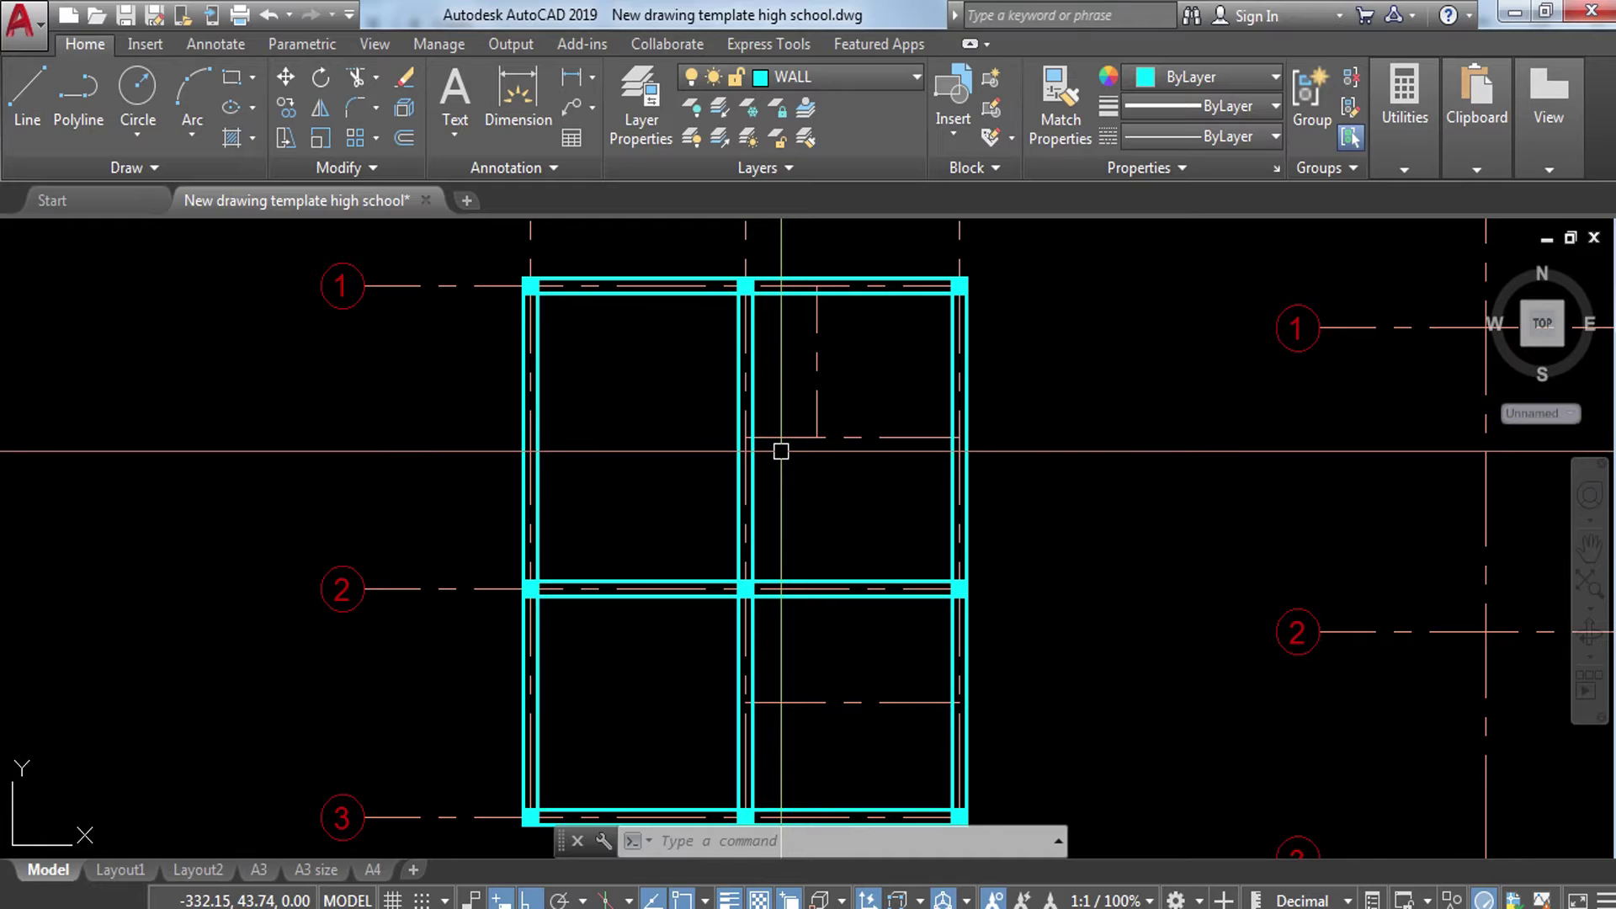
# Step: Draw an upper partition wall from the right outer wall to the middle wall
pyautogui.write('LINE')
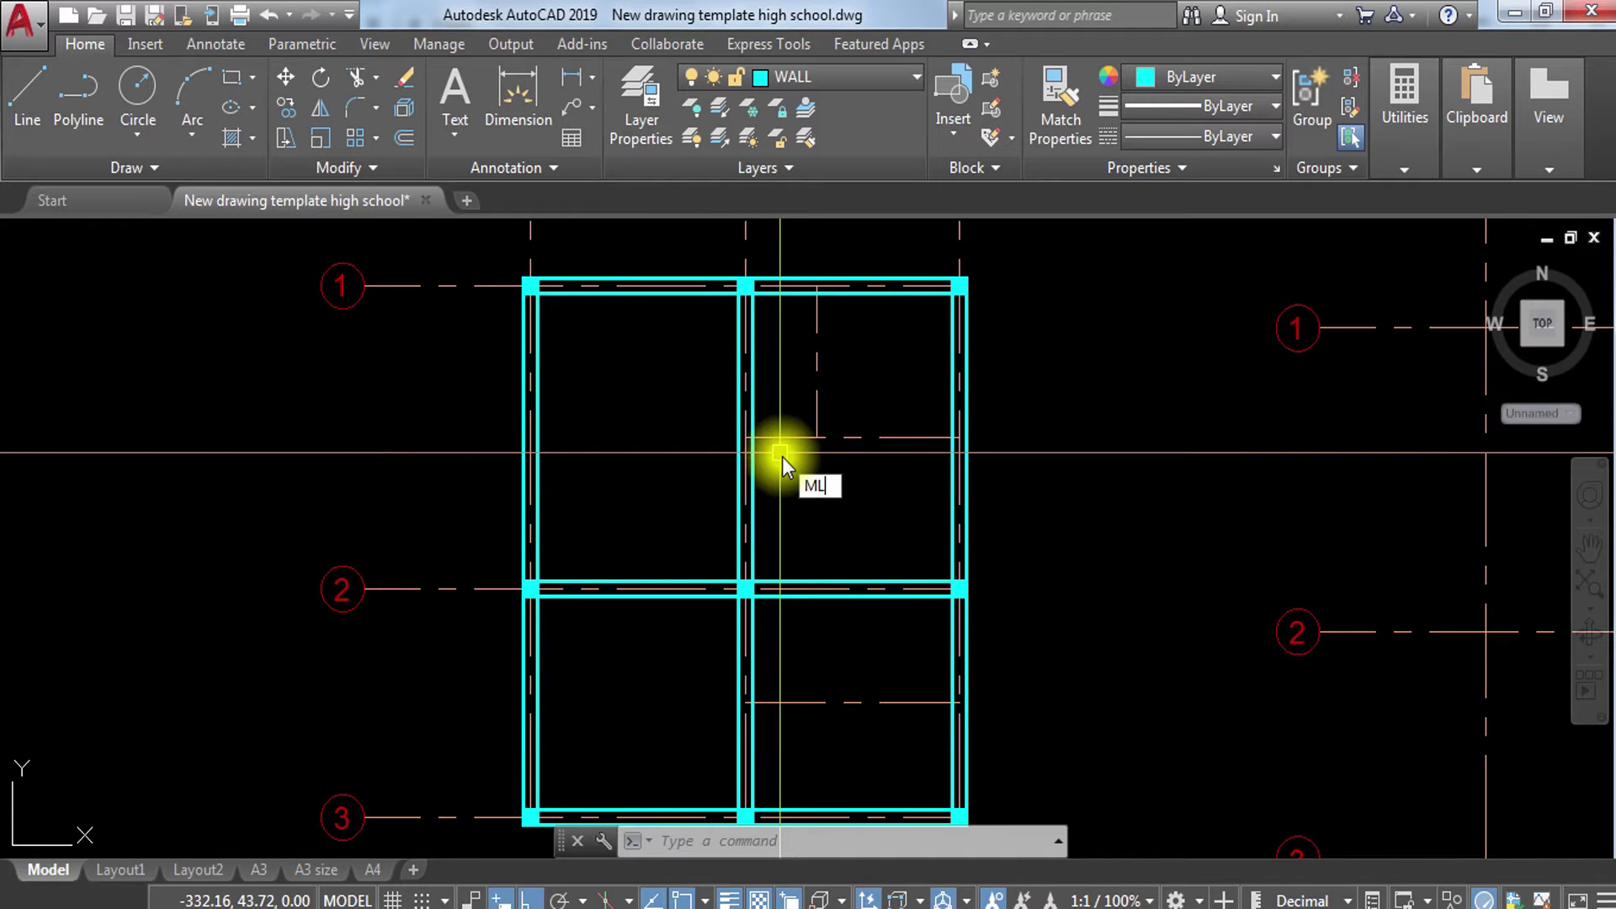
pyautogui.press('Return')
pyautogui.scroll(5, 781, 457)
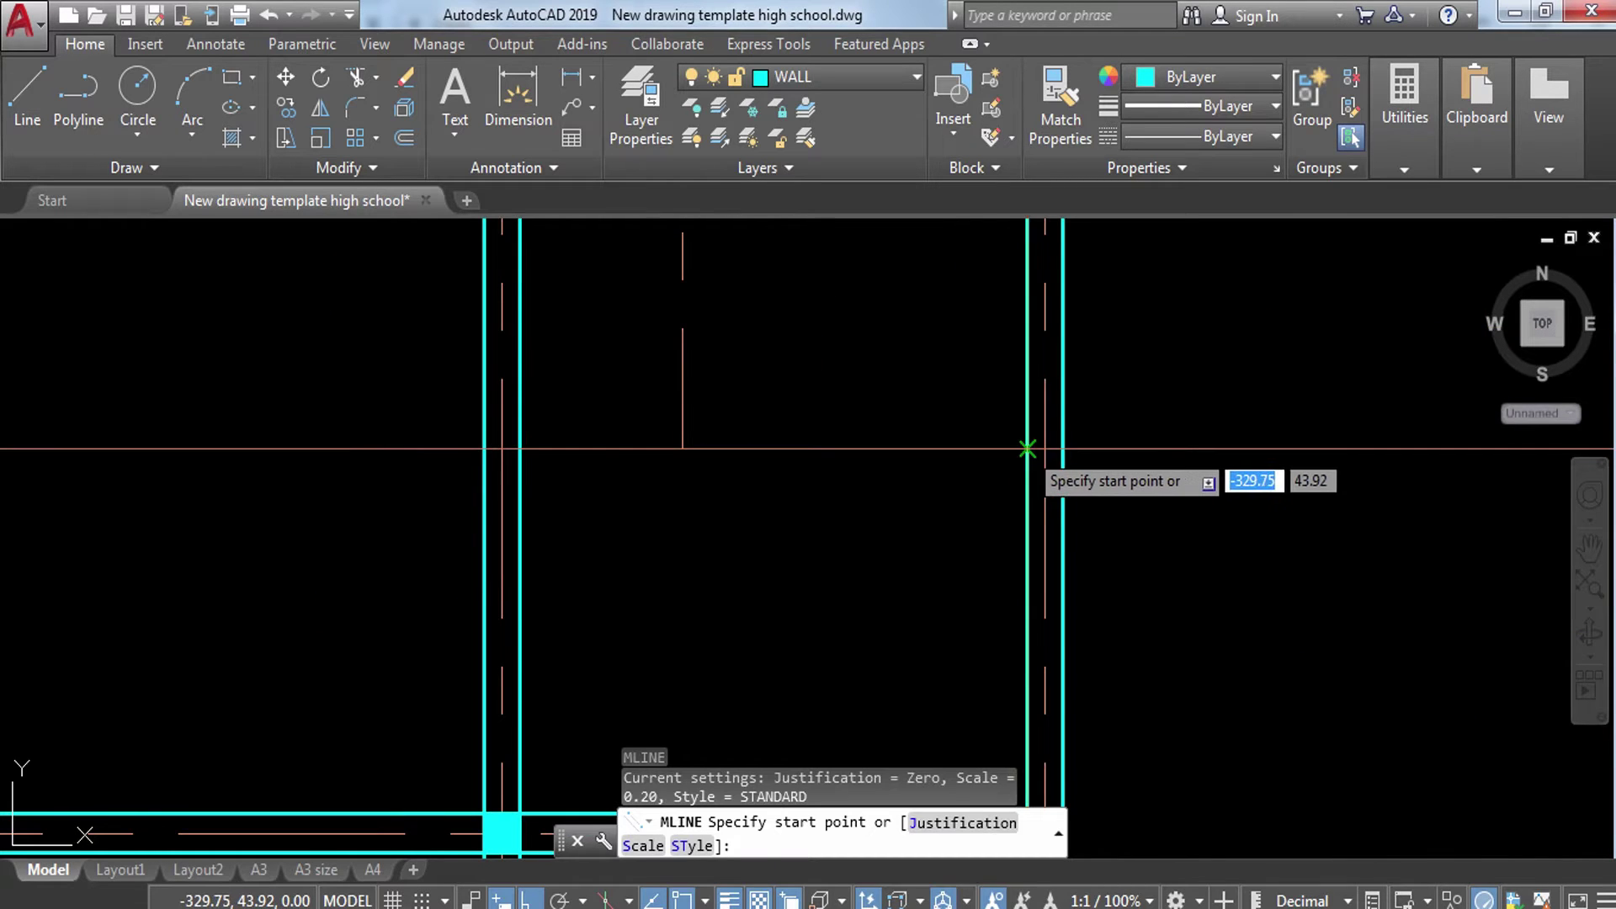
pyautogui.click(1026, 448)
pyautogui.click(520, 455)
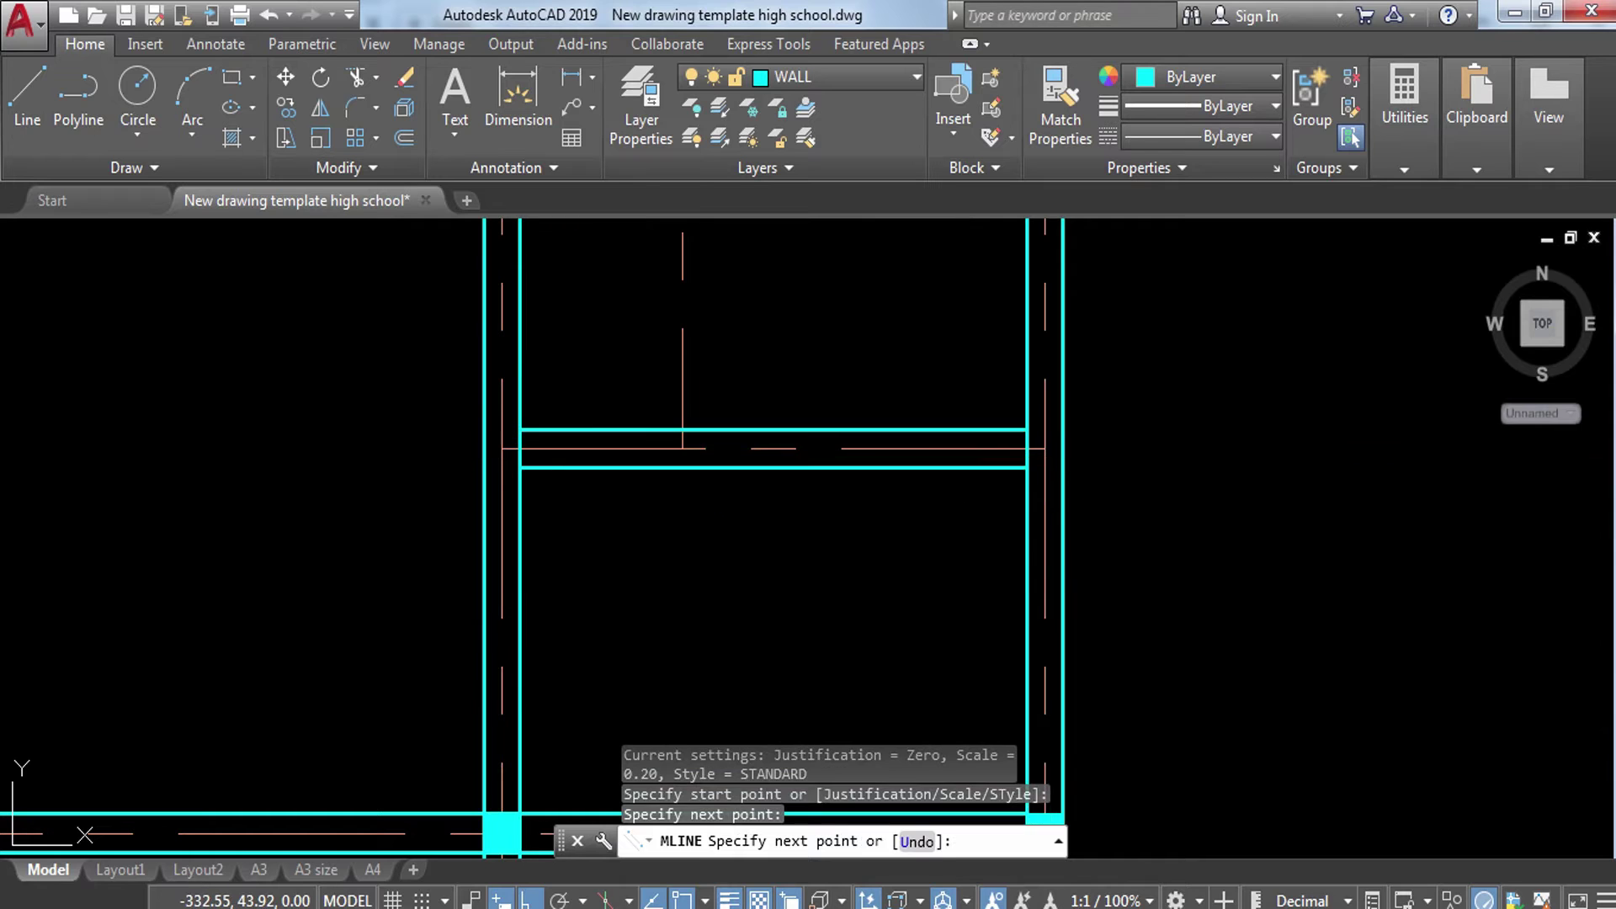
pyautogui.press('Escape')
pyautogui.scroll(-2, 606, 391)
pyautogui.moveTo(710, 574); pyautogui.dragTo(828, 296, button='middle')
# Step: Draw a lower partition wall from the right wall to the middle wall
pyautogui.press('Return')
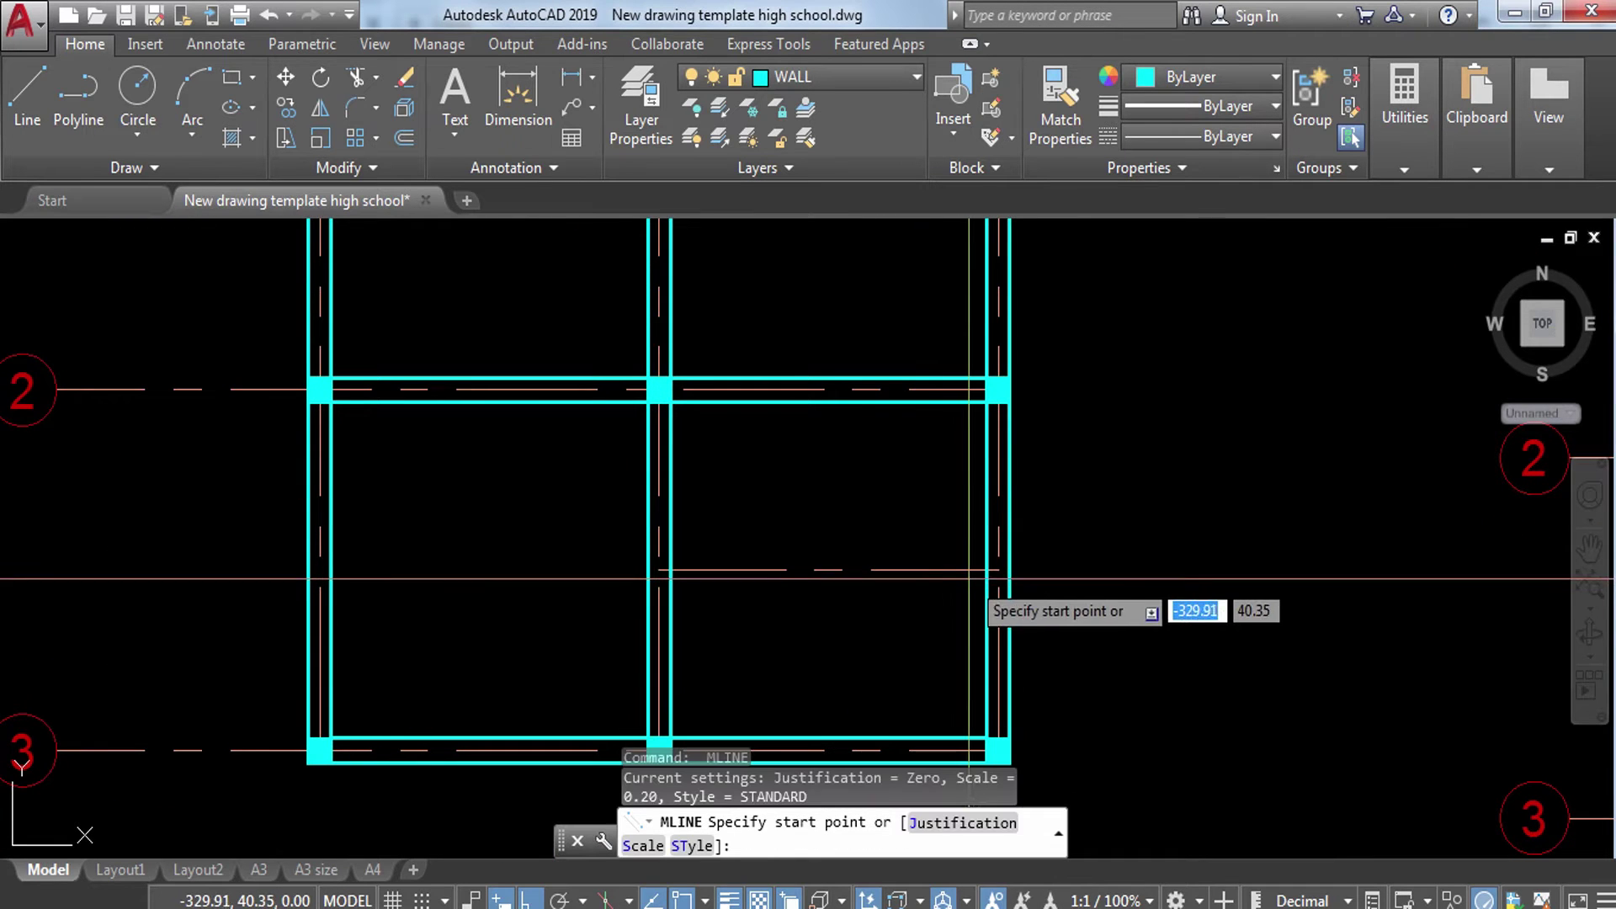
pyautogui.click(985, 570)
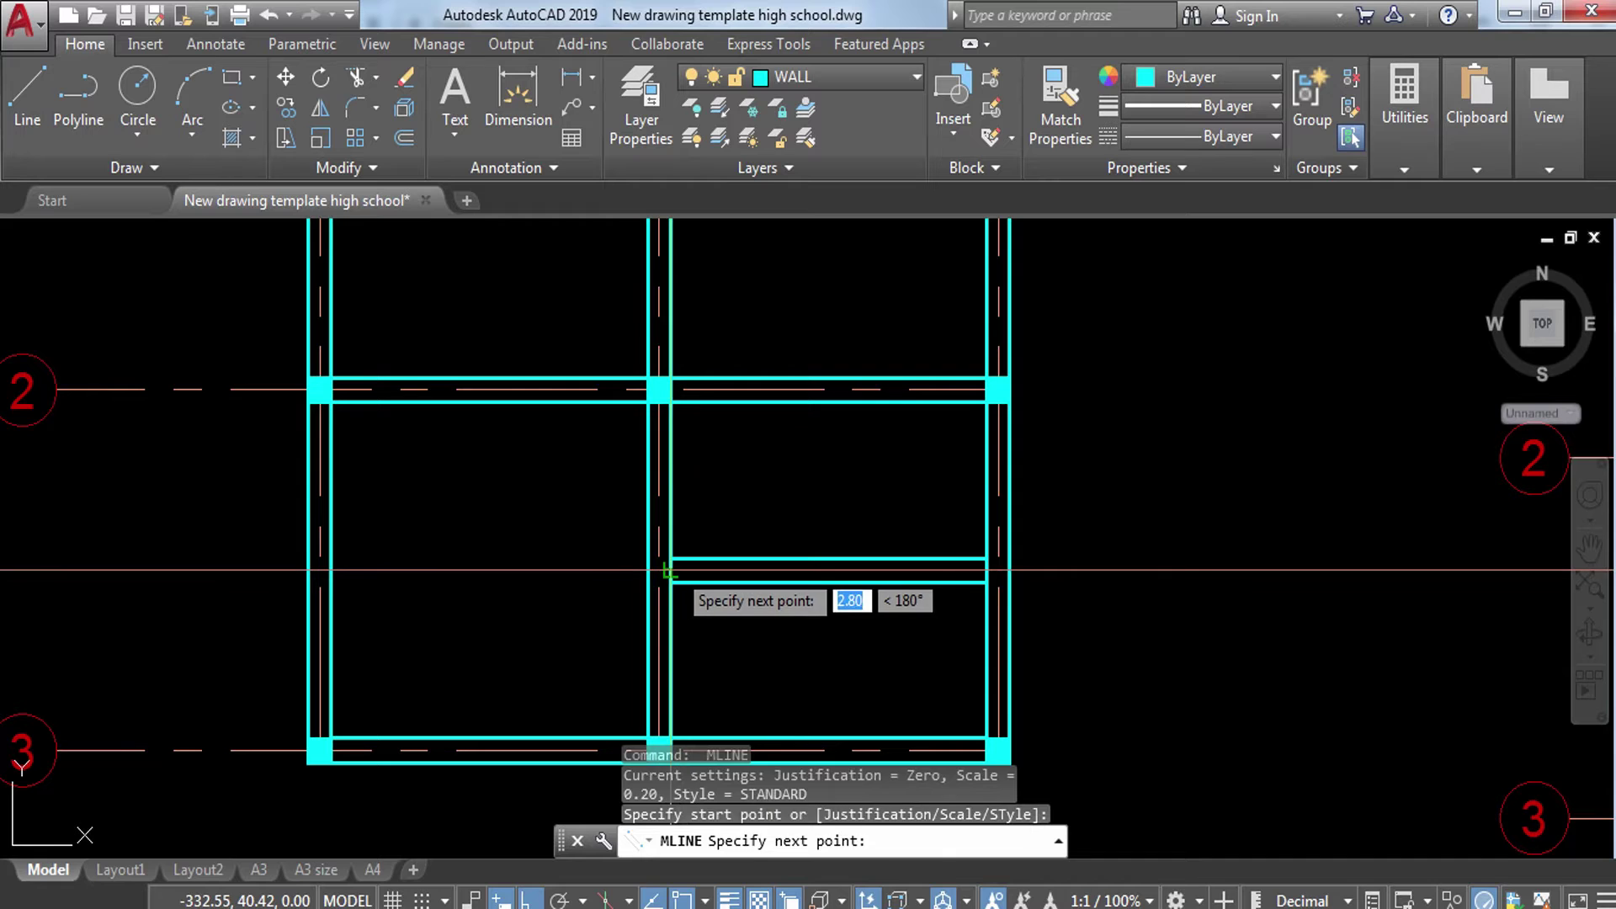
pyautogui.click(669, 572)
pyautogui.press('Escape')
pyautogui.scroll(-3, 741, 505)
pyautogui.scroll(-2, 786, 420)
pyautogui.scroll(5, 786, 420)
# Step: Draw a short vertical wall from the top wall to the partition, then select it for removal
pyautogui.press('Return')
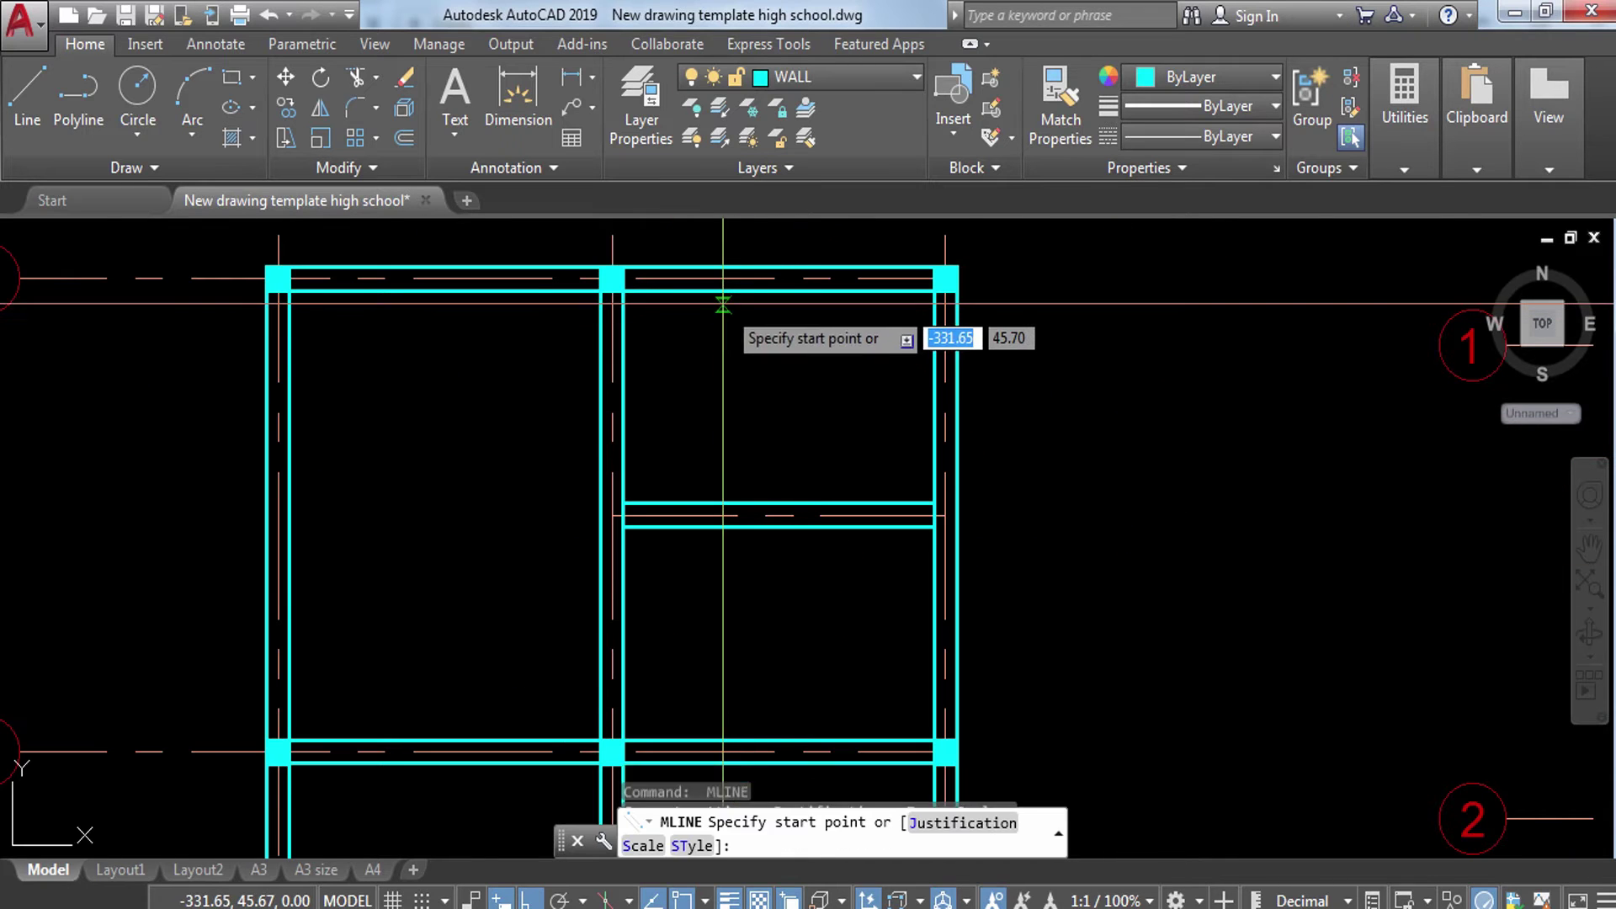
pyautogui.click(723, 294)
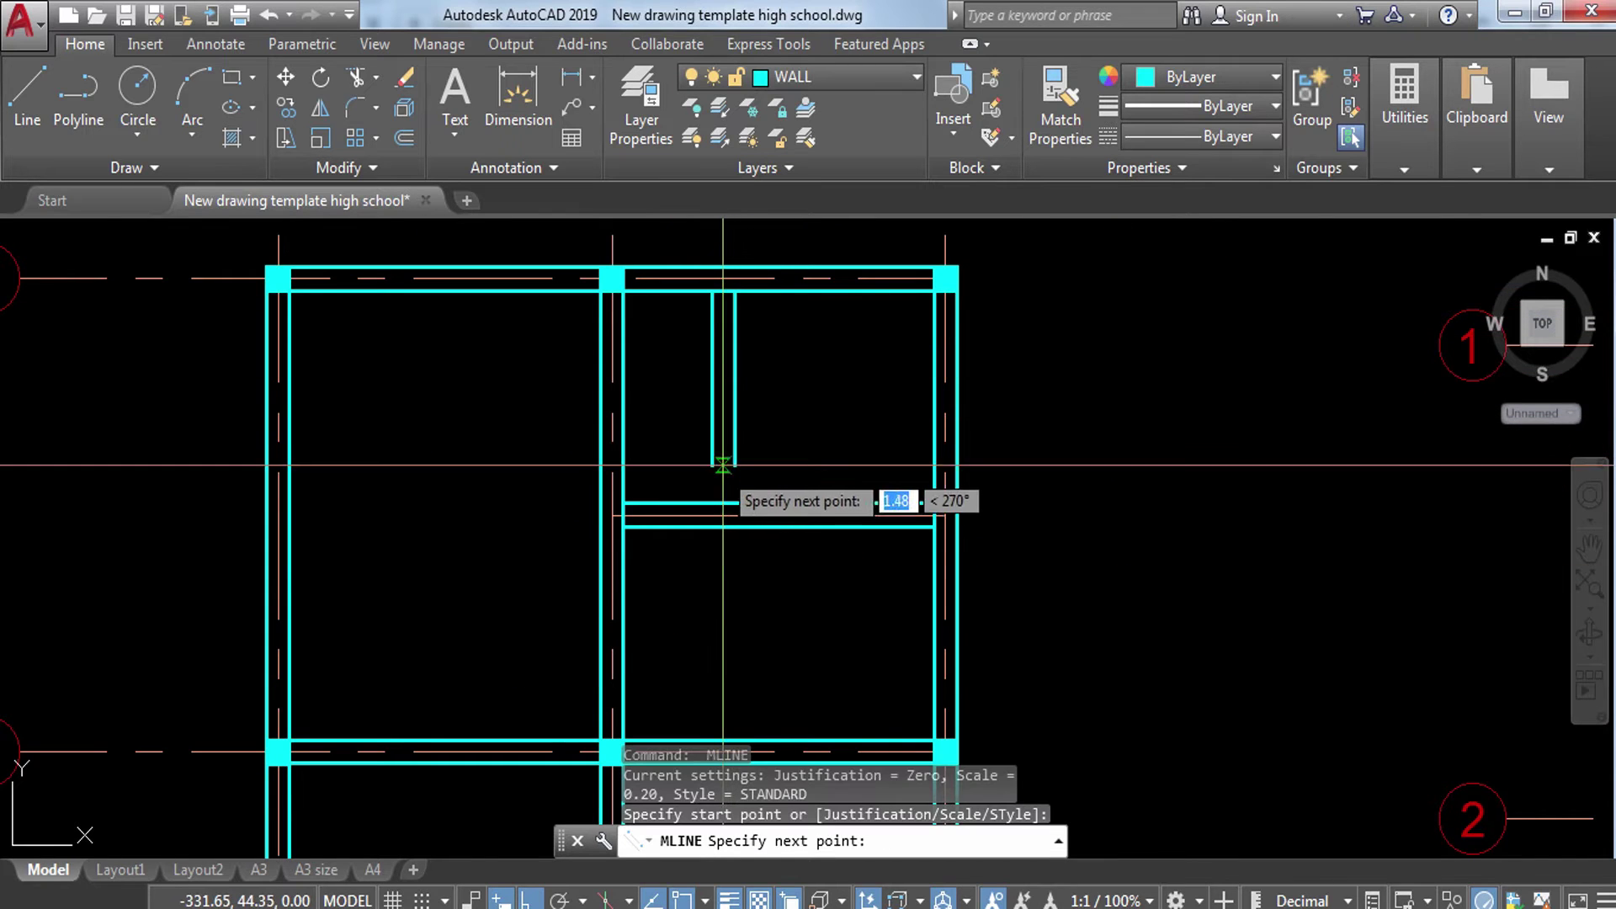
pyautogui.click(723, 505)
pyautogui.press('Escape')
pyautogui.scroll(-4, 765, 310)
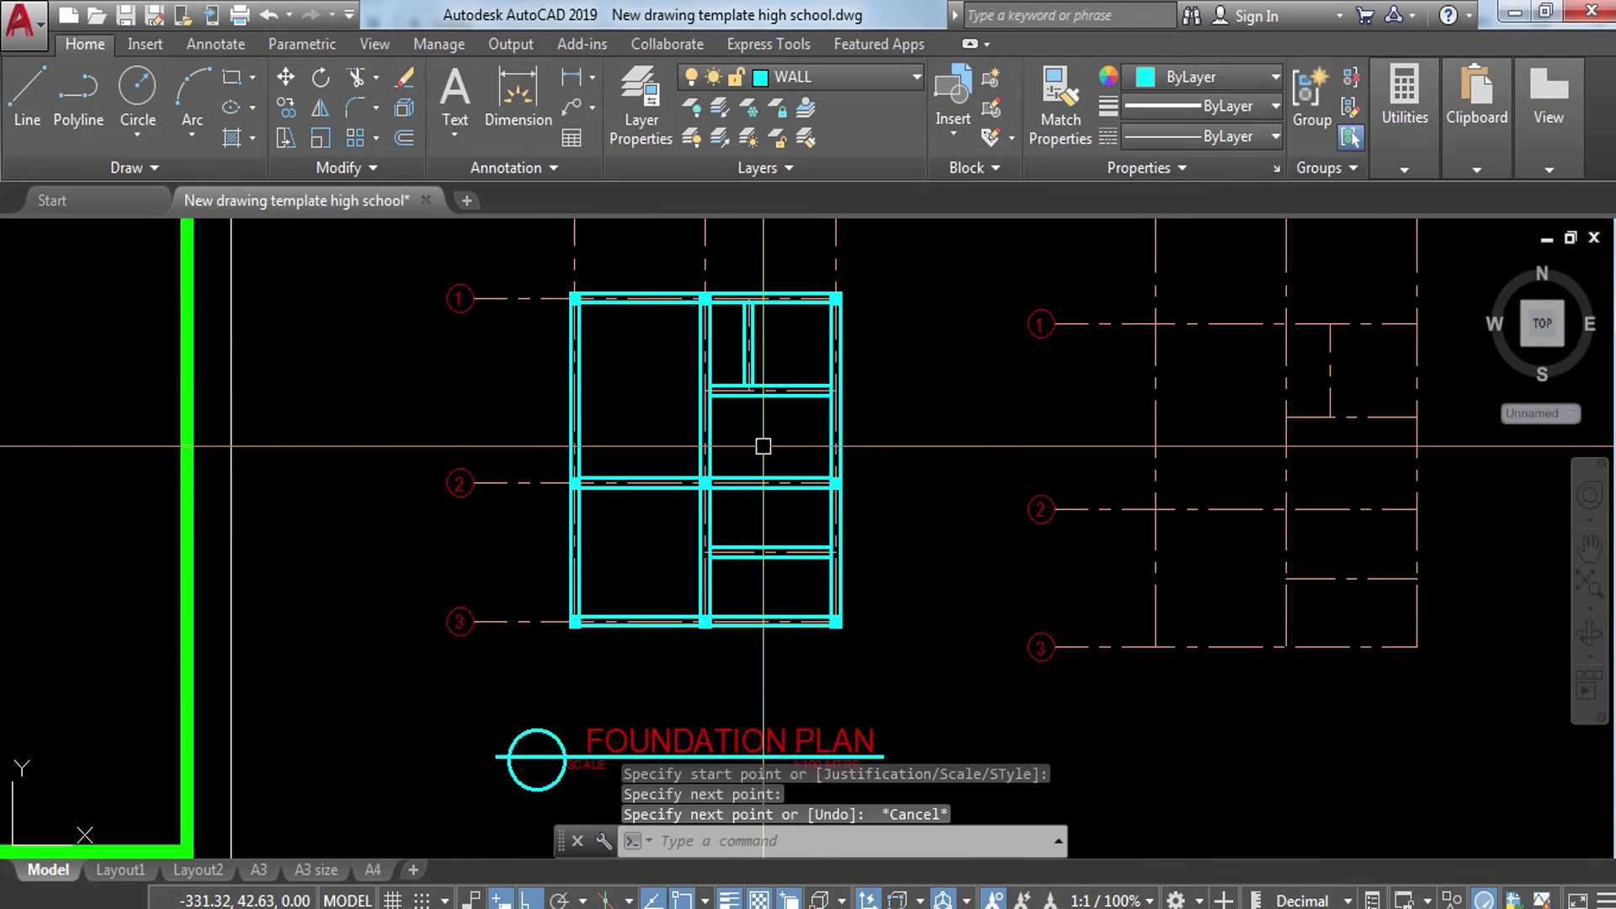
pyautogui.scroll(4, 763, 446)
pyautogui.scroll(-2, 725, 346)
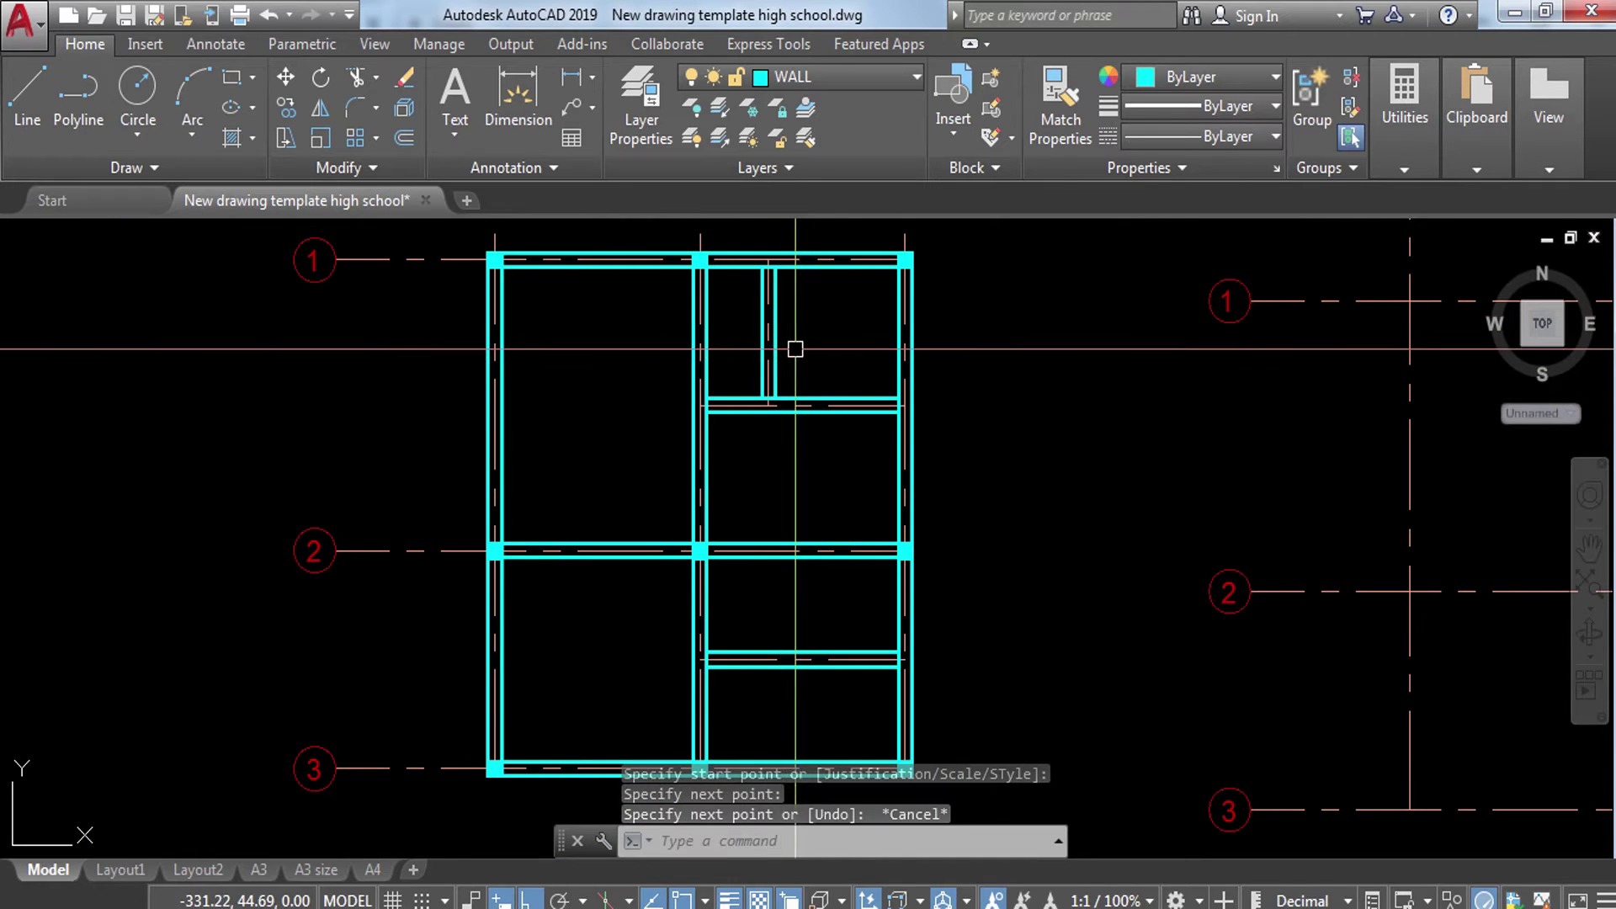
pyautogui.click(776, 345)
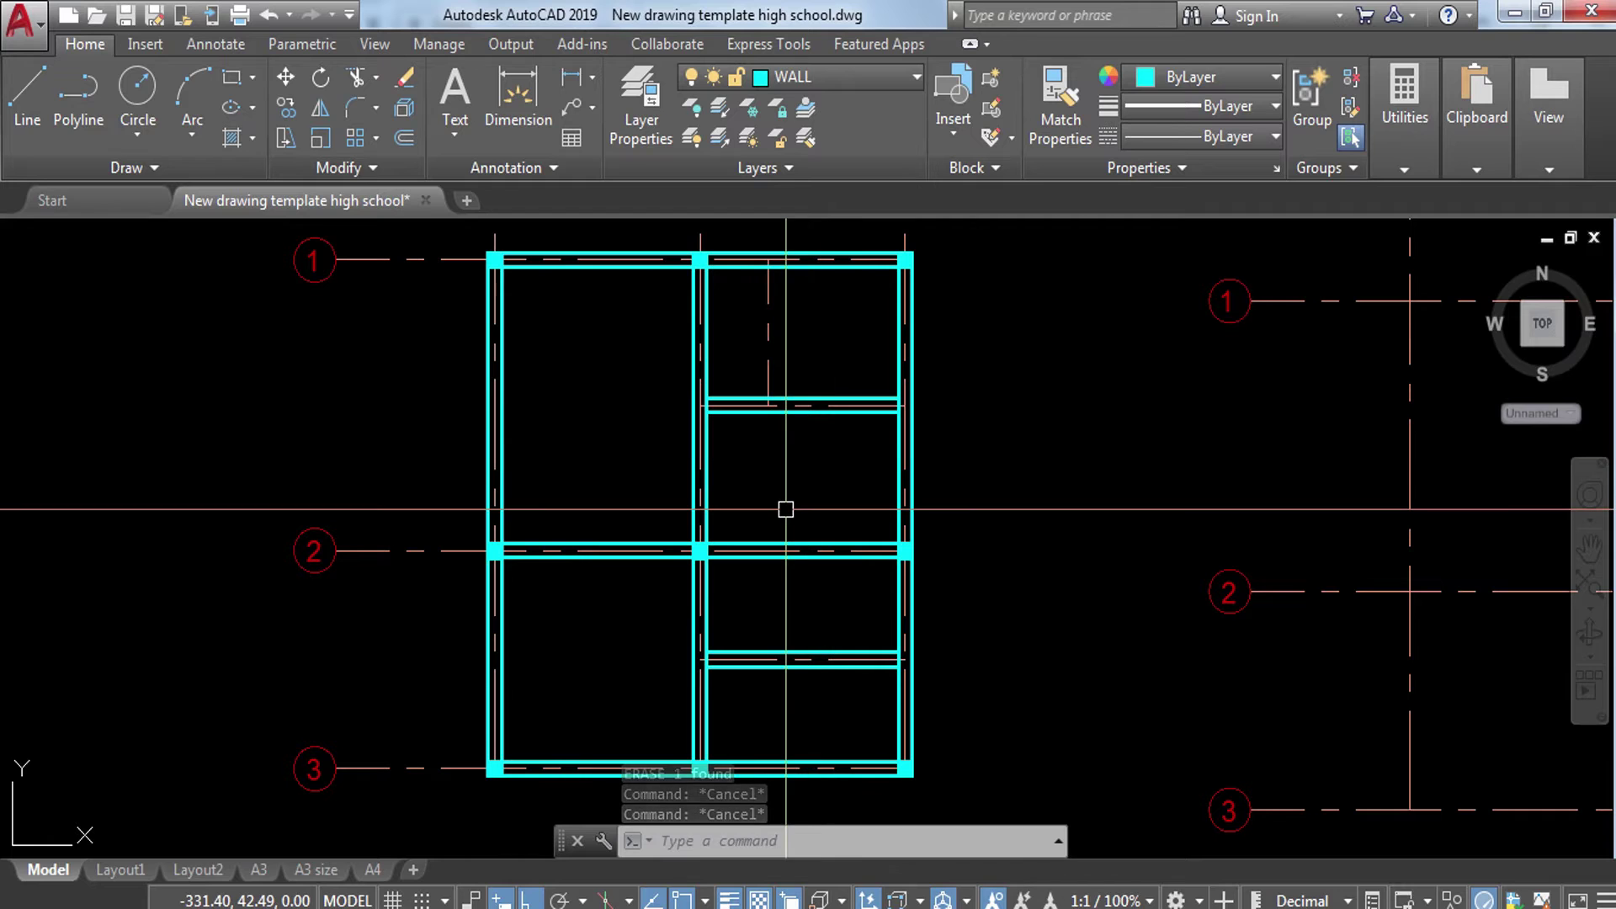
# Step: Explode the walls crossing the first junction into plain lines
pyautogui.scroll(5, 718, 455)
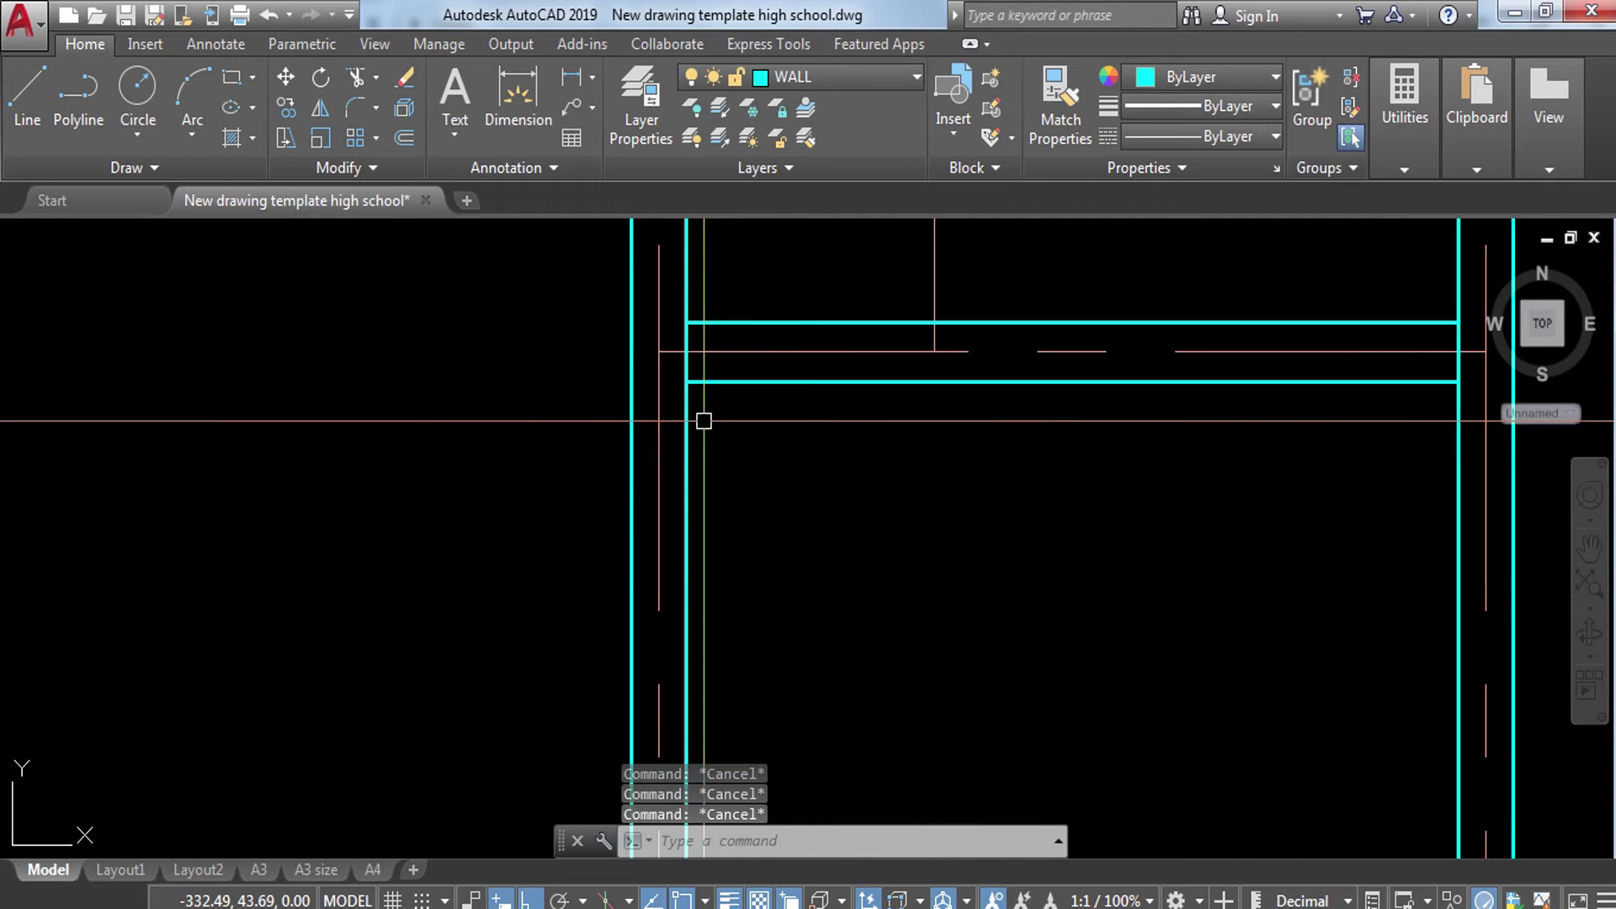
pyautogui.scroll(-2, 776, 471)
pyautogui.scroll(-2, 749, 421)
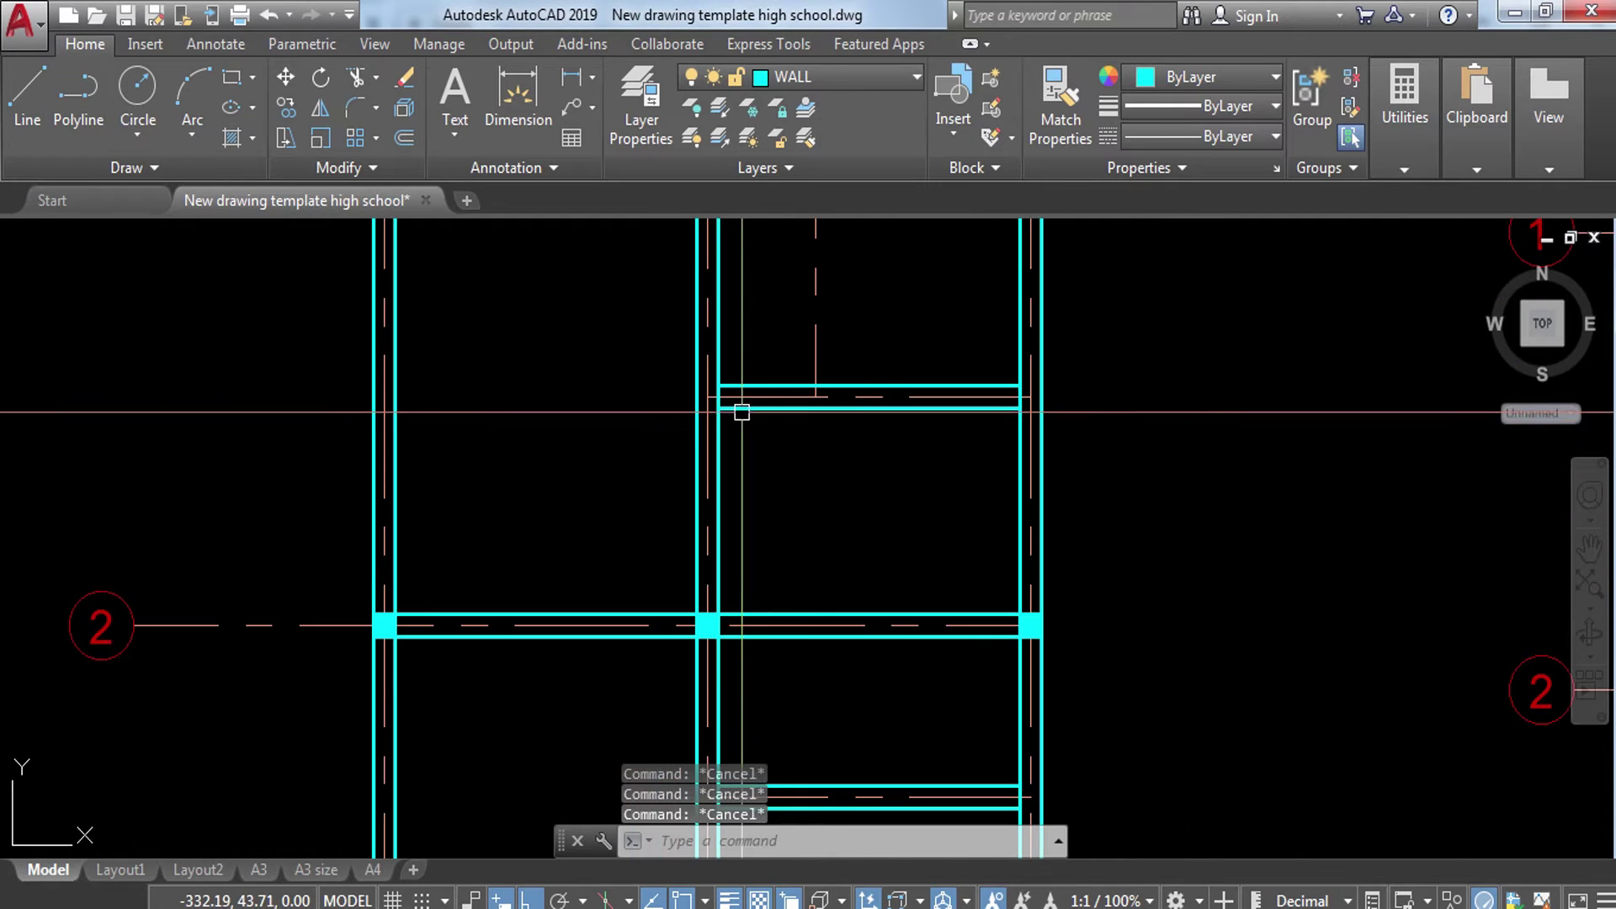
pyautogui.scroll(4, 732, 415)
pyautogui.scroll(-4, 709, 375)
pyautogui.moveTo(722, 390); pyautogui.dragTo(746, 495, button='middle')
pyautogui.scroll(5, 749, 484)
pyautogui.click(747, 339)
pyautogui.click(649, 574)
pyautogui.write('x')
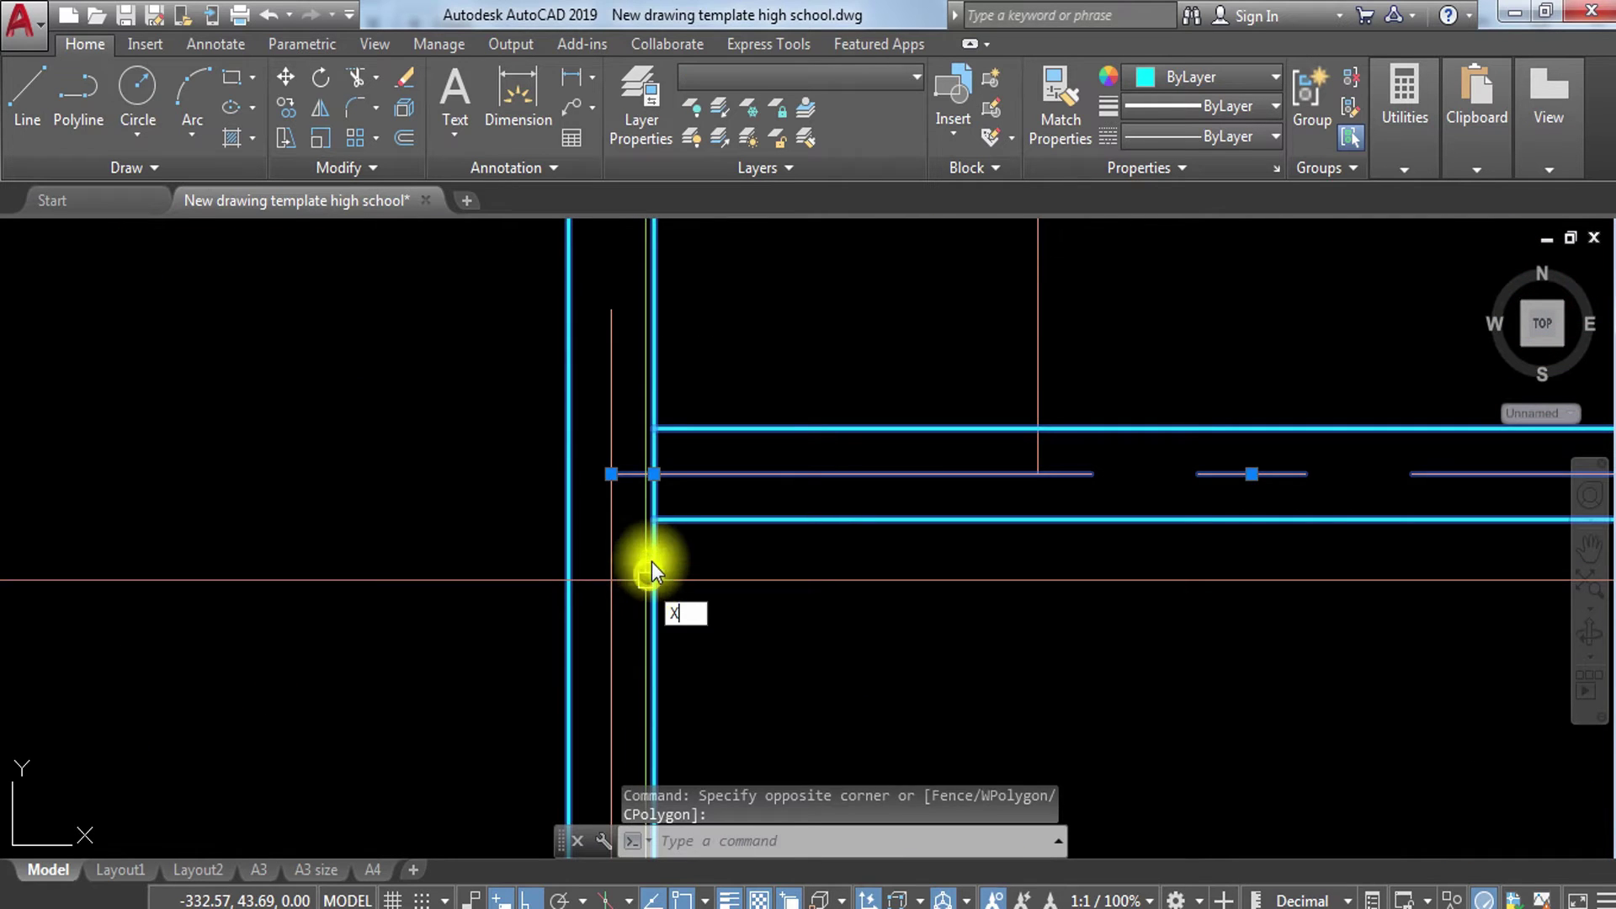
pyautogui.press('Return')
pyautogui.press('Return')
# Step: Trim the overlapping vertical line pieces at that junction
pyautogui.click(654, 448)
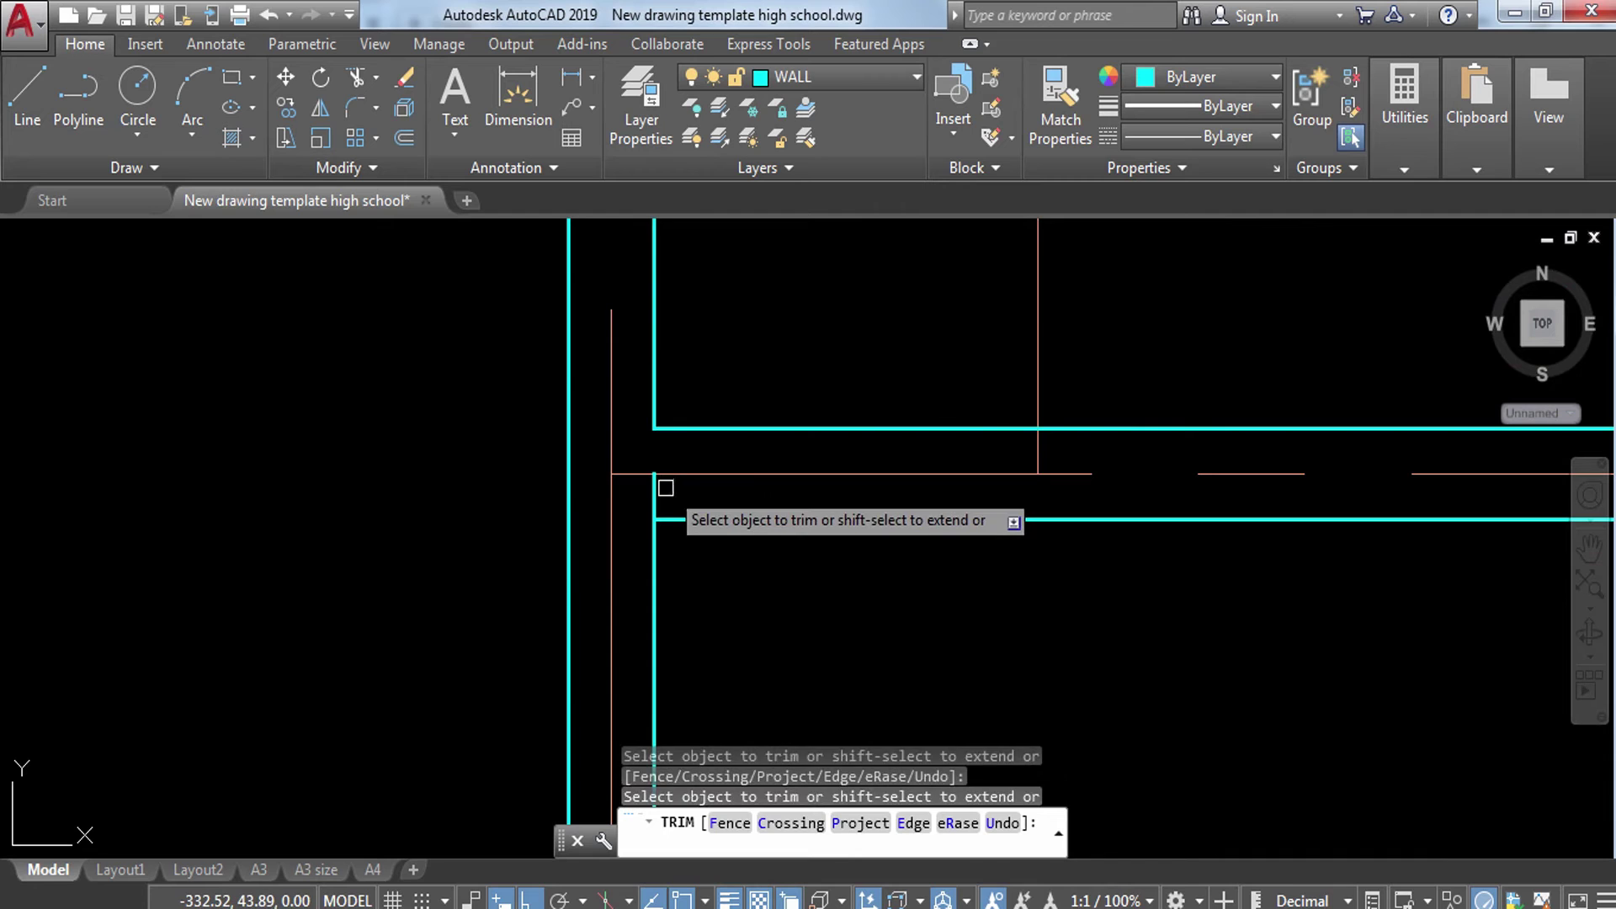
pyautogui.click(668, 488)
pyautogui.click(638, 512)
pyautogui.scroll(-6, 635, 514)
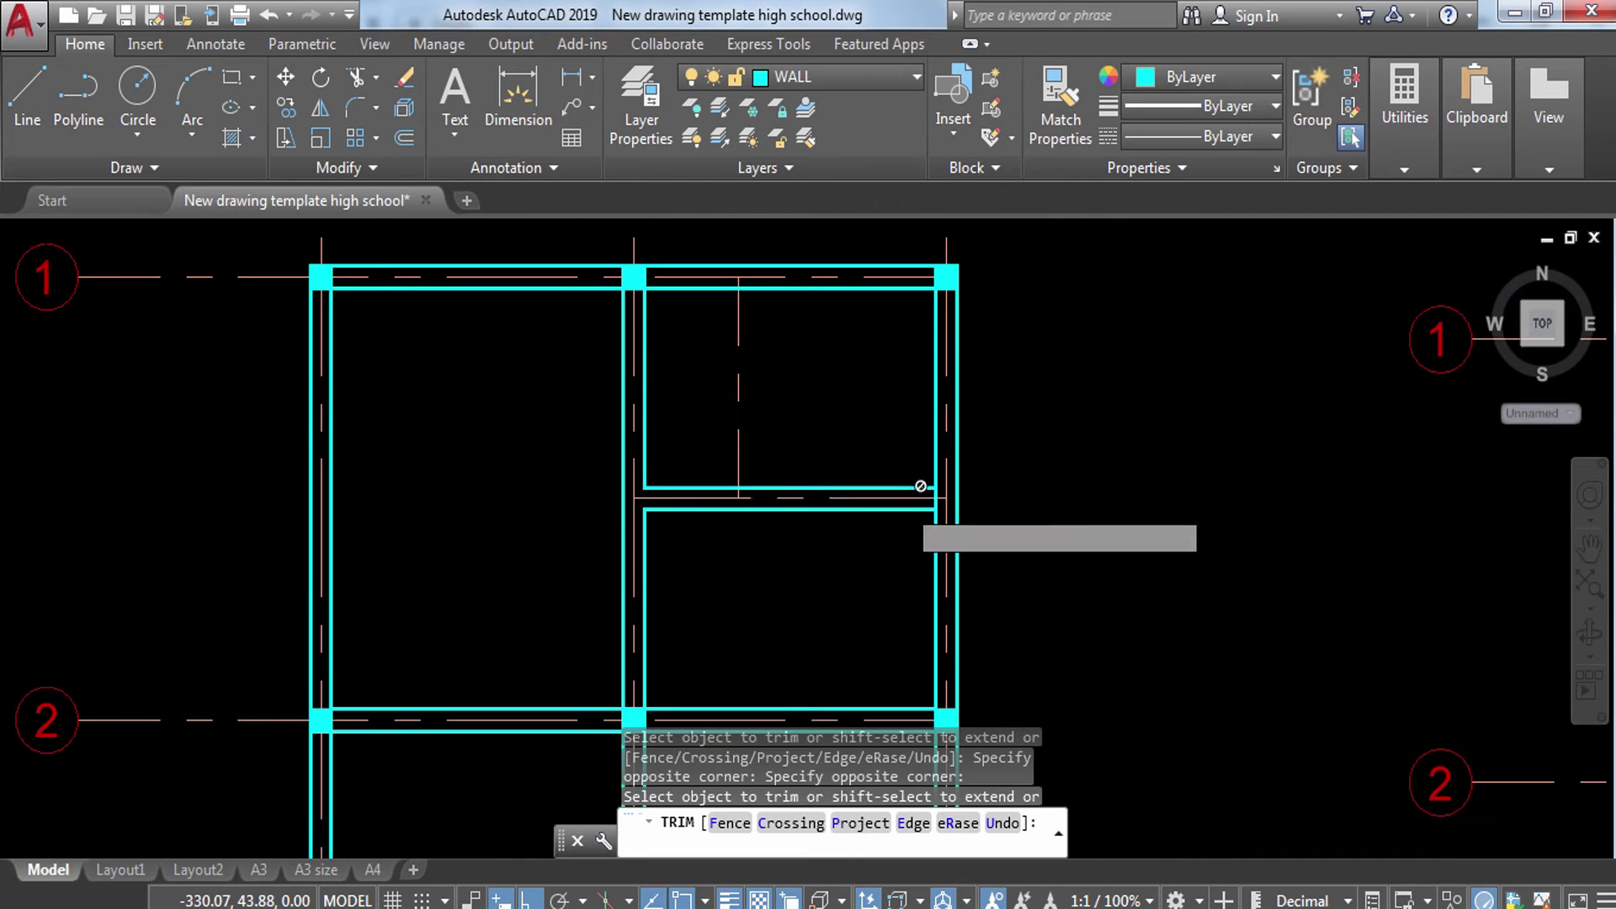
pyautogui.scroll(6, 912, 502)
pyautogui.press('Escape')
# Step: Explode the wall at the other junction and trim its two crossing lines
pyautogui.click(1008, 343)
pyautogui.write('x')
pyautogui.press('Return')
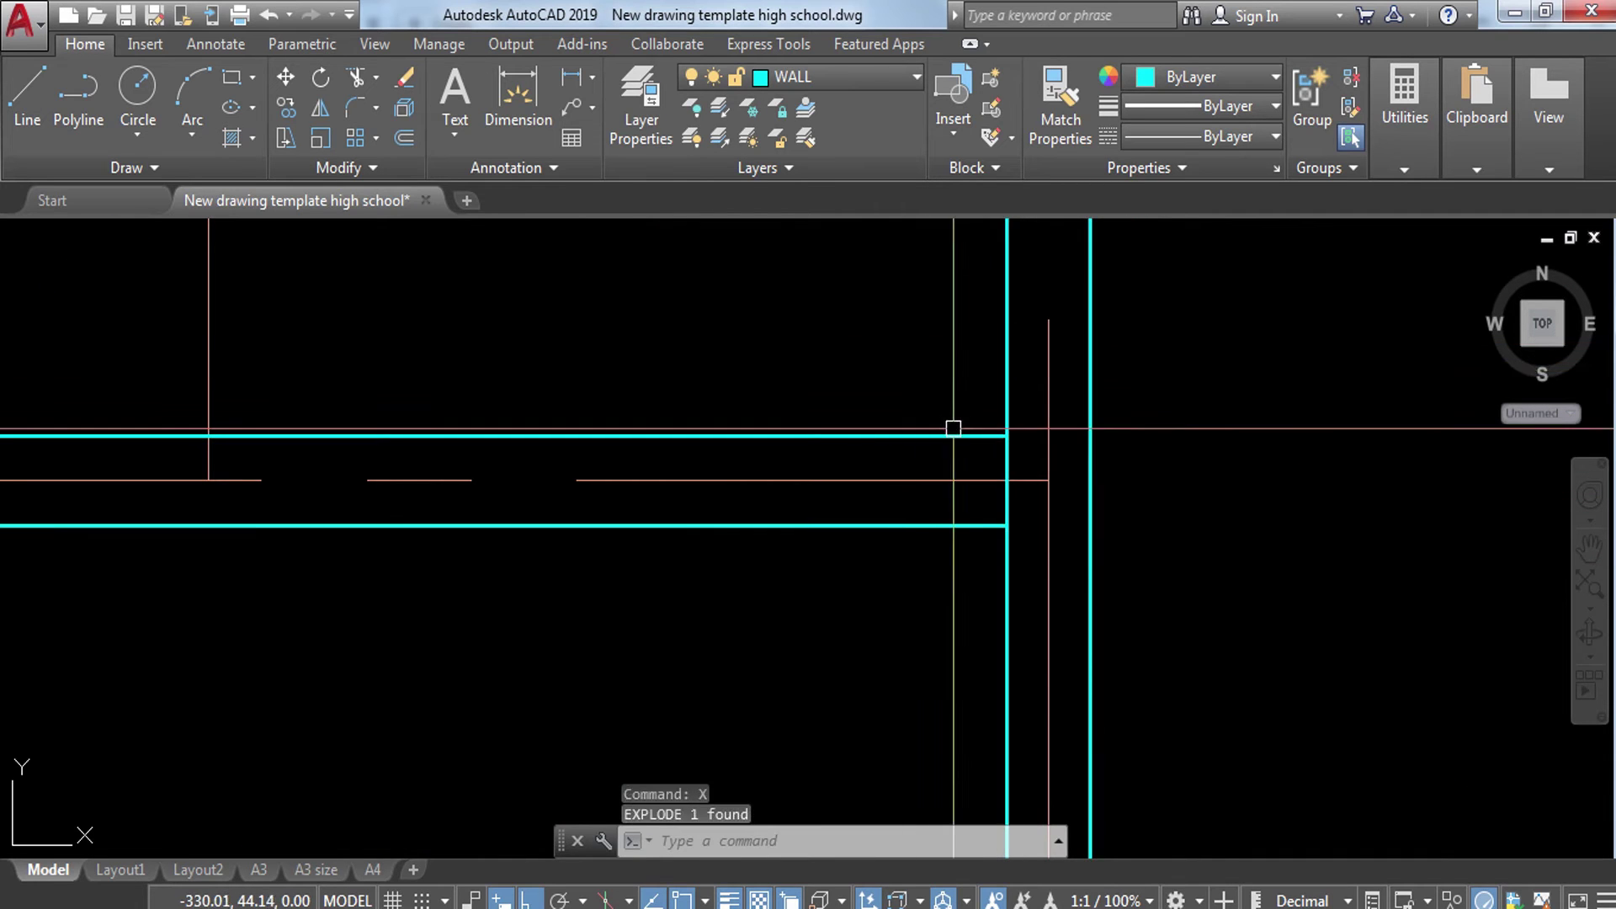
pyautogui.press('Return')
pyautogui.press('Return')
pyautogui.click(1004, 458)
pyautogui.click(1004, 504)
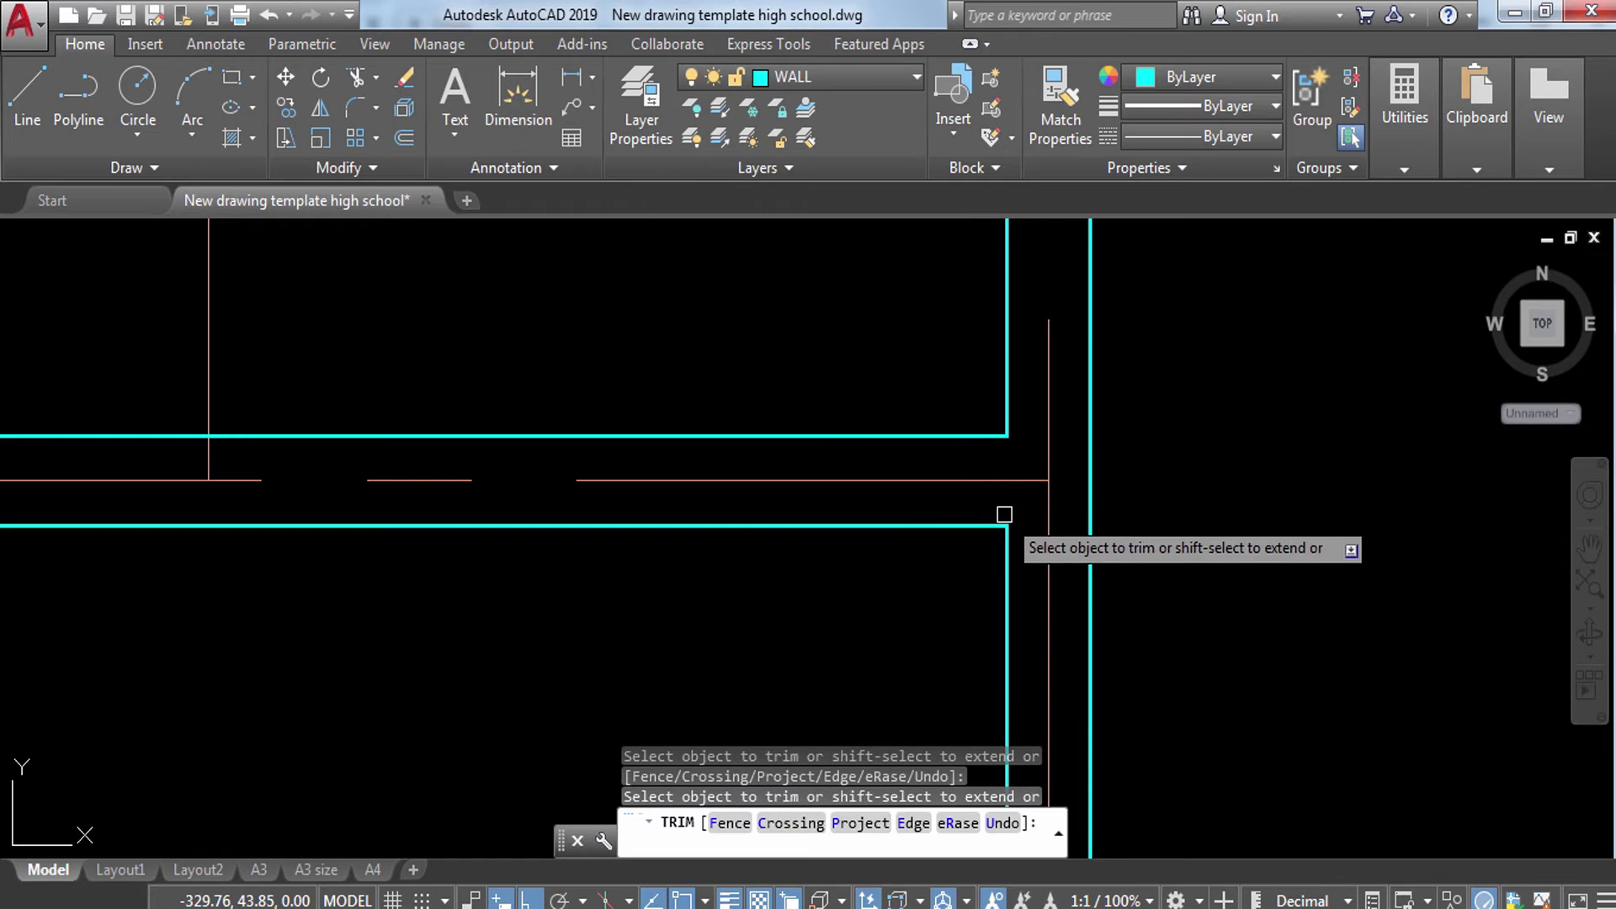
pyautogui.scroll(-10, 881, 410)
pyautogui.press('Escape')
# Step: Explode the cyan partition wall and trim away the short vertical wall segment
pyautogui.scroll(6, 776, 521)
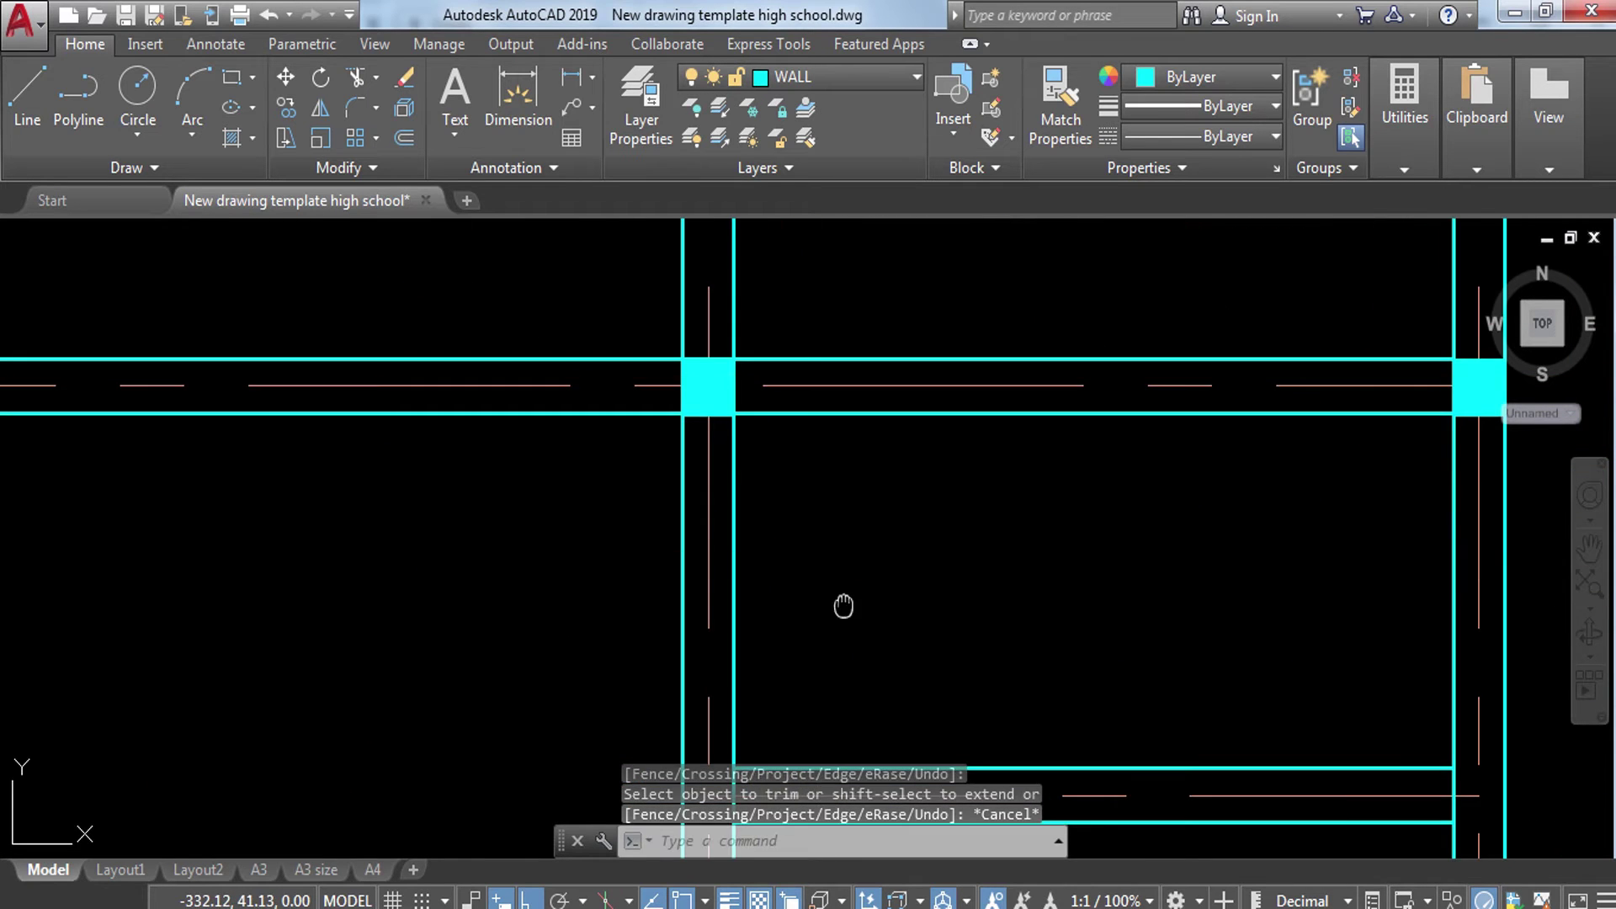
pyautogui.scroll(3, 777, 257)
pyautogui.click(777, 256)
pyautogui.click(715, 361)
pyautogui.write('x')
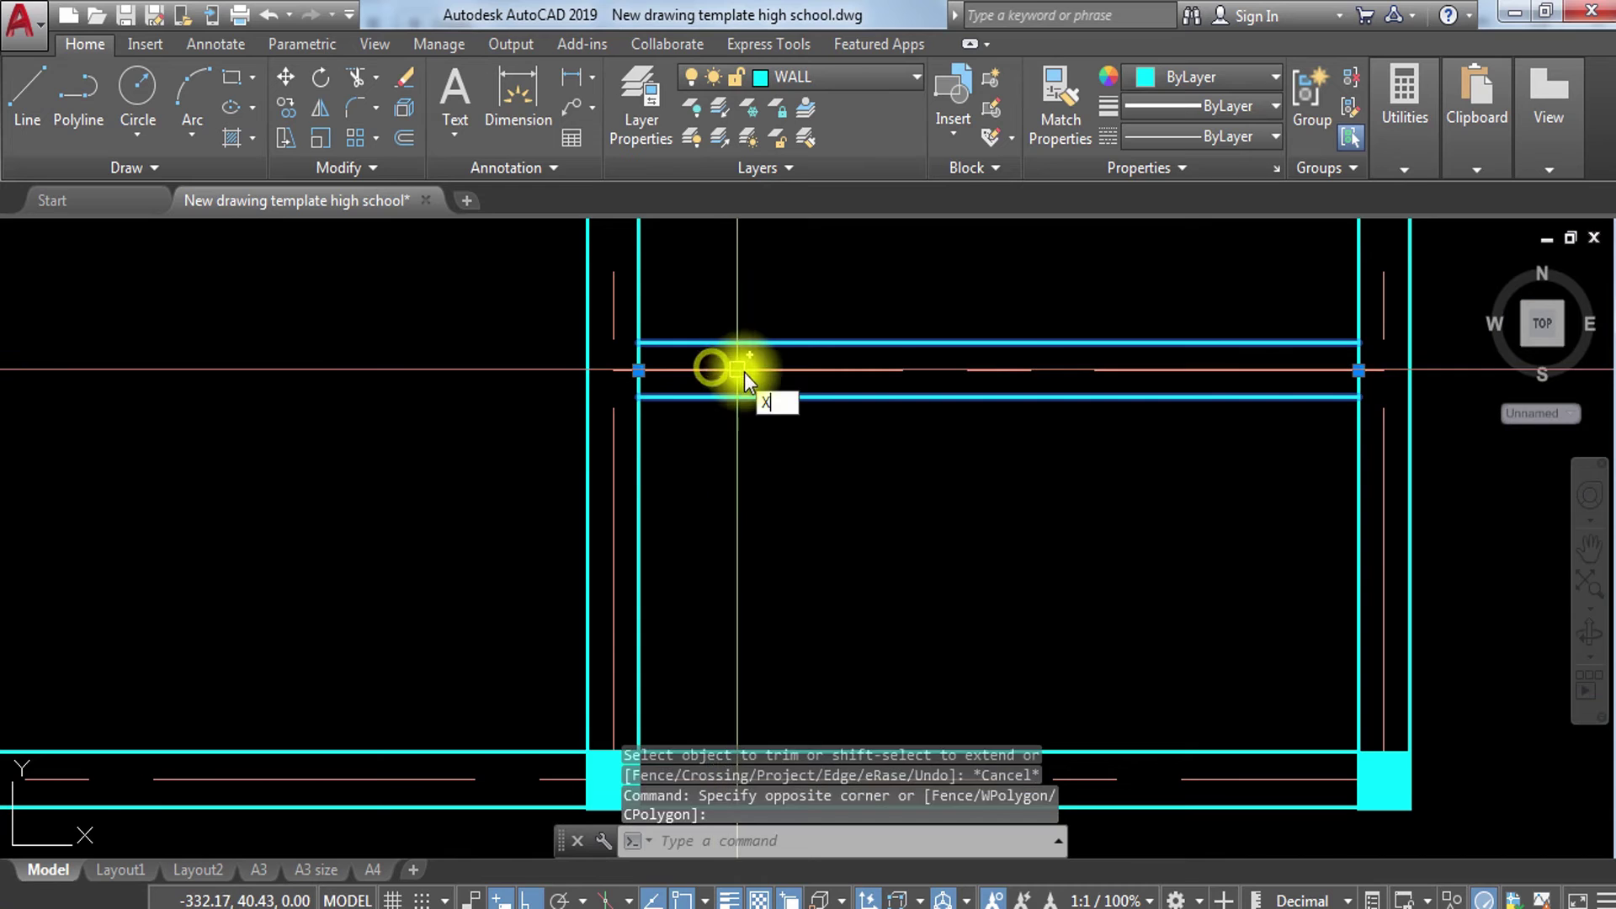
pyautogui.press('Return')
pyautogui.write('tr')
pyautogui.press('Return')
pyautogui.press('Return')
pyautogui.click(640, 371)
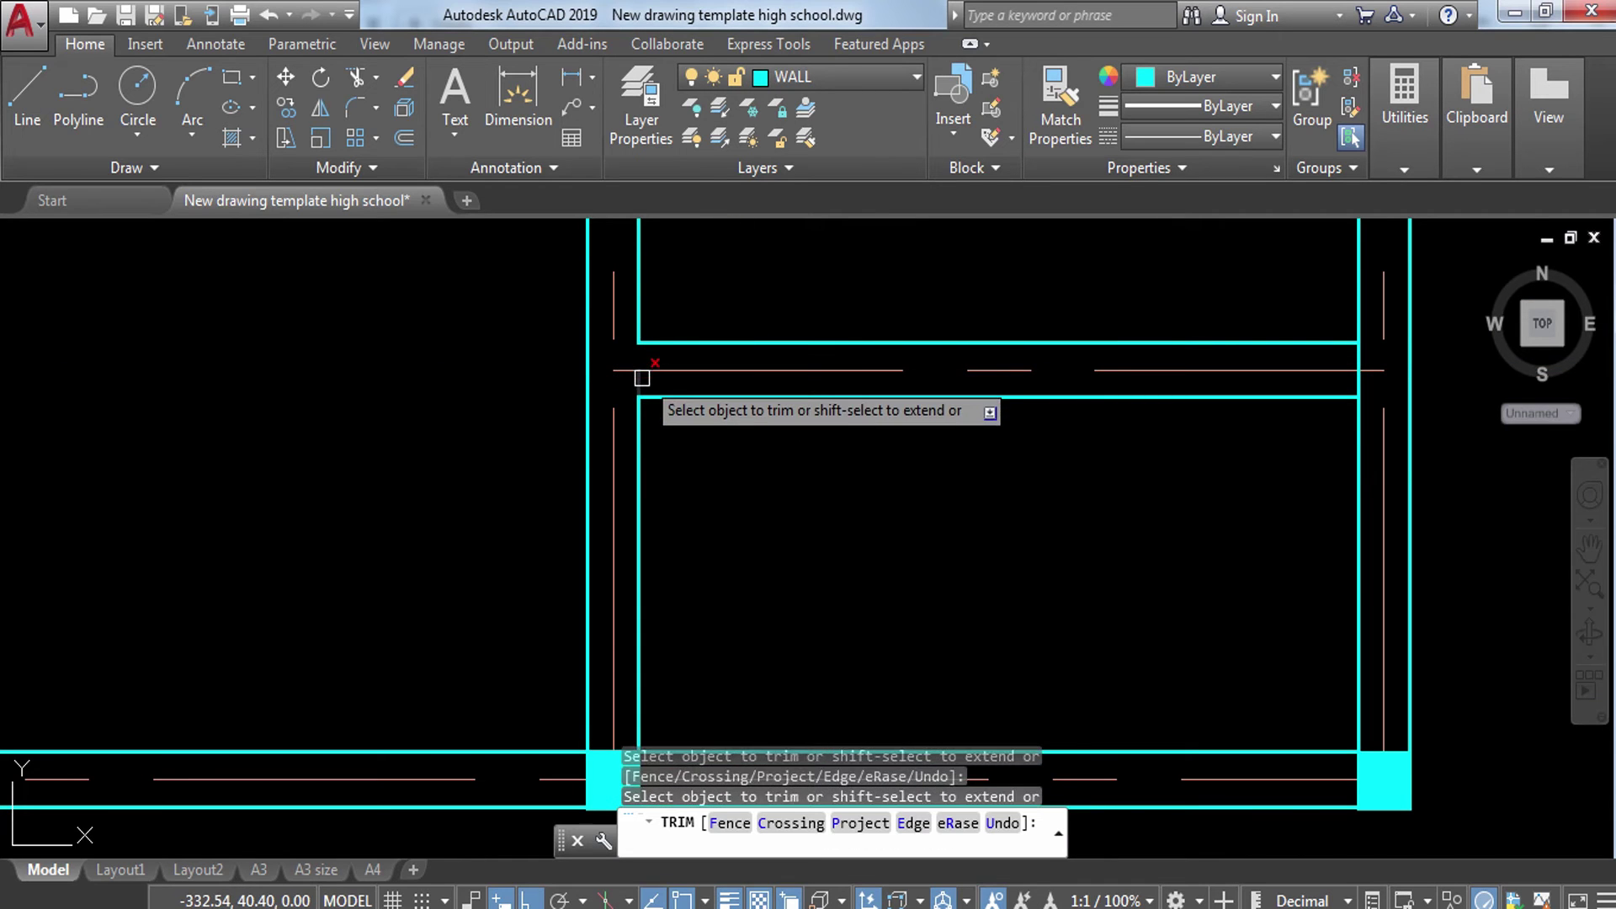
# Step: Trim the upper piece of the vertical wall line at the right junction
pyautogui.moveTo(1174, 393); pyautogui.dragTo(869, 469, button='middle')
pyautogui.scroll(4, 1009, 425)
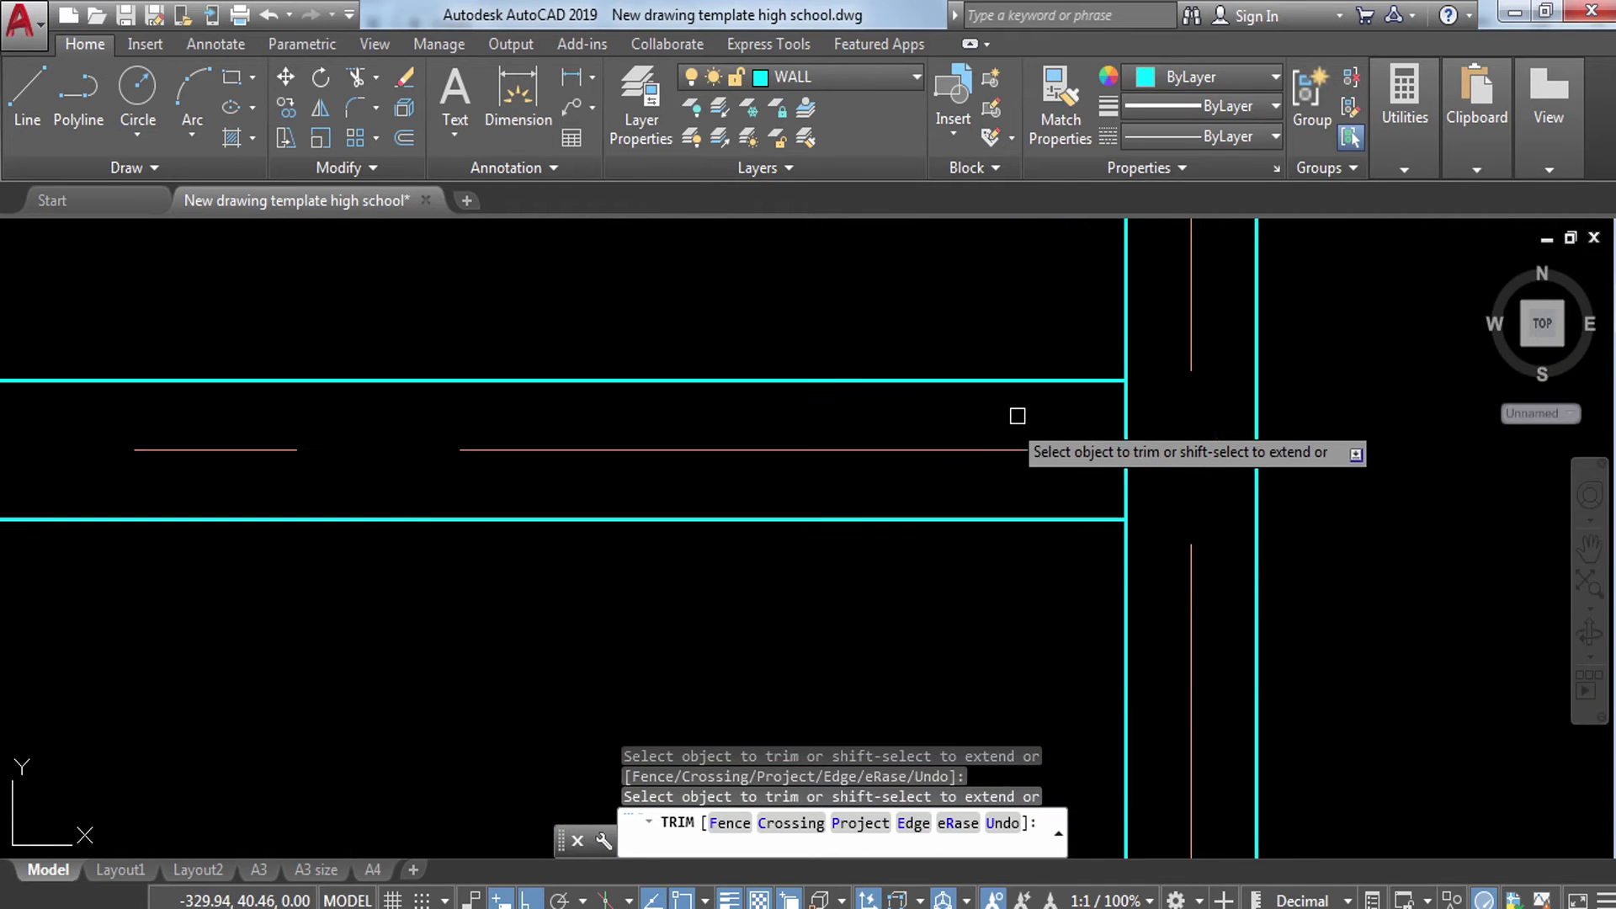
pyautogui.click(1125, 417)
pyautogui.press('Escape')
pyautogui.scroll(-5, 1084, 473)
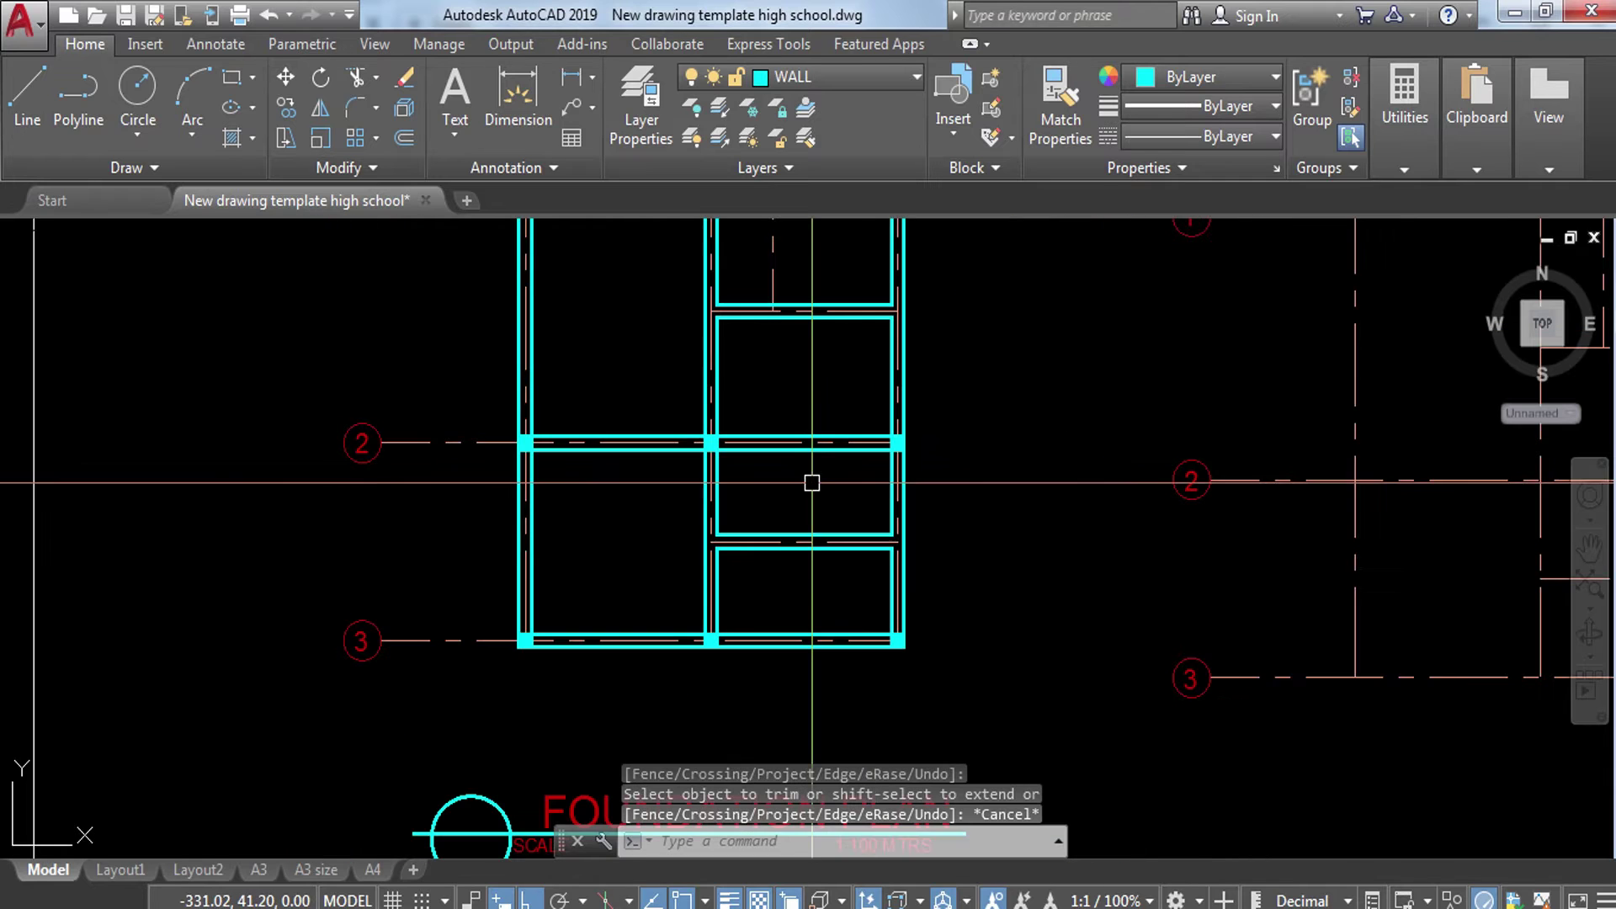
pyautogui.moveTo(766, 386); pyautogui.dragTo(827, 508, button='middle')
pyautogui.press('Escape')
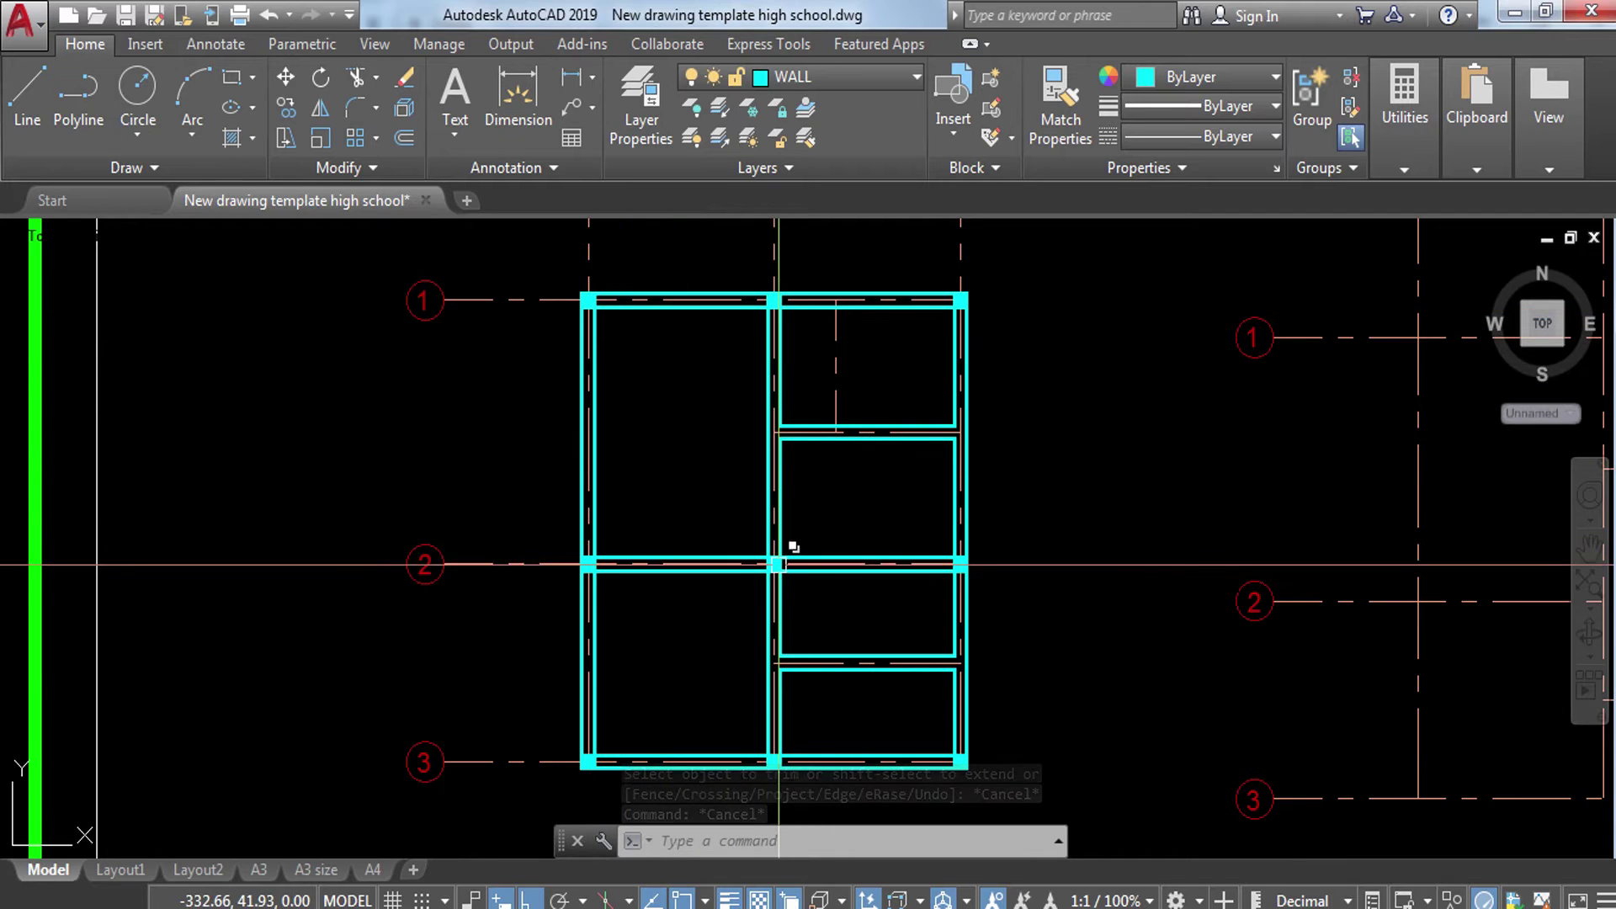
# Step: Make SECTION the current layer and draw a diagonal from the top-left room corner to the column corner
pyautogui.click(878, 71)
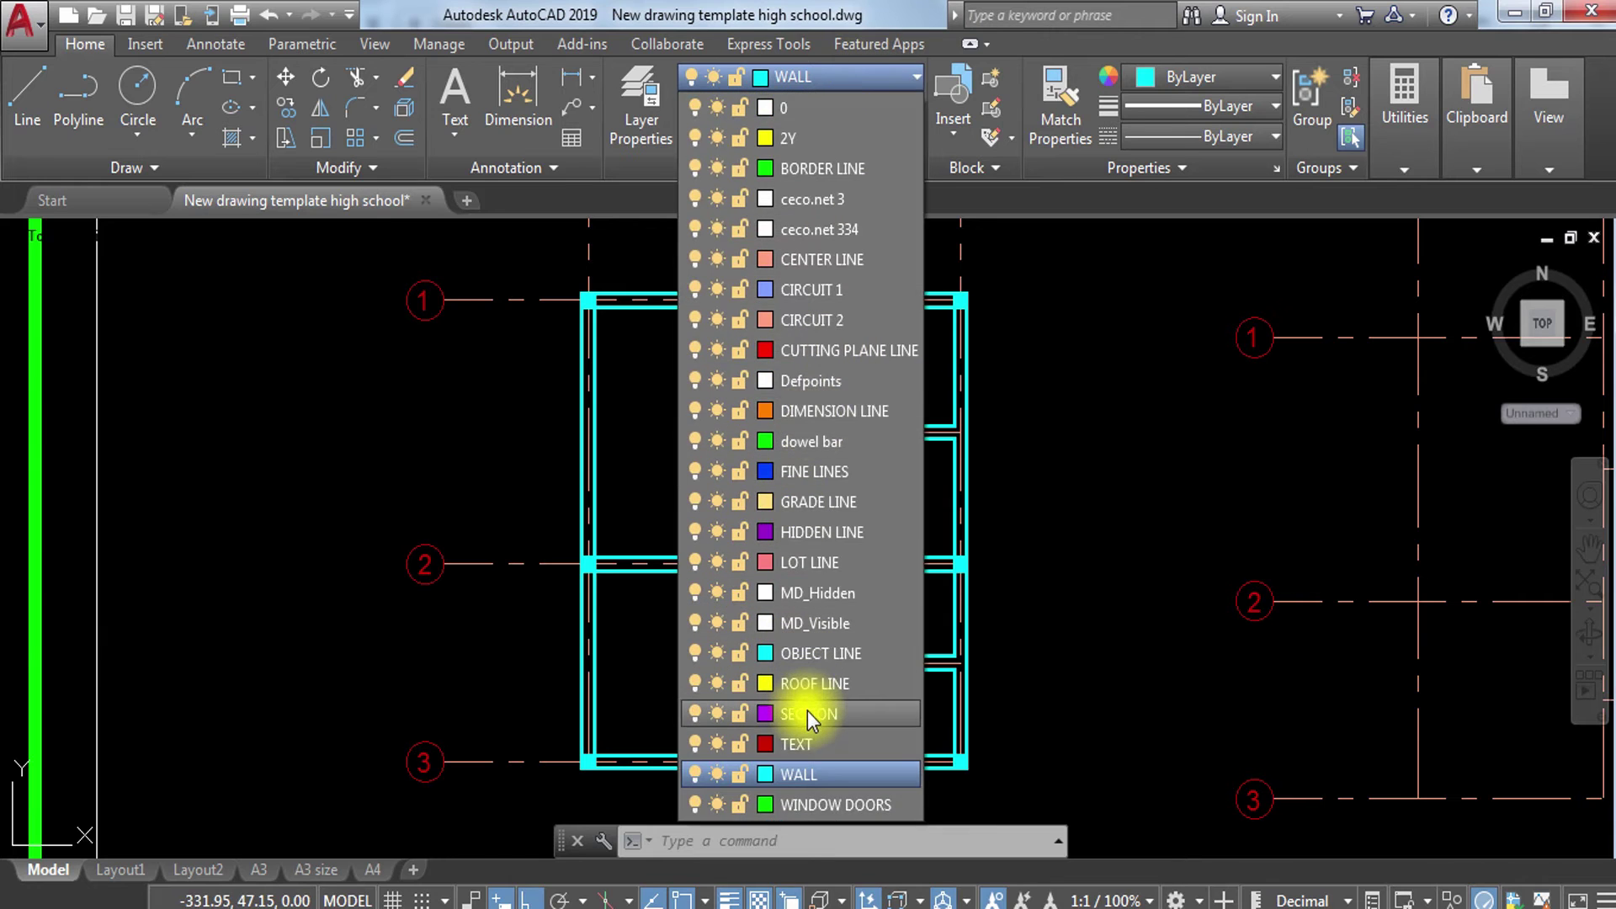
pyautogui.click(806, 714)
pyautogui.write('L')
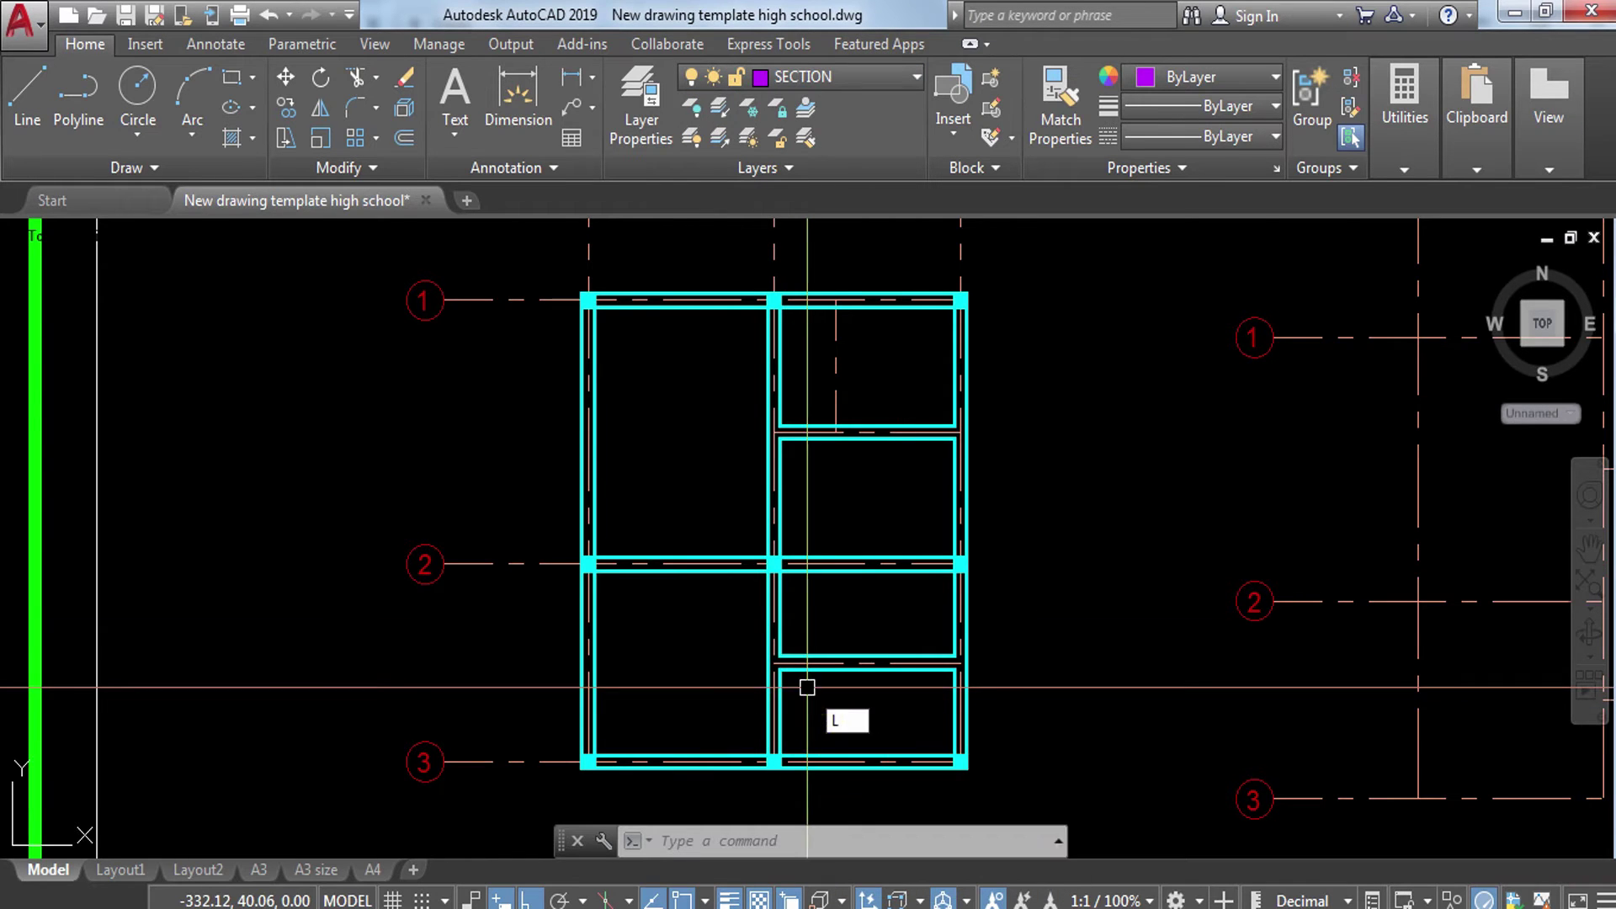
pyautogui.press('Return')
pyautogui.scroll(3, 603, 354)
pyautogui.click(580, 242)
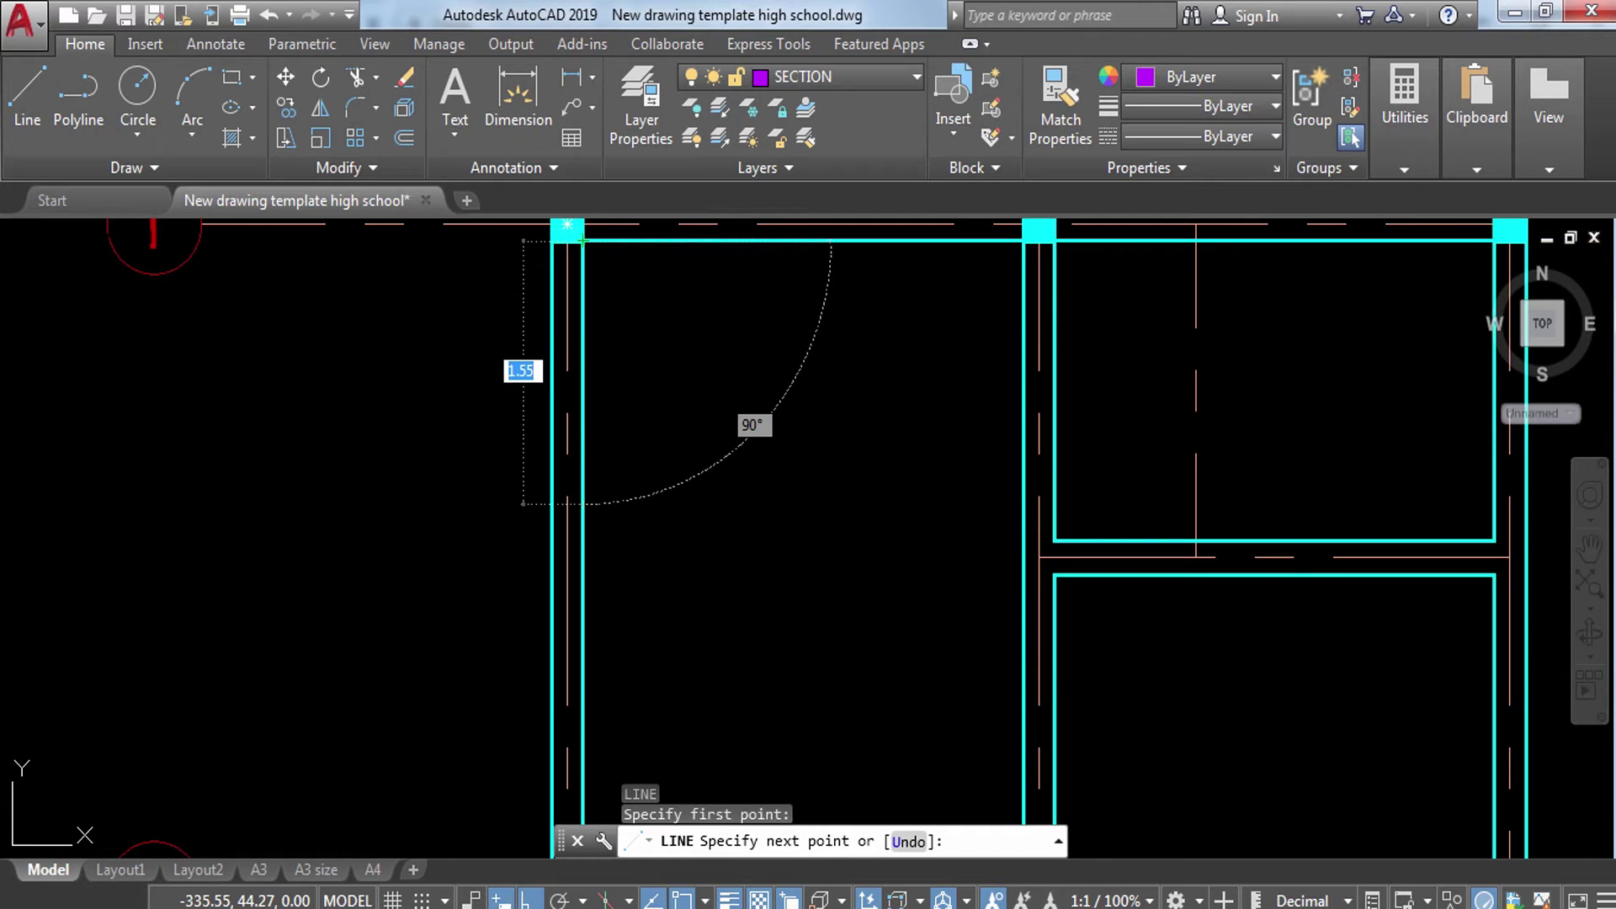
pyautogui.moveTo(548, 740); pyautogui.dragTo(465, 356, button='middle')
pyautogui.click(941, 491)
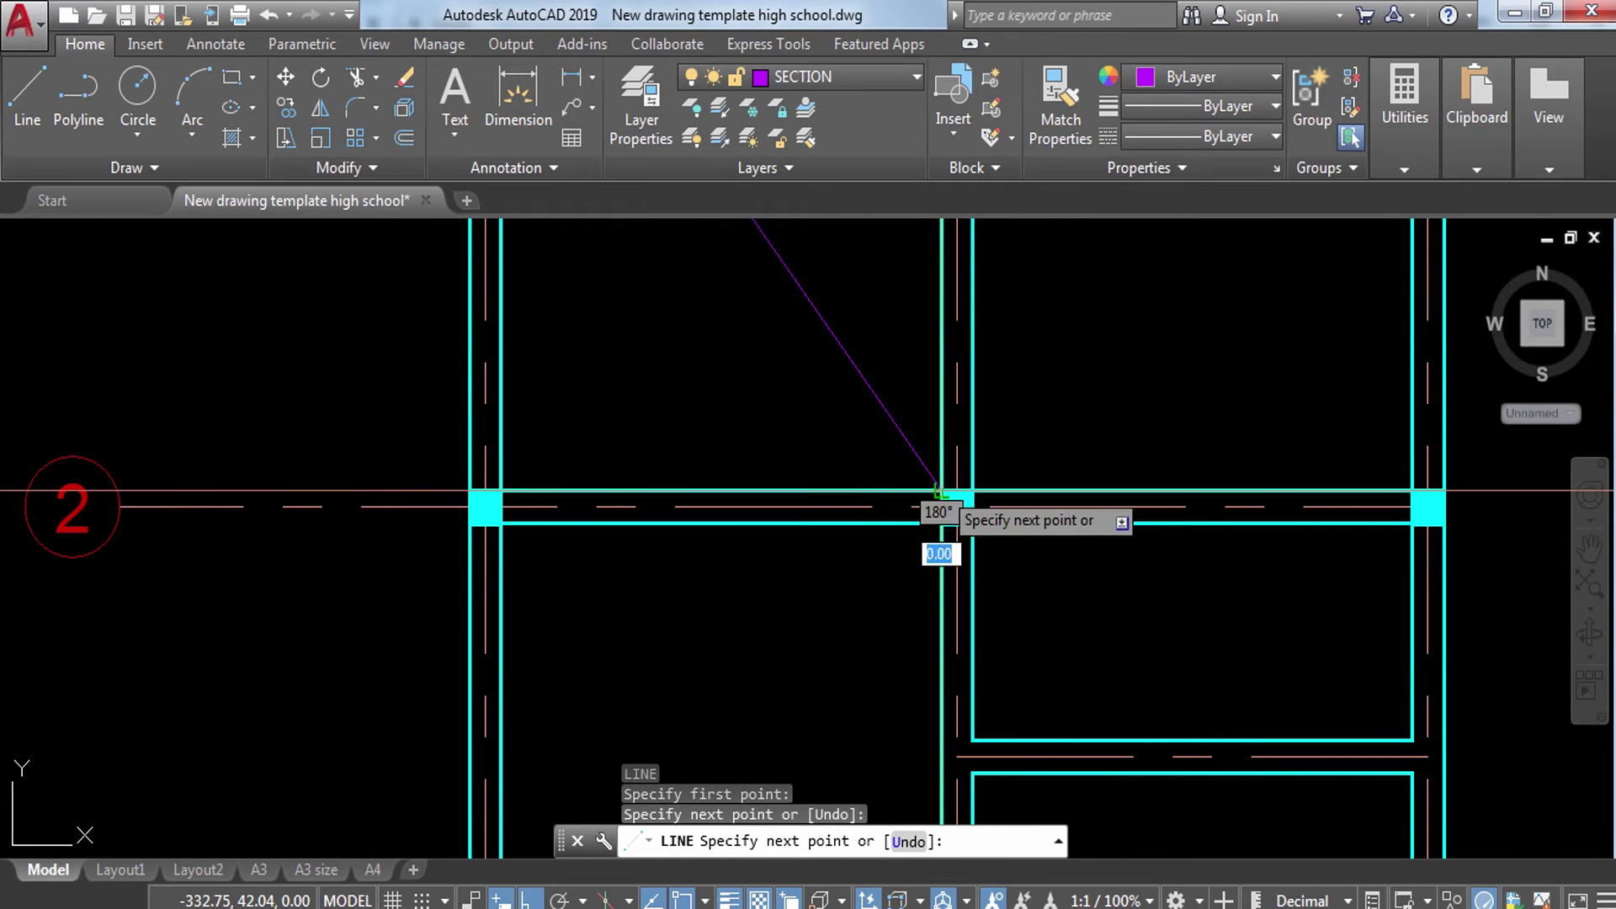
pyautogui.click(940, 491)
pyautogui.press('Return')
pyautogui.press('Return')
# Step: Draw the two crossing corner-to-corner diagonals in the next bay
pyautogui.click(501, 489)
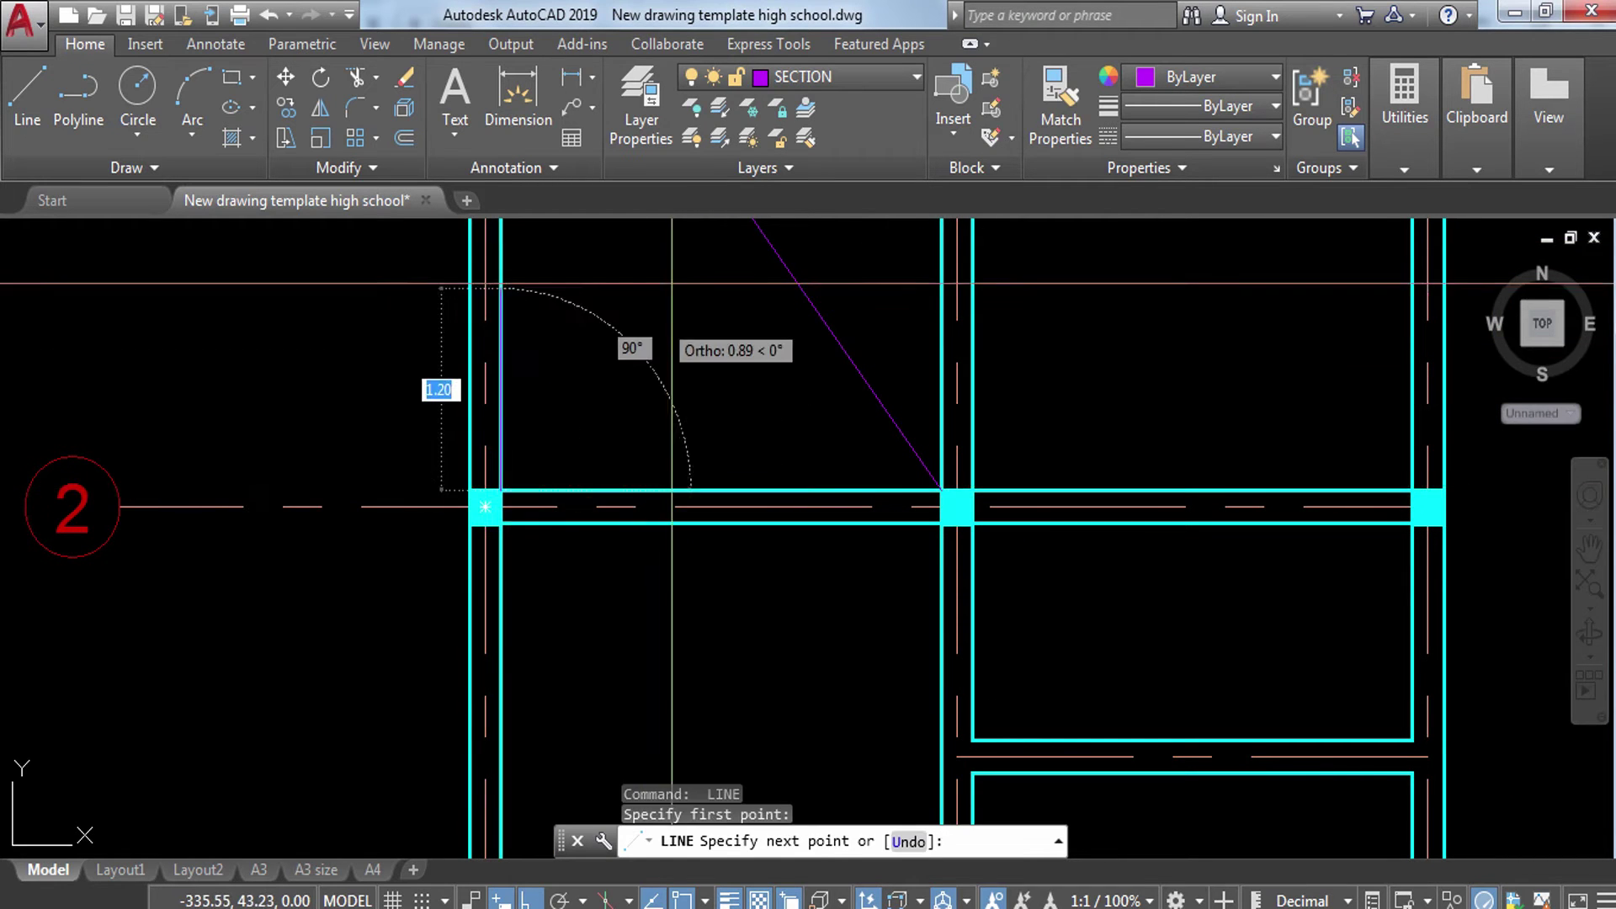
pyautogui.moveTo(581, 337); pyautogui.dragTo(533, 740, button='middle')
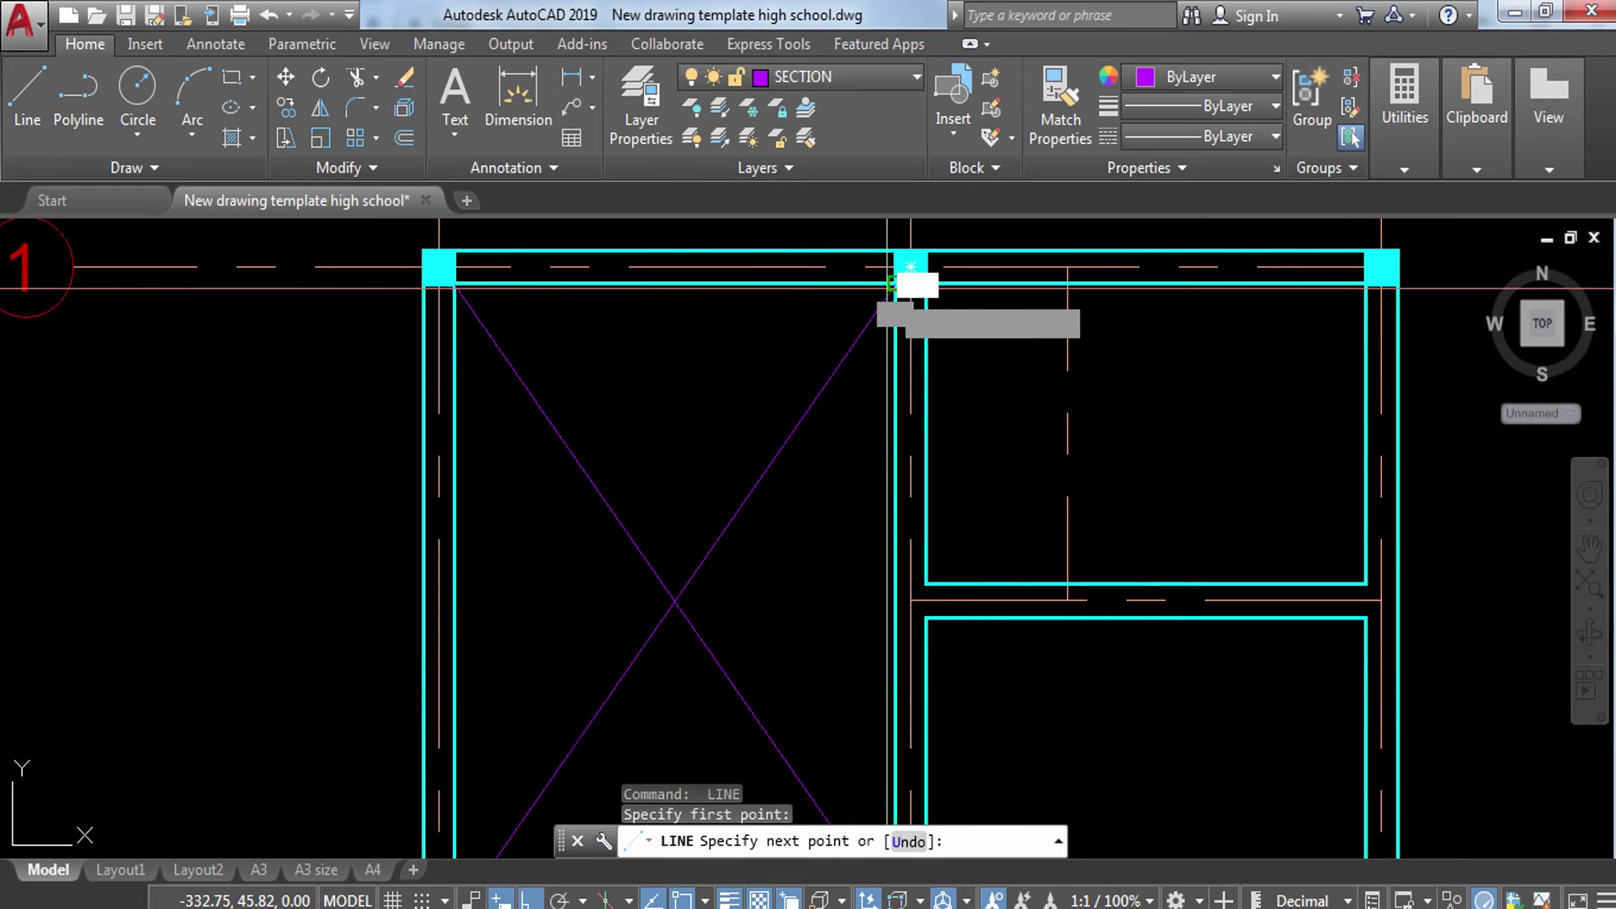
pyautogui.press('Escape')
pyautogui.scroll(-4, 894, 285)
pyautogui.scroll(4, 814, 370)
pyautogui.press('Return')
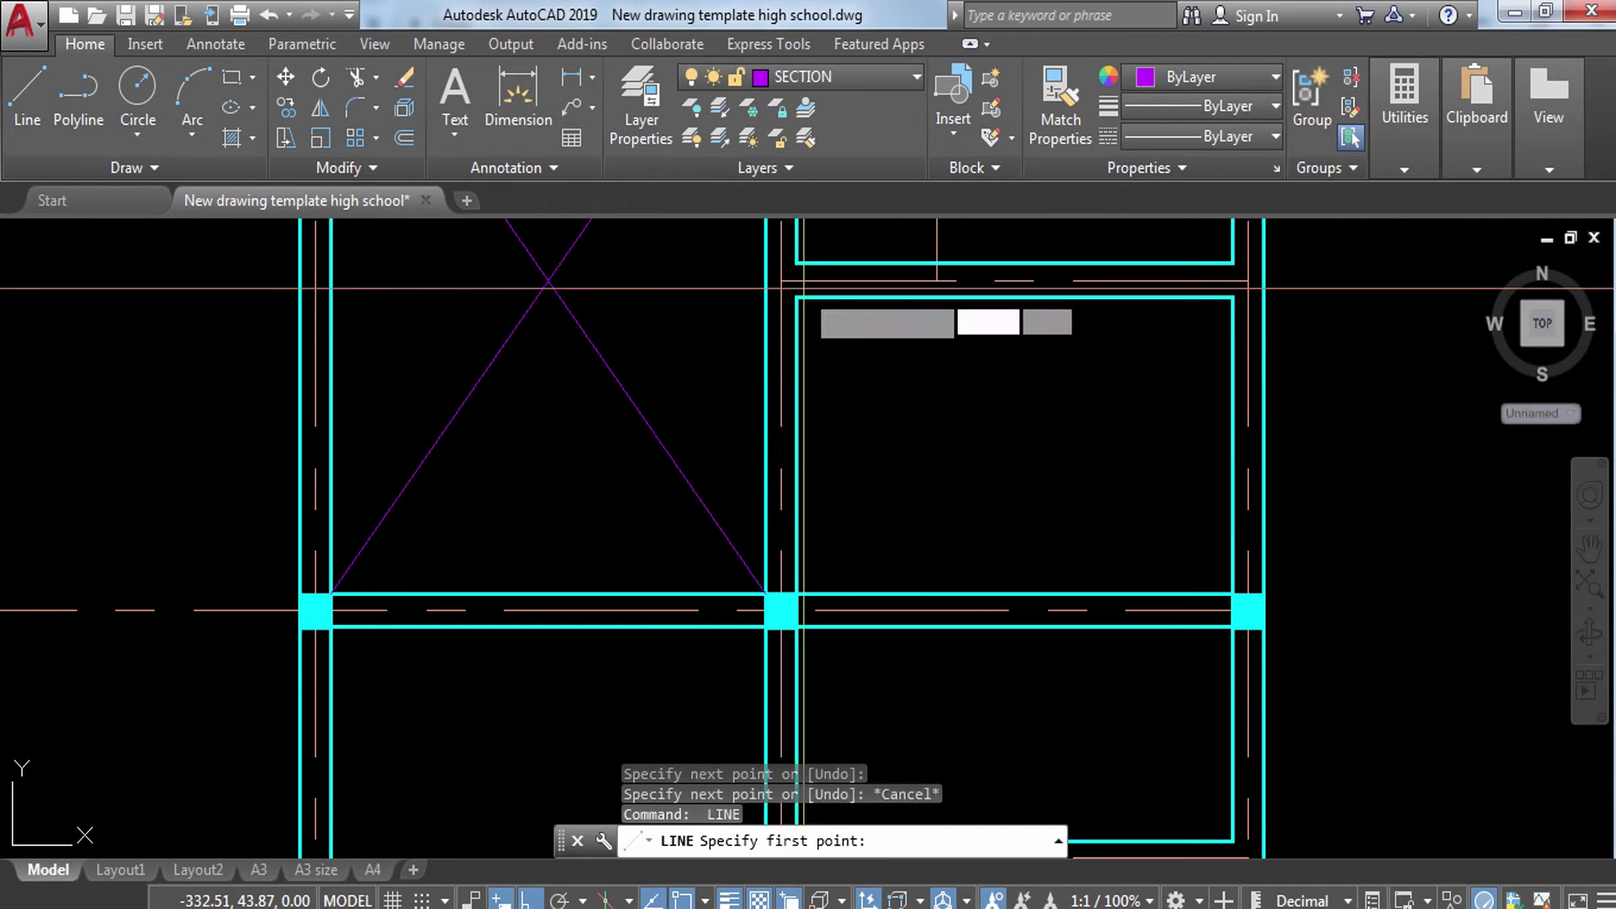
pyautogui.click(796, 296)
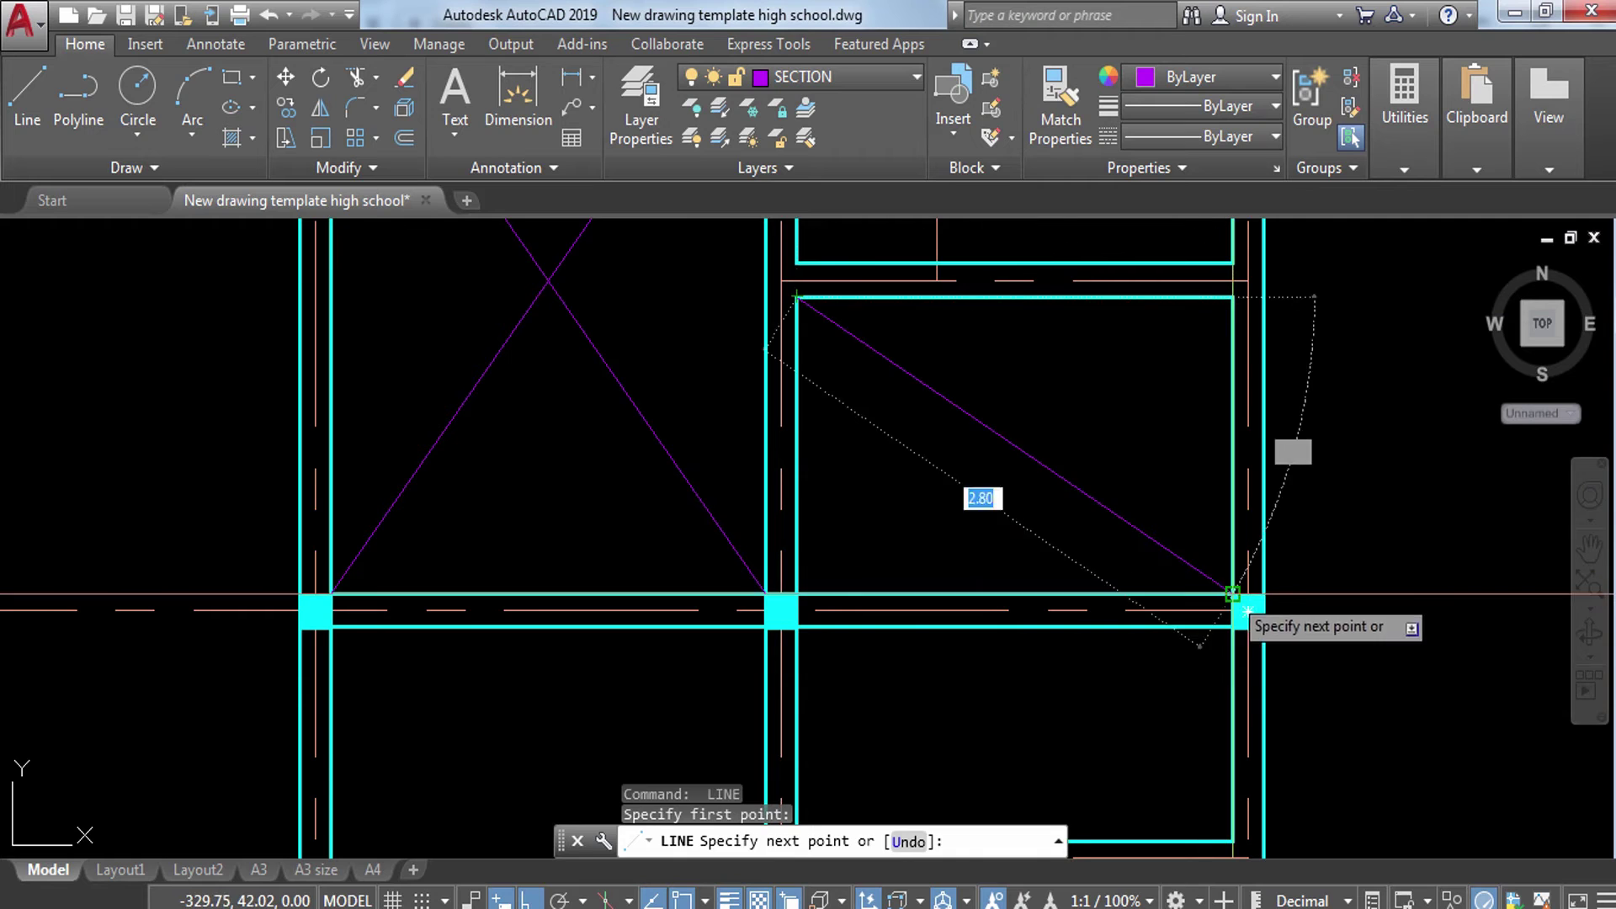
pyautogui.click(1232, 592)
pyautogui.press('Escape')
pyautogui.moveTo(1023, 639); pyautogui.dragTo(1009, 302, button='middle')
pyautogui.press('Return')
pyautogui.moveTo(875, 414); pyautogui.dragTo(865, 730, button='middle')
pyautogui.click(772, 578)
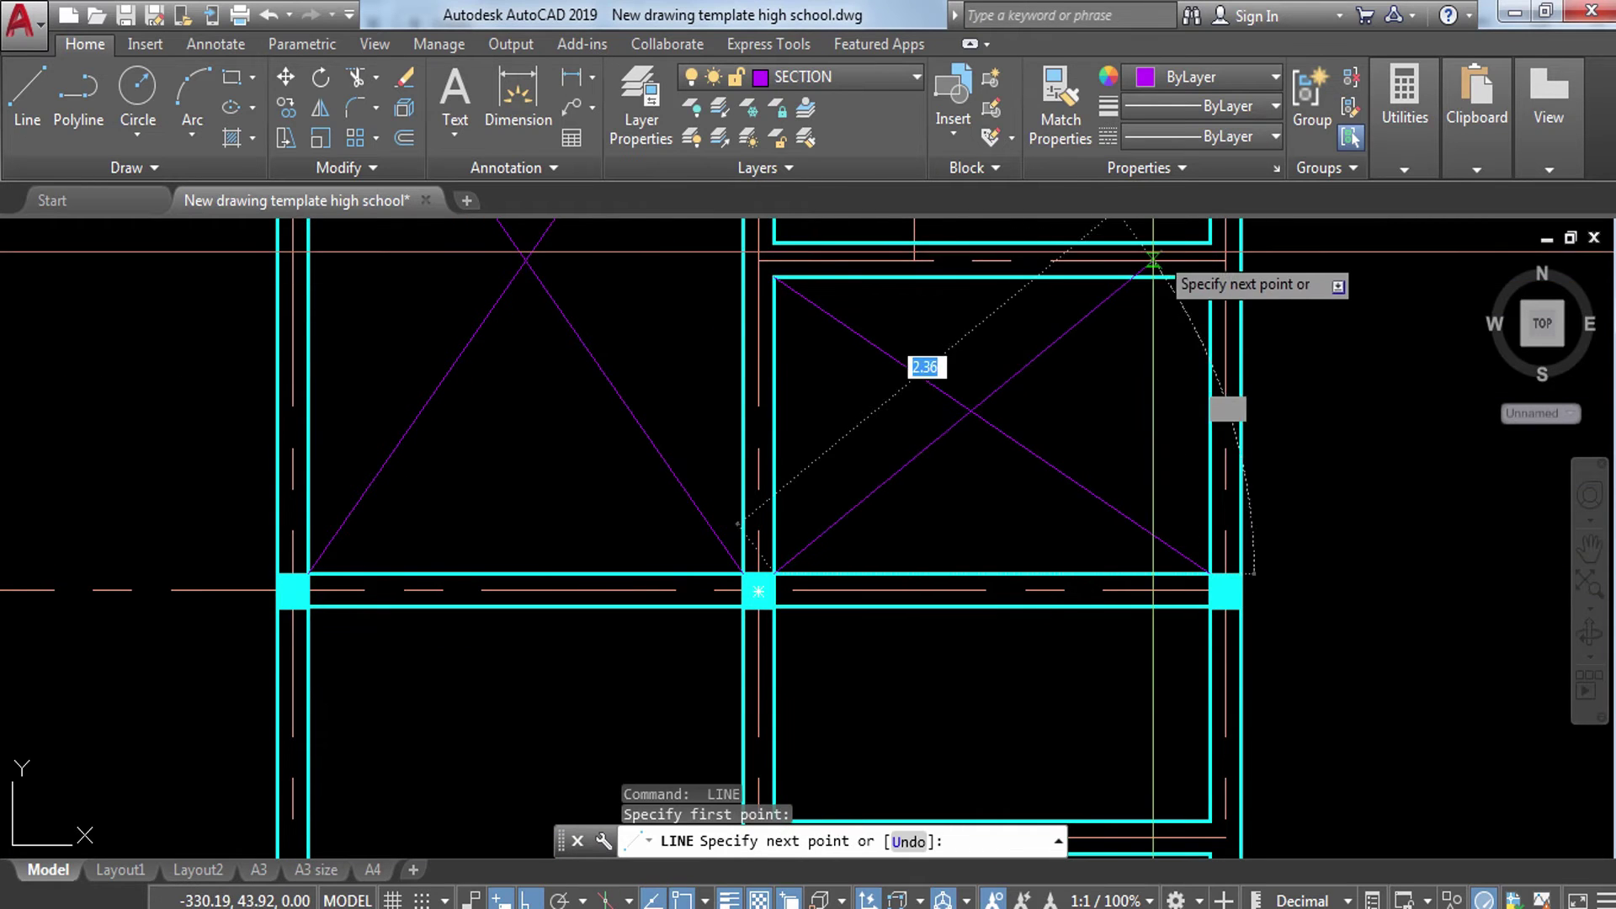
pyautogui.click(1209, 279)
pyautogui.press('Escape')
# Step: Draw crossing diagonals in the upper-right and lower-right bays
pyautogui.moveTo(1039, 577); pyautogui.dragTo(994, 238, button='middle')
pyautogui.press('Return')
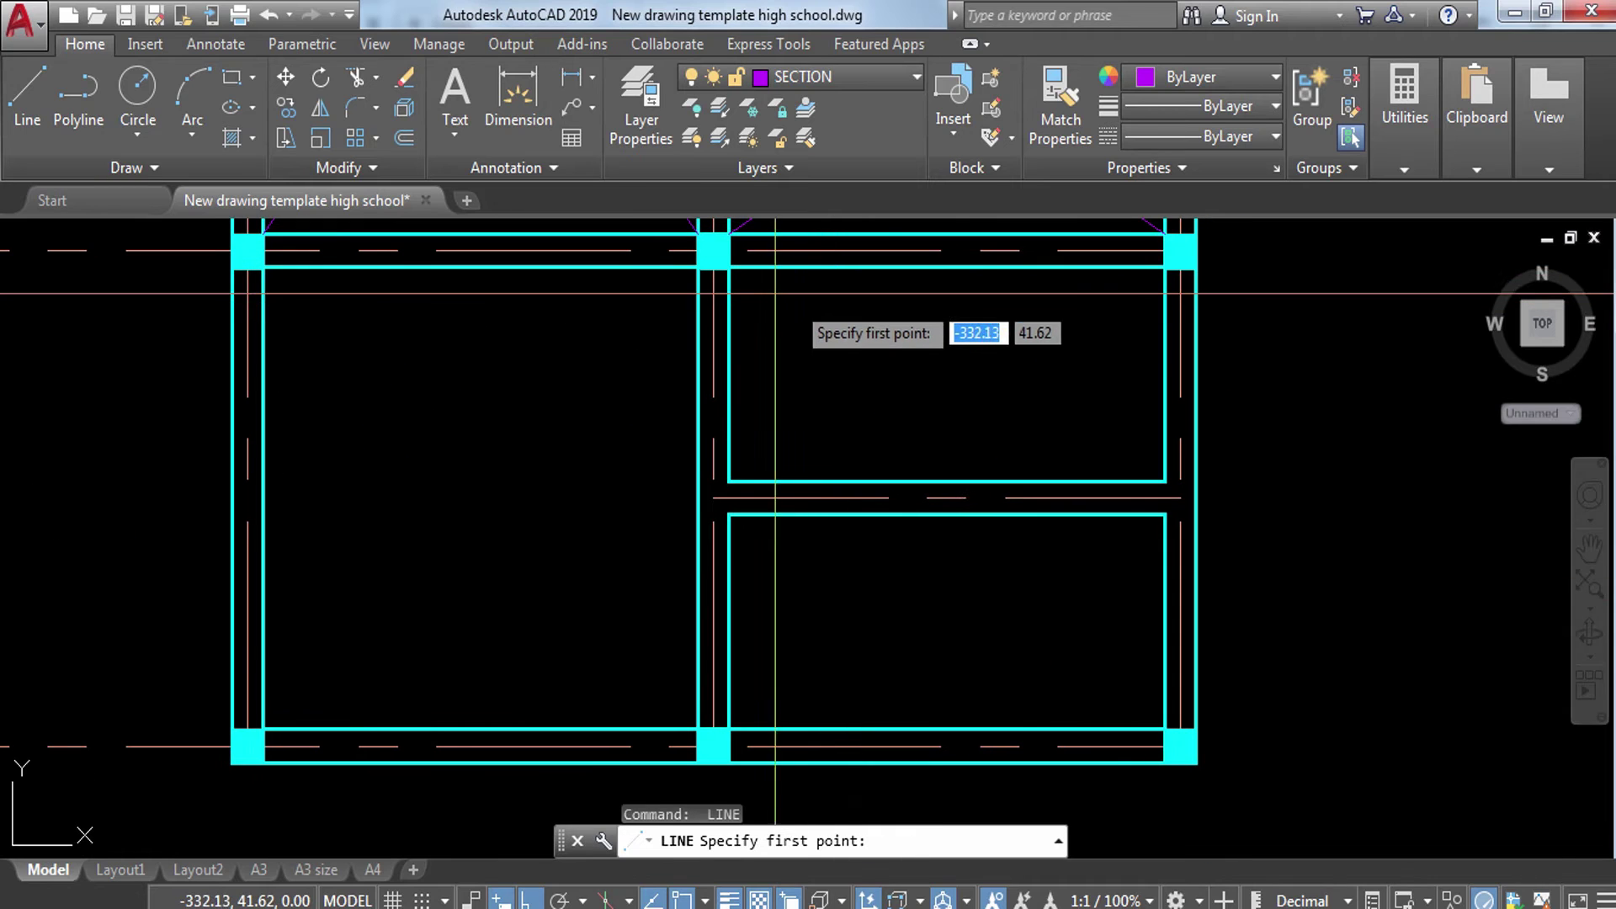
pyautogui.click(729, 267)
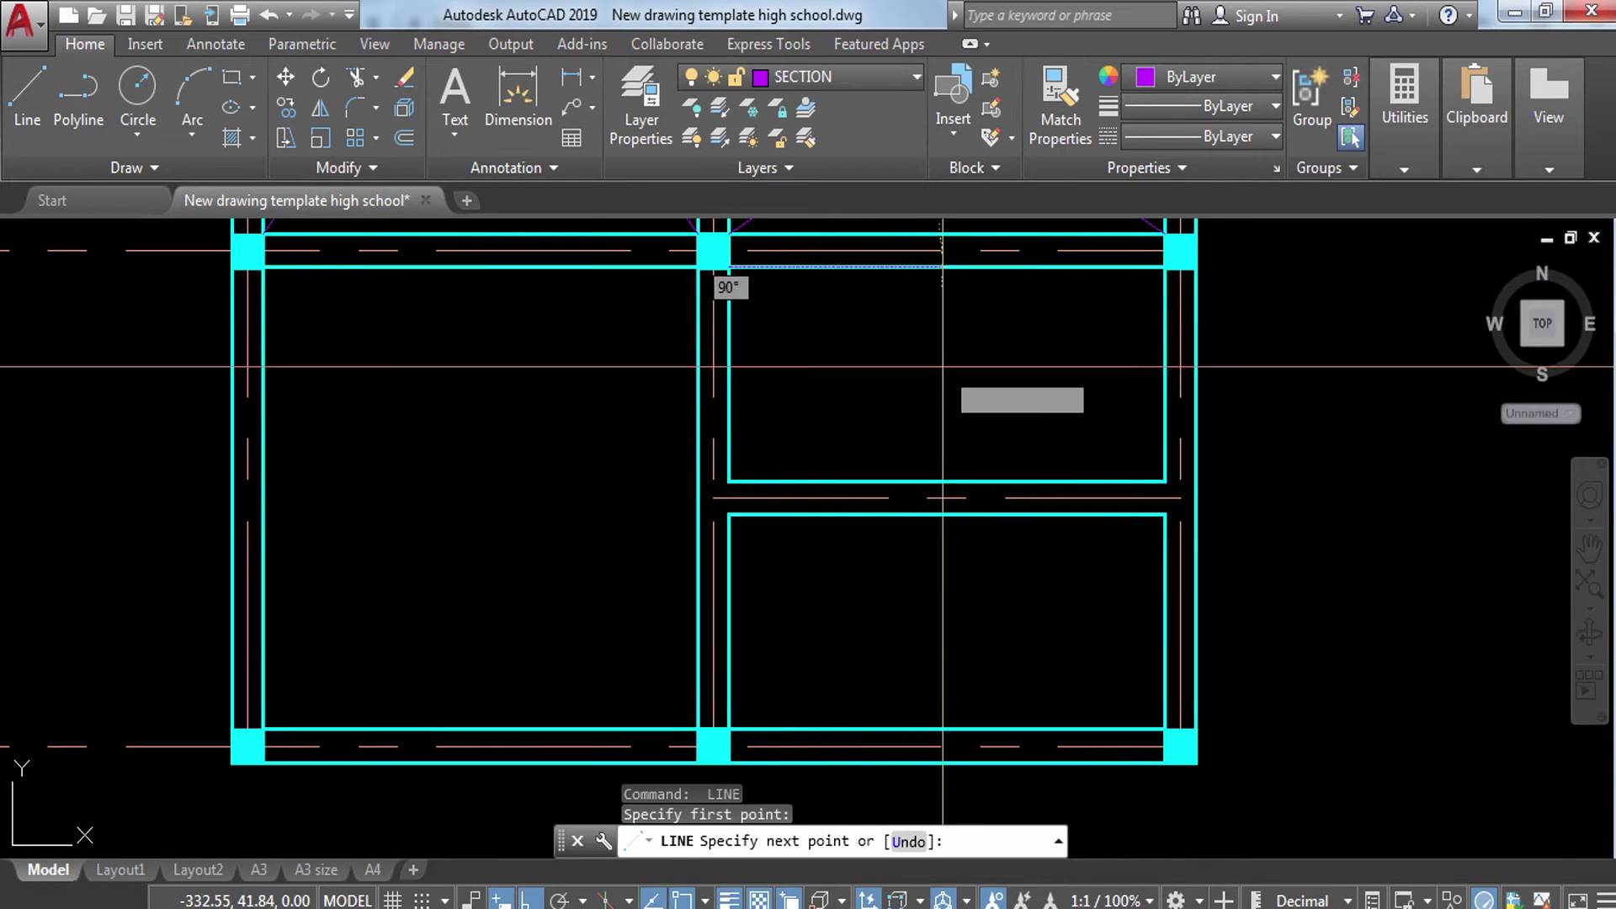
pyautogui.click(1163, 480)
pyautogui.press('Escape')
pyautogui.press('Return')
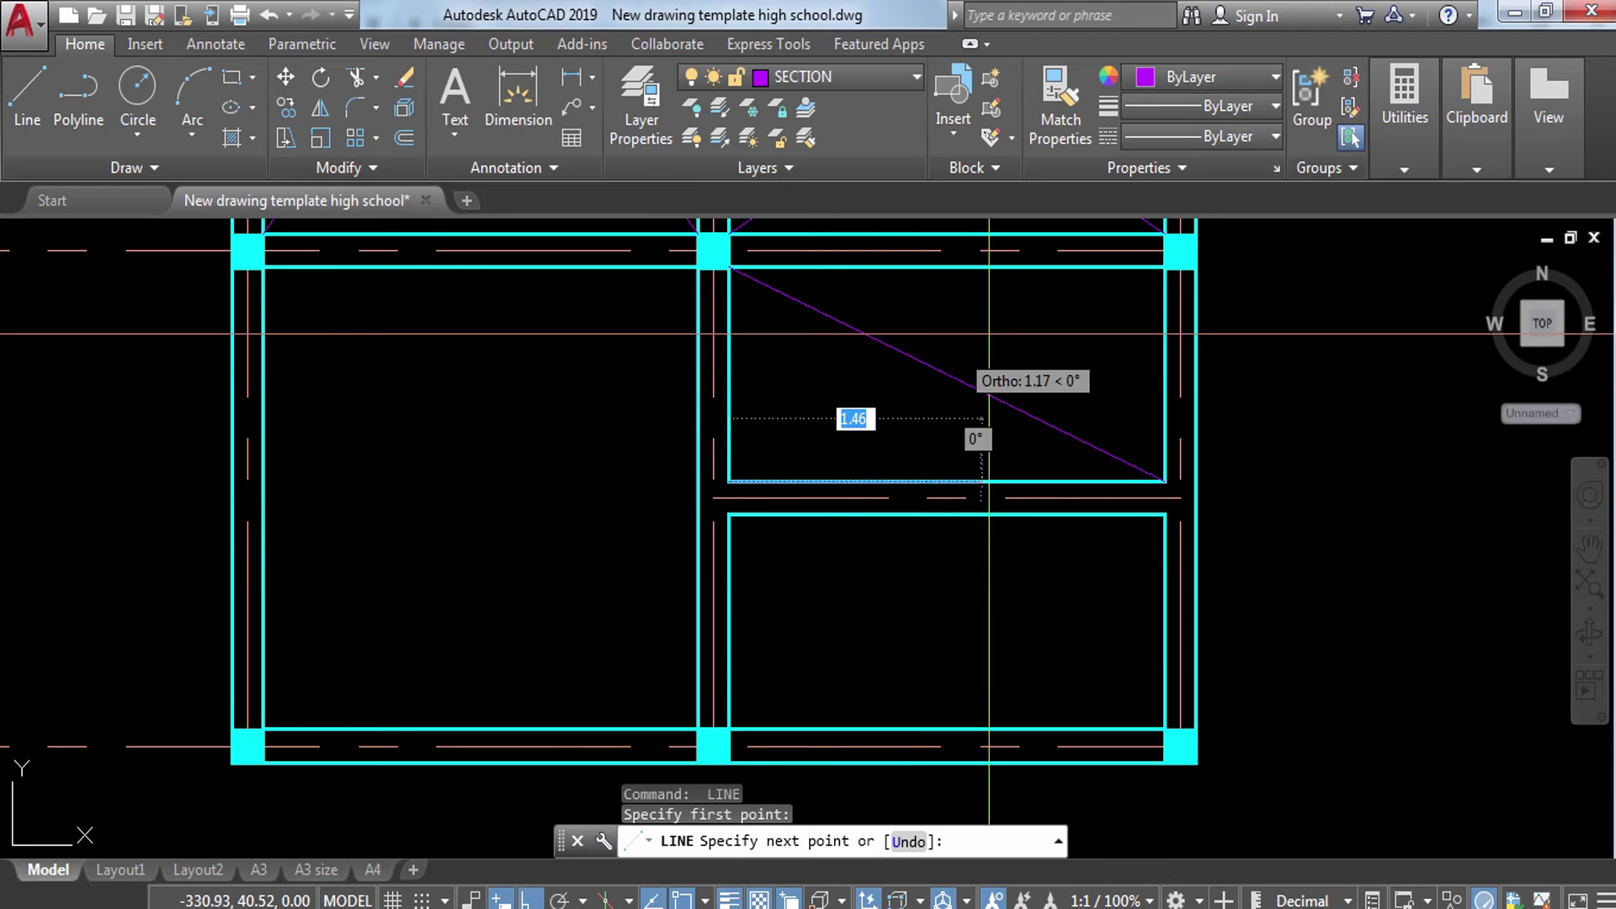
pyautogui.click(1163, 268)
pyautogui.press('Escape')
pyautogui.press('Return')
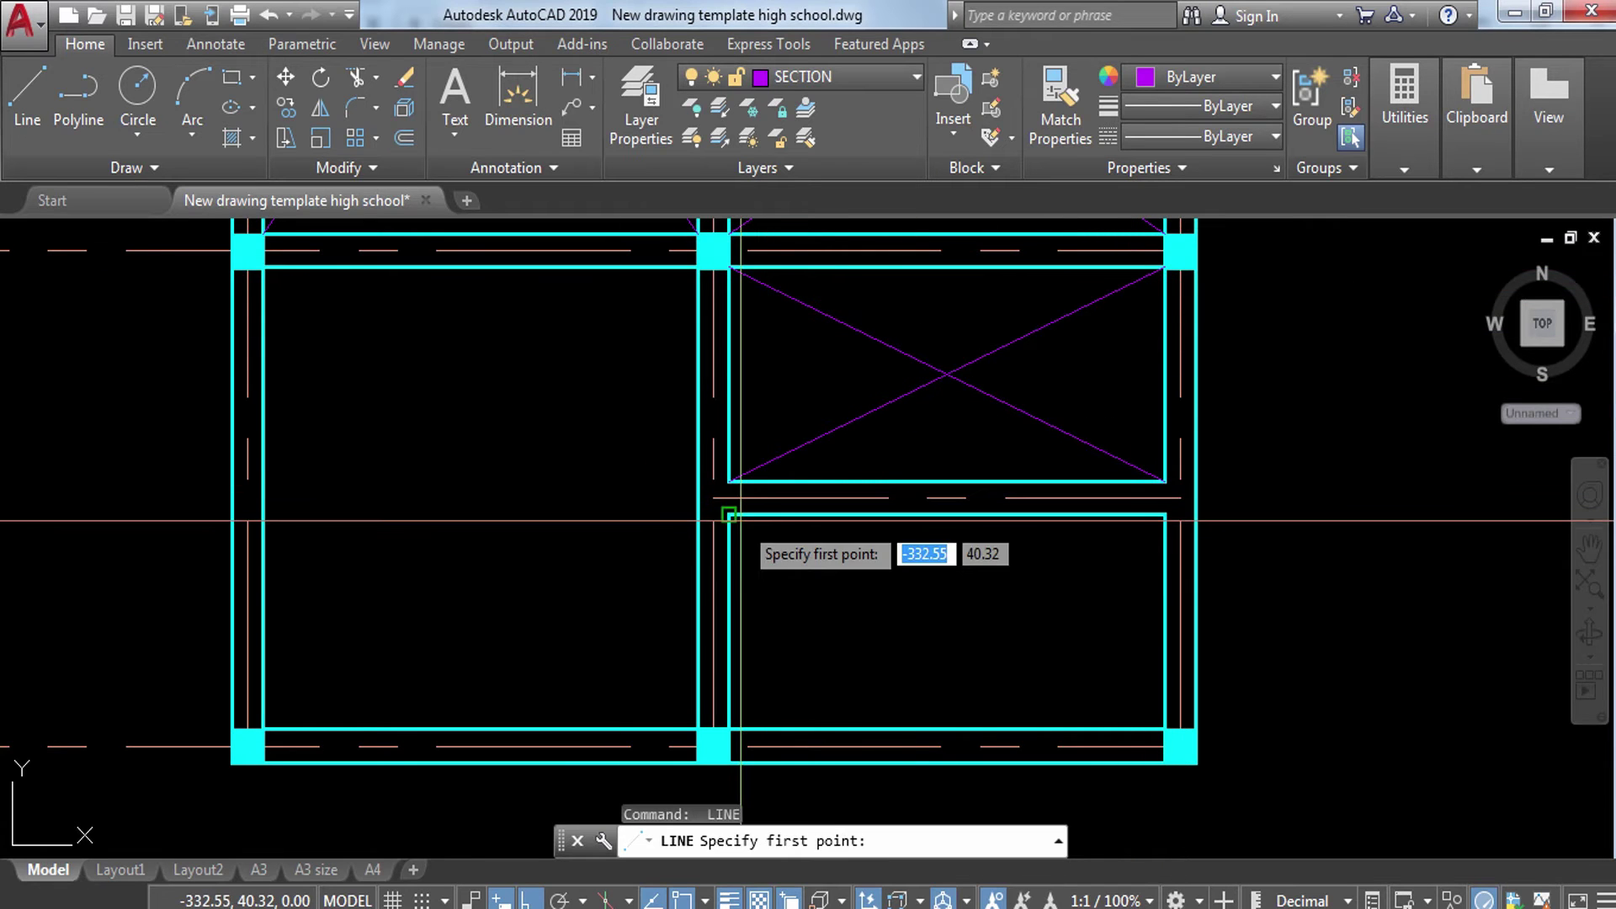
pyautogui.click(728, 513)
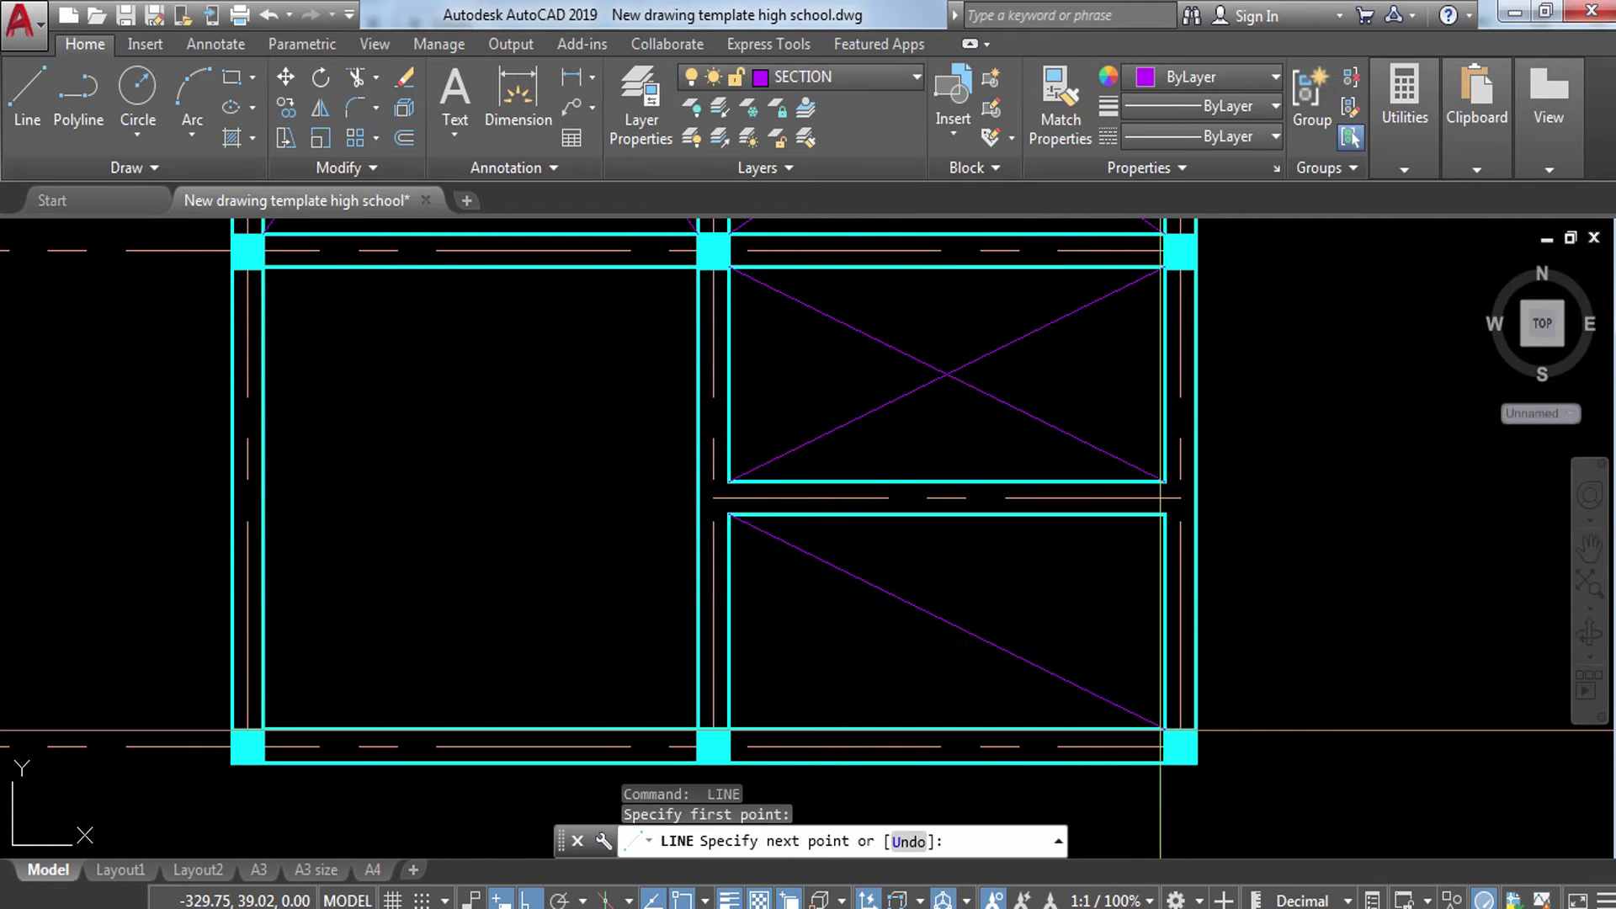
pyautogui.click(1163, 729)
pyautogui.press('Escape')
pyautogui.press('Return')
pyautogui.click(729, 717)
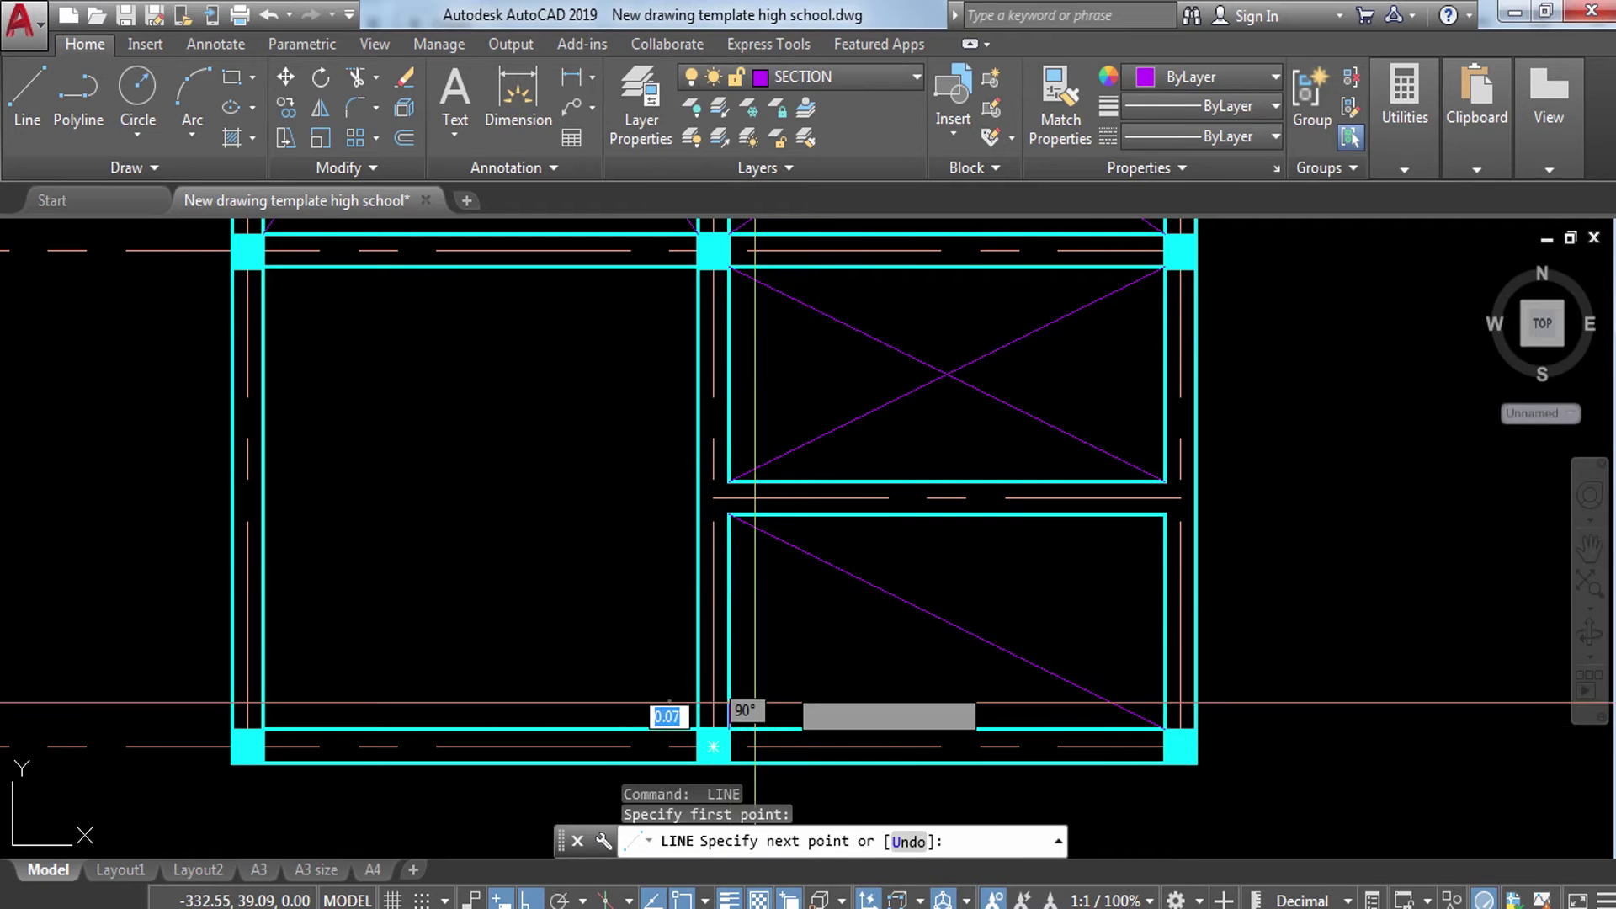
pyautogui.press('Escape')
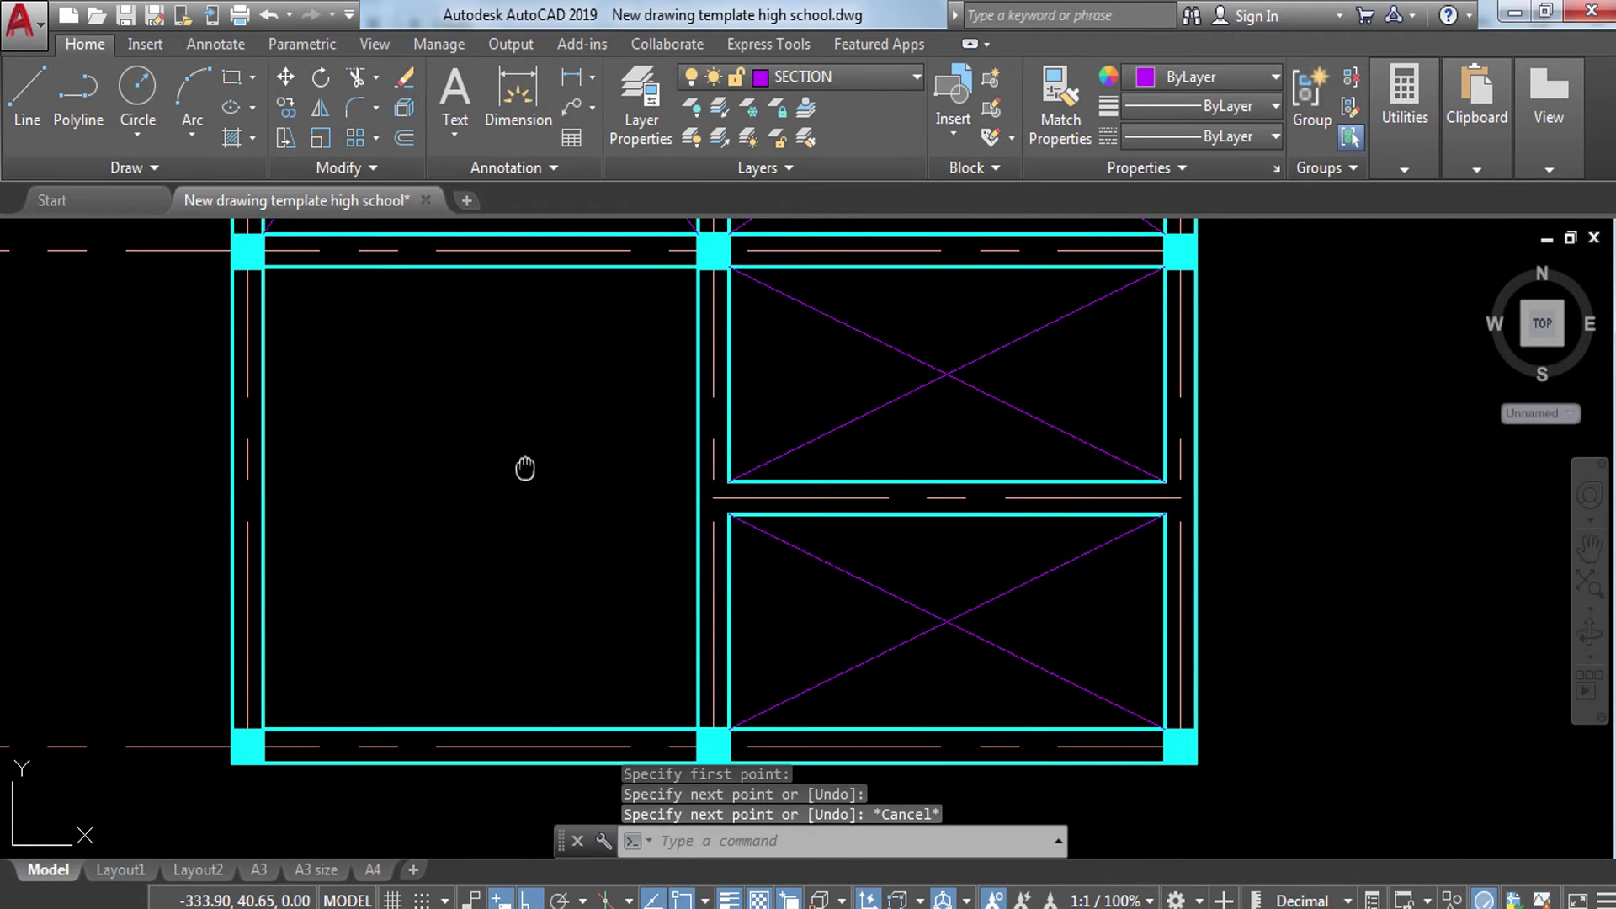
# Step: Draw both crossing diagonals in the left-hand bay
pyautogui.moveTo(531, 468); pyautogui.dragTo(685, 568, button='middle')
pyautogui.press('Return')
pyautogui.click(419, 366)
pyautogui.moveTo(610, 508); pyautogui.dragTo(669, 234, button='middle')
pyautogui.press('Escape')
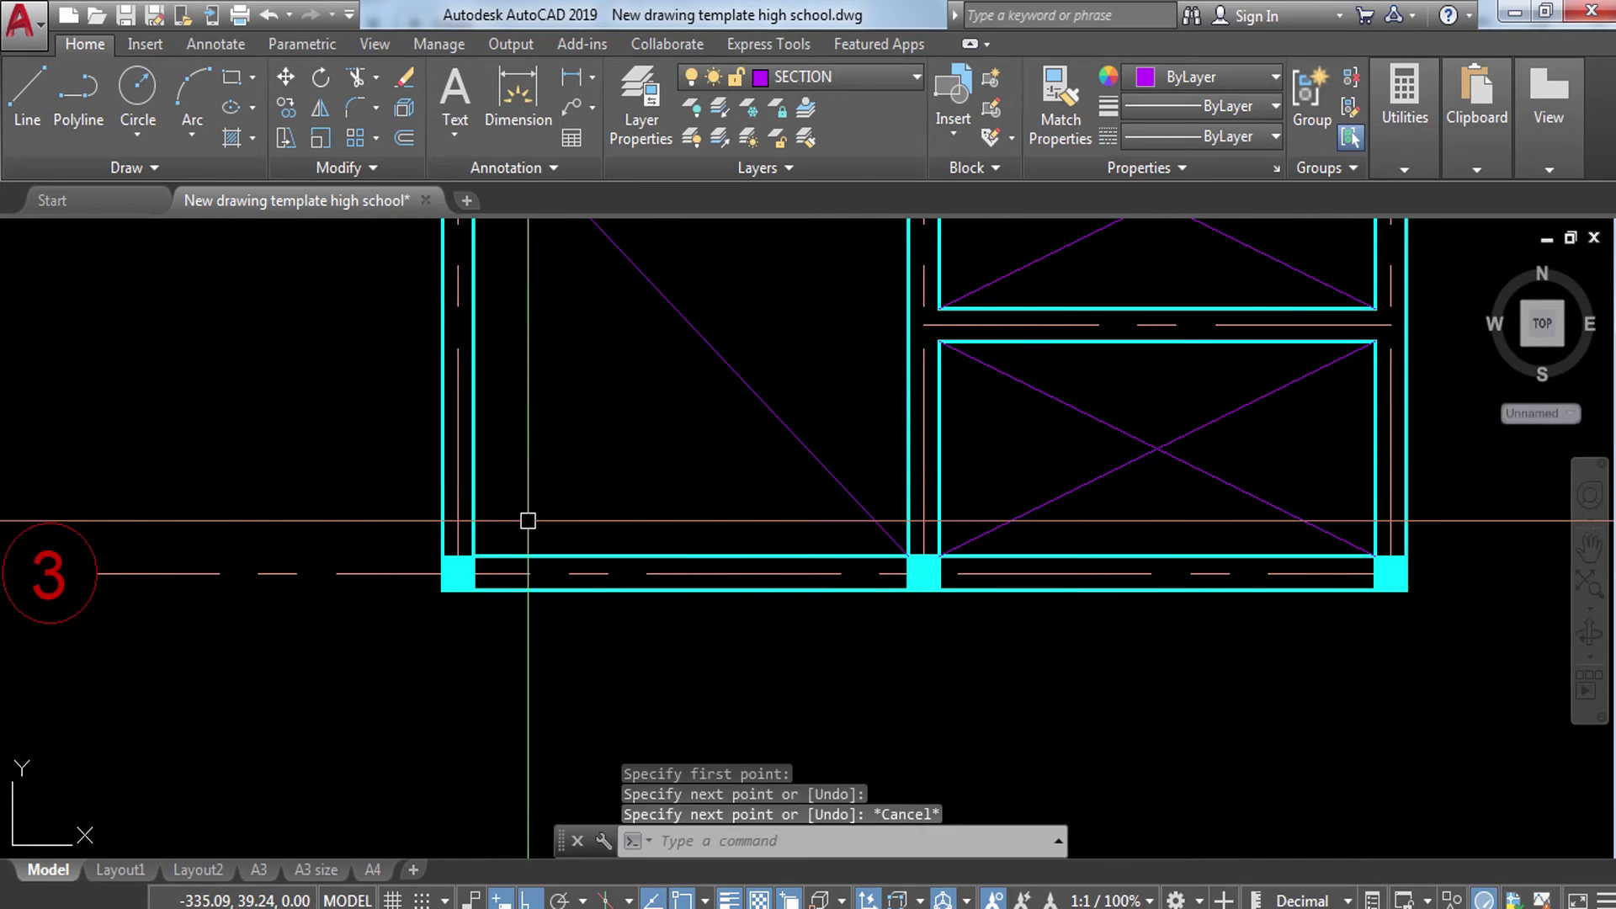
pyautogui.press('Return')
pyautogui.click(458, 573)
pyautogui.moveTo(690, 281); pyautogui.dragTo(682, 622, button='middle')
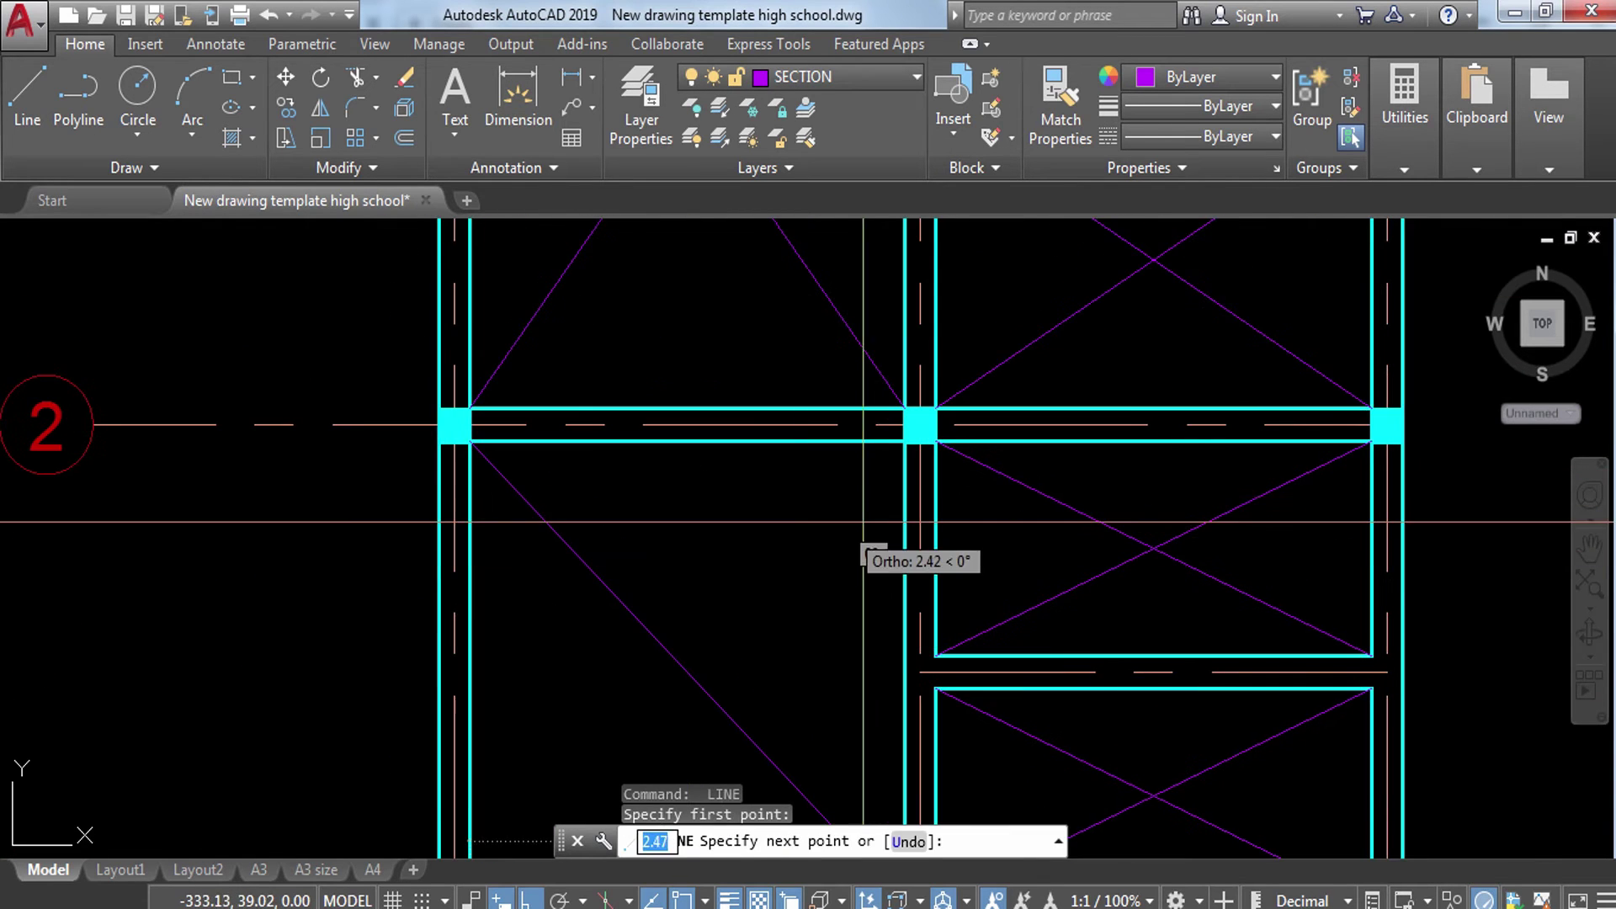
pyautogui.press('Escape')
# Step: Draw both diagonals in the last remaining bay and recentre the finished plan
pyautogui.scroll(-5, 912, 395)
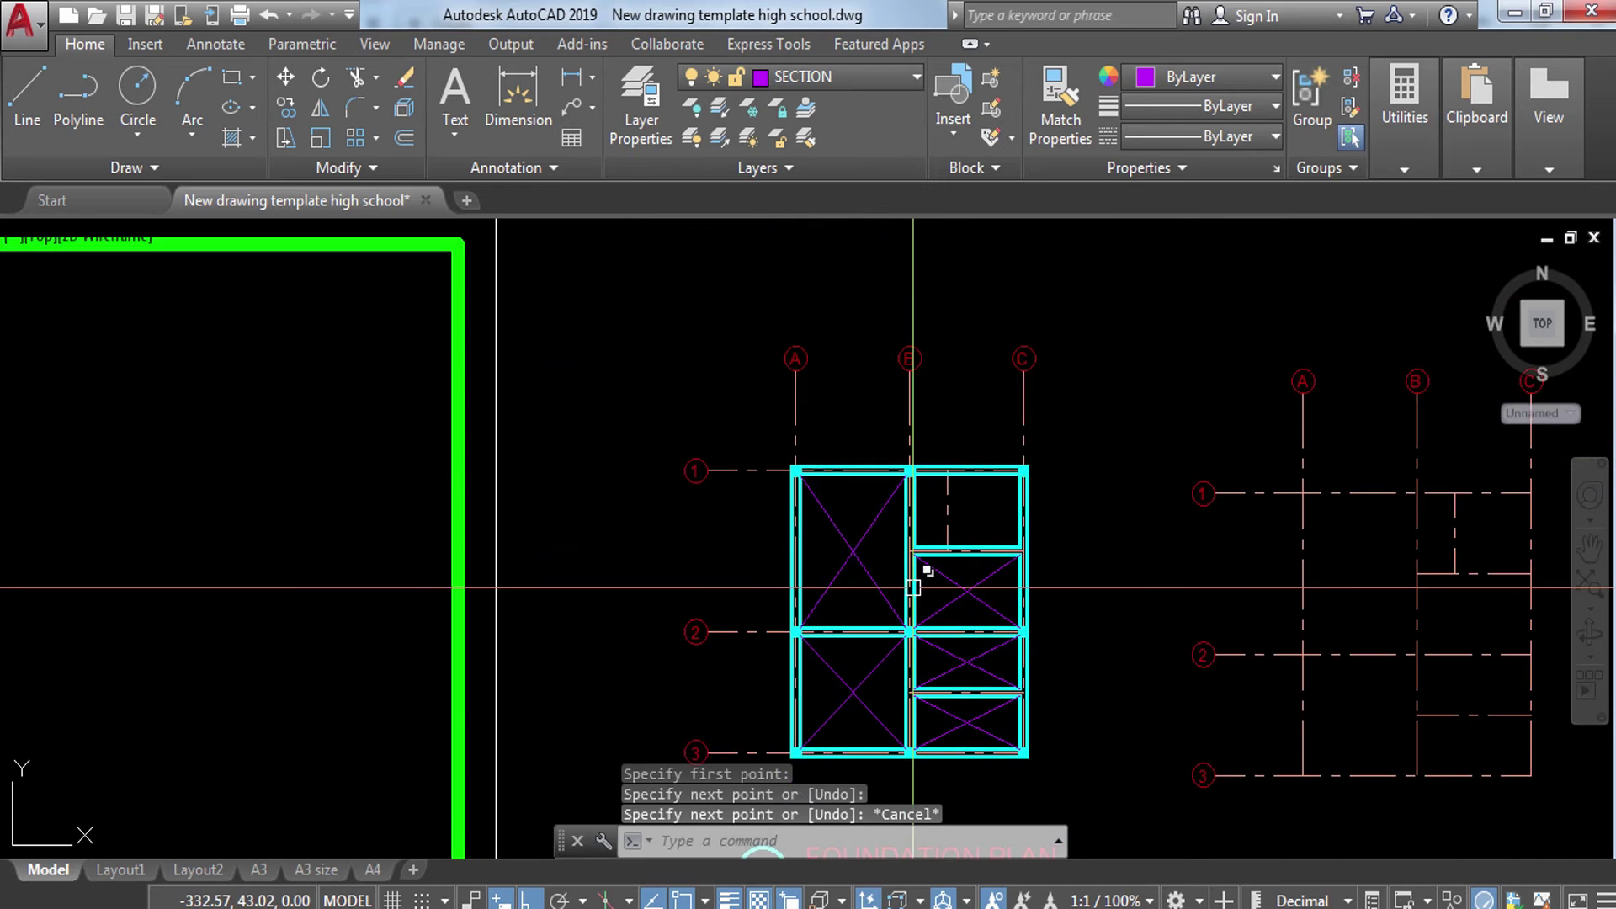
pyautogui.scroll(5, 931, 566)
pyautogui.press('Return')
pyautogui.click(902, 293)
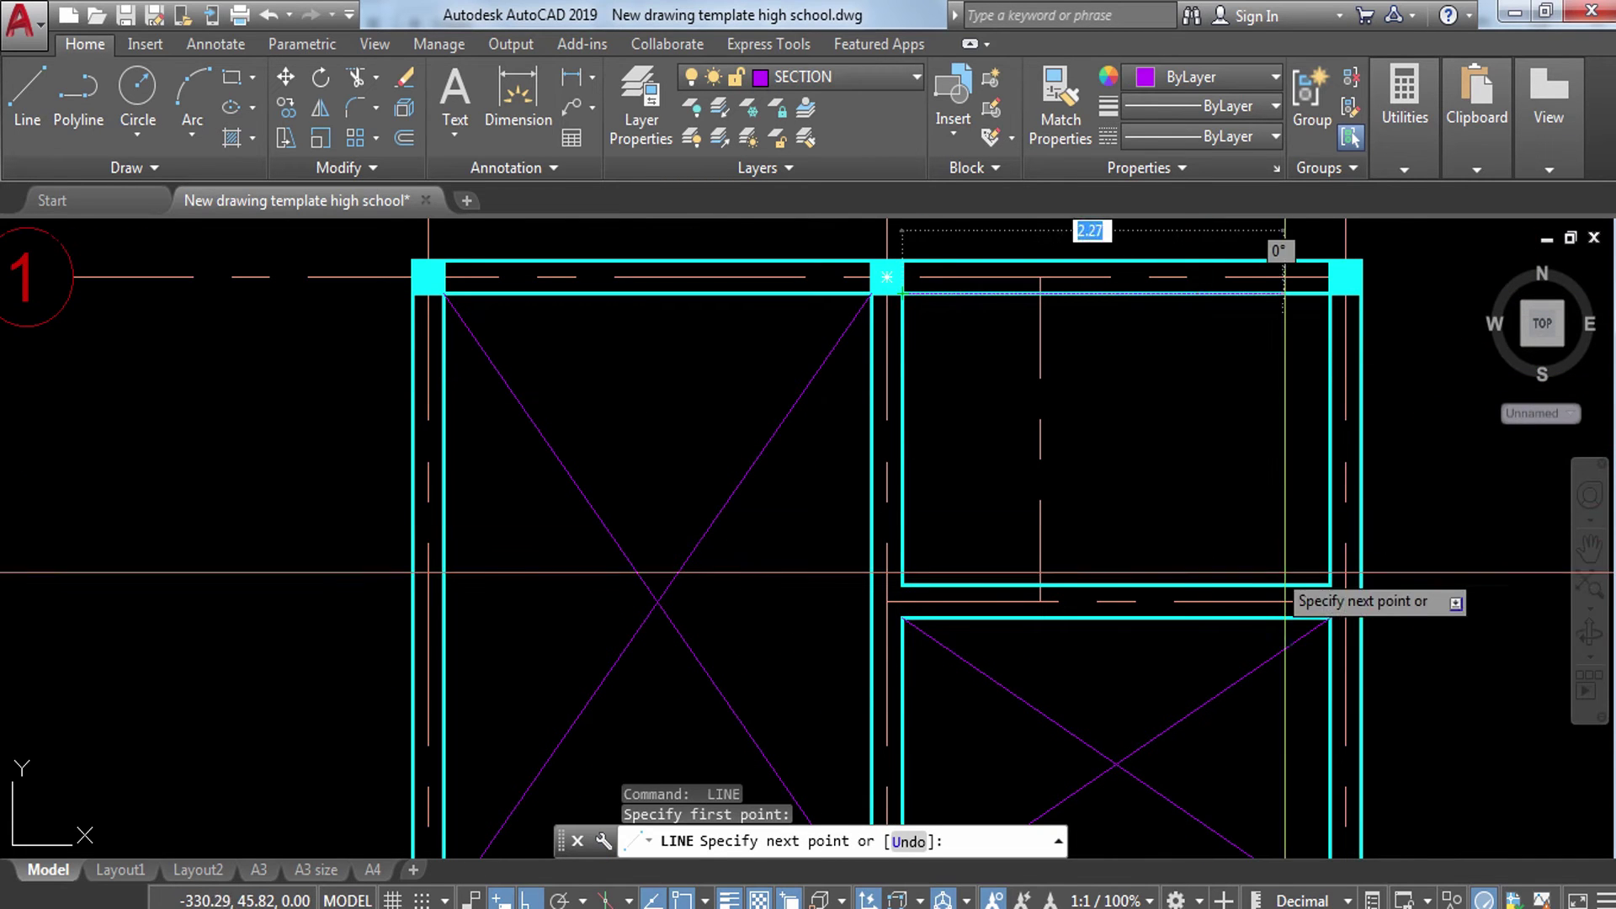
pyautogui.click(1330, 583)
pyautogui.press('Escape')
pyautogui.press('Return')
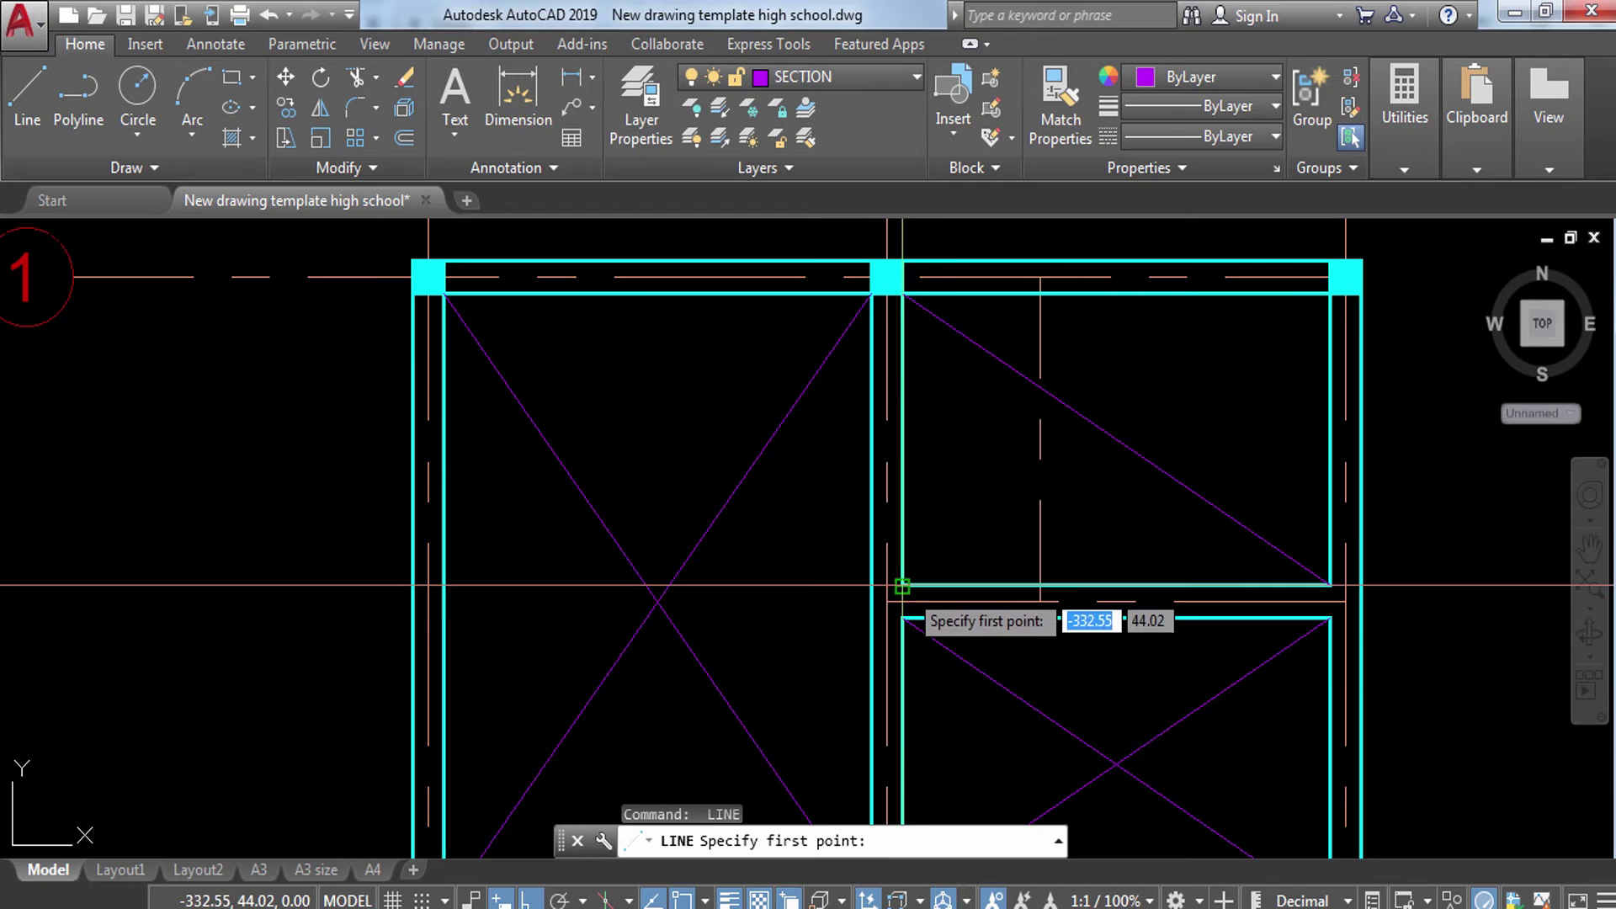
pyautogui.click(902, 583)
pyautogui.click(1330, 293)
pyautogui.press('Escape')
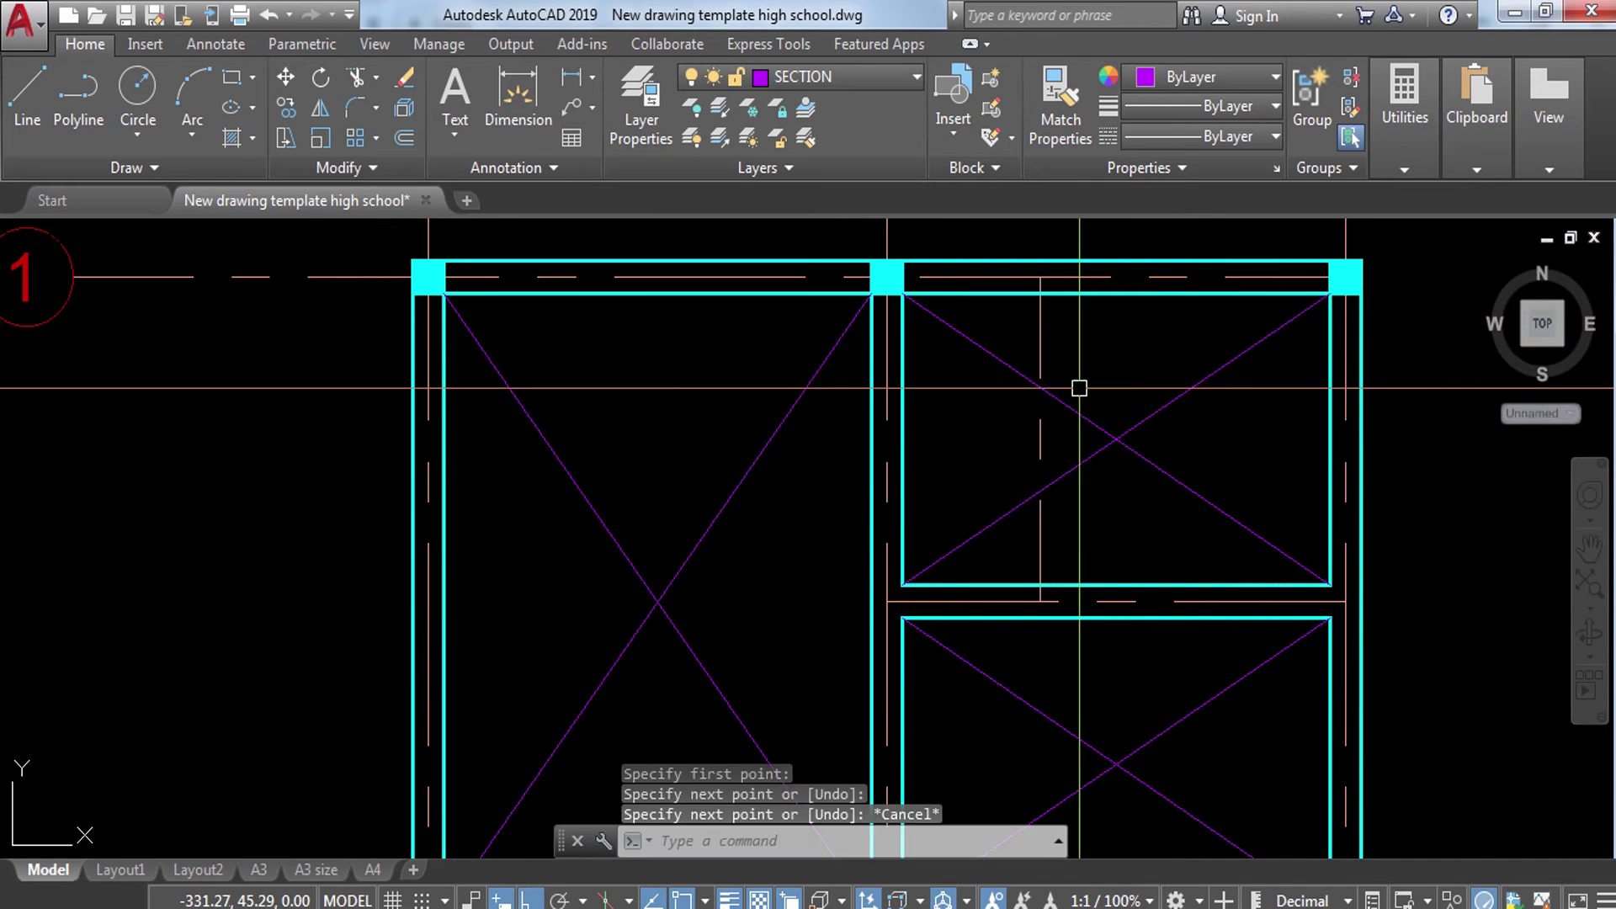
pyautogui.scroll(-5, 913, 347)
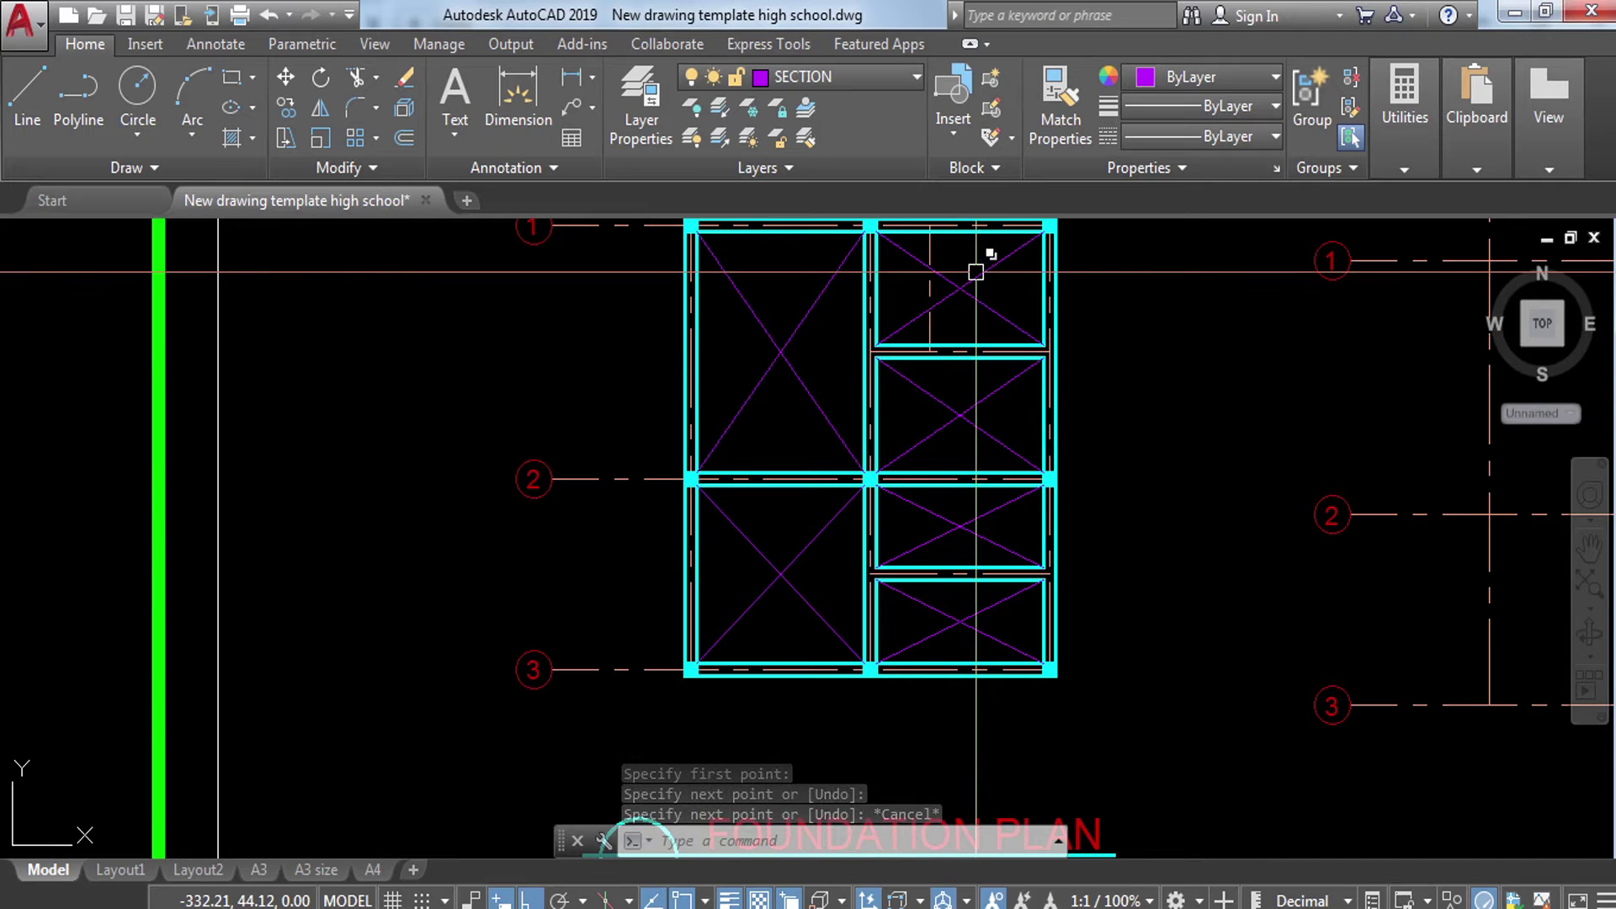
pyautogui.moveTo(765, 368); pyautogui.dragTo(767, 526, button='middle')
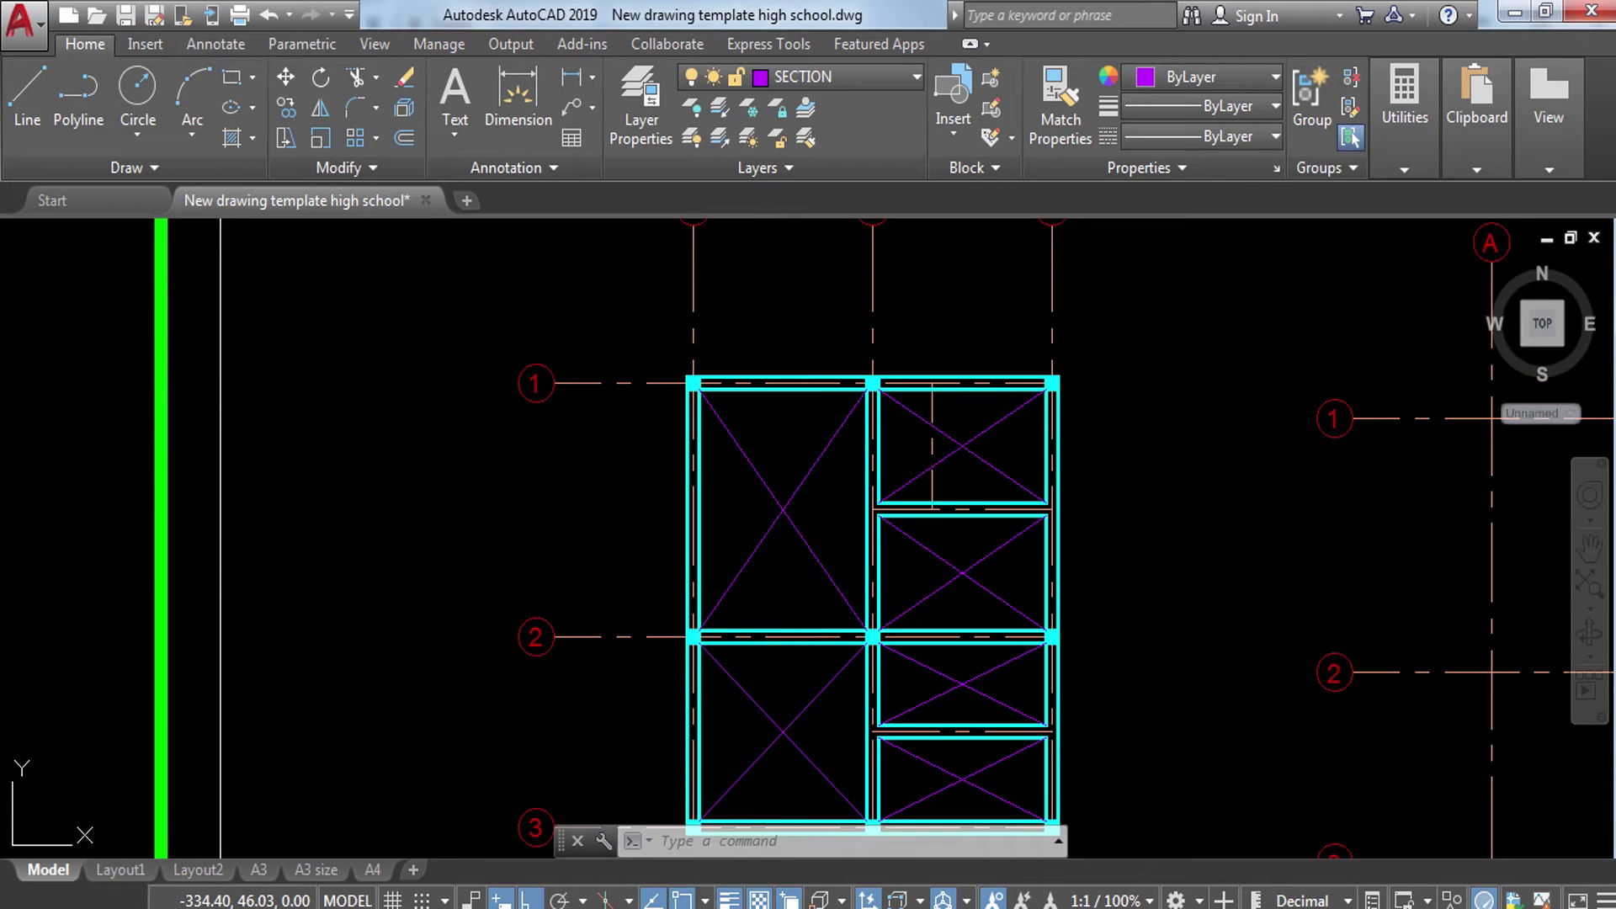
# Step: Place a 'B1' multiline text label above the left bay of the plan and select it
pyautogui.write('t')
pyautogui.press('Return')
pyautogui.click(741, 271)
pyautogui.click(789, 299)
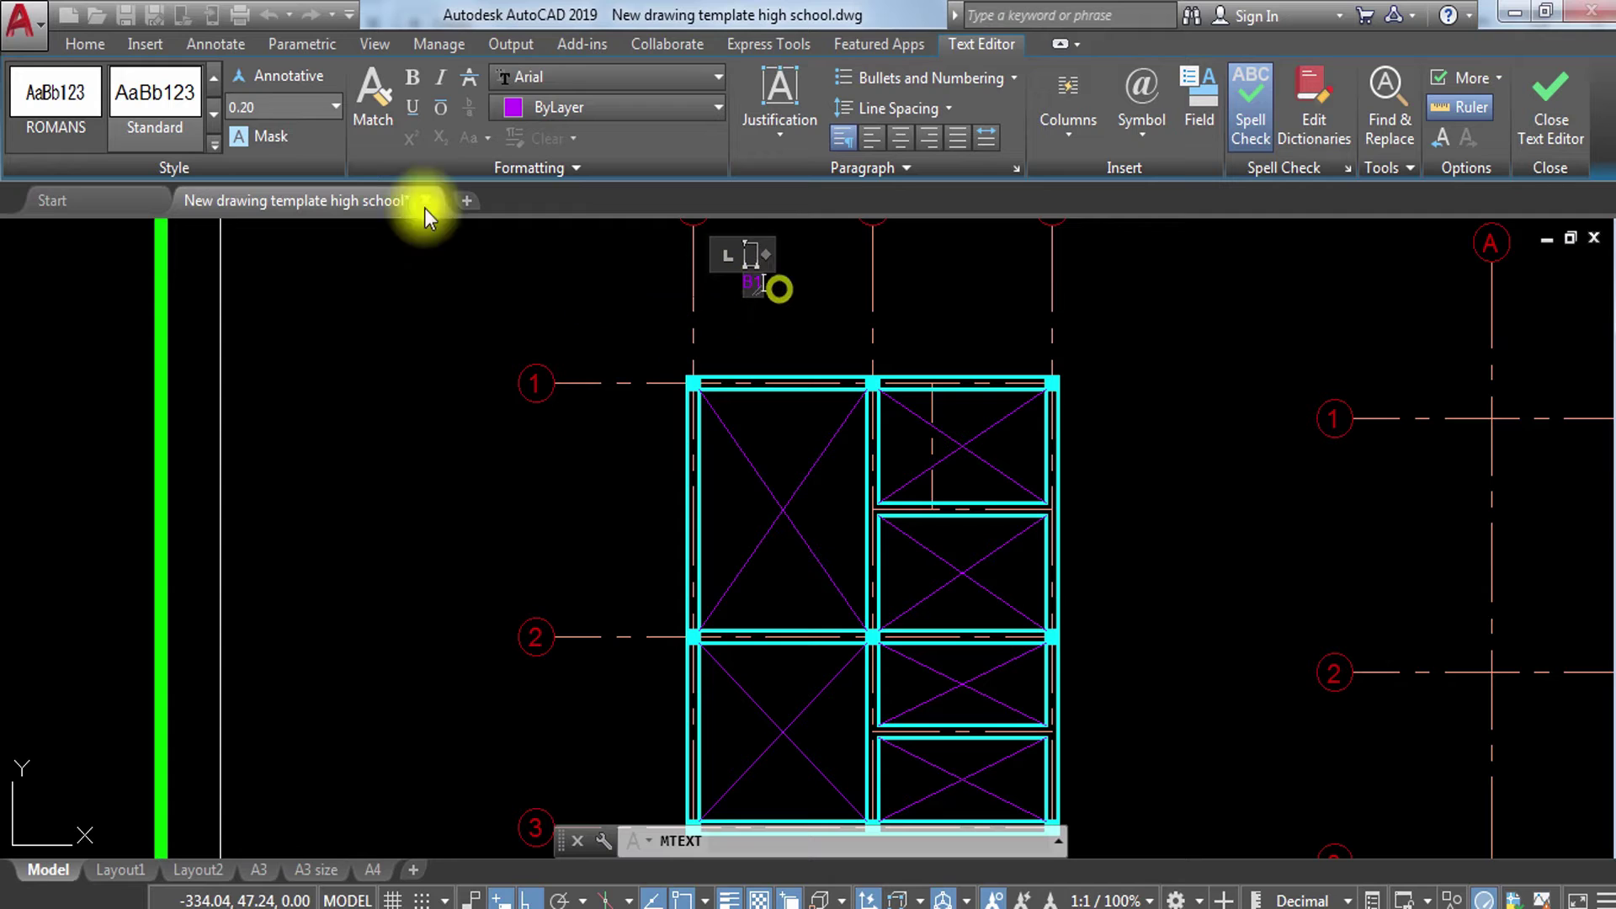
pyautogui.click(841, 335)
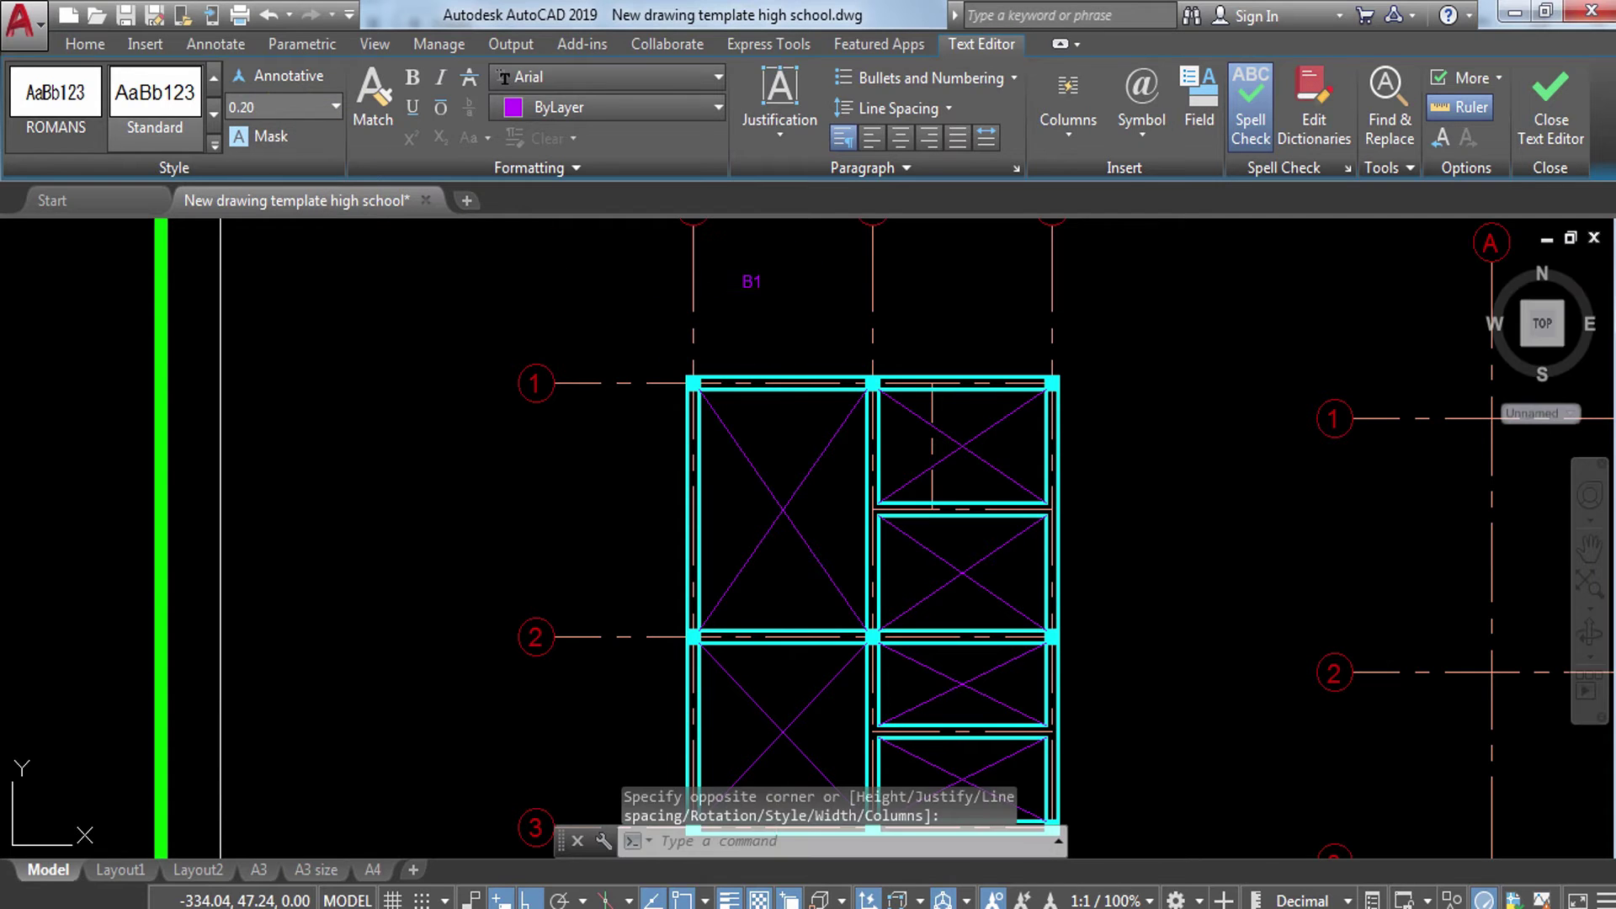
pyautogui.click(795, 255)
pyautogui.click(739, 322)
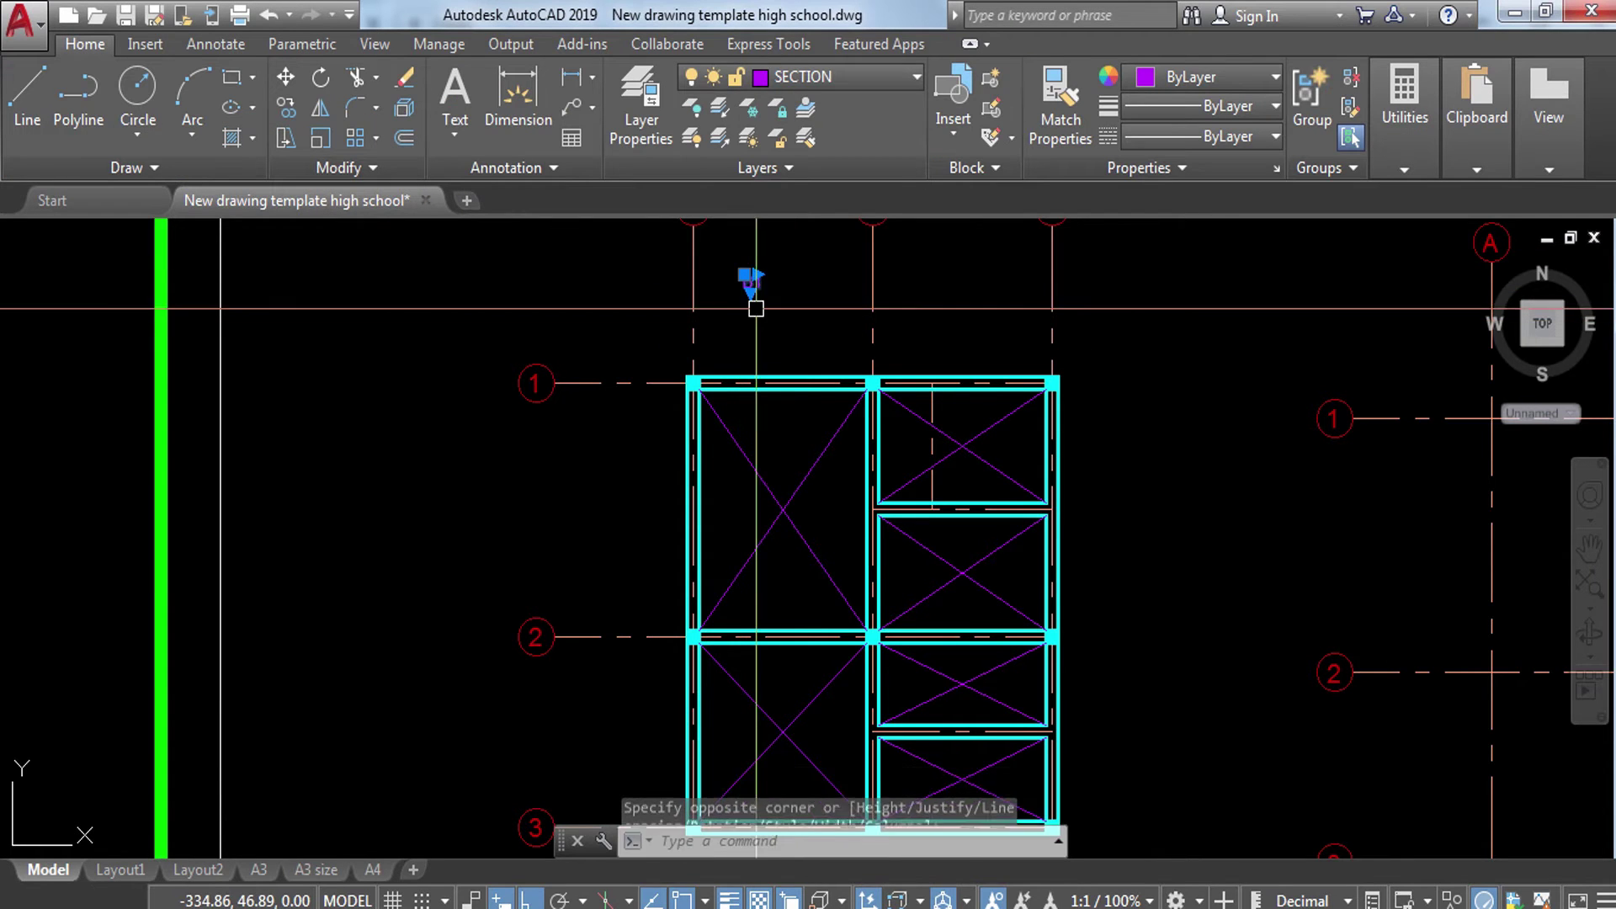
# Step: Make TEXT the current layer for the B1 label
pyautogui.click(882, 87)
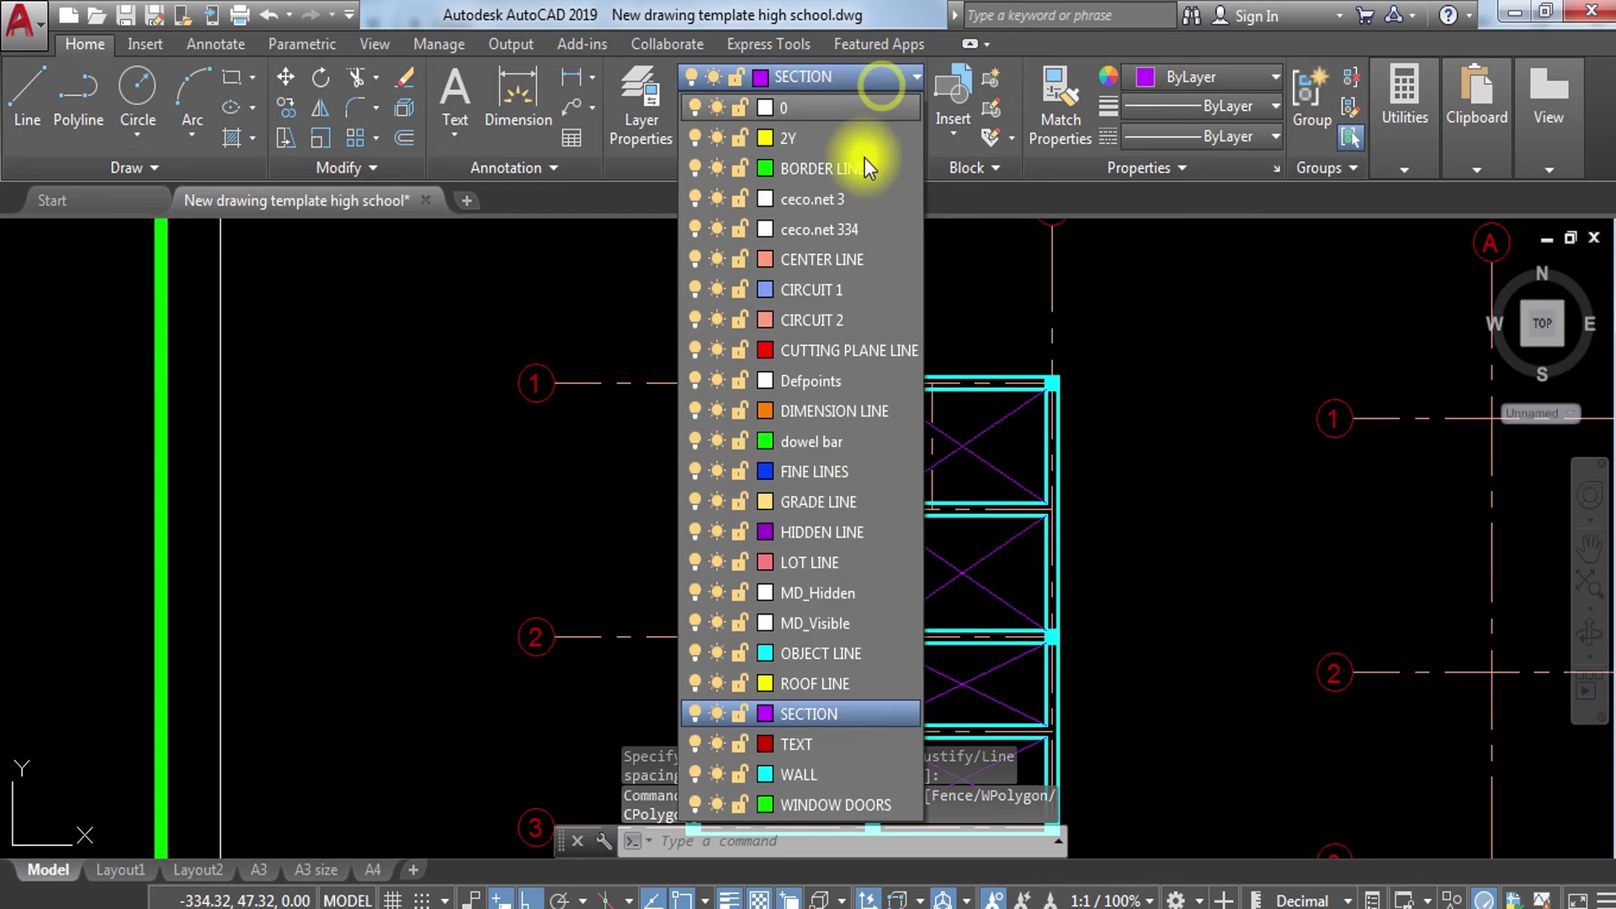
pyautogui.click(823, 744)
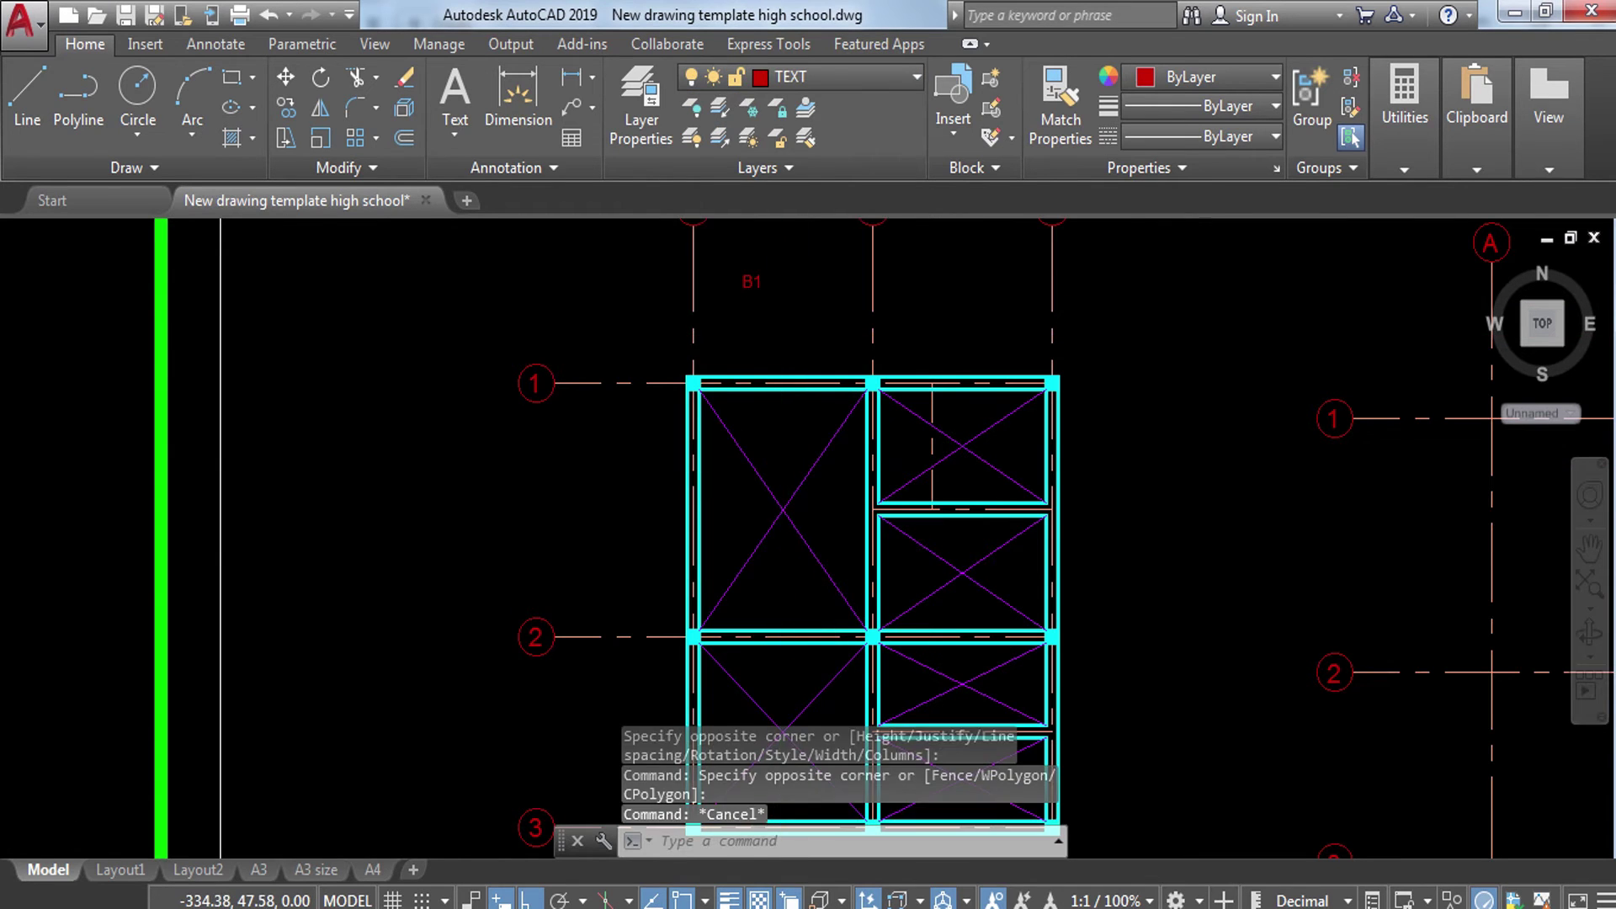
pyautogui.scroll(7, 781, 269)
pyautogui.click(786, 253)
# Step: Copy the B1 label with CO and place the first copy on a horizontal beam
pyautogui.click(607, 452)
pyautogui.write('co')
pyautogui.press('Return')
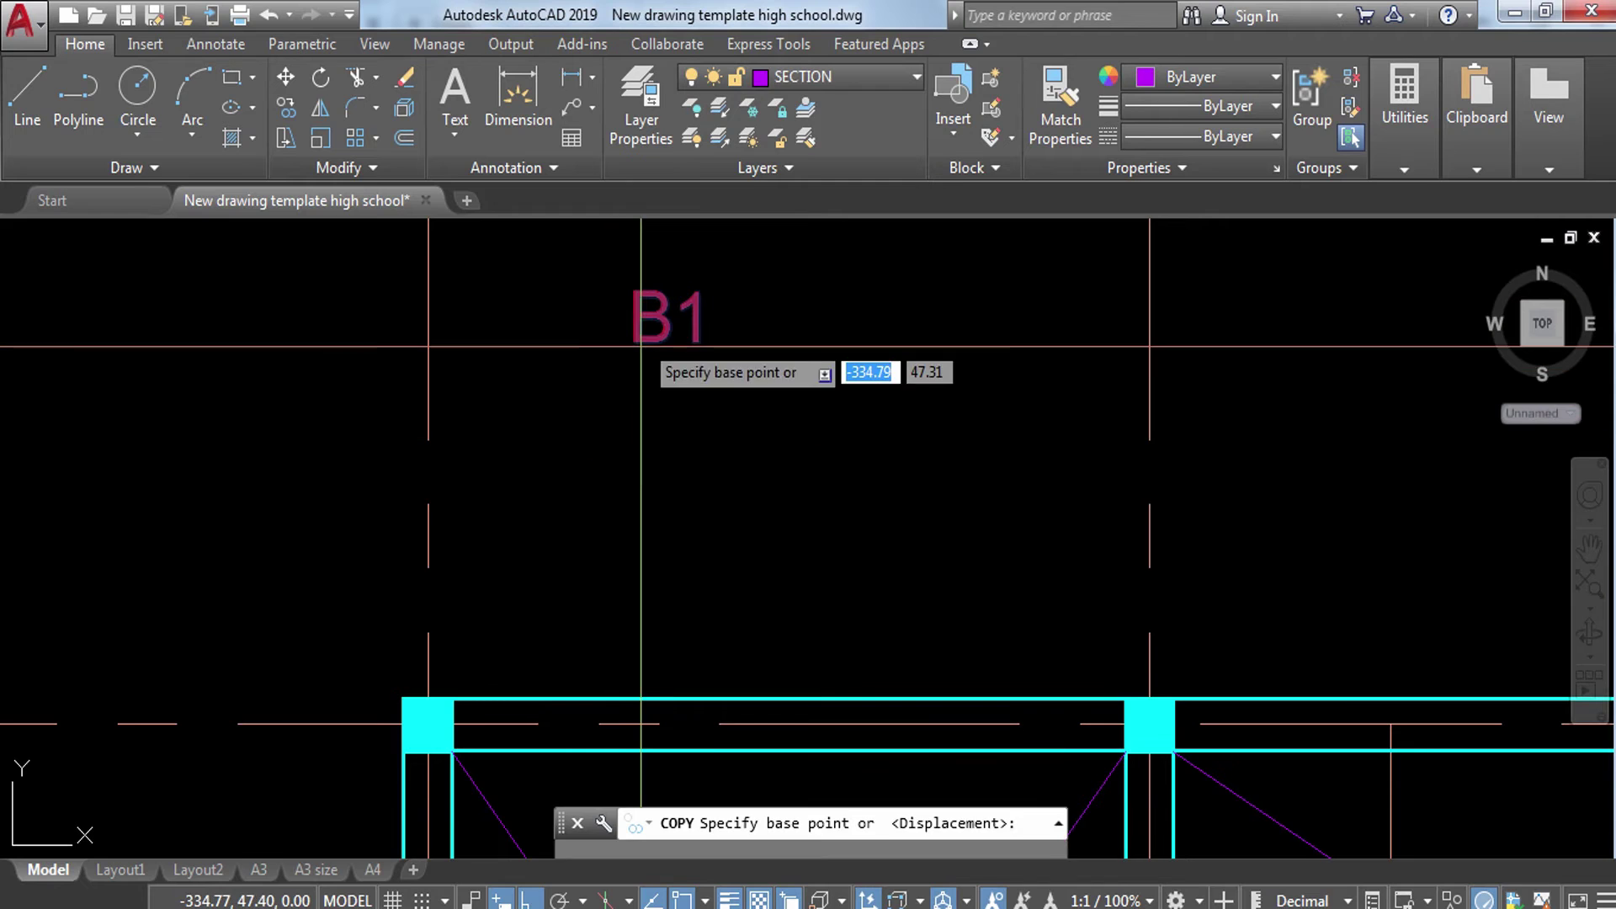
pyautogui.click(641, 346)
pyautogui.scroll(-5, 665, 425)
pyautogui.moveTo(720, 453); pyautogui.dragTo(717, 334, button='middle')
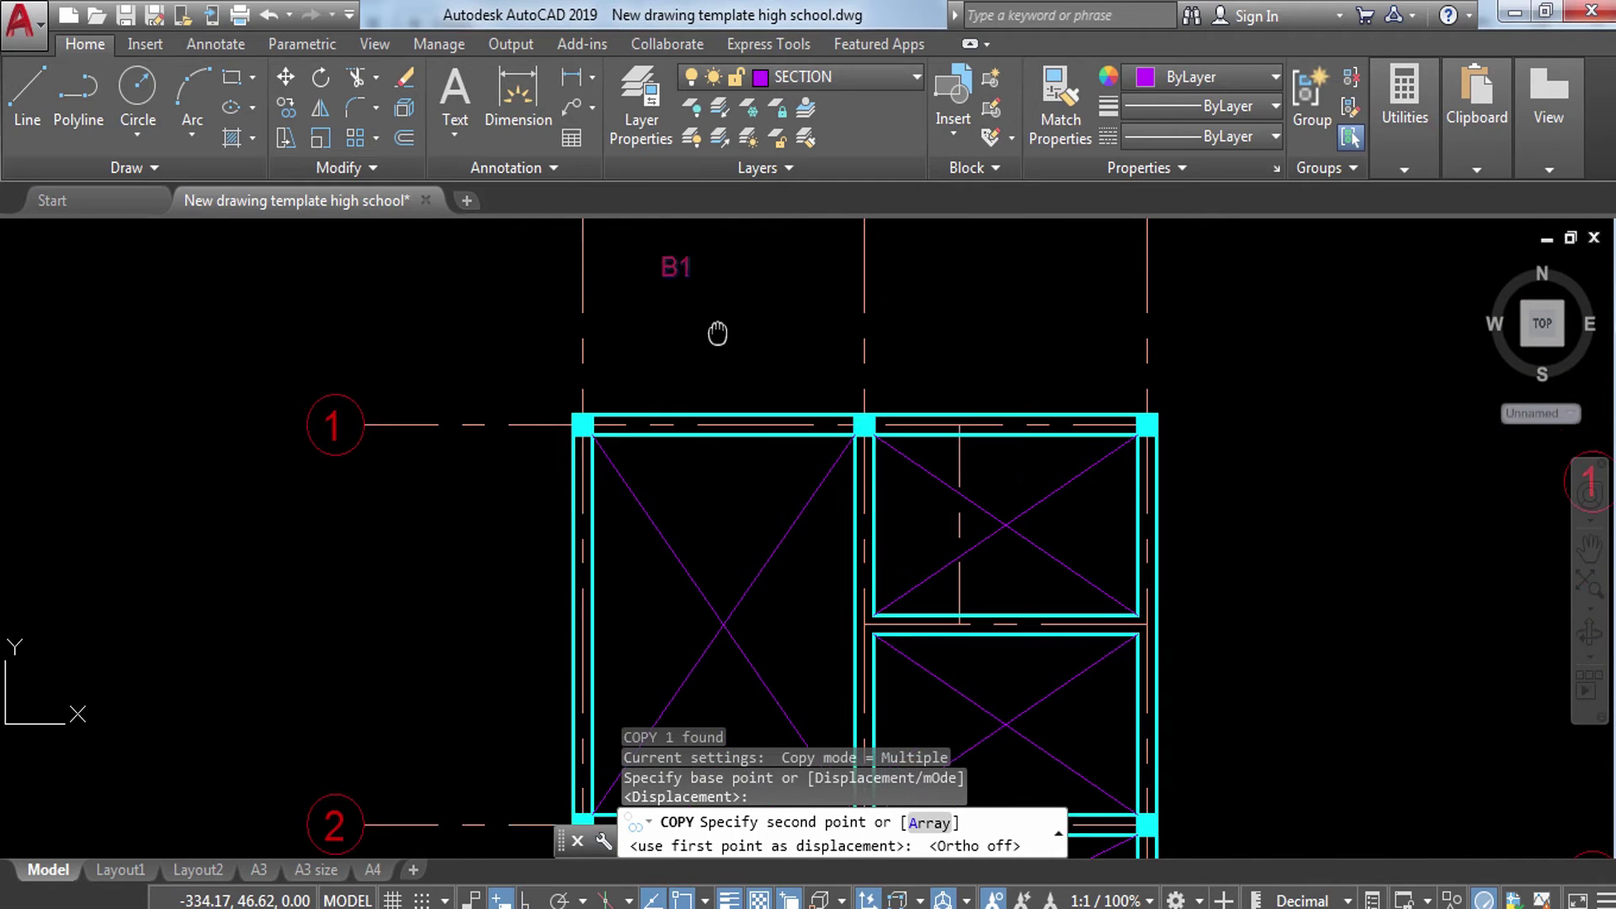
pyautogui.scroll(6, 721, 430)
pyautogui.click(930, 526)
pyautogui.moveTo(930, 526); pyautogui.dragTo(255, 483, button='middle')
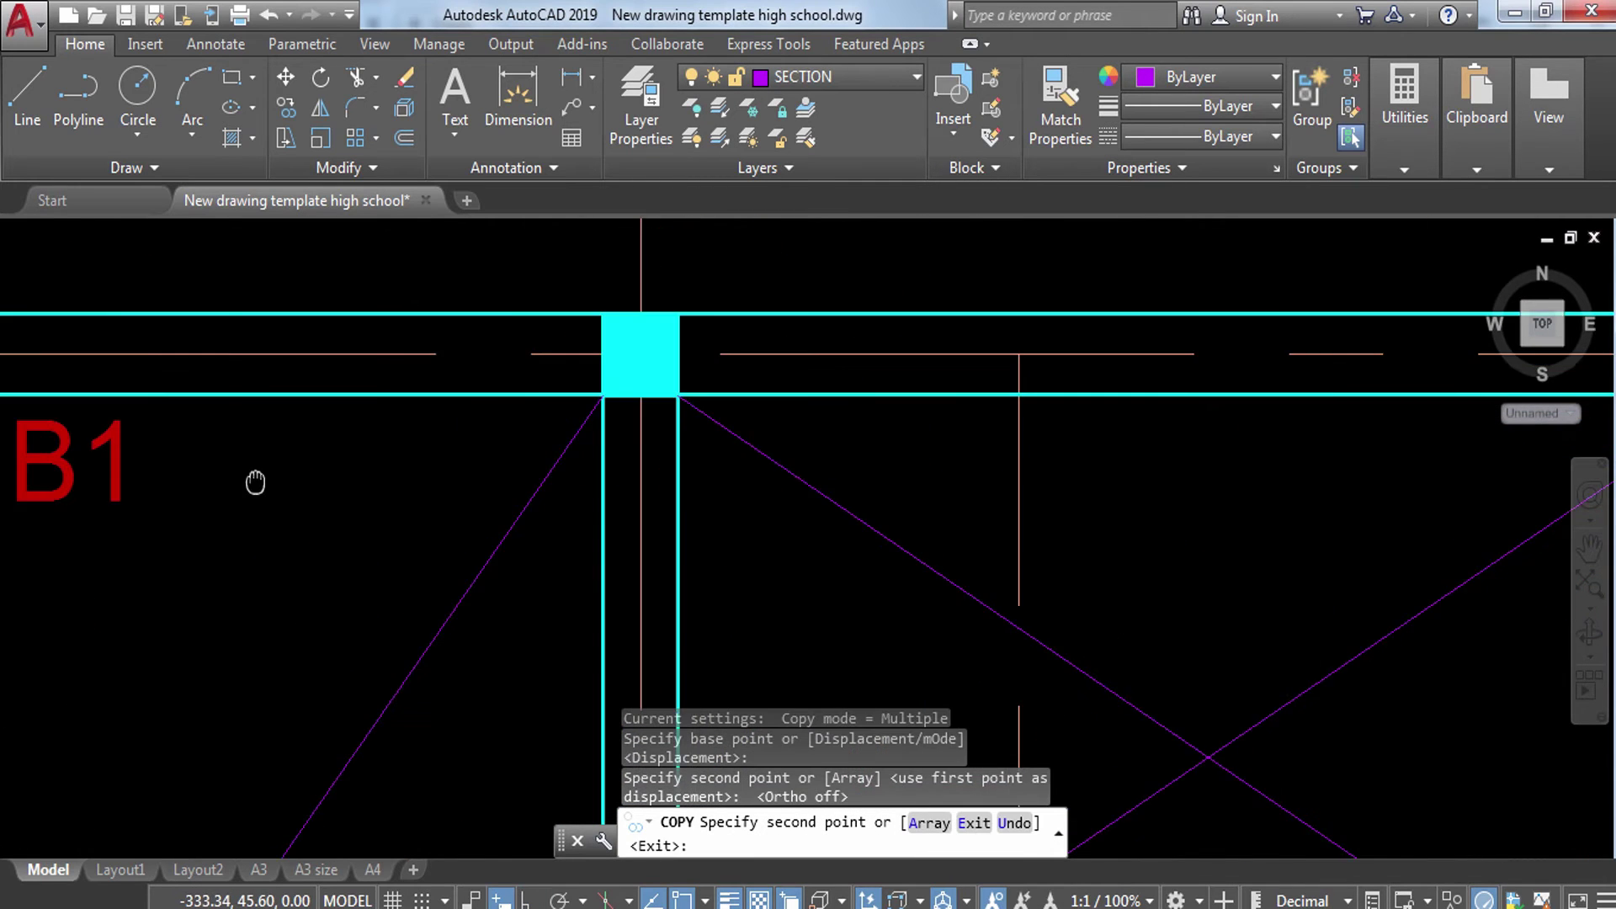
pyautogui.scroll(-5, 255, 483)
pyautogui.scroll(6, 462, 468)
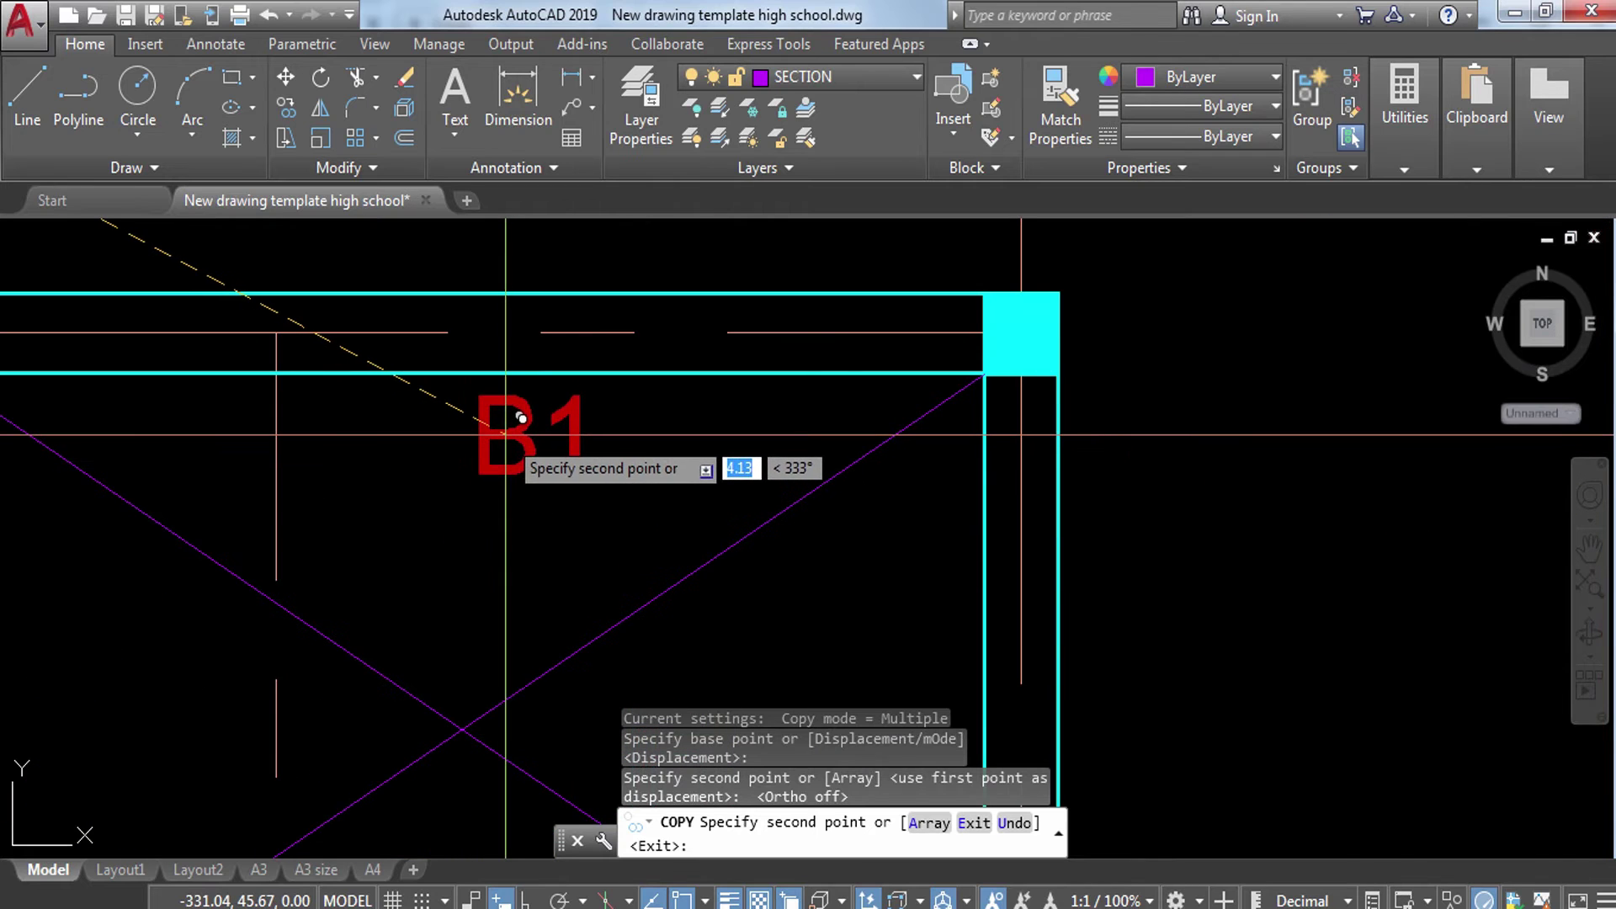
pyautogui.scroll(-5, 539, 441)
pyautogui.scroll(6, 541, 577)
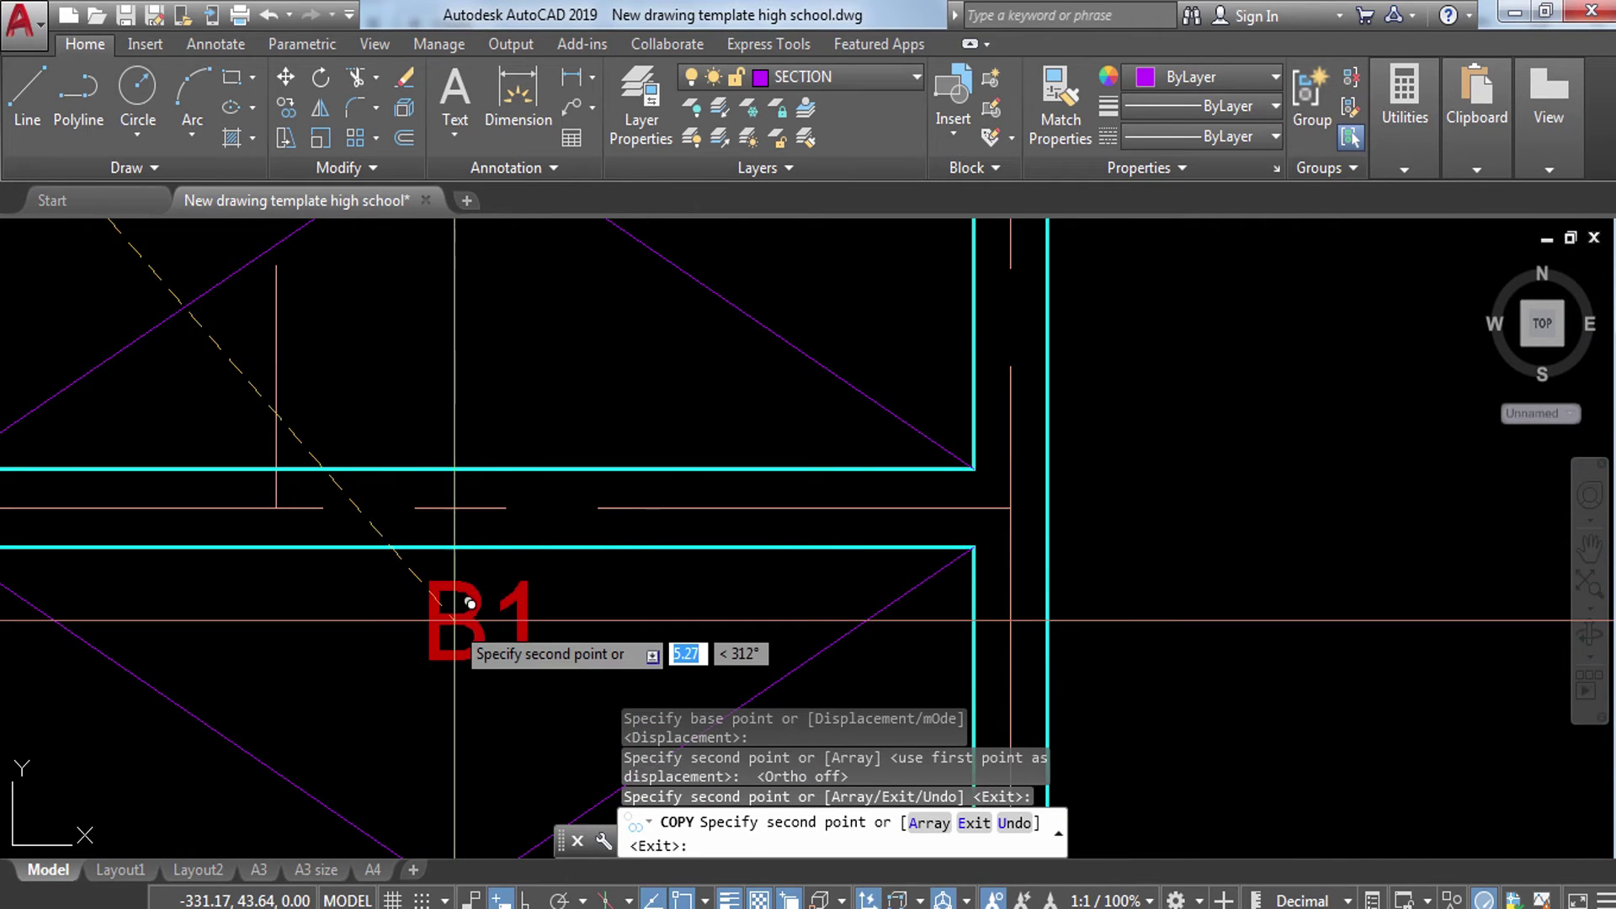
pyautogui.scroll(-5, 443, 596)
pyautogui.scroll(6, 508, 480)
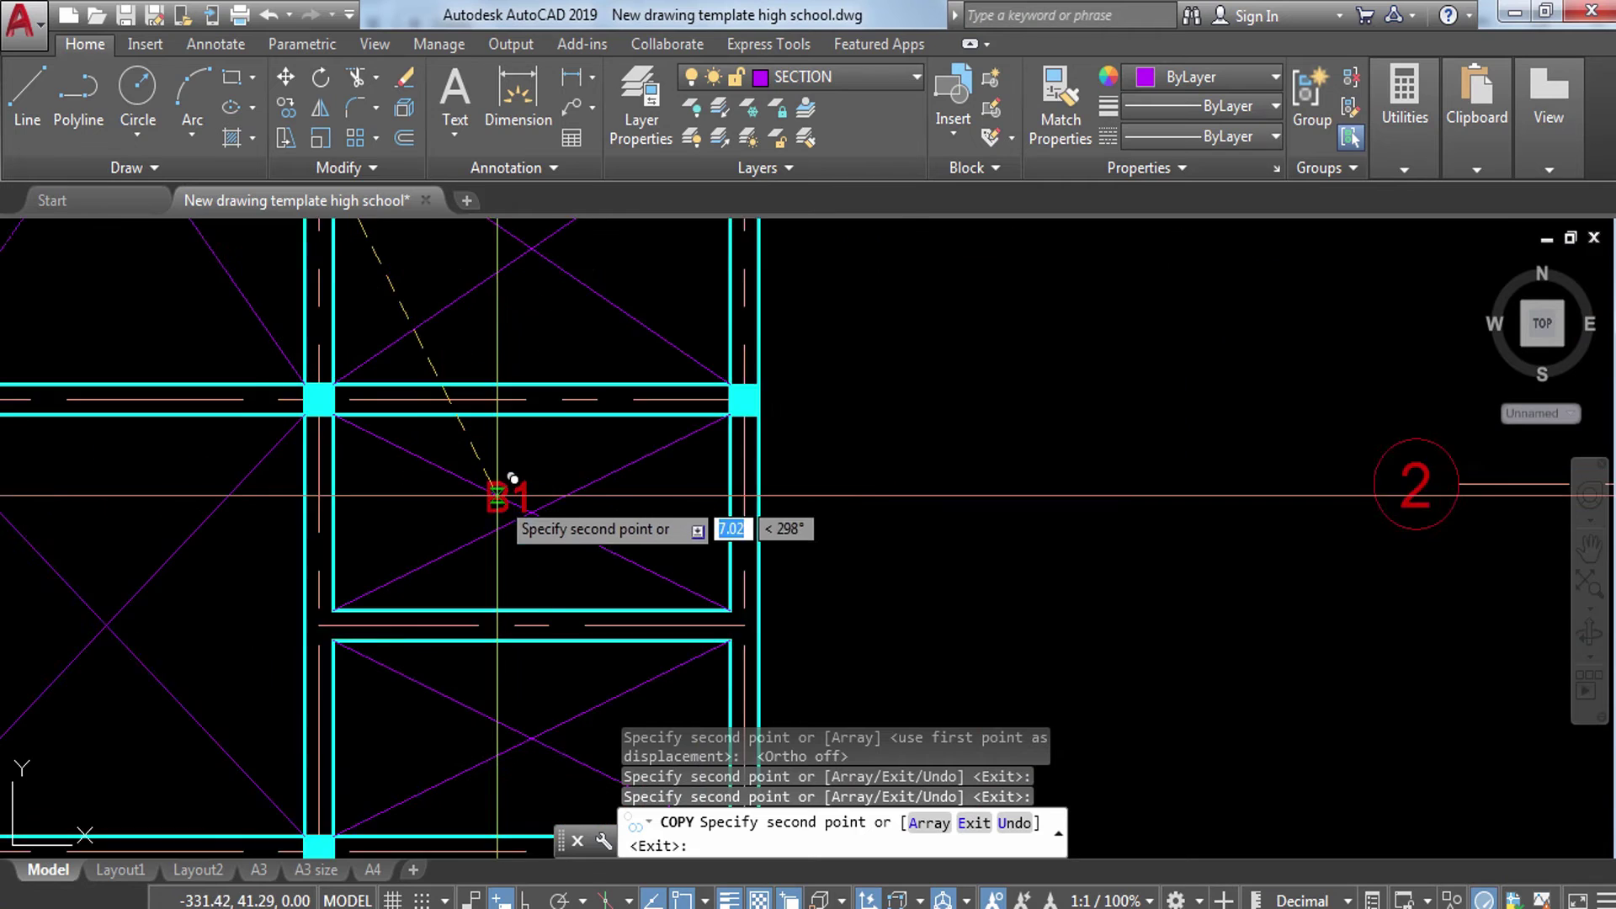
pyautogui.scroll(-2, 563, 389)
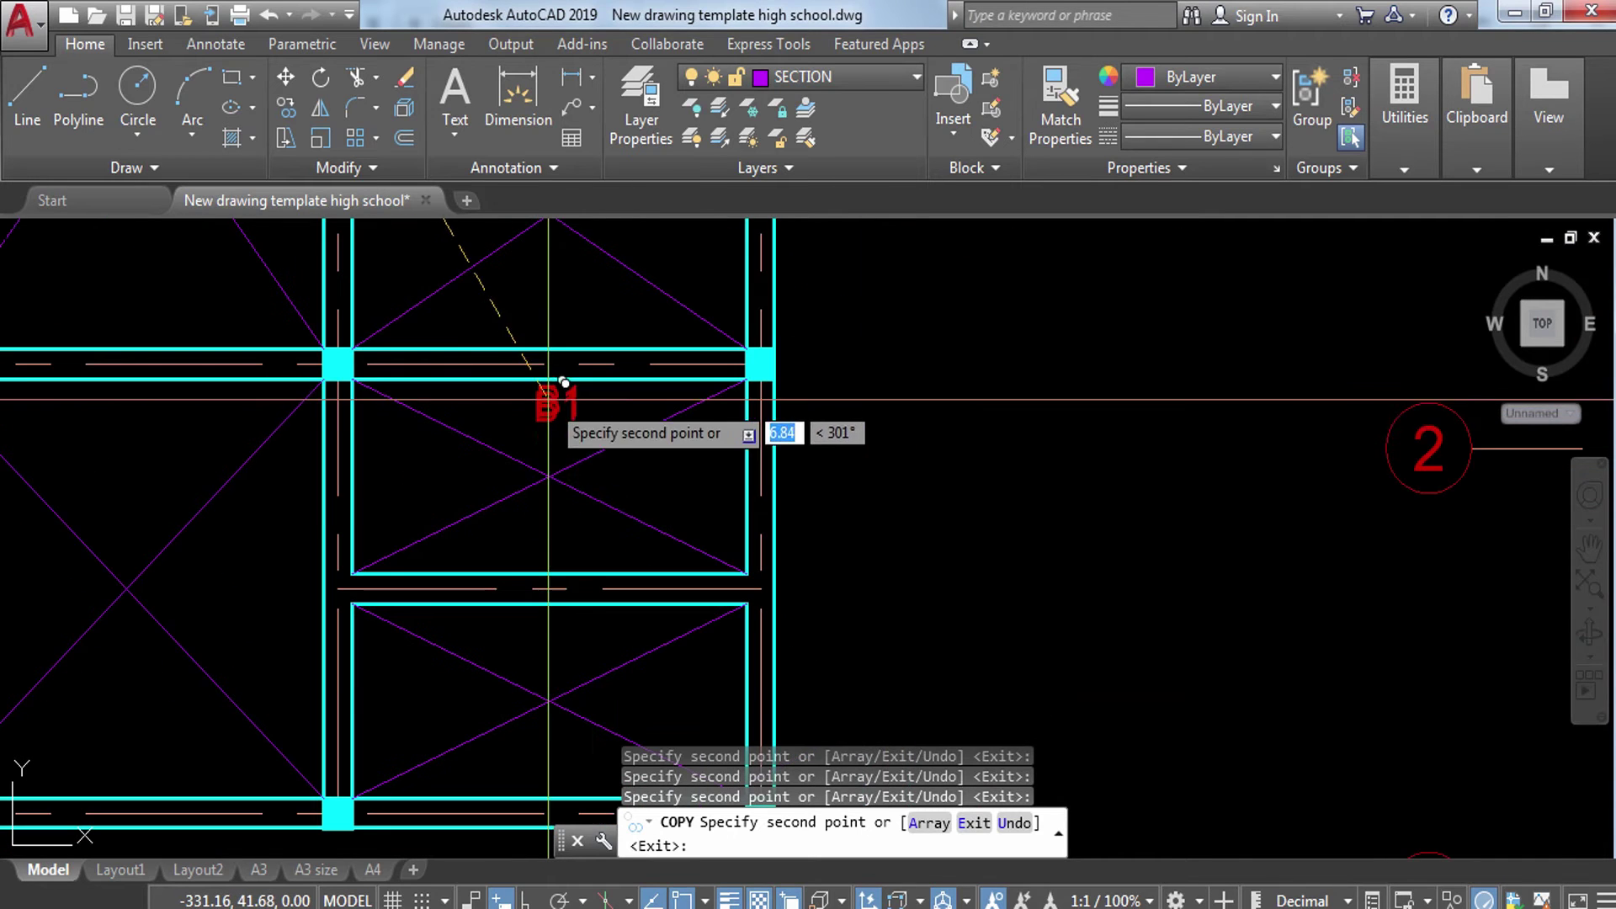
# Step: Place further B1 copies in the lower bay and below the left and right bays
pyautogui.click(538, 628)
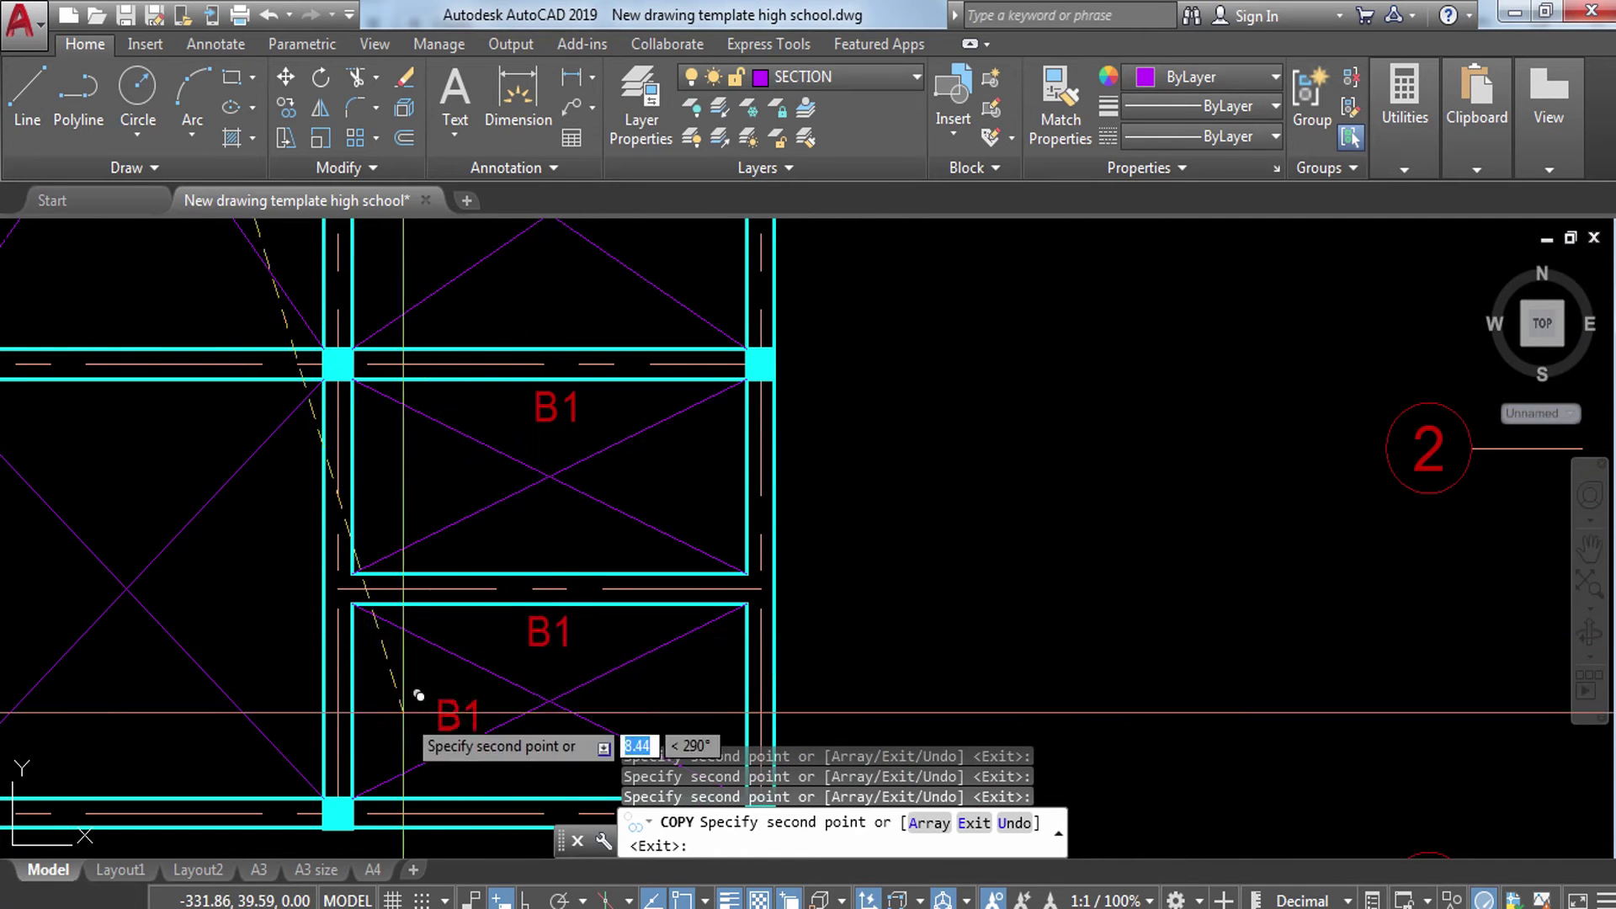
pyautogui.moveTo(402, 707); pyautogui.dragTo(776, 506, button='middle')
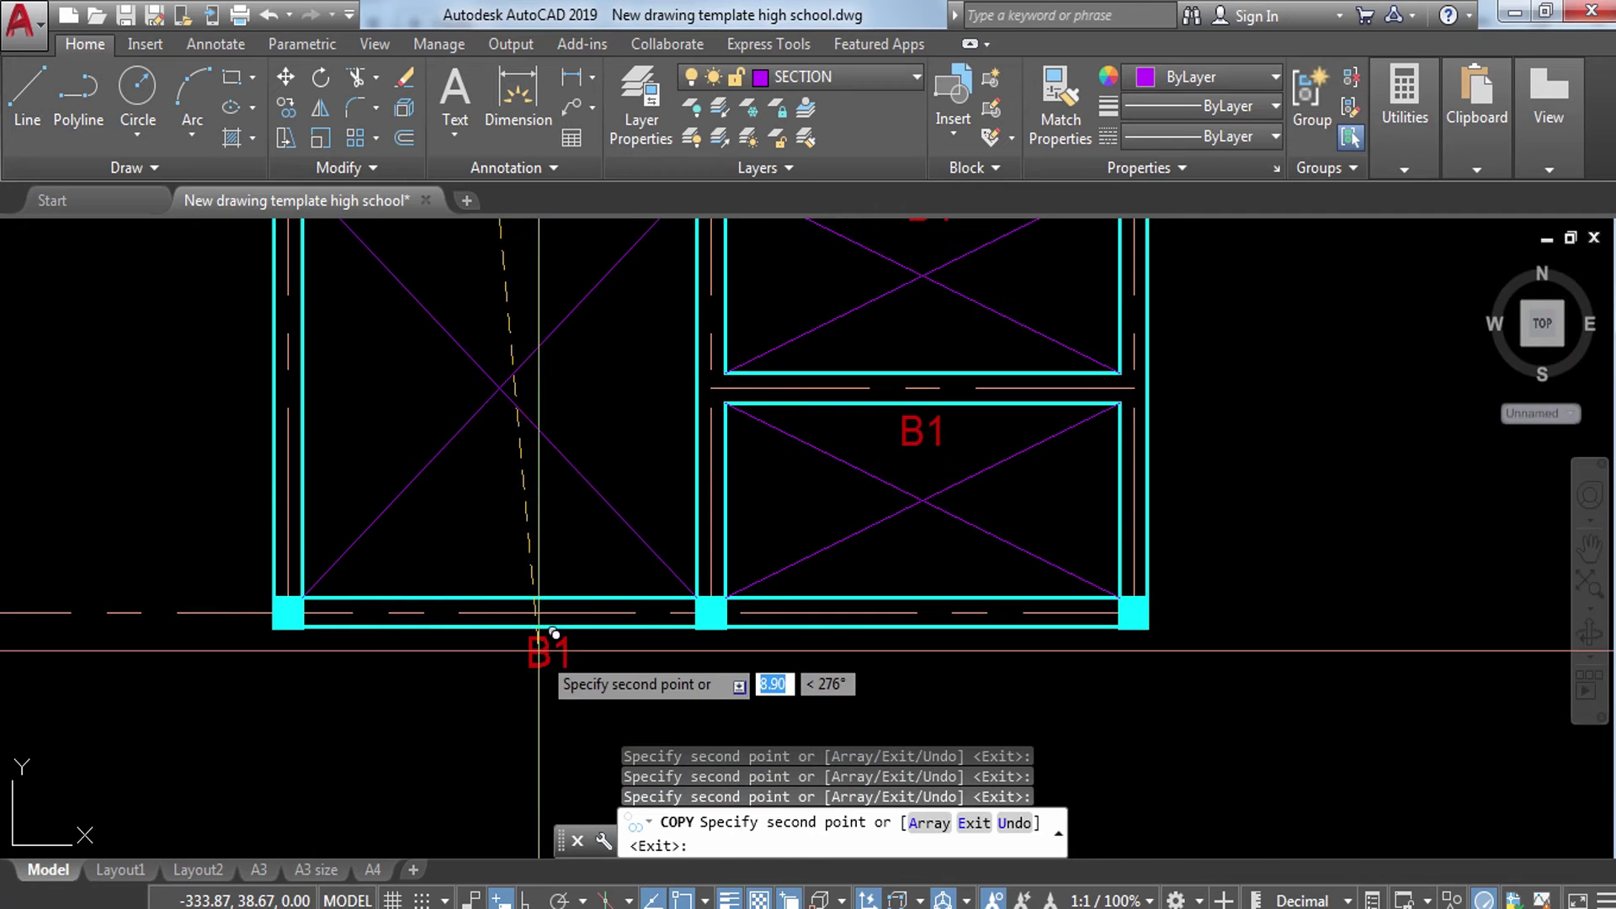
pyautogui.click(506, 637)
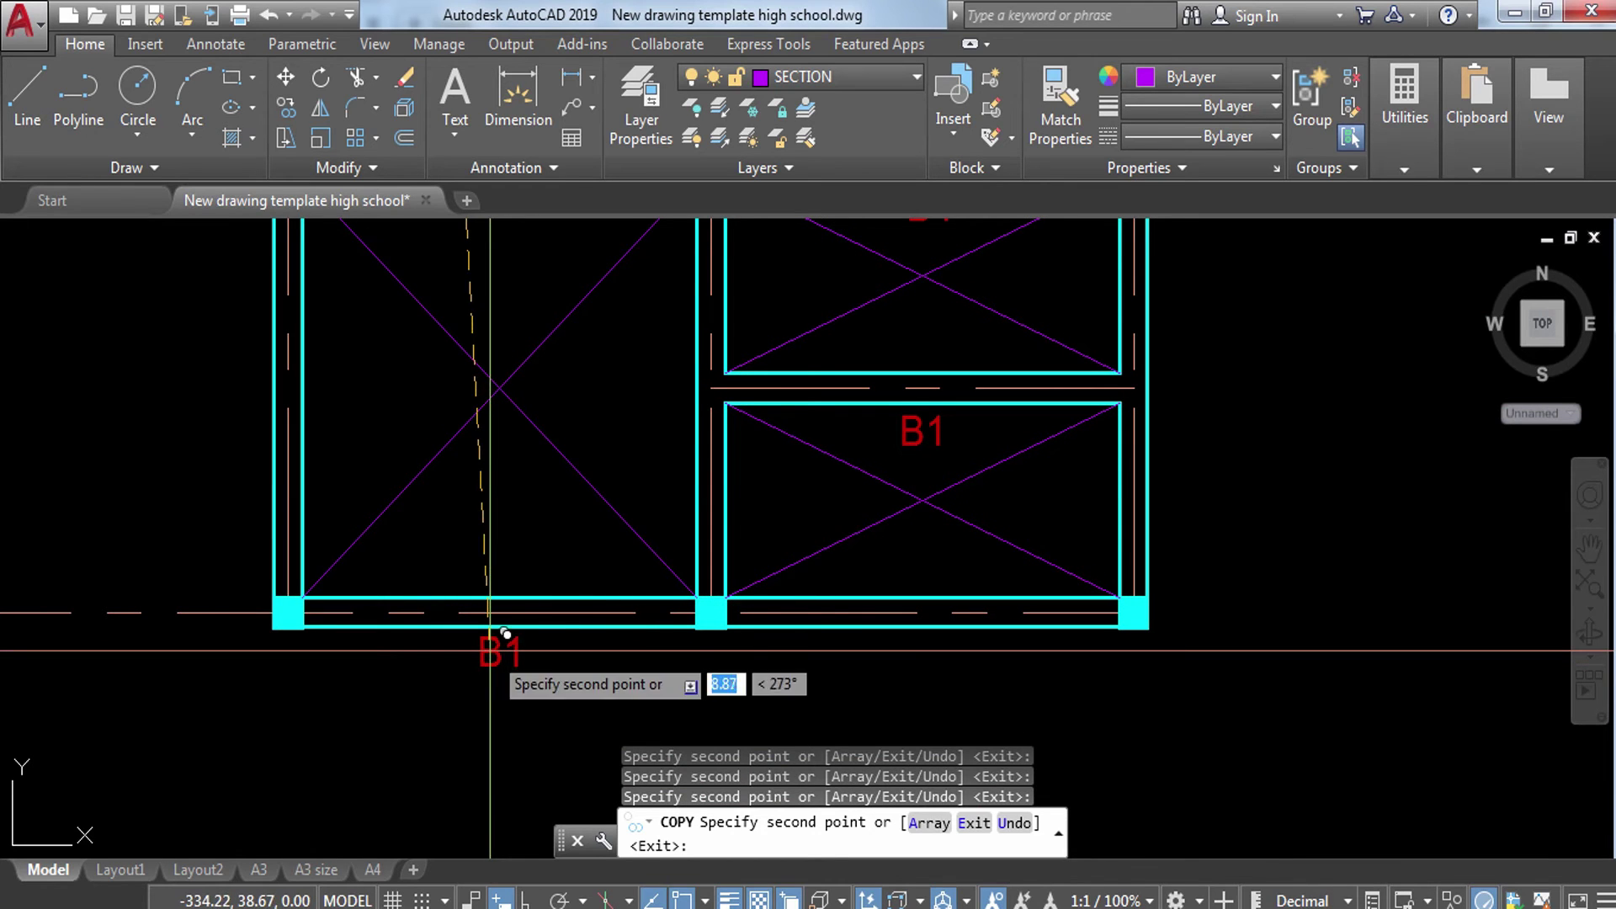
pyautogui.click(905, 650)
pyautogui.press('Escape')
# Step: Select the original B1 label again
pyautogui.scroll(-6, 768, 599)
pyautogui.scroll(8, 710, 295)
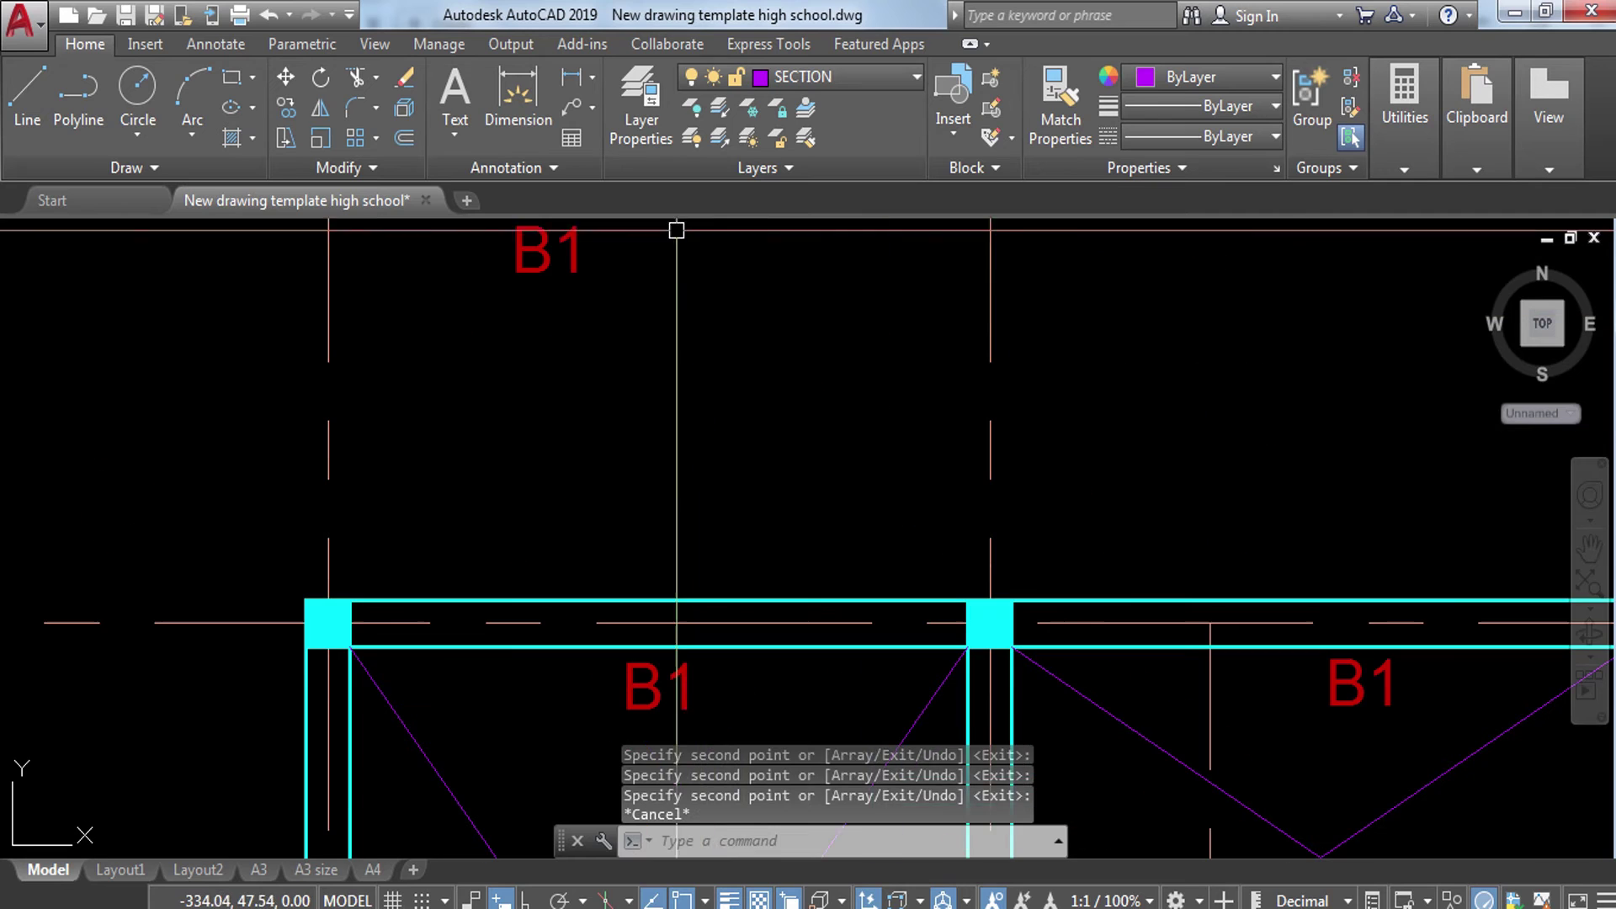
pyautogui.click(672, 229)
pyautogui.click(508, 385)
# Step: Rotate the B1 label 90° with Ortho on so it stands vertical
pyautogui.click(507, 388)
pyautogui.write('RO')
pyautogui.press('Return')
pyautogui.moveTo(517, 406); pyautogui.dragTo(618, 622, button='middle')
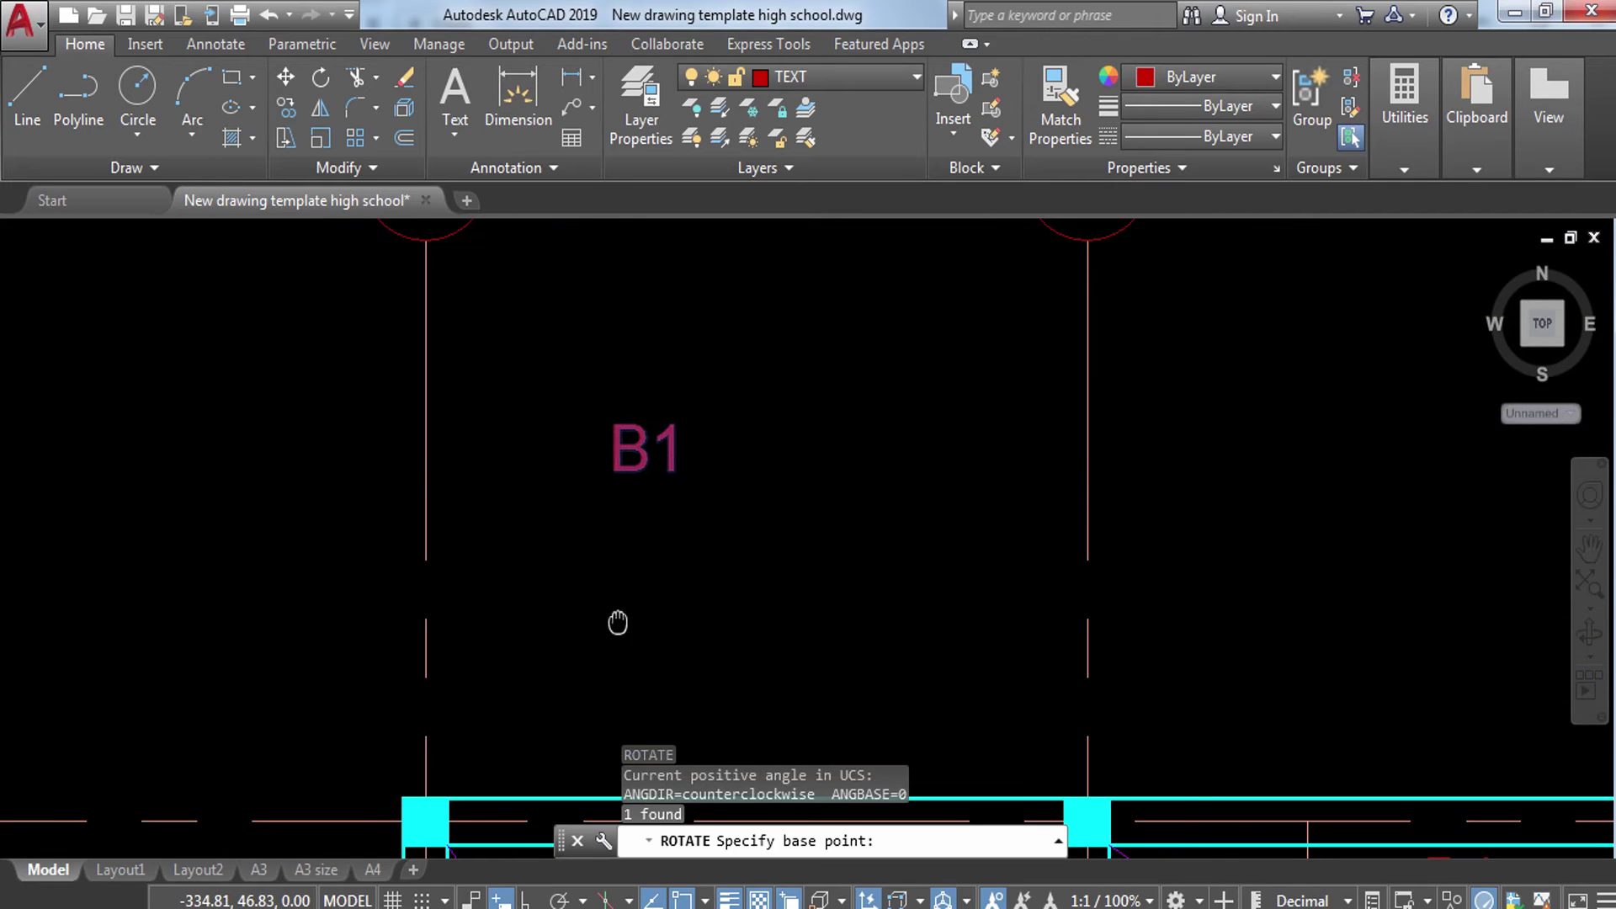
pyautogui.click(651, 462)
pyautogui.press('F8')
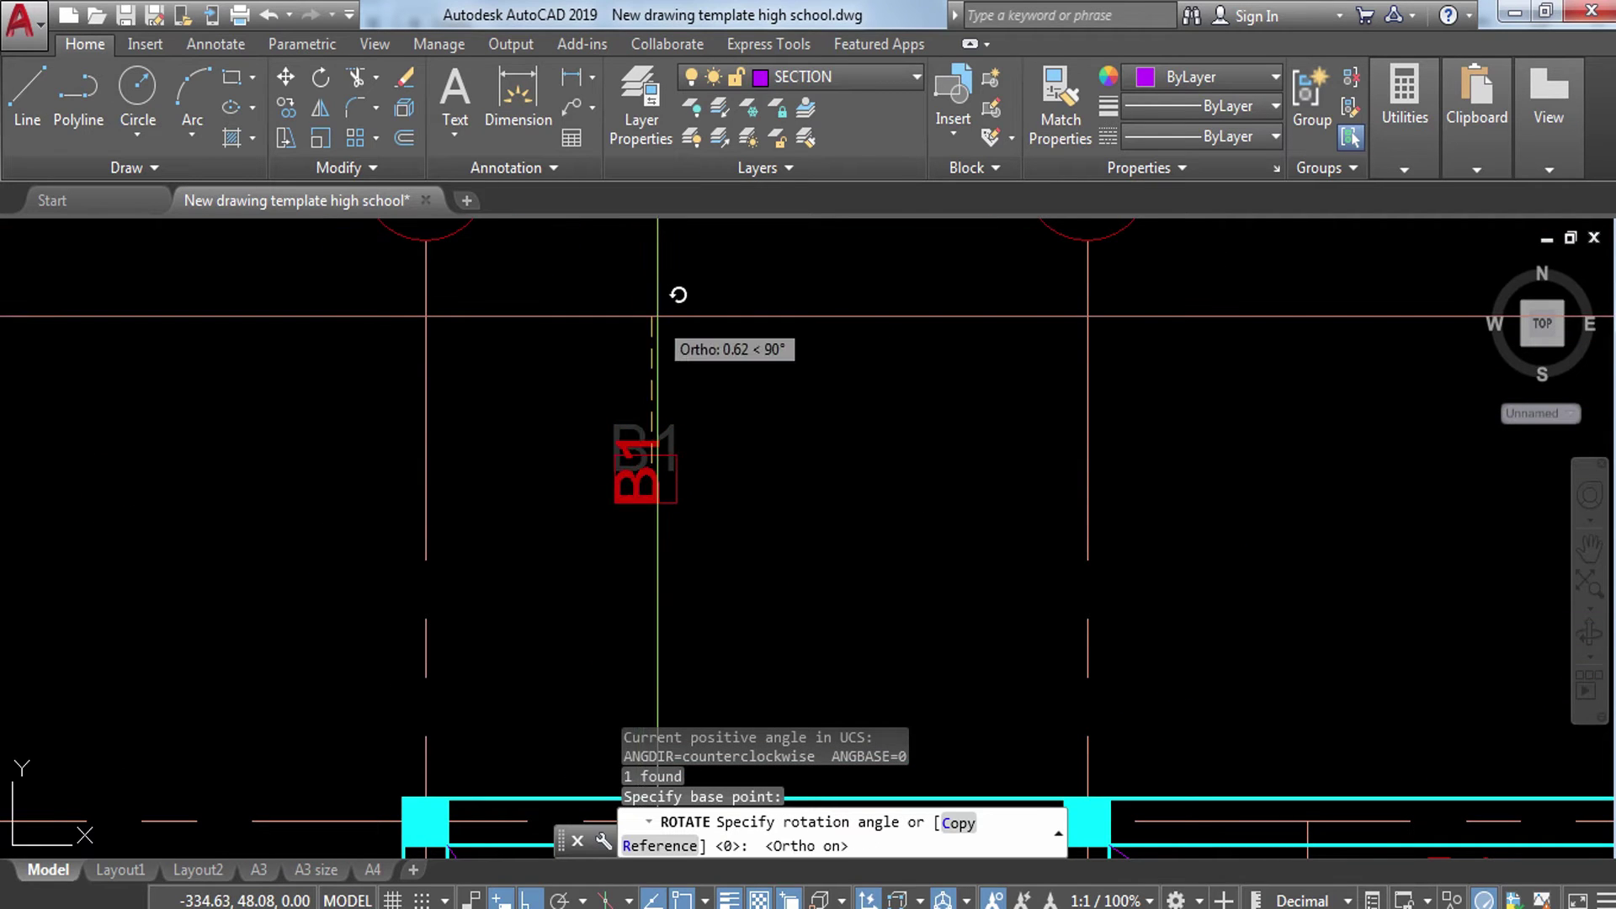
pyautogui.click(698, 294)
# Step: Copy the vertical B1 label onto the left beam and the other vertical beams
pyautogui.click(586, 595)
pyautogui.write('CO')
pyautogui.press('Return')
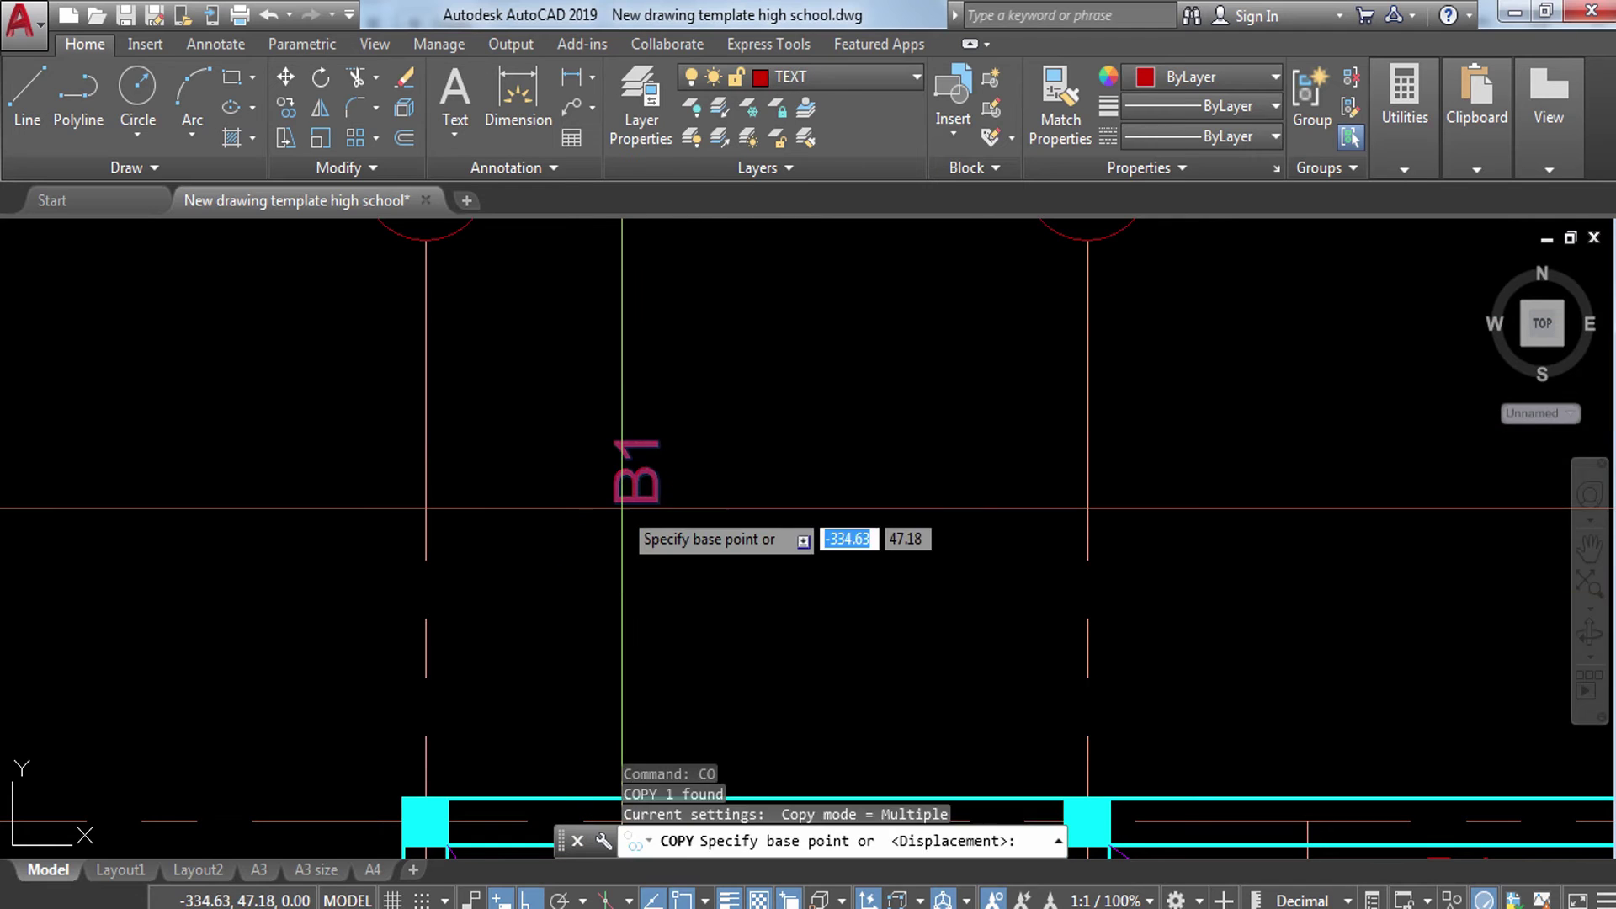
pyautogui.click(637, 474)
pyautogui.press('F8')
pyautogui.scroll(-3, 680, 556)
pyautogui.moveTo(696, 540); pyautogui.dragTo(661, 337, button='middle')
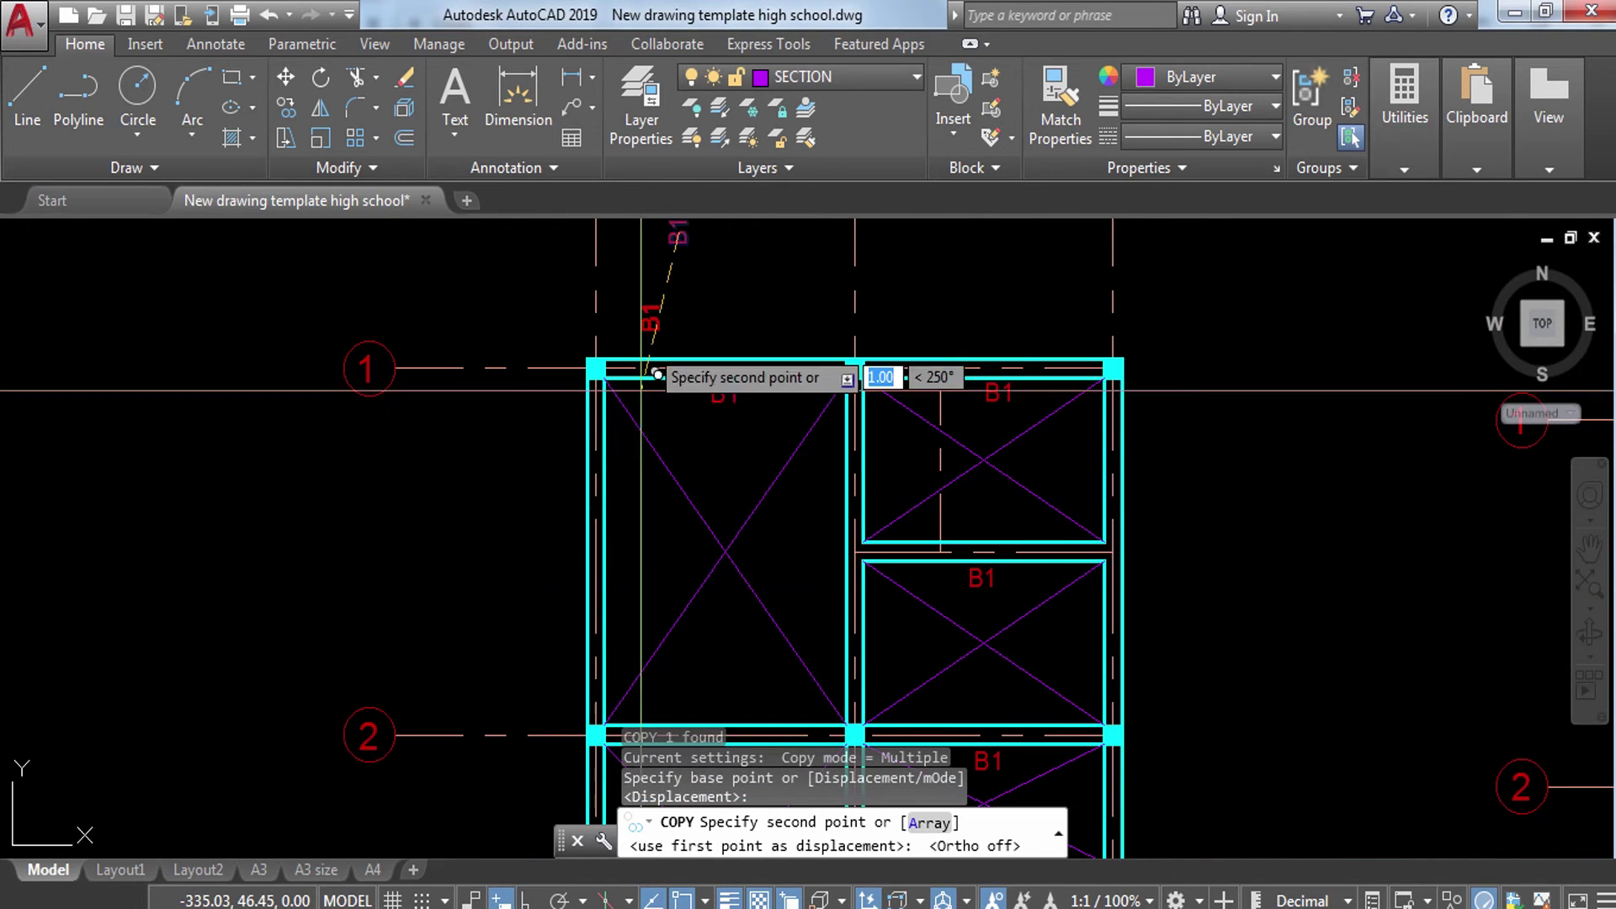
pyautogui.scroll(2, 618, 568)
pyautogui.click(617, 577)
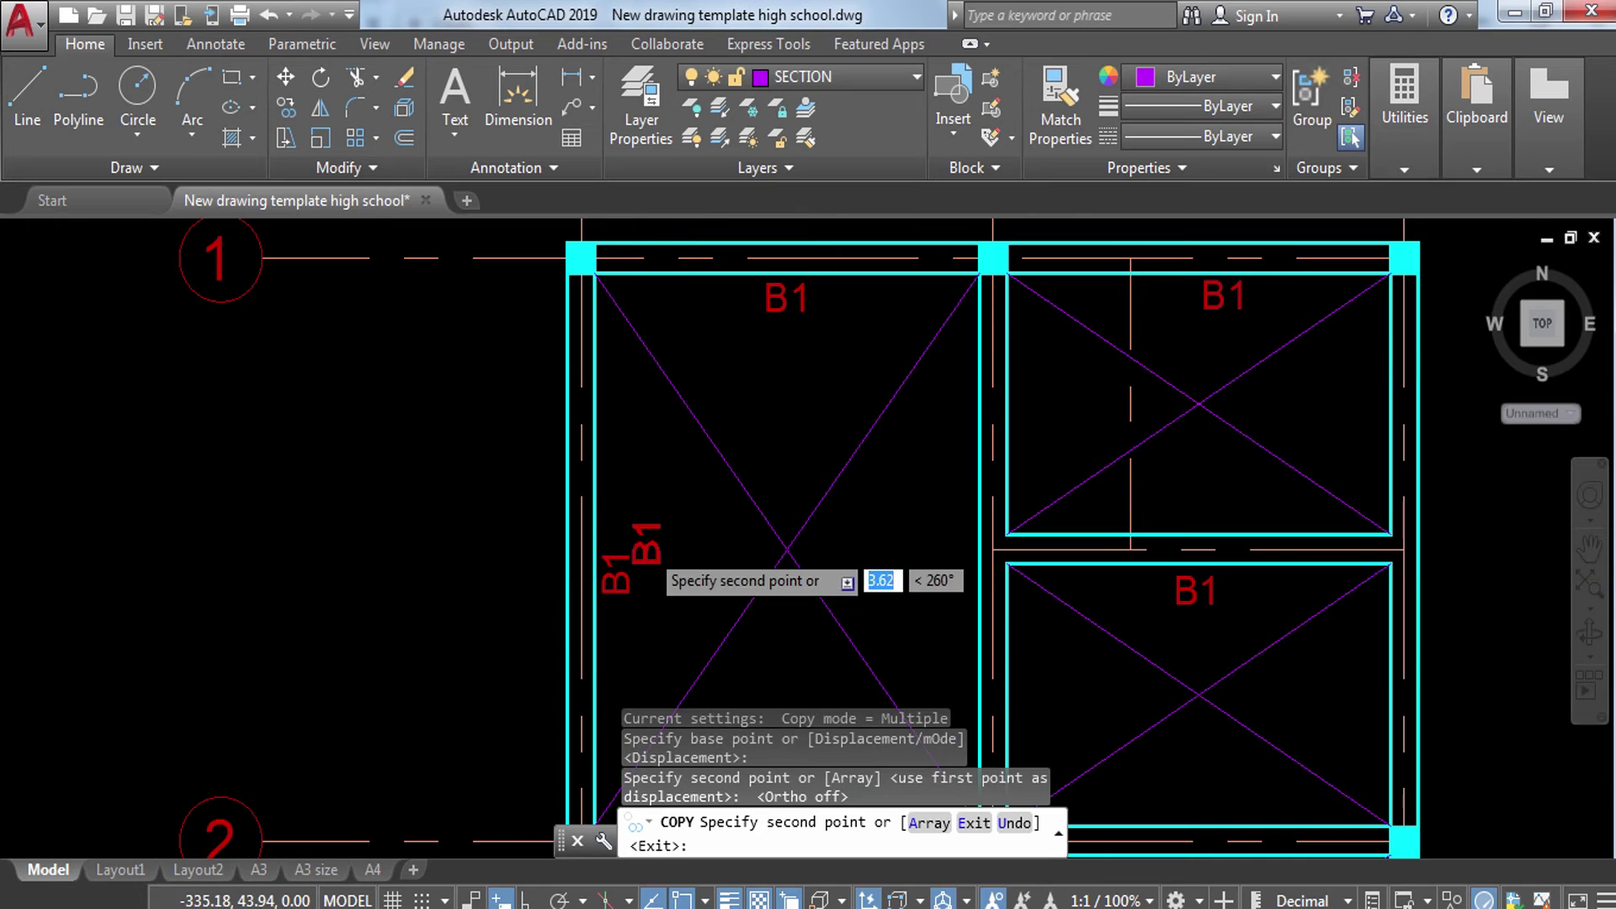
pyautogui.scroll(-2, 649, 546)
pyautogui.scroll(-4, 717, 472)
pyautogui.moveTo(713, 514); pyautogui.dragTo(721, 462, button='middle')
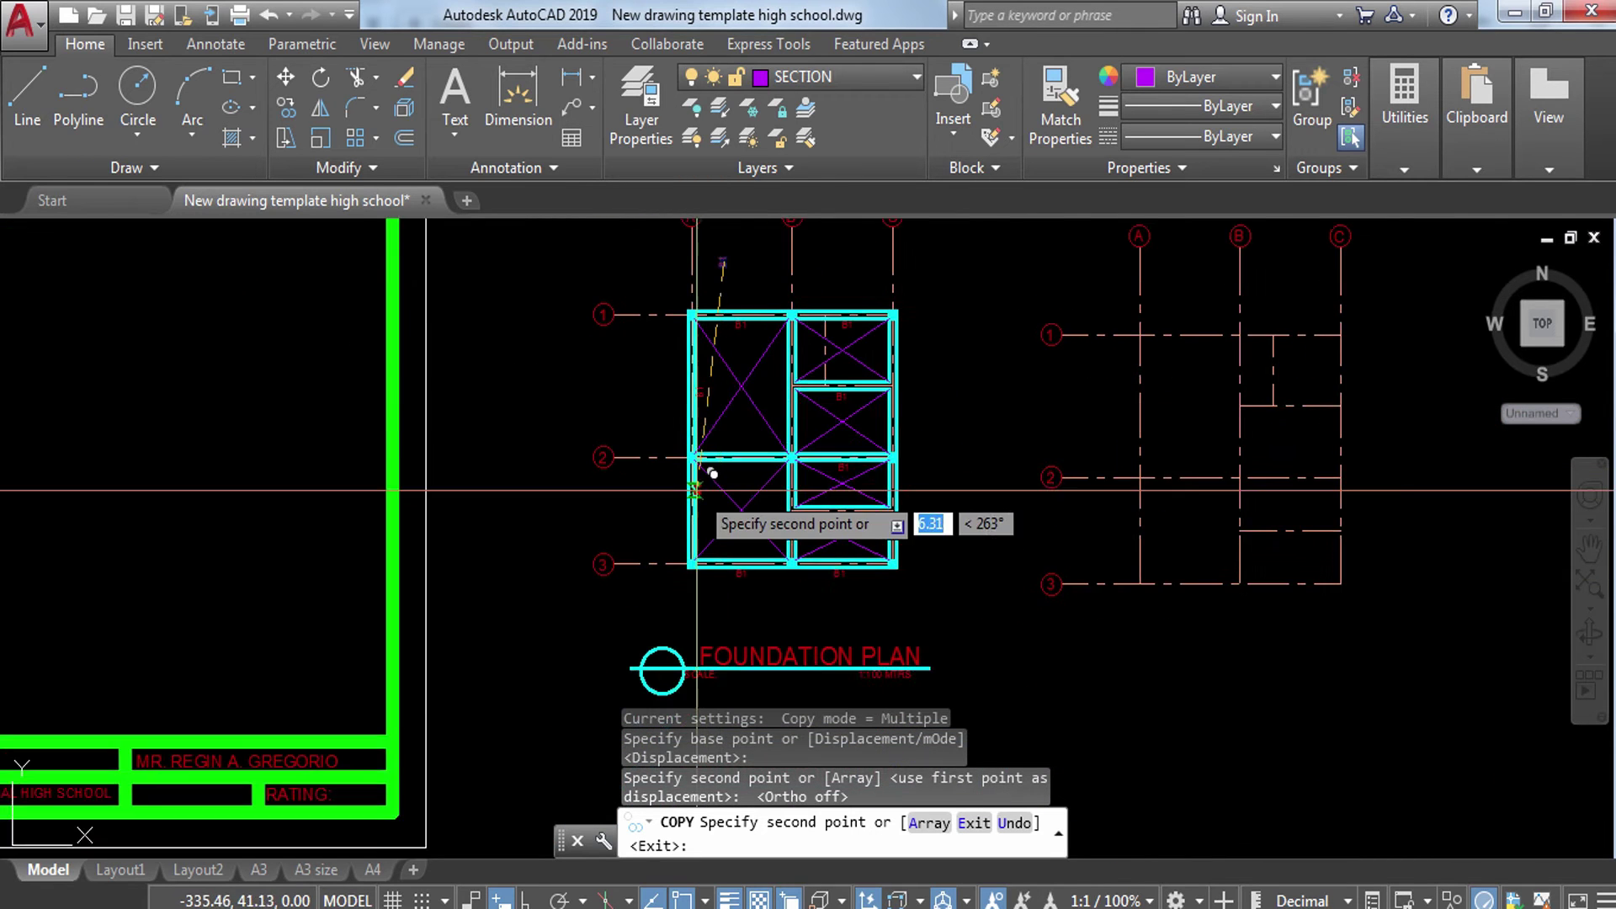
pyautogui.scroll(3, 714, 516)
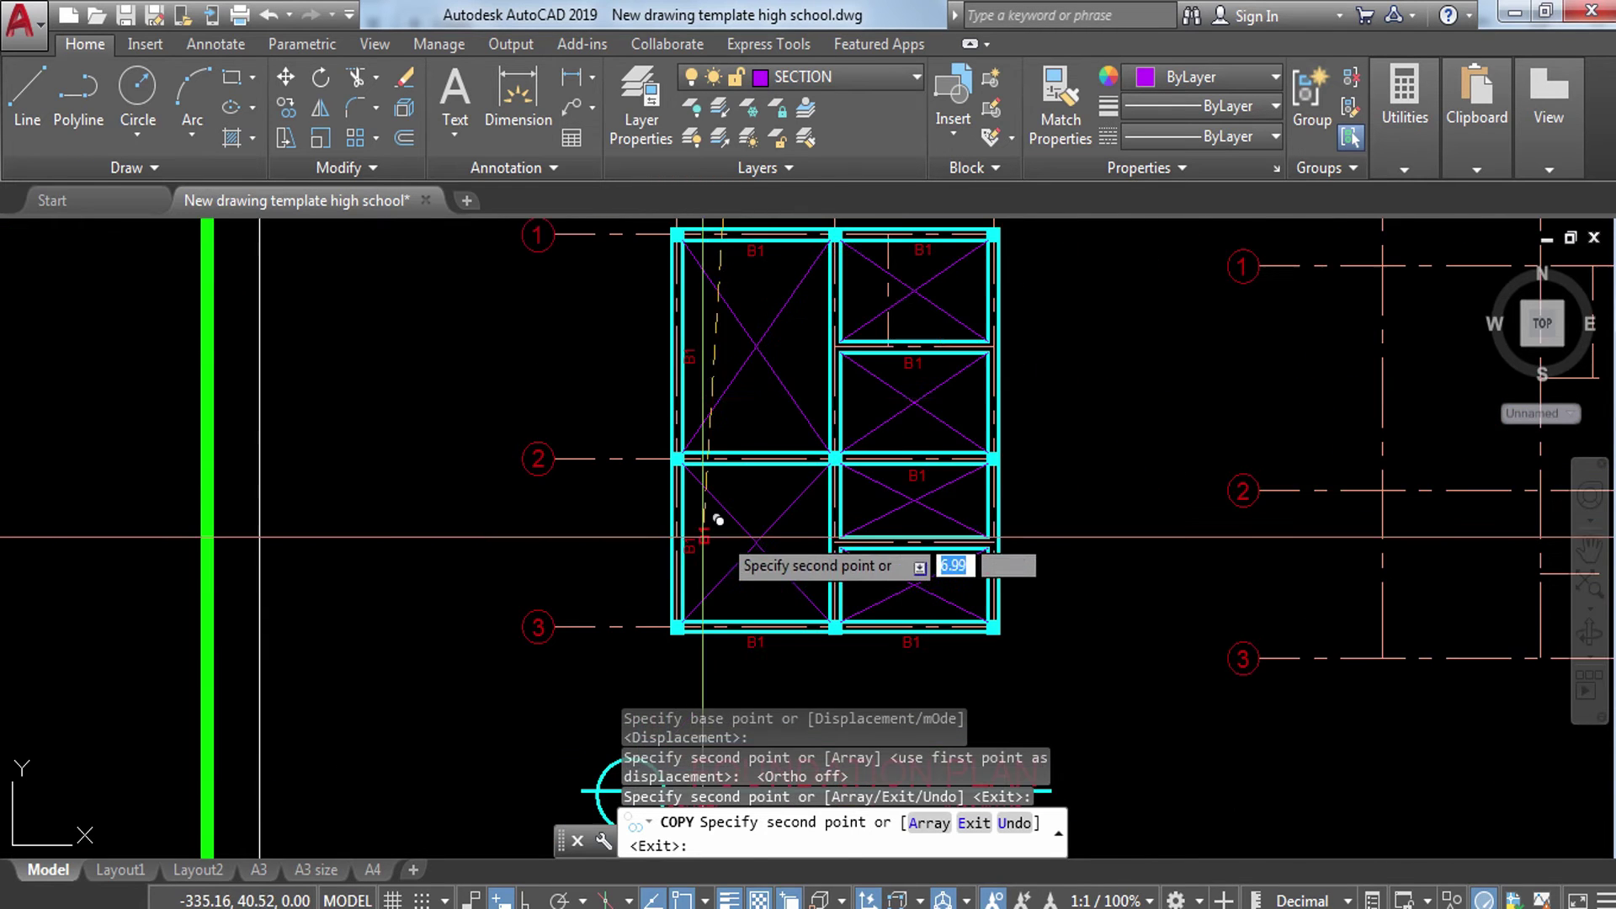
pyautogui.scroll(4, 1014, 316)
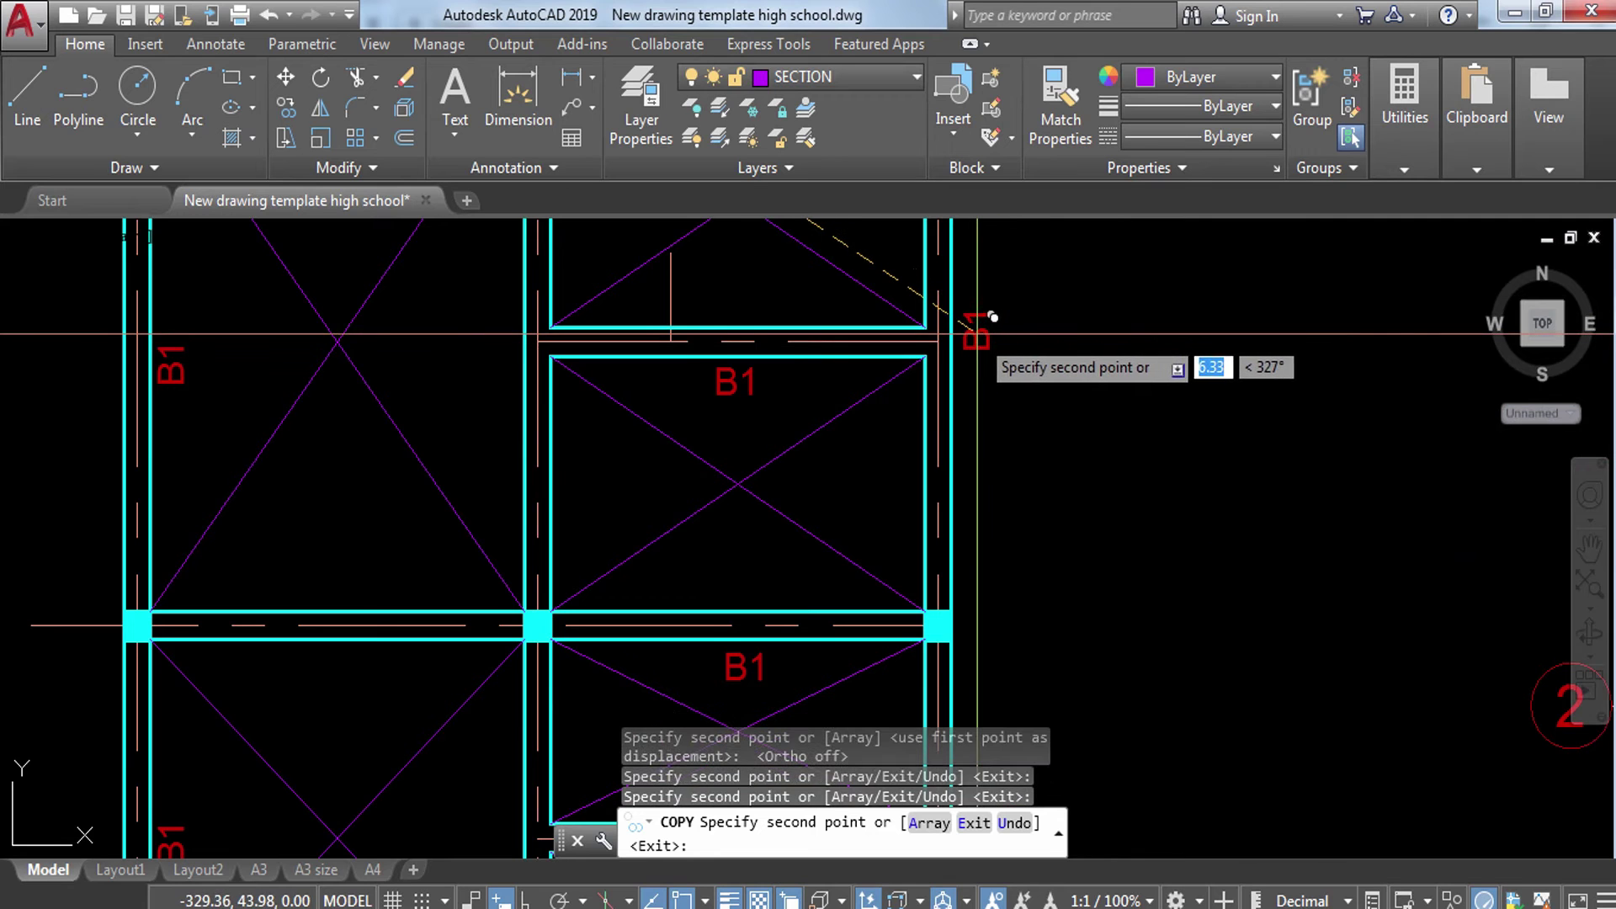
pyautogui.scroll(-4, 976, 324)
pyautogui.scroll(4, 979, 529)
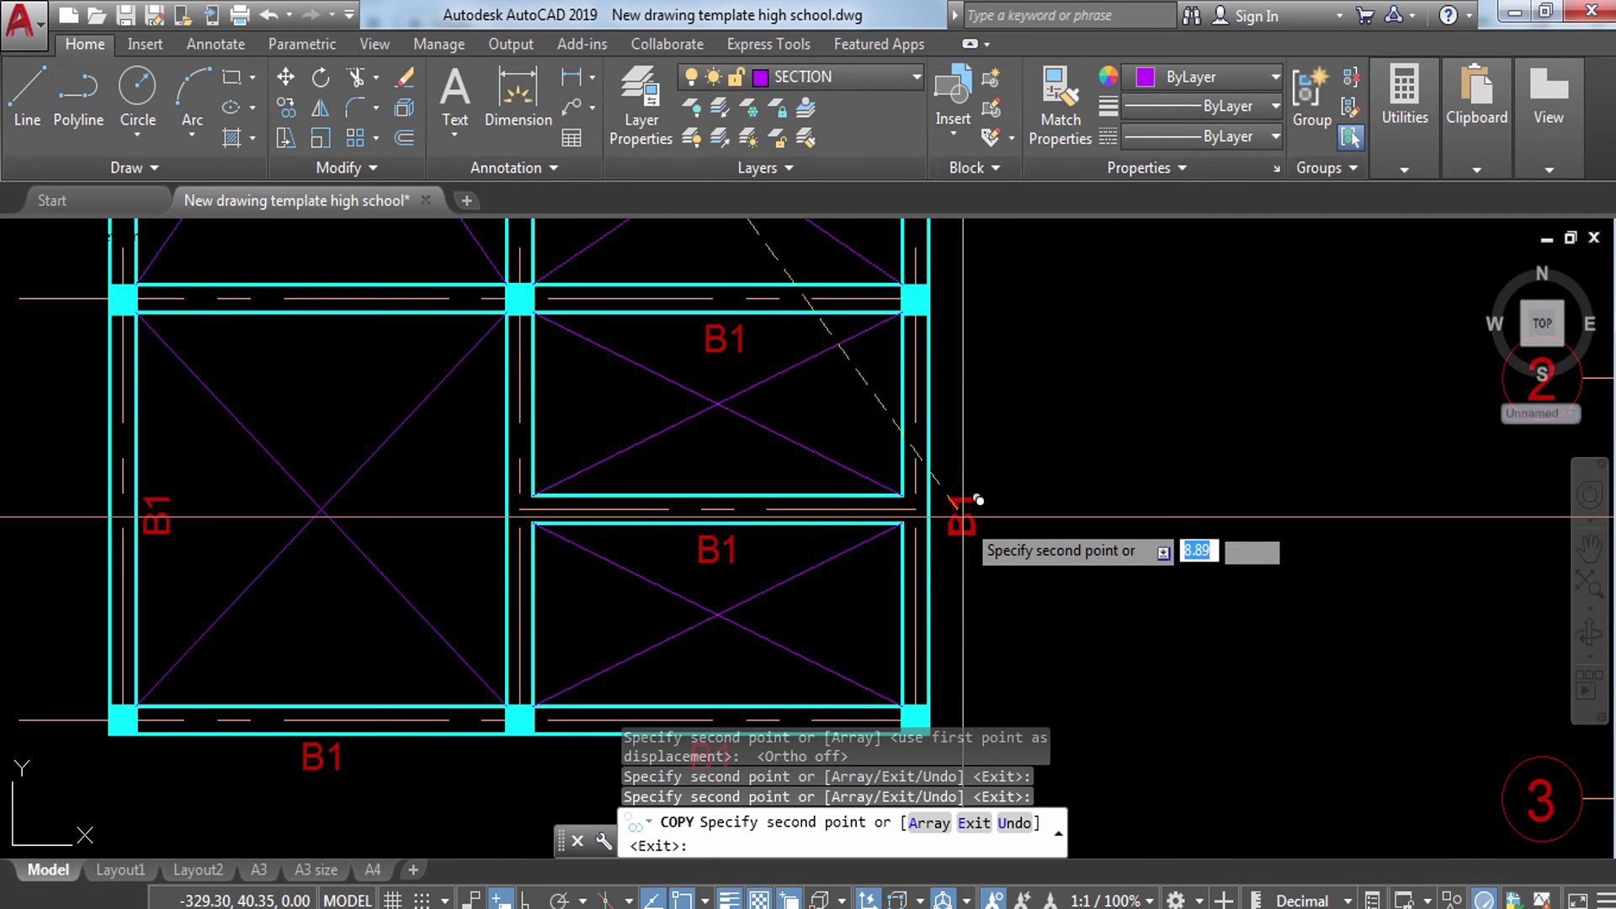
pyautogui.scroll(-4, 959, 530)
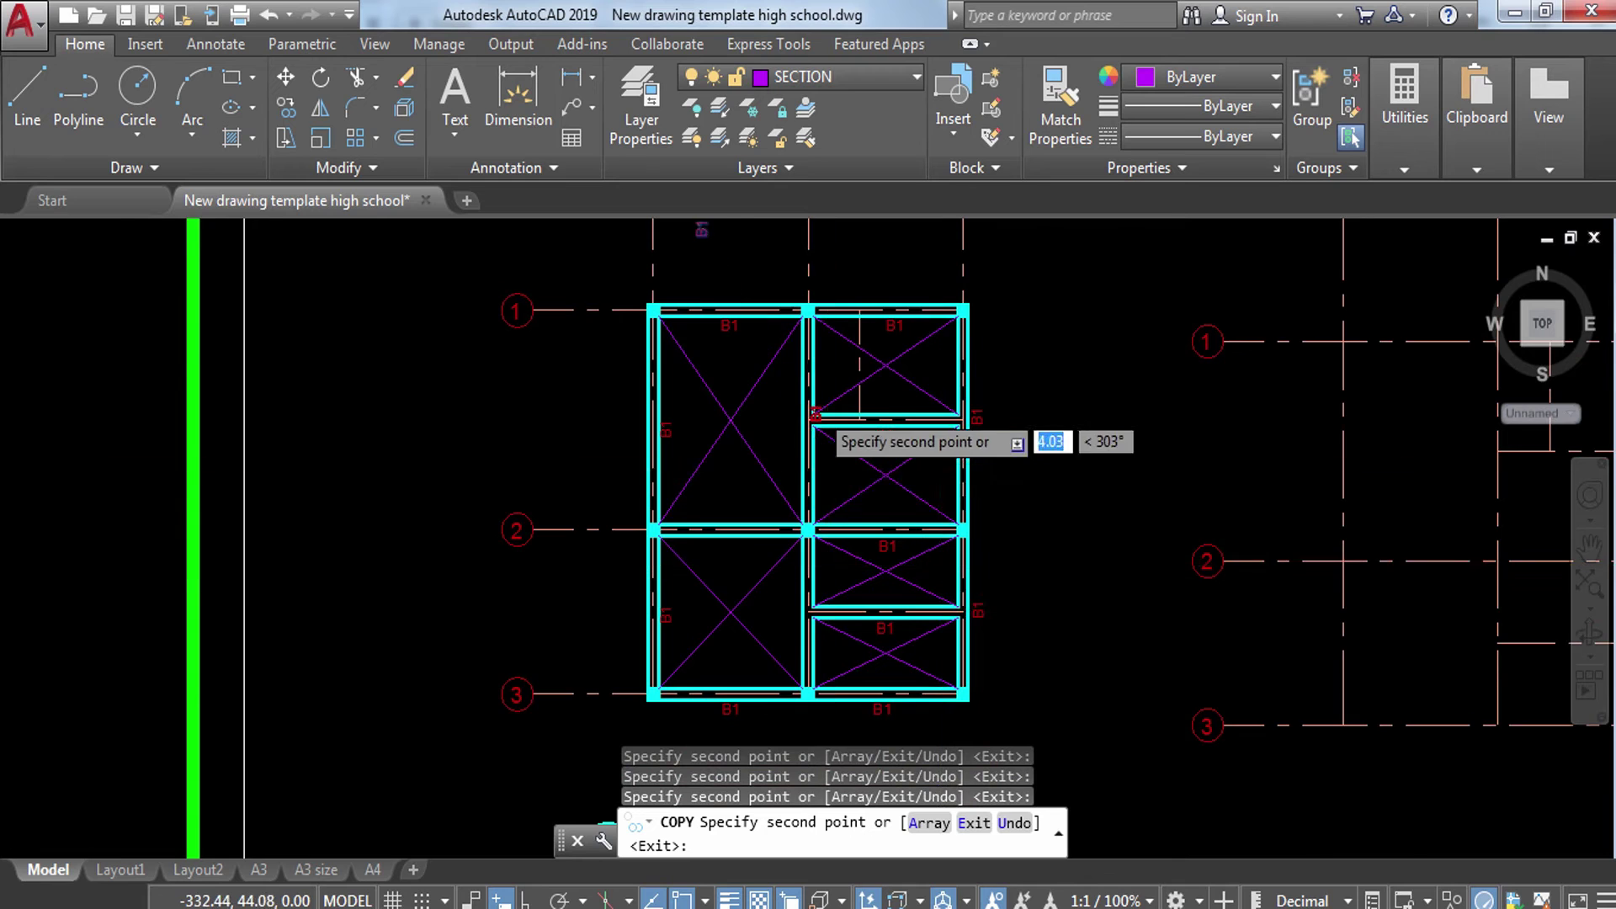
pyautogui.scroll(4, 759, 394)
pyautogui.scroll(-2, 720, 445)
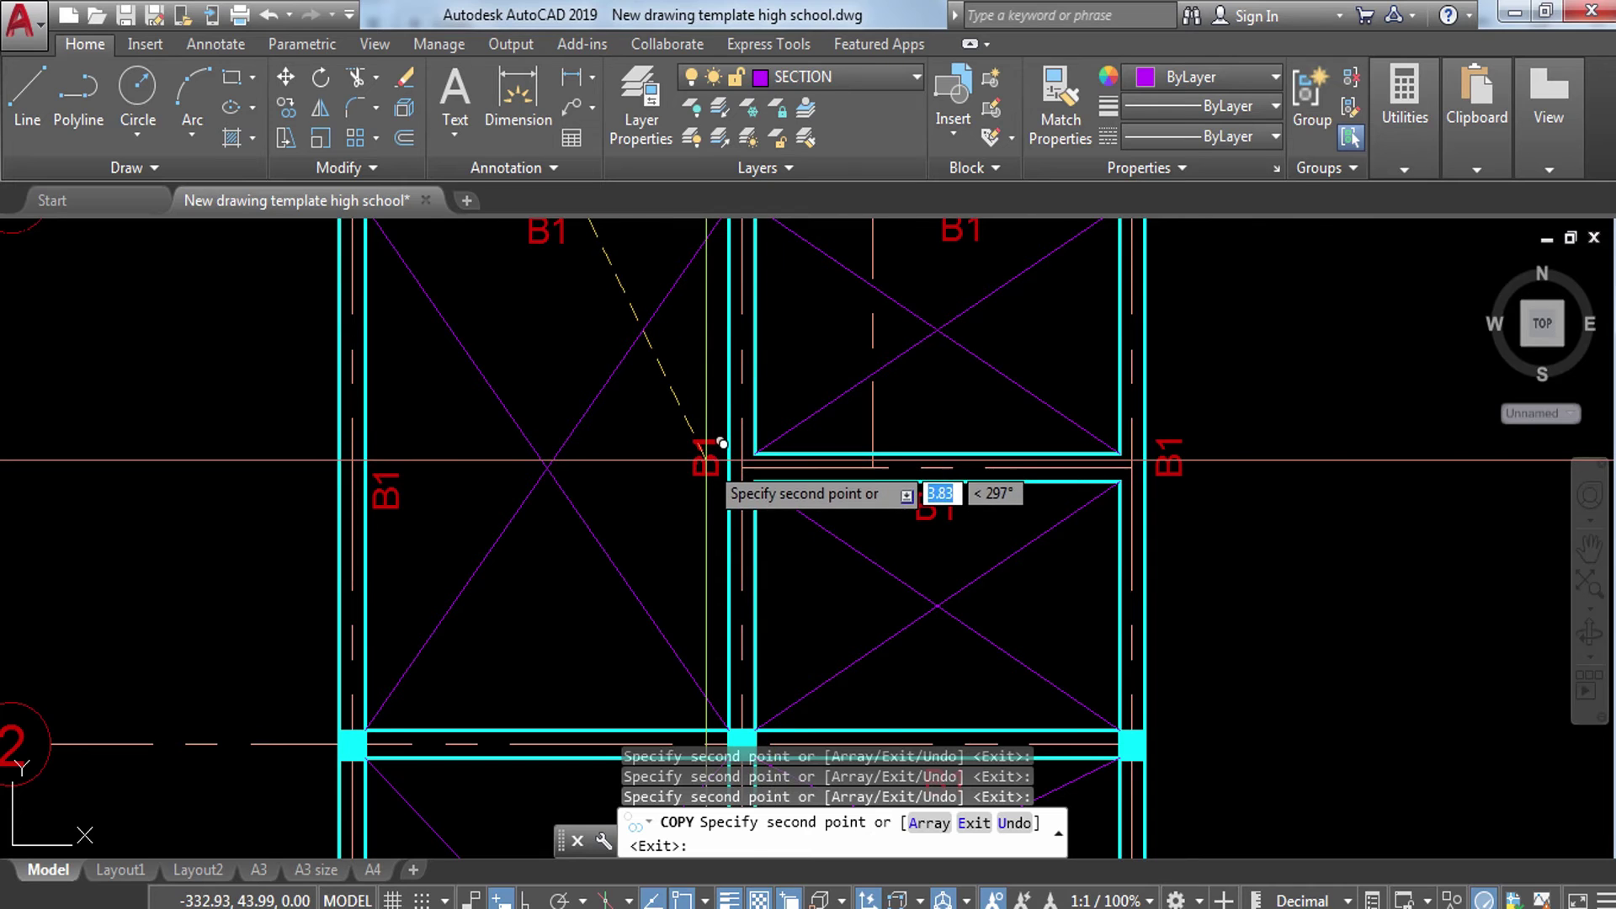
# Step: End the previous copy and edit the vertical label so it reads B2
pyautogui.press('Escape')
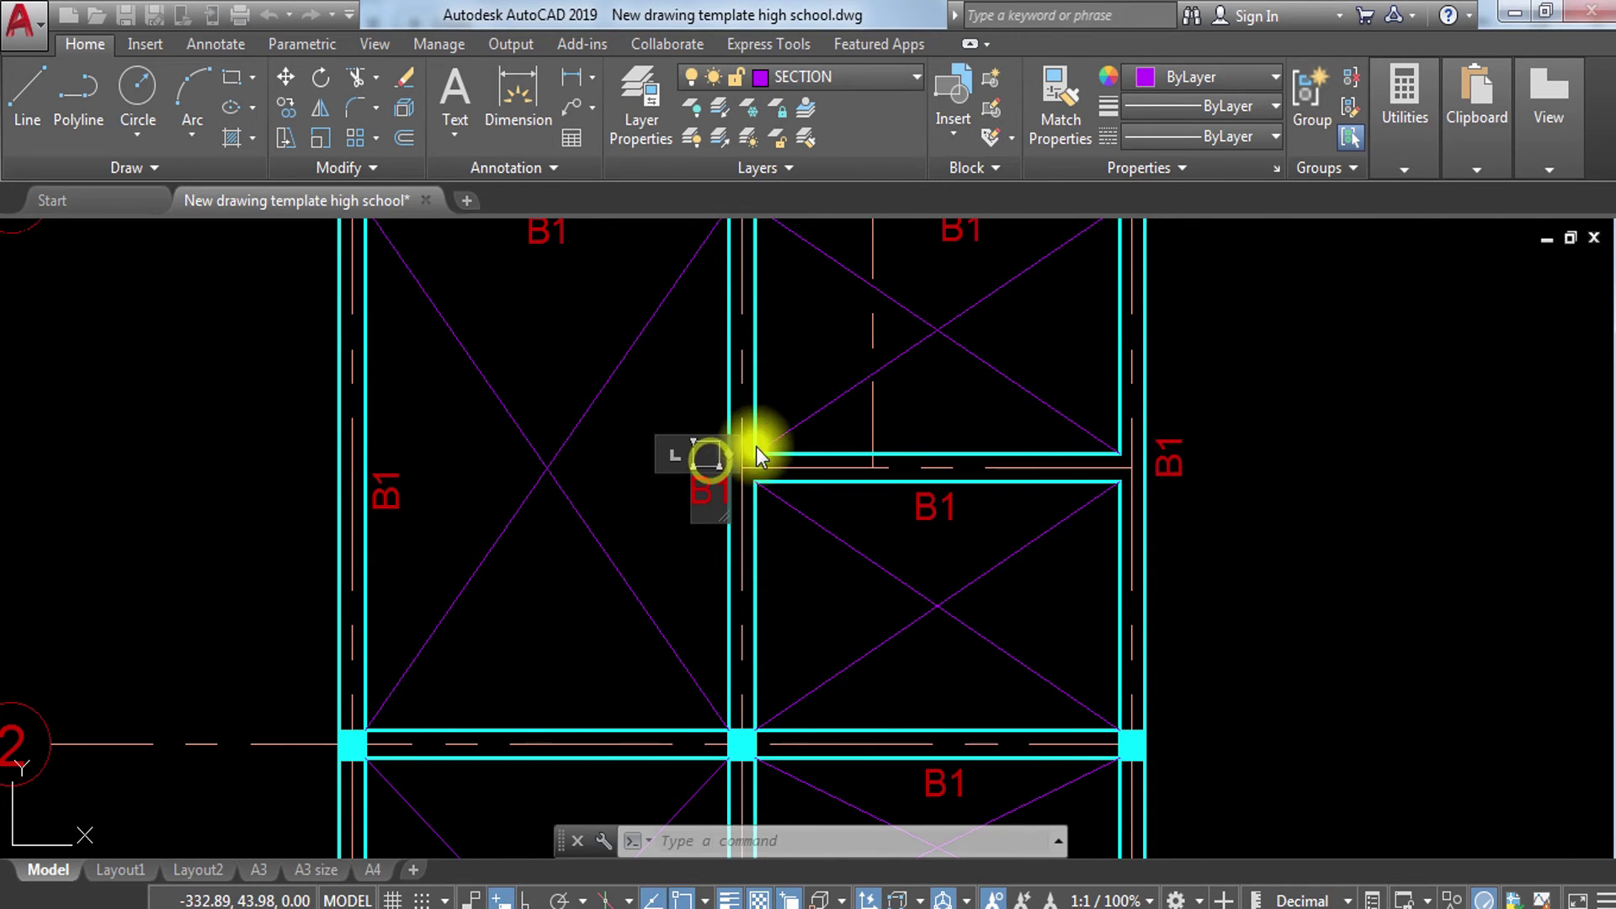
pyautogui.doubleClick(717, 480)
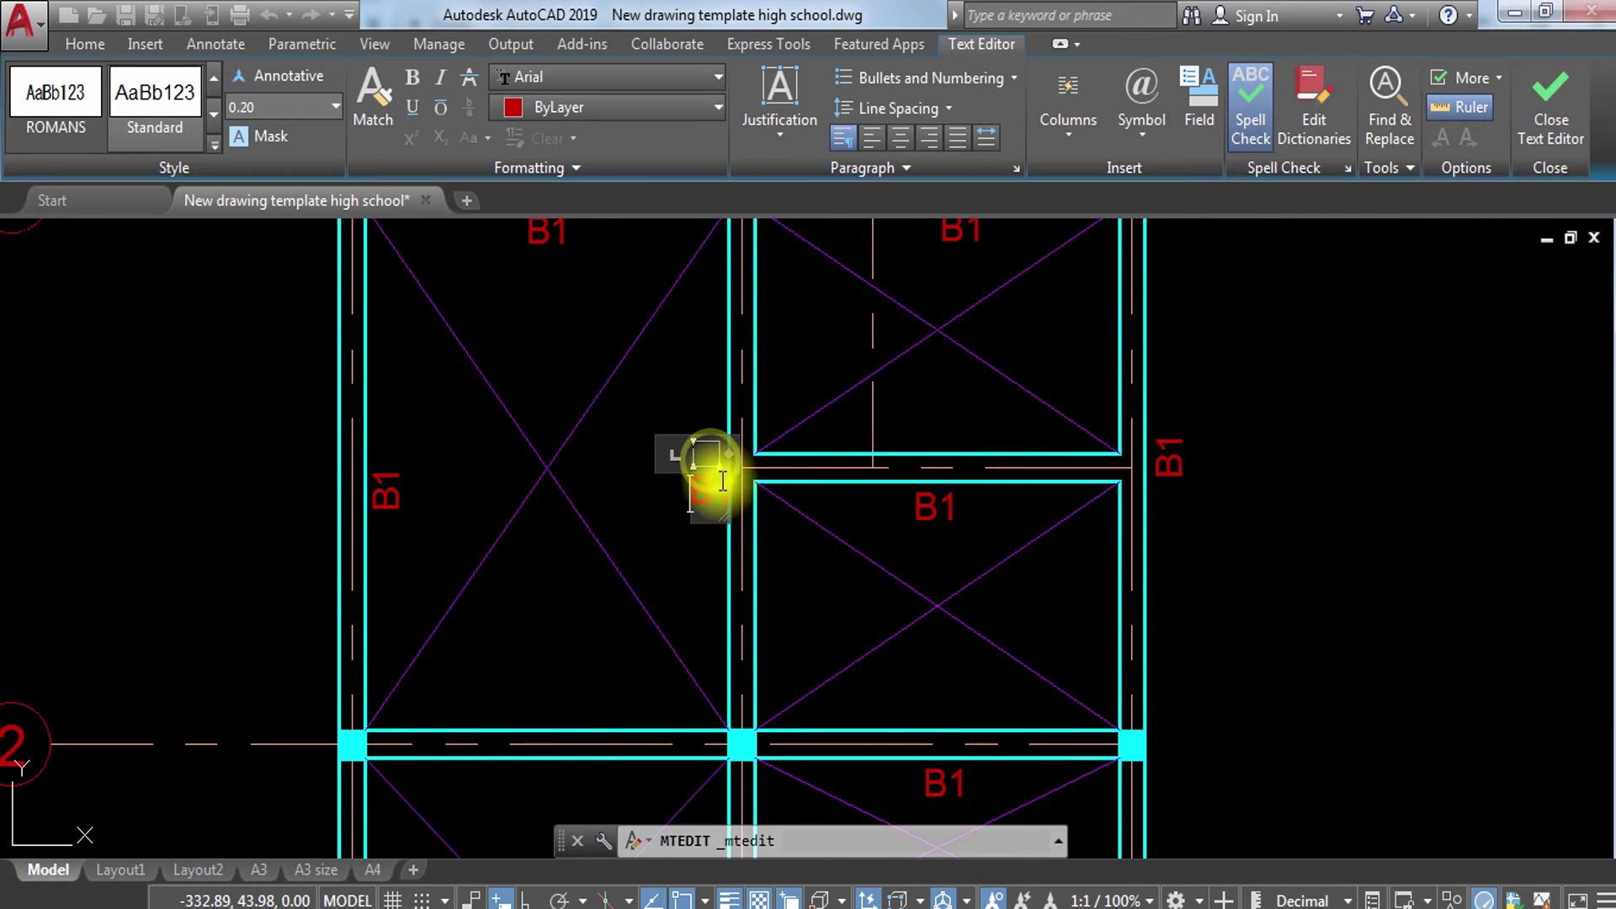
pyautogui.scroll(-3, 658, 547)
pyautogui.click(654, 530)
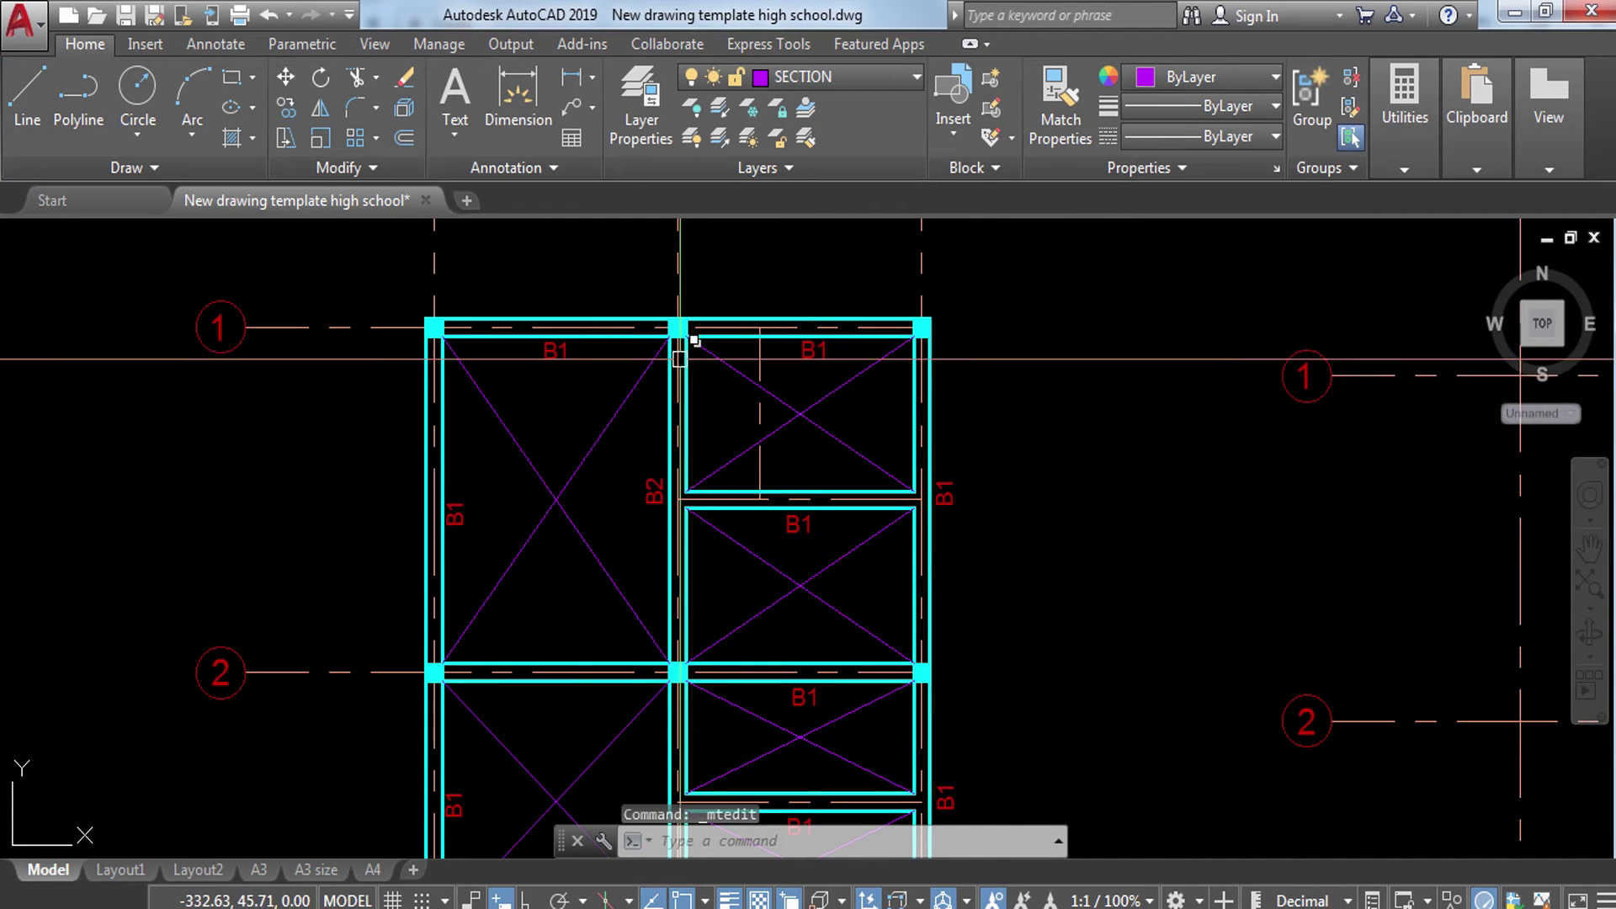
# Step: Copy the B2 label with CO onto the middle vertical beam in the other bay
pyautogui.moveTo(685, 621); pyautogui.dragTo(720, 508, button='middle')
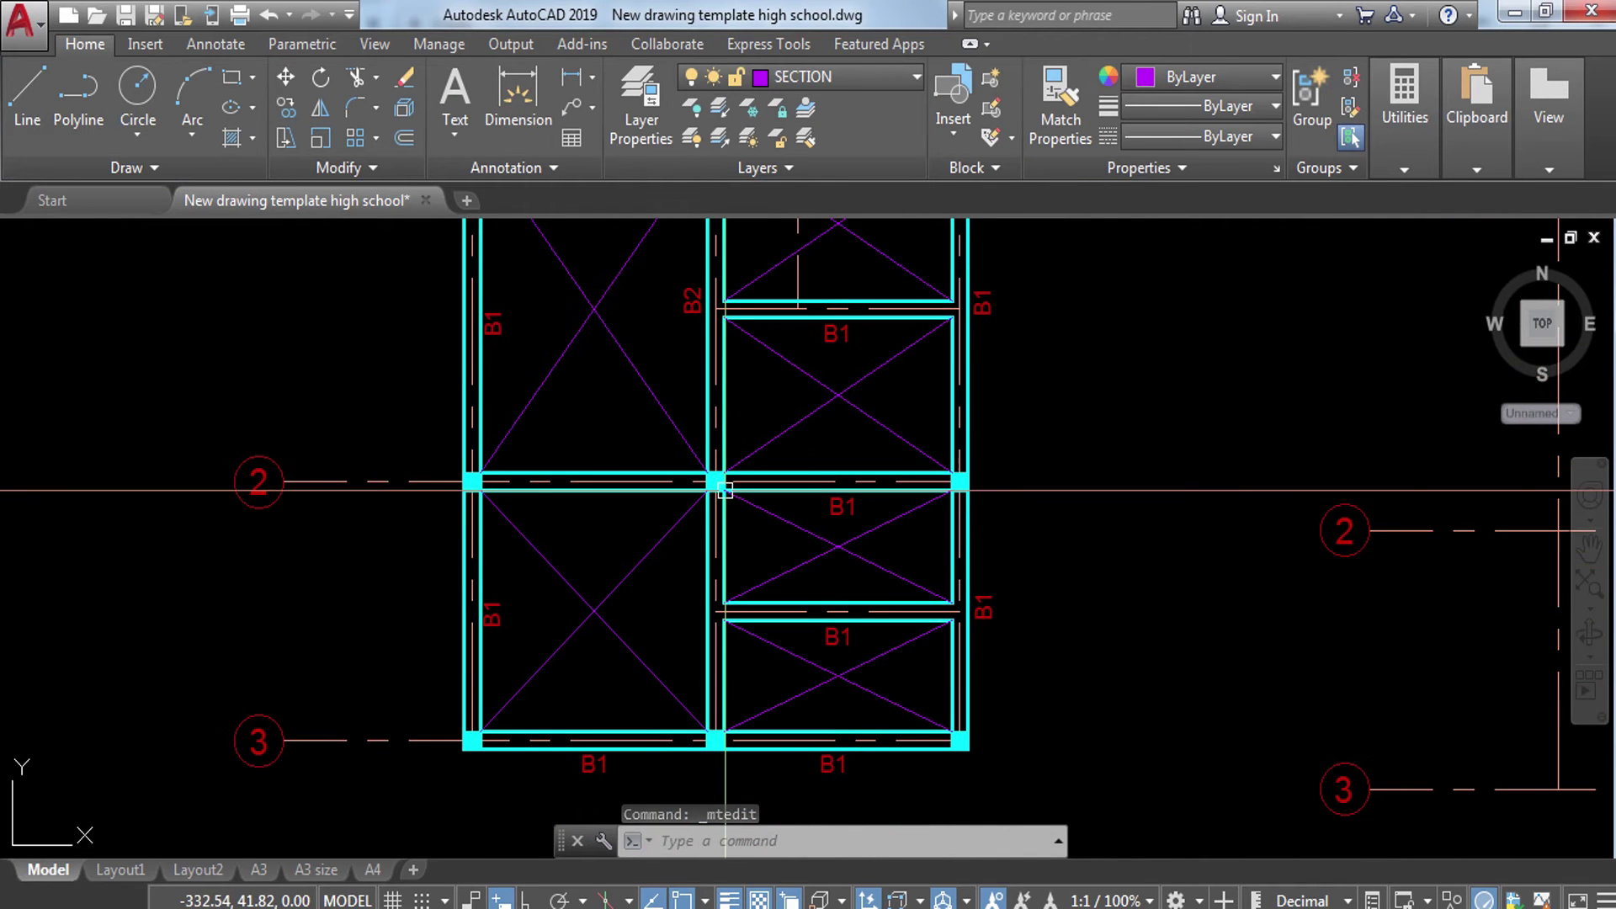
pyautogui.scroll(-2, 709, 409)
pyautogui.scroll(5, 715, 458)
pyautogui.click(703, 308)
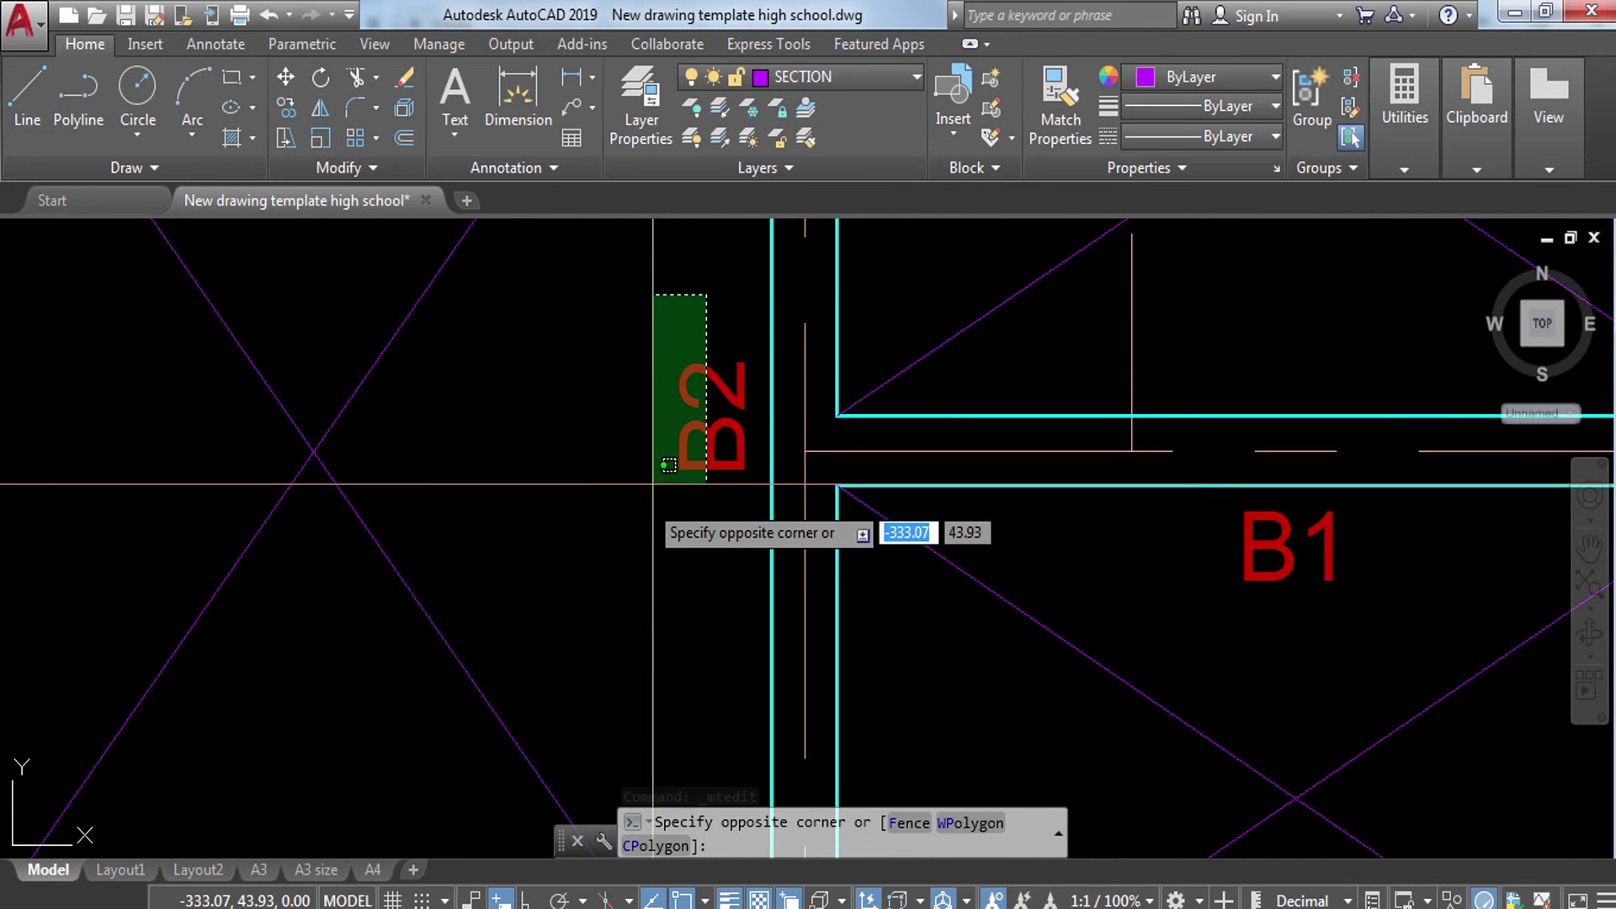
pyautogui.click(642, 523)
pyautogui.write('CO')
pyautogui.press('Return')
pyautogui.click(715, 415)
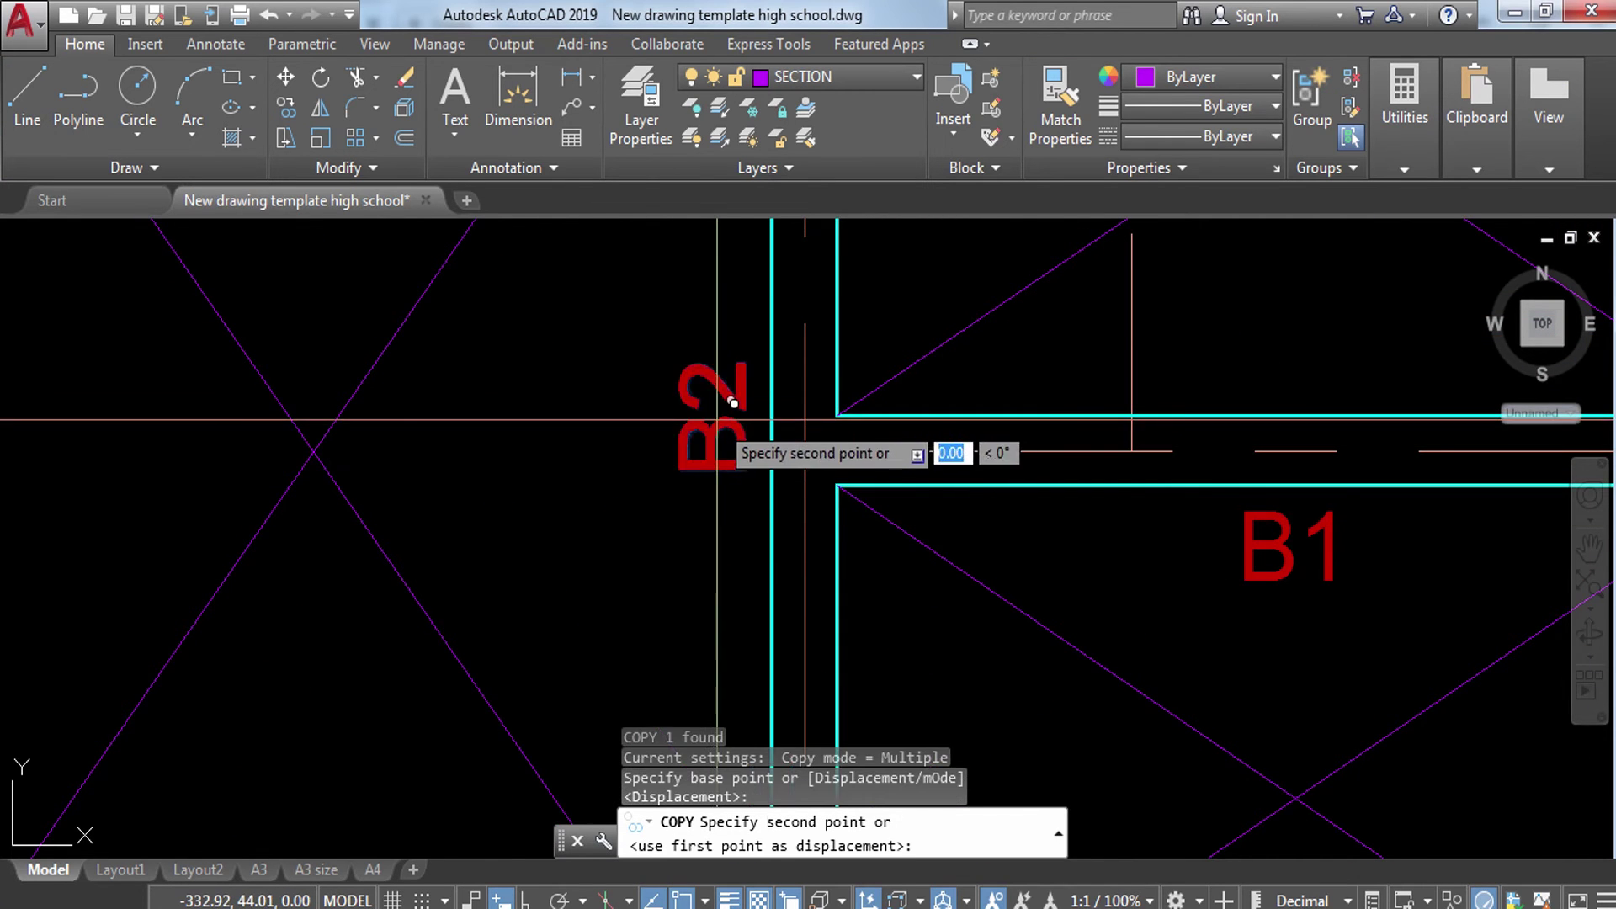
pyautogui.scroll(-5, 717, 451)
pyautogui.moveTo(695, 618); pyautogui.dragTo(725, 380, button='middle')
pyautogui.scroll(5, 725, 380)
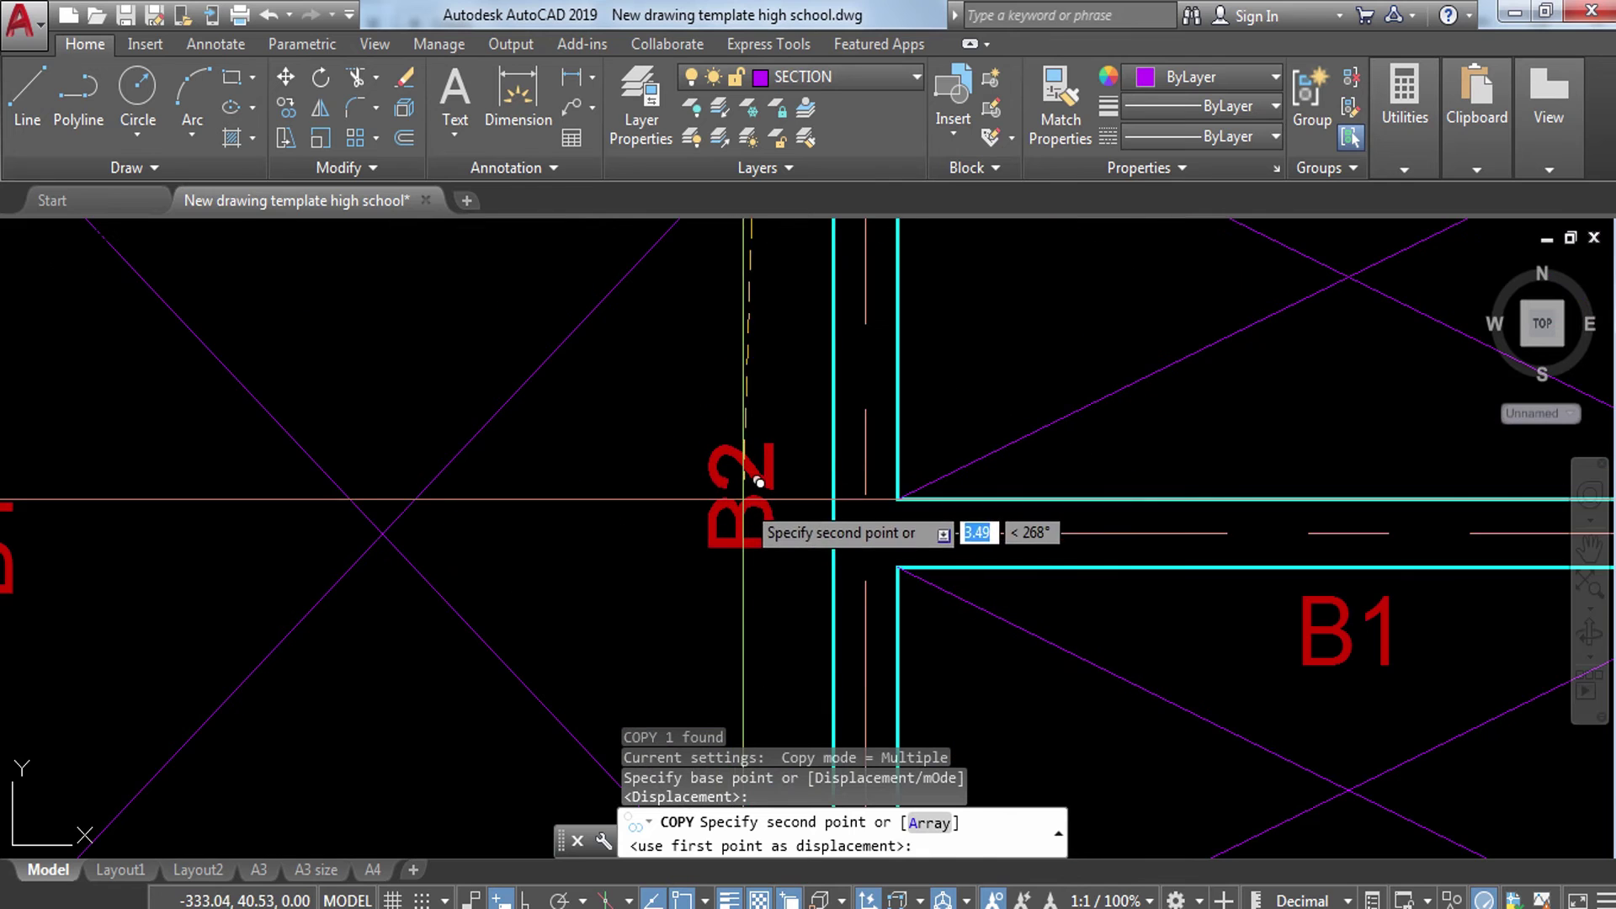
pyautogui.click(781, 515)
pyautogui.scroll(-5, 784, 516)
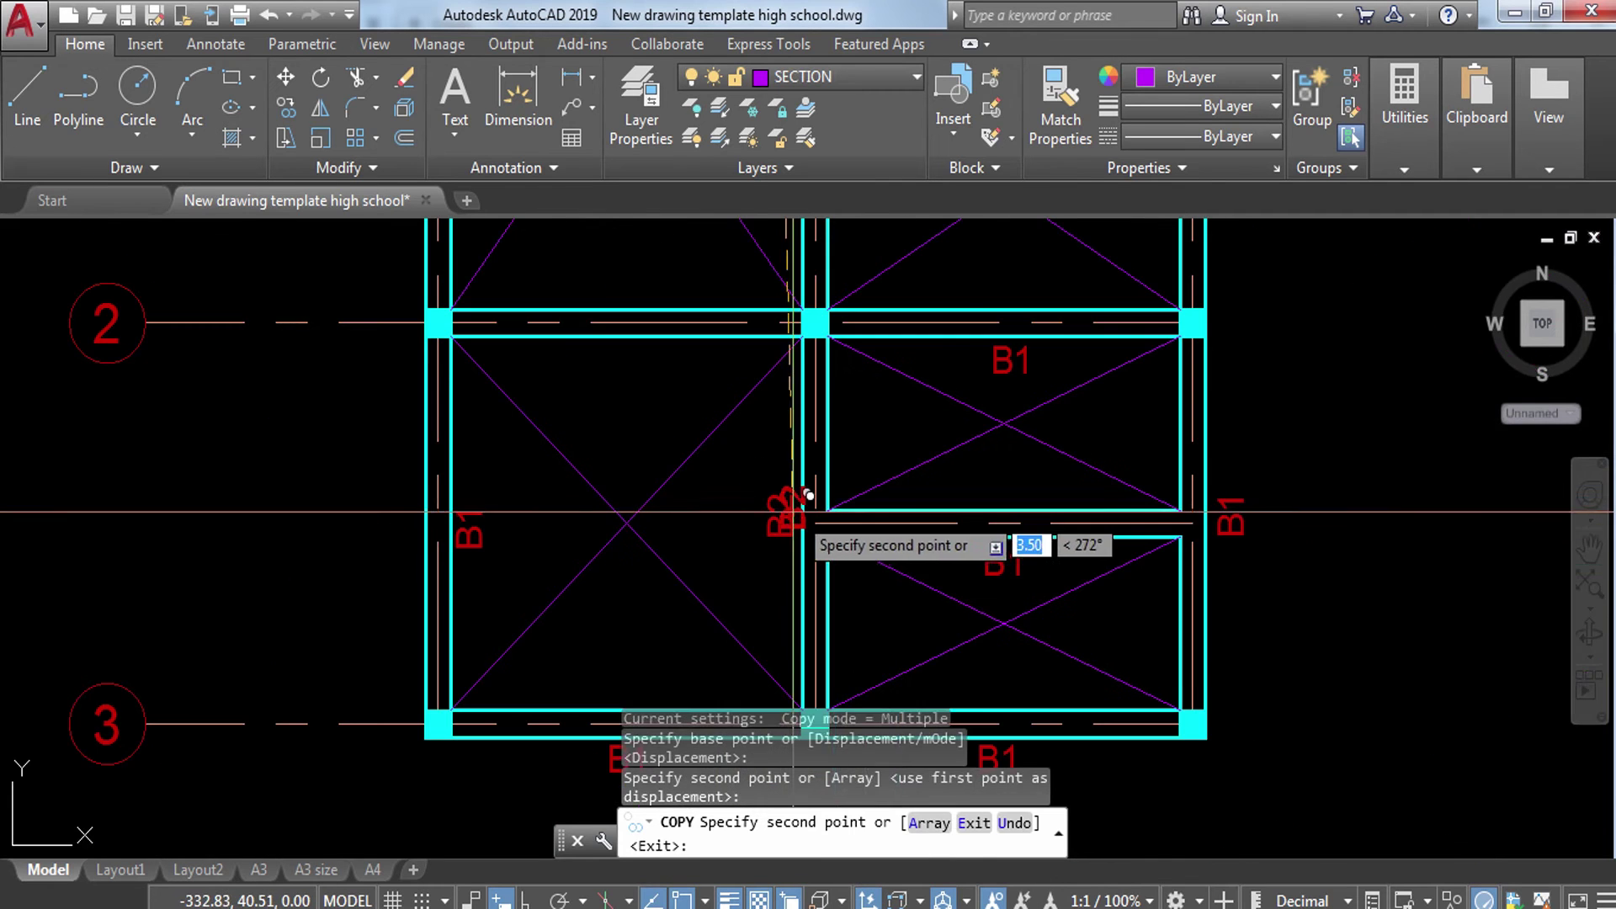
pyautogui.press('Escape')
pyautogui.scroll(-3, 875, 530)
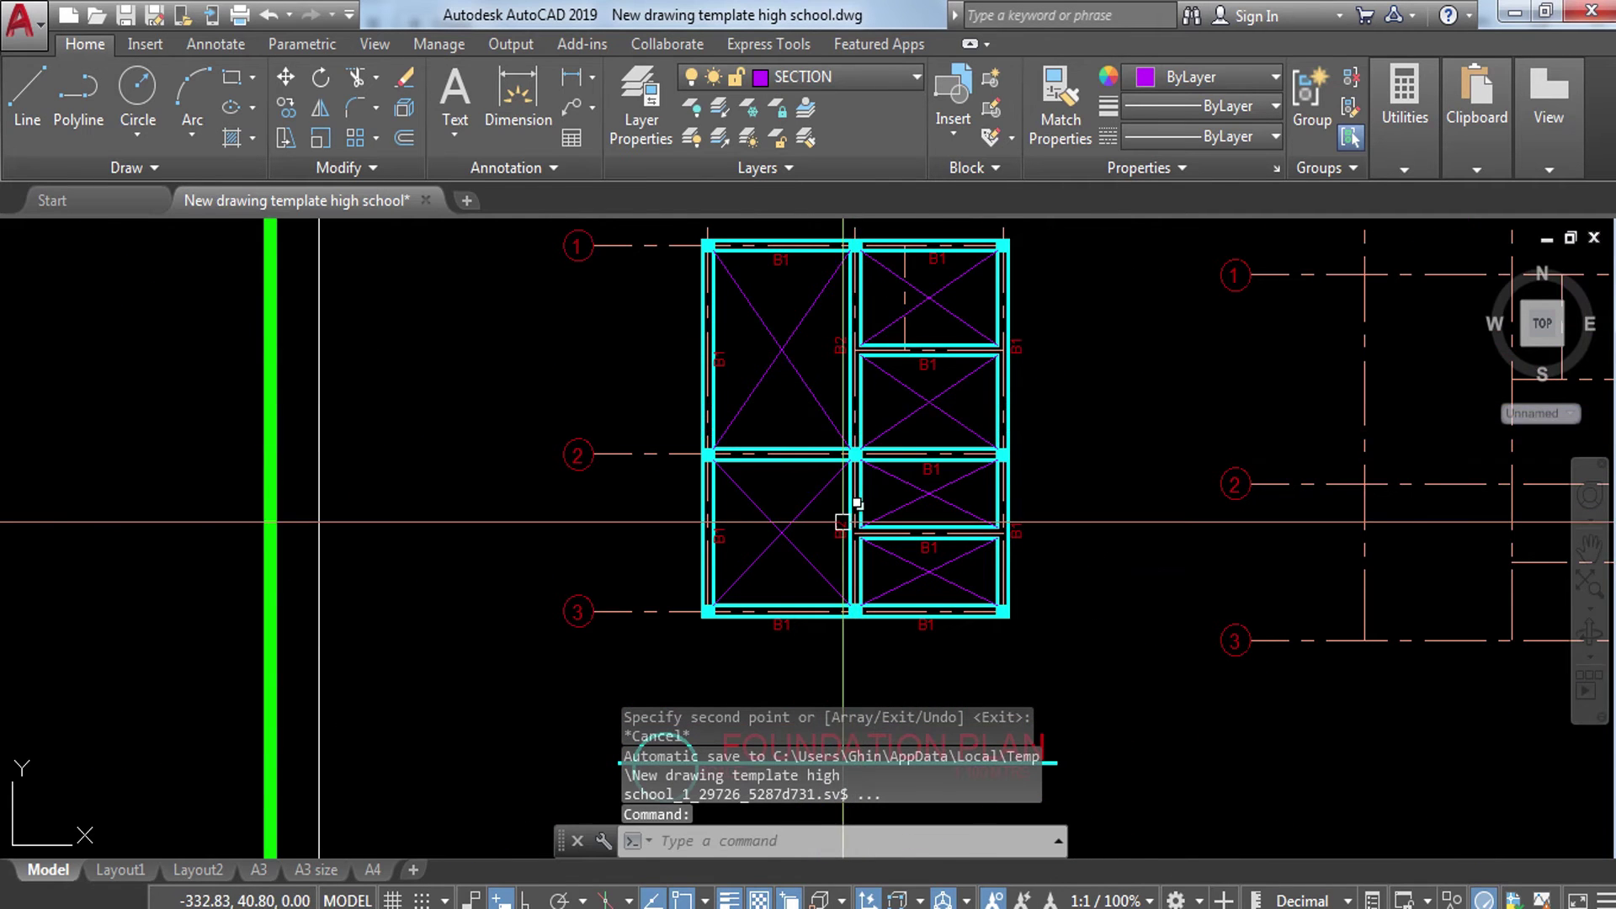
pyautogui.scroll(2, 842, 522)
pyautogui.scroll(-2, 846, 471)
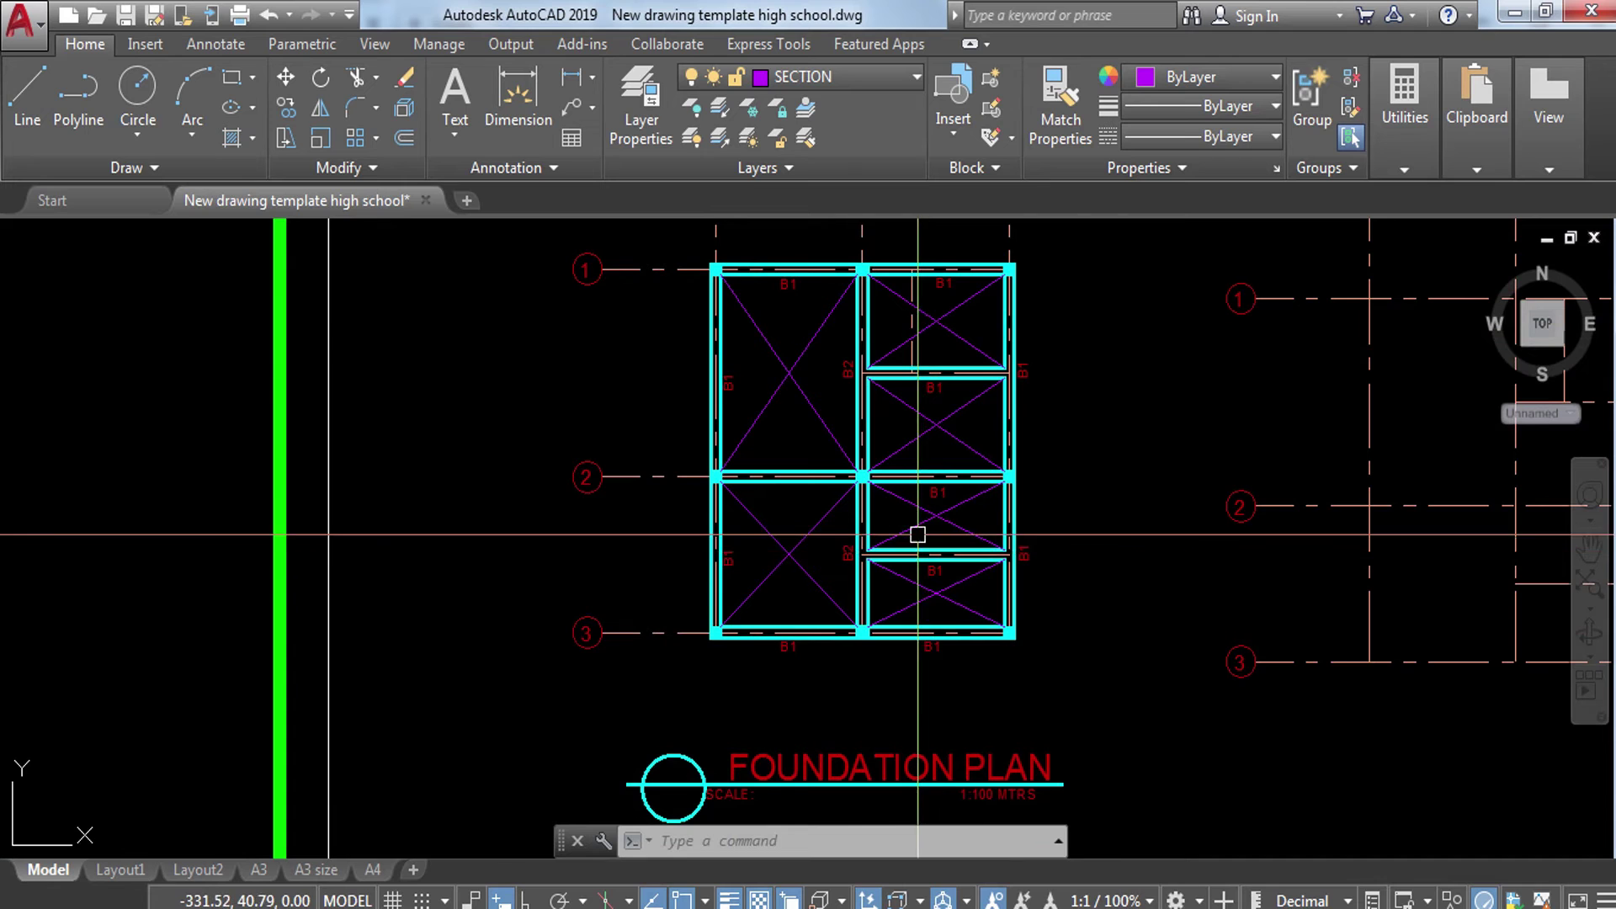
# Step: Change the FOUNDATION PLAN title text to BEAMPLAN
pyautogui.moveTo(1002, 645); pyautogui.dragTo(1004, 526, button='middle')
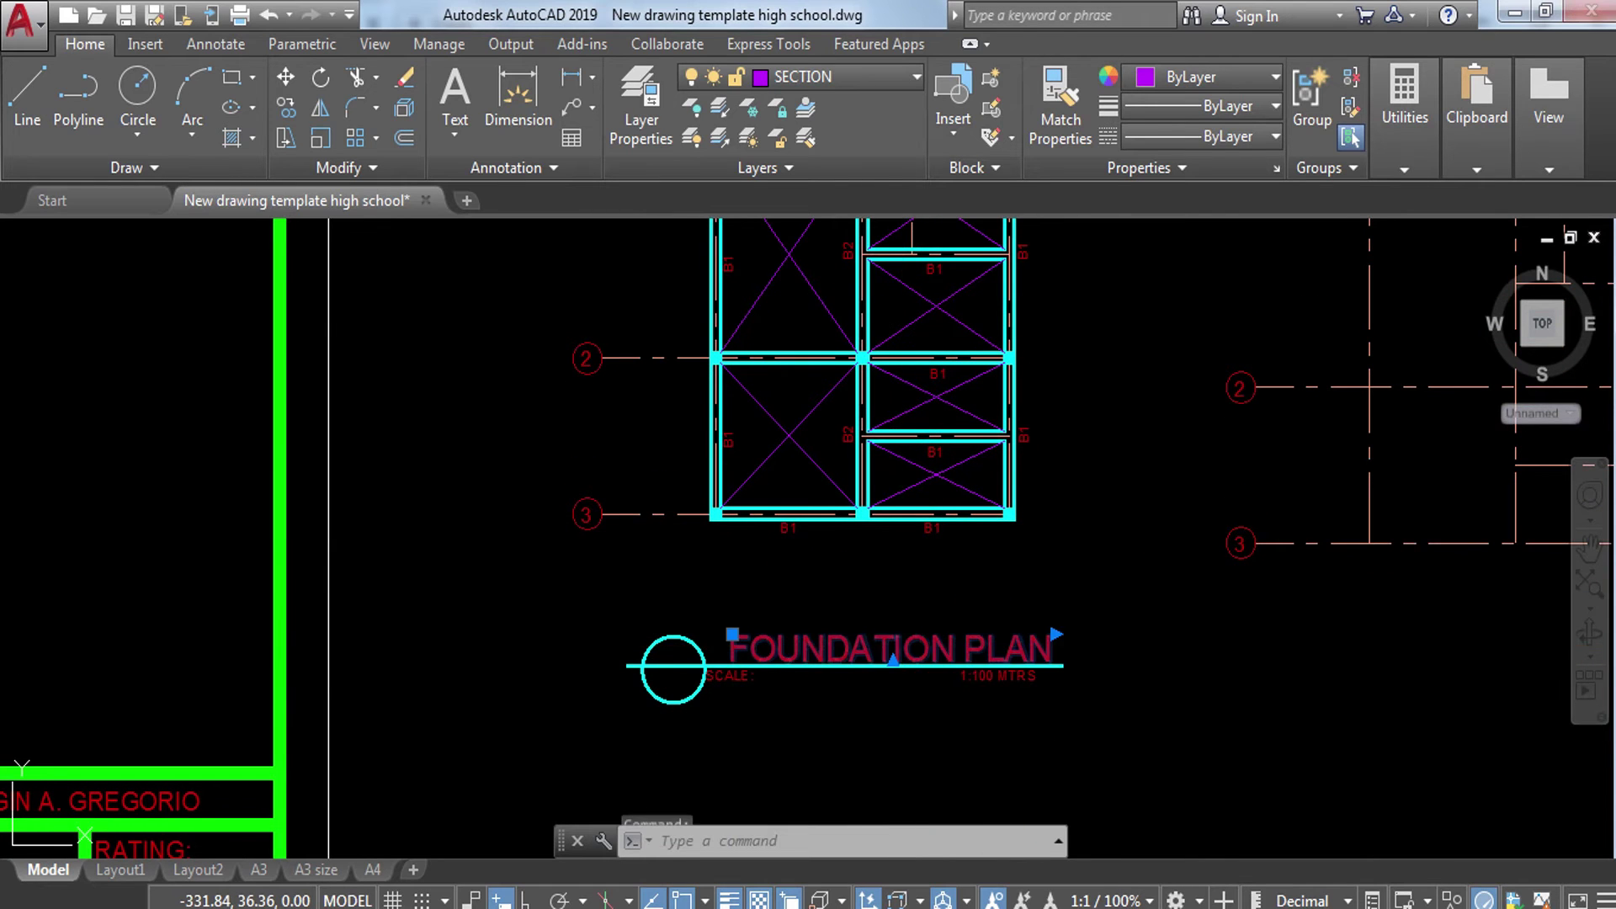
pyautogui.doubleClick(1058, 646)
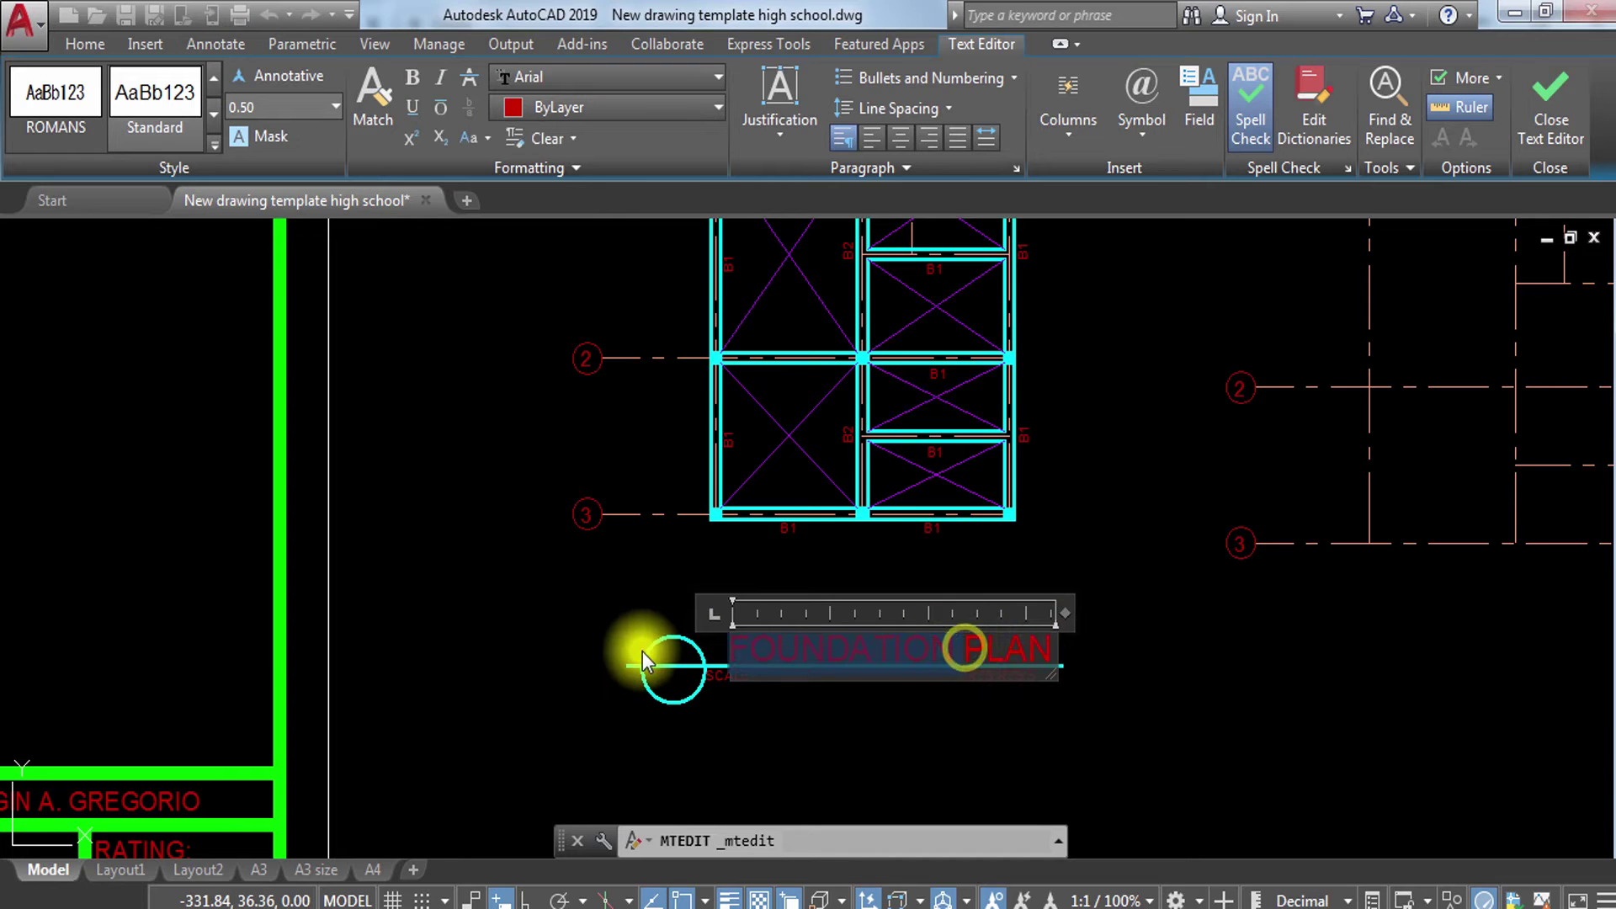
pyautogui.write('BEAMPLAN')
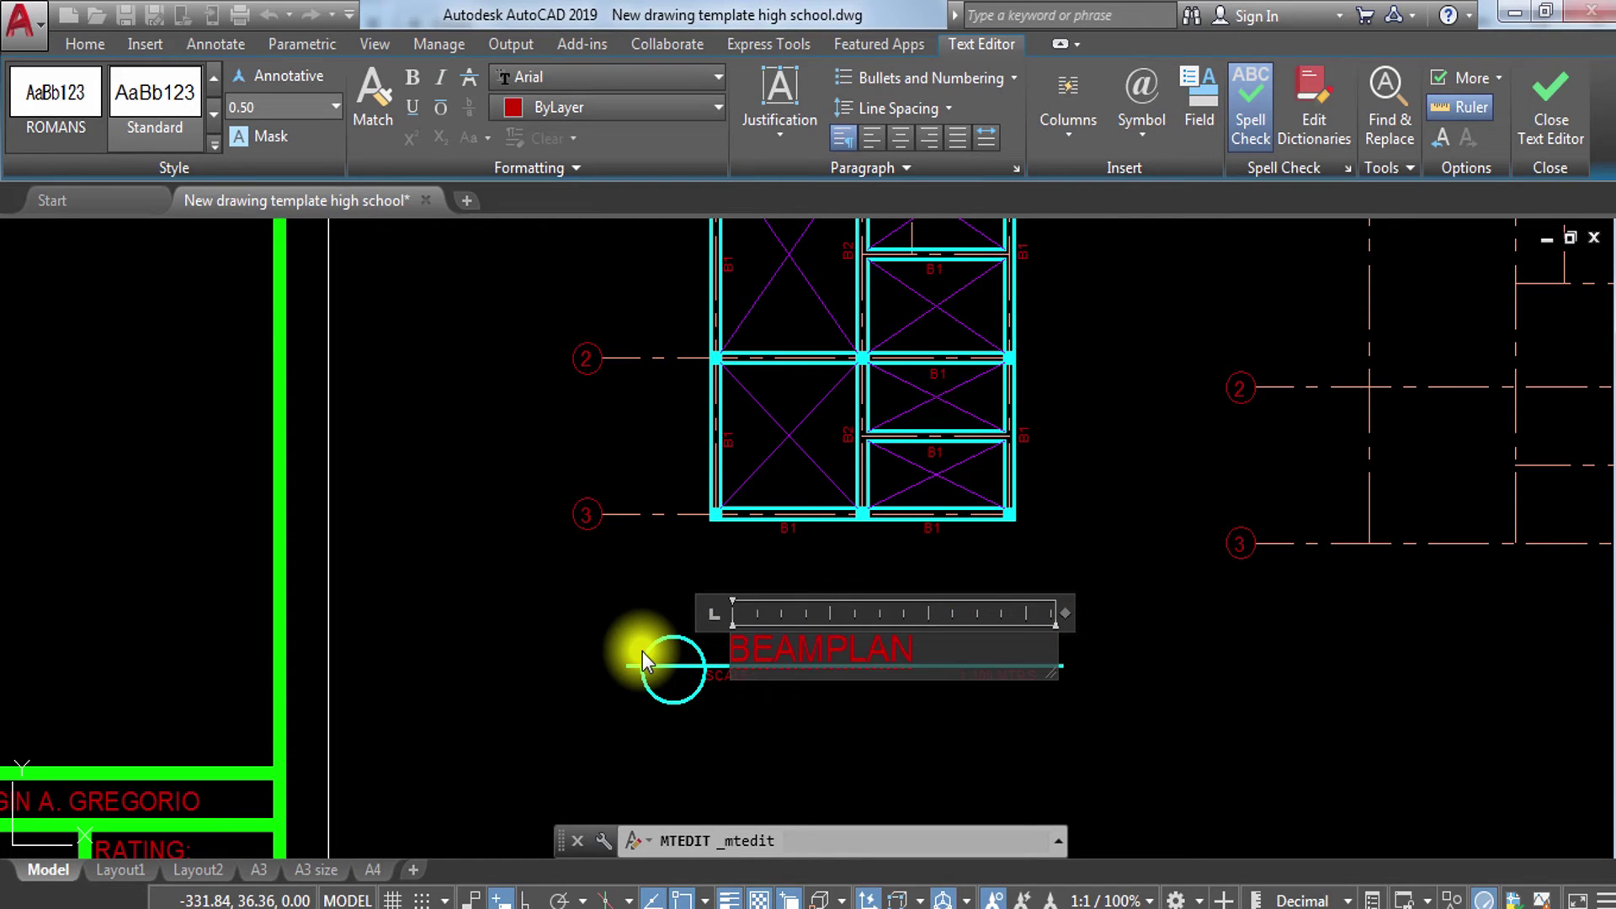
pyautogui.click(612, 659)
# Step: Move the BEAMPLAN title slightly to the right
pyautogui.click(910, 631)
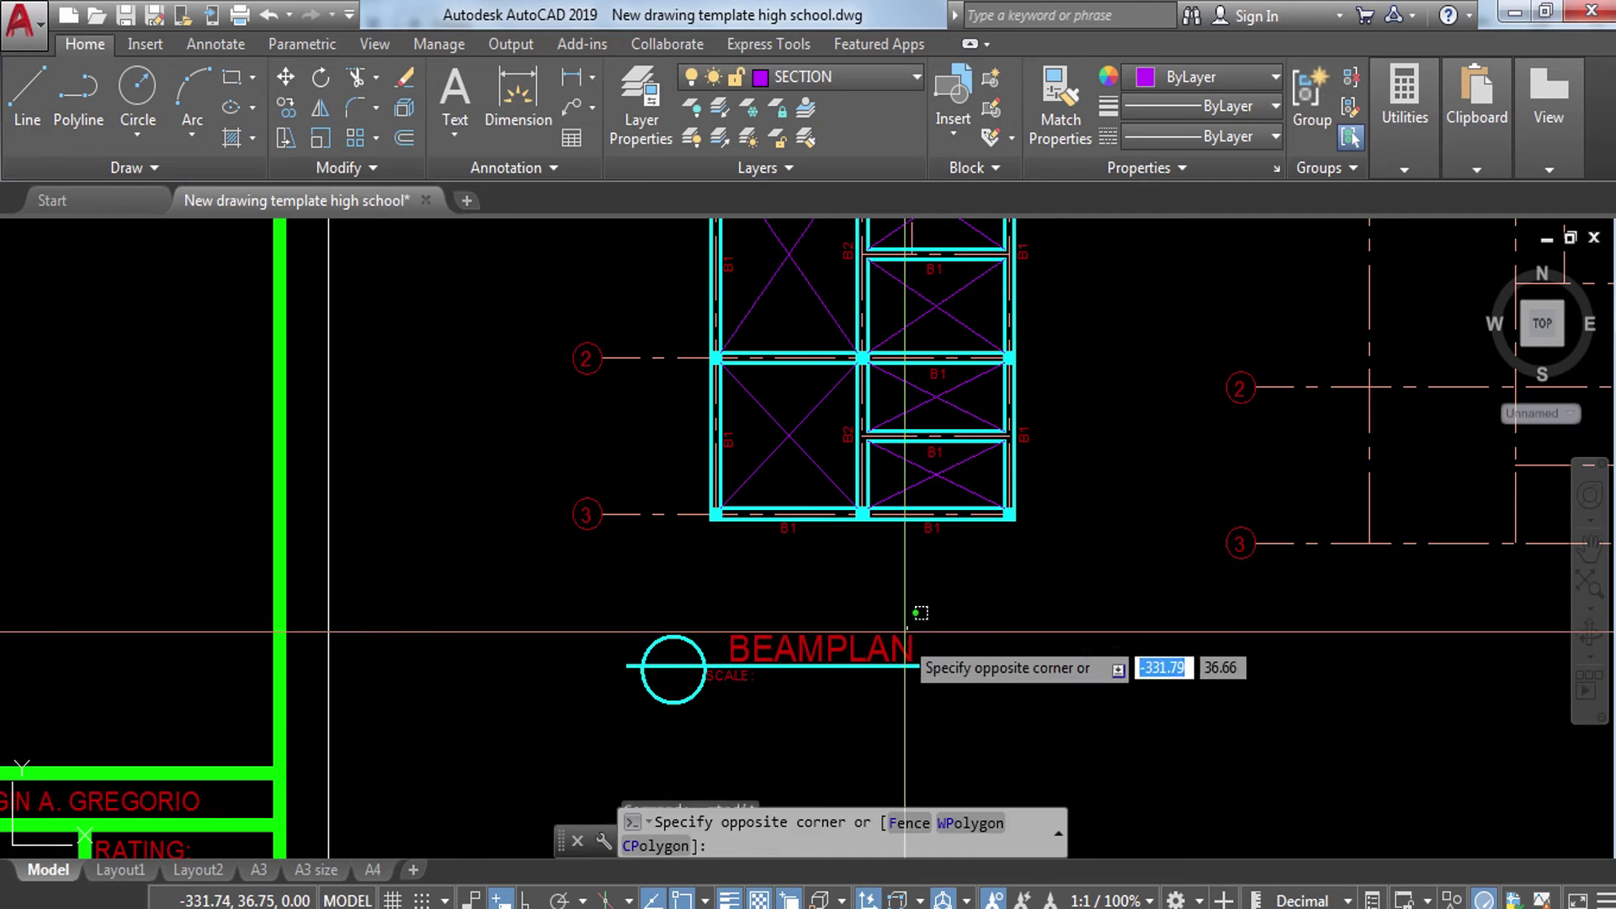
pyautogui.click(806, 665)
pyautogui.press('Escape')
pyautogui.click(747, 645)
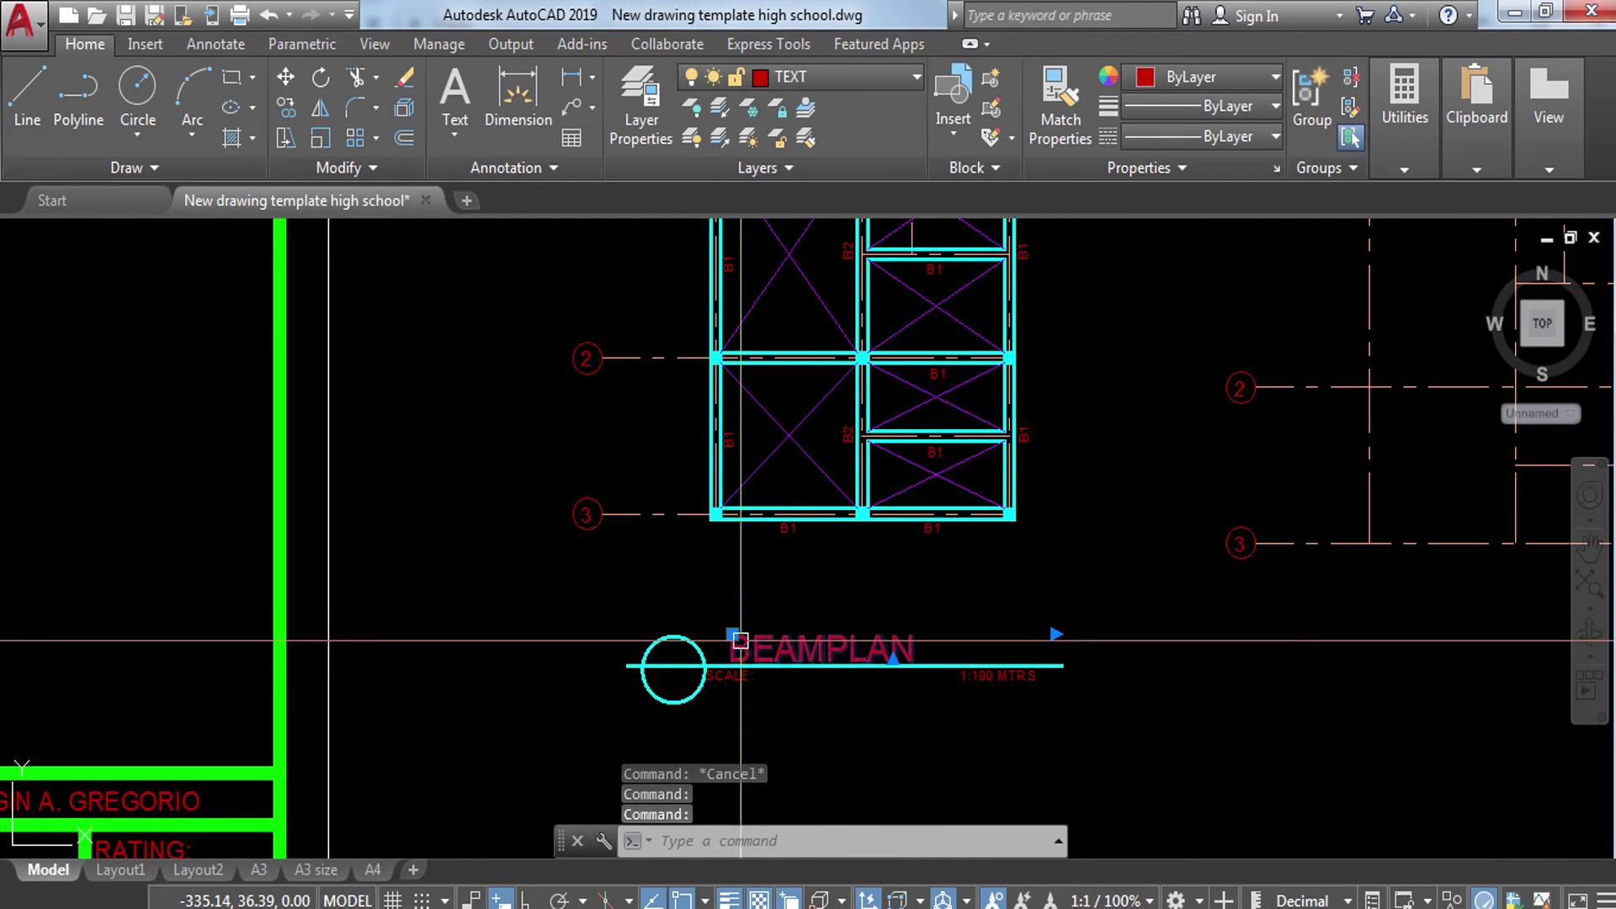
pyautogui.click(700, 566)
pyautogui.click(636, 548)
pyautogui.write('M')
pyautogui.press('Return')
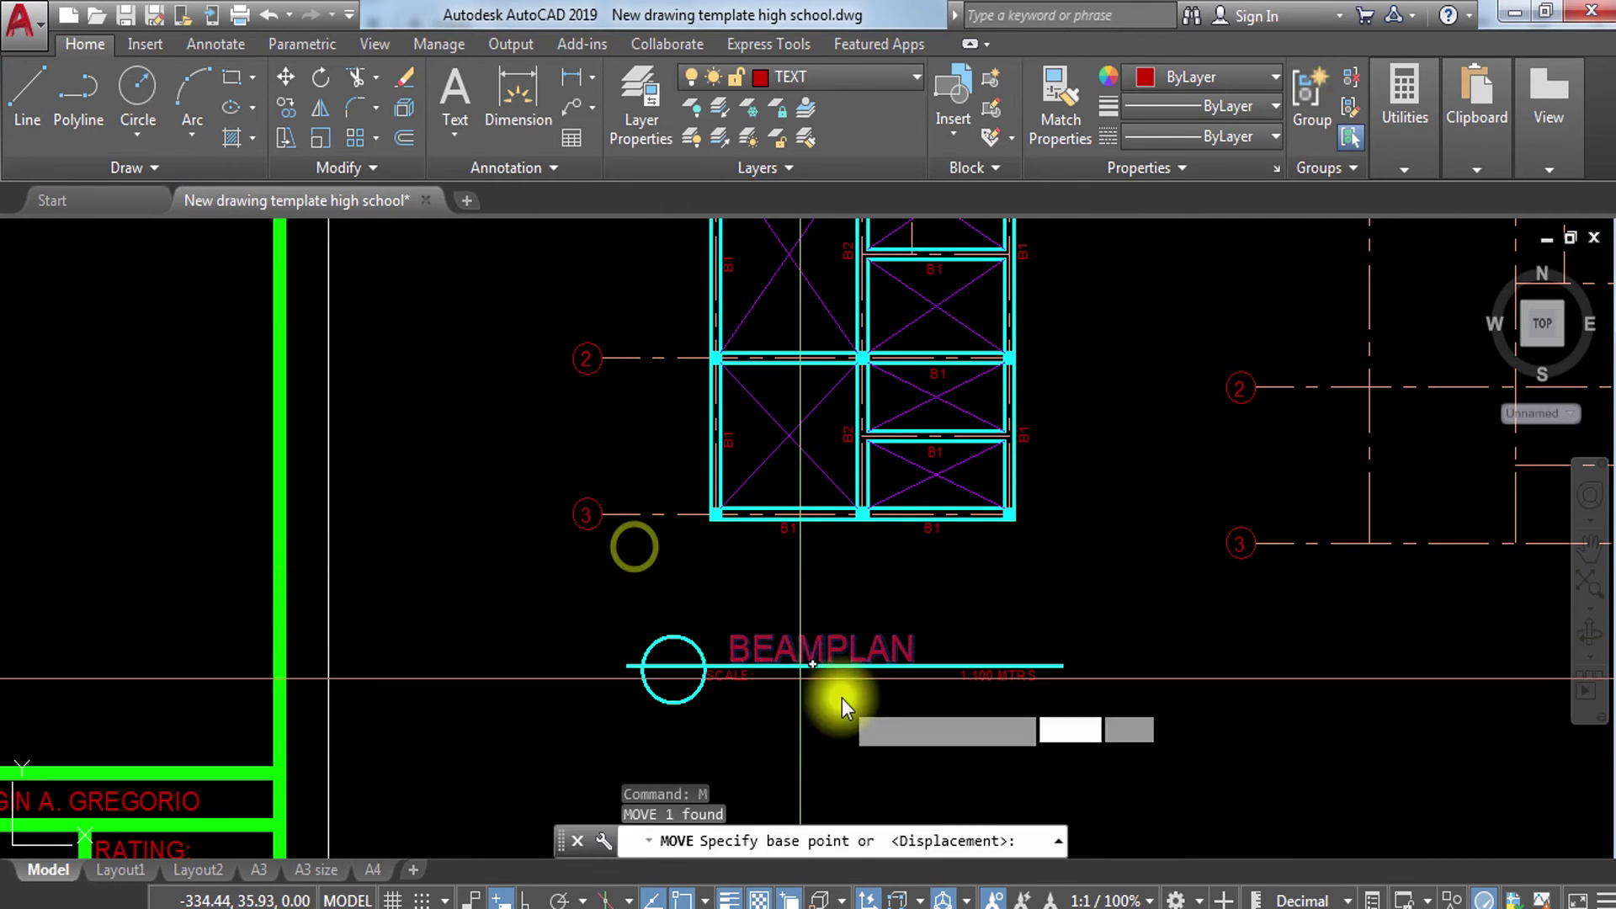
pyautogui.click(922, 726)
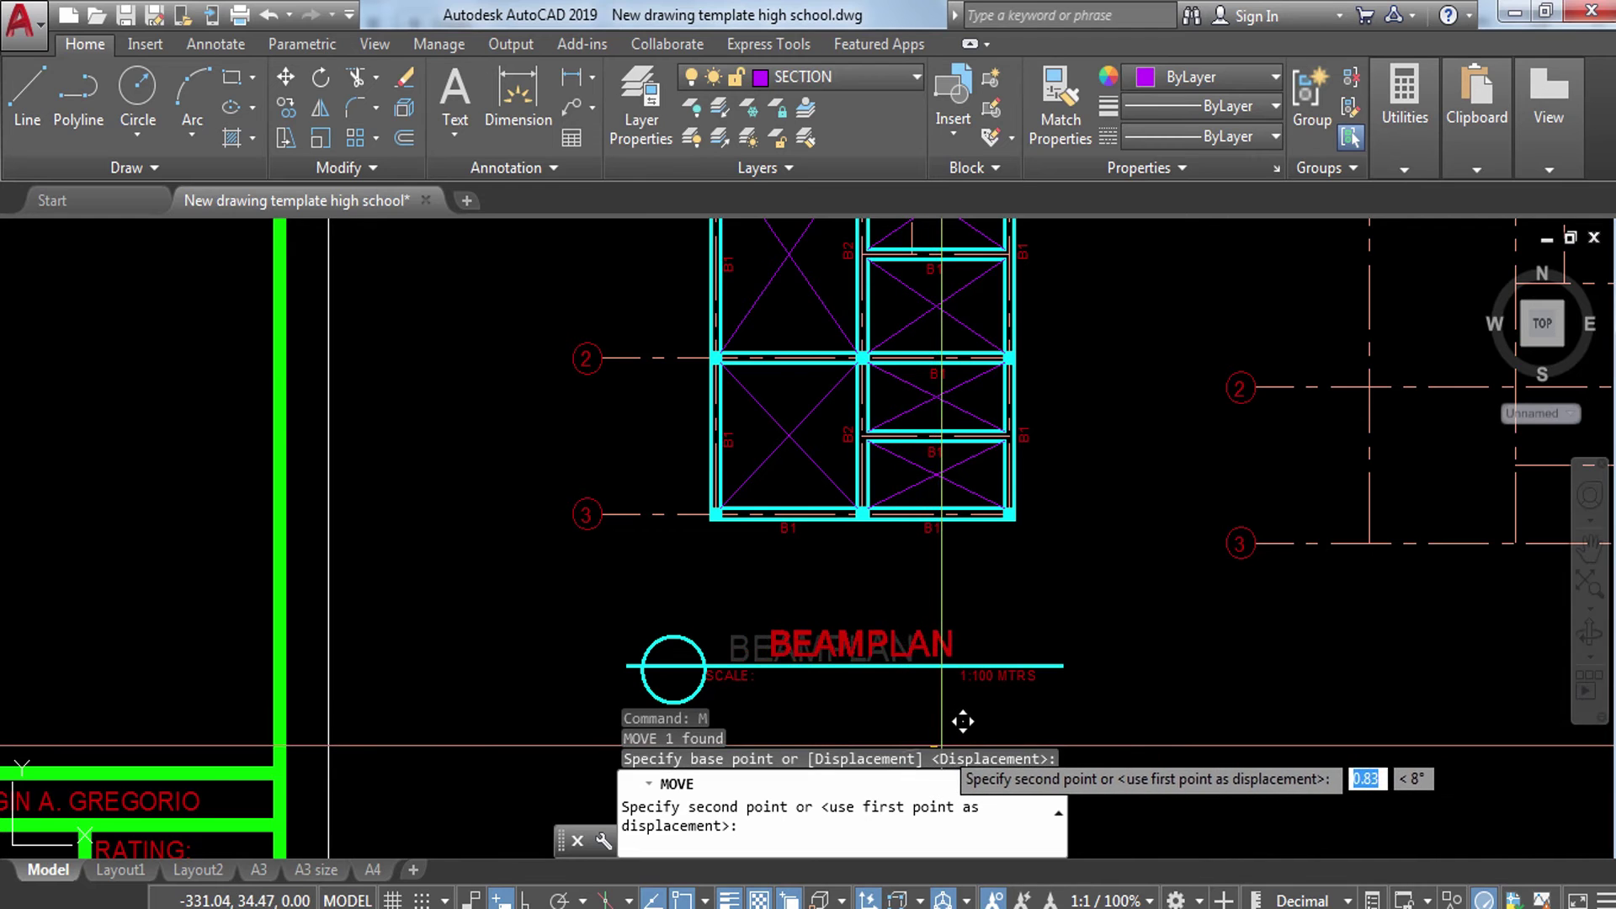
pyautogui.click(944, 741)
pyautogui.click(1078, 636)
pyautogui.press('Escape')
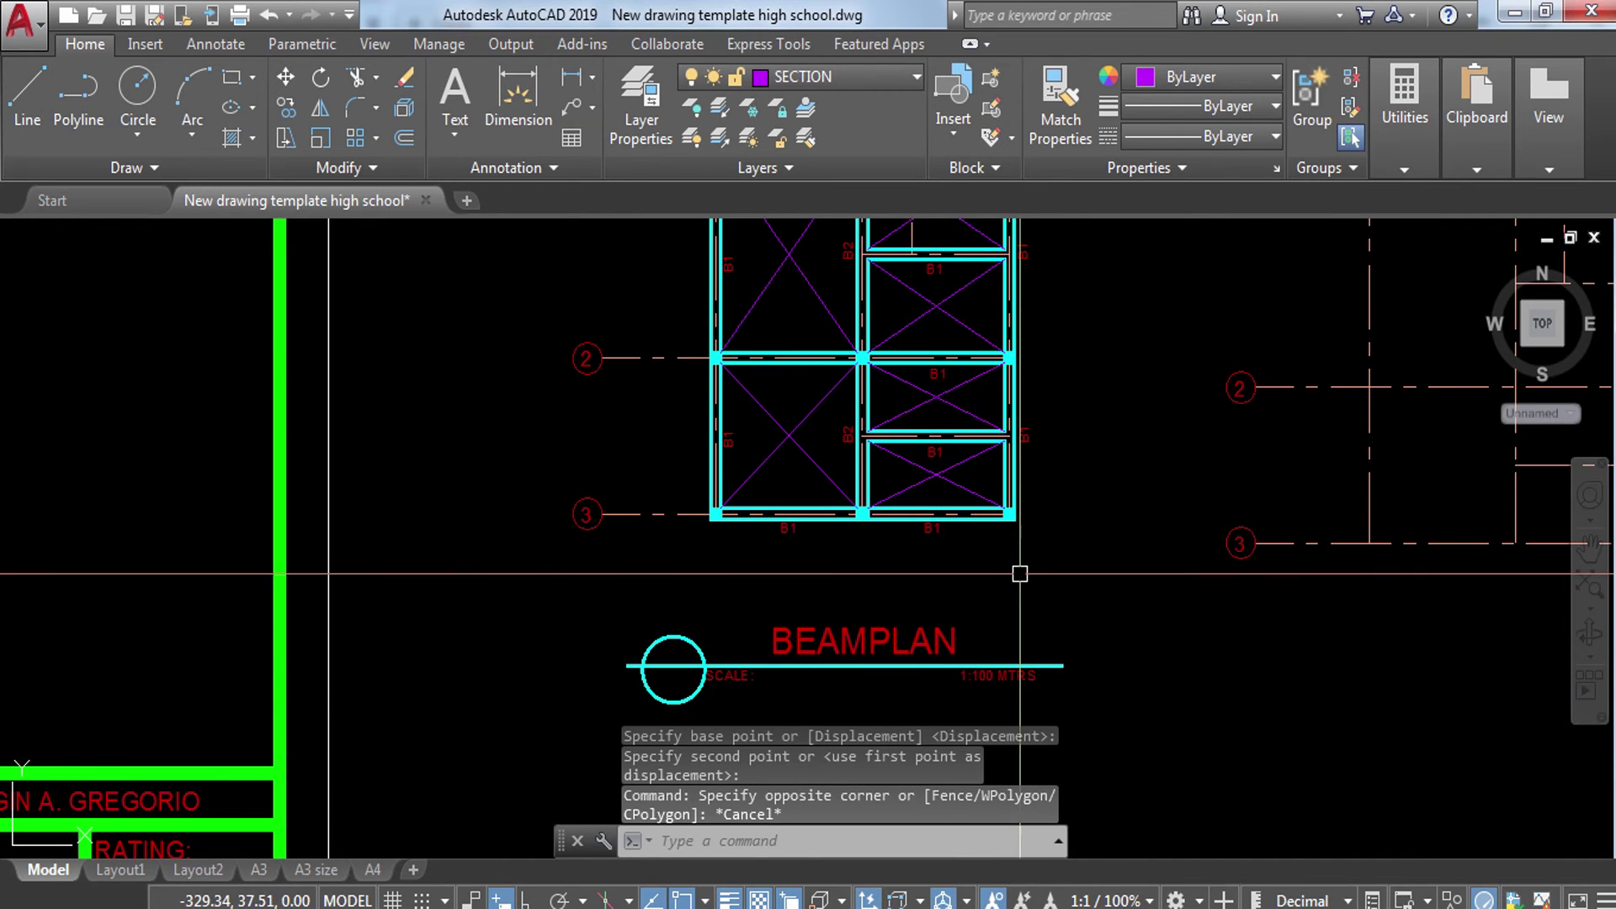
# Step: Erase the small stray B1 text above the beam plan
pyautogui.scroll(-2, 968, 619)
pyautogui.moveTo(869, 397); pyautogui.dragTo(851, 417, button='middle')
pyautogui.scroll(4, 841, 421)
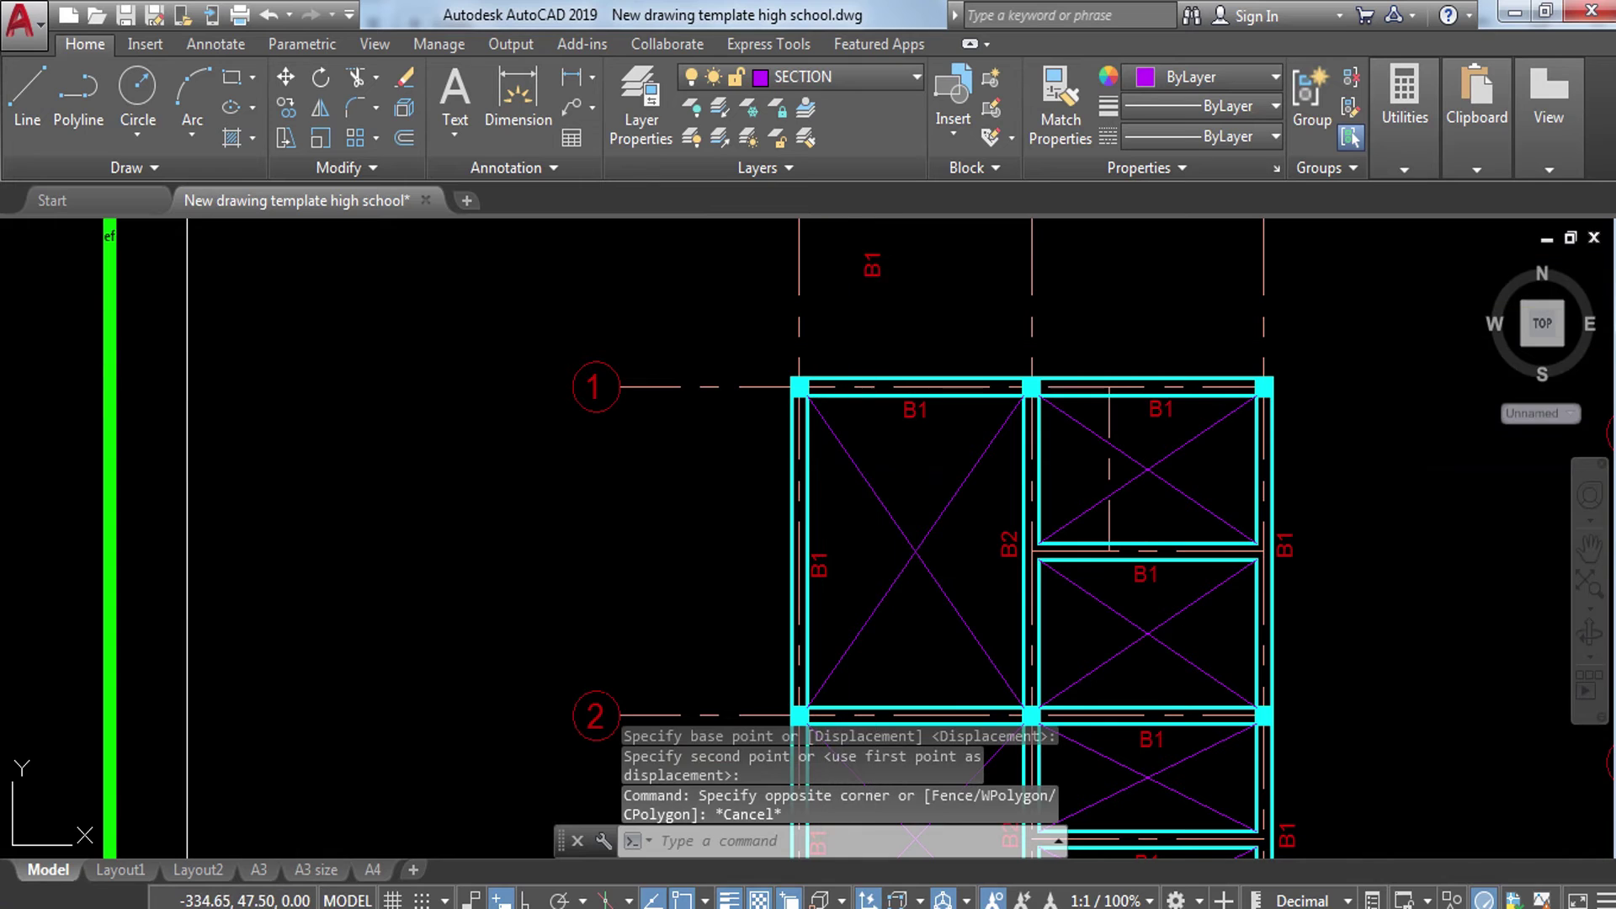
pyautogui.click(854, 284)
pyautogui.press('Return')
pyautogui.moveTo(829, 315); pyautogui.dragTo(814, 395, button='middle')
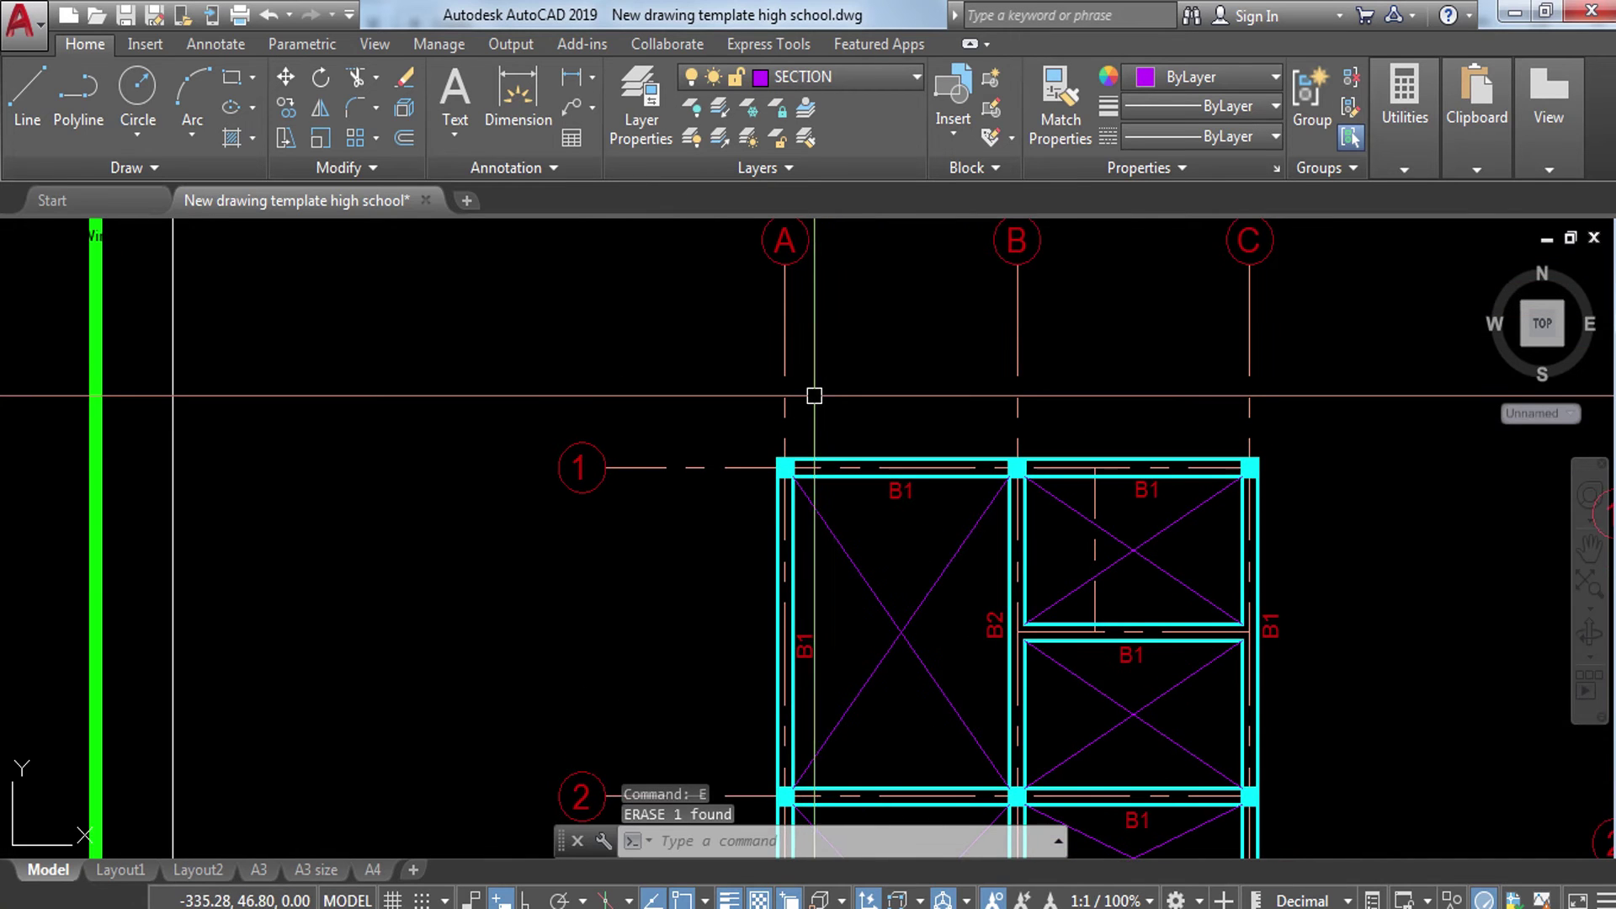
# Step: Make DIMENSION LINE the current layer and dimension the 3.00 span from grid A to B
pyautogui.click(887, 75)
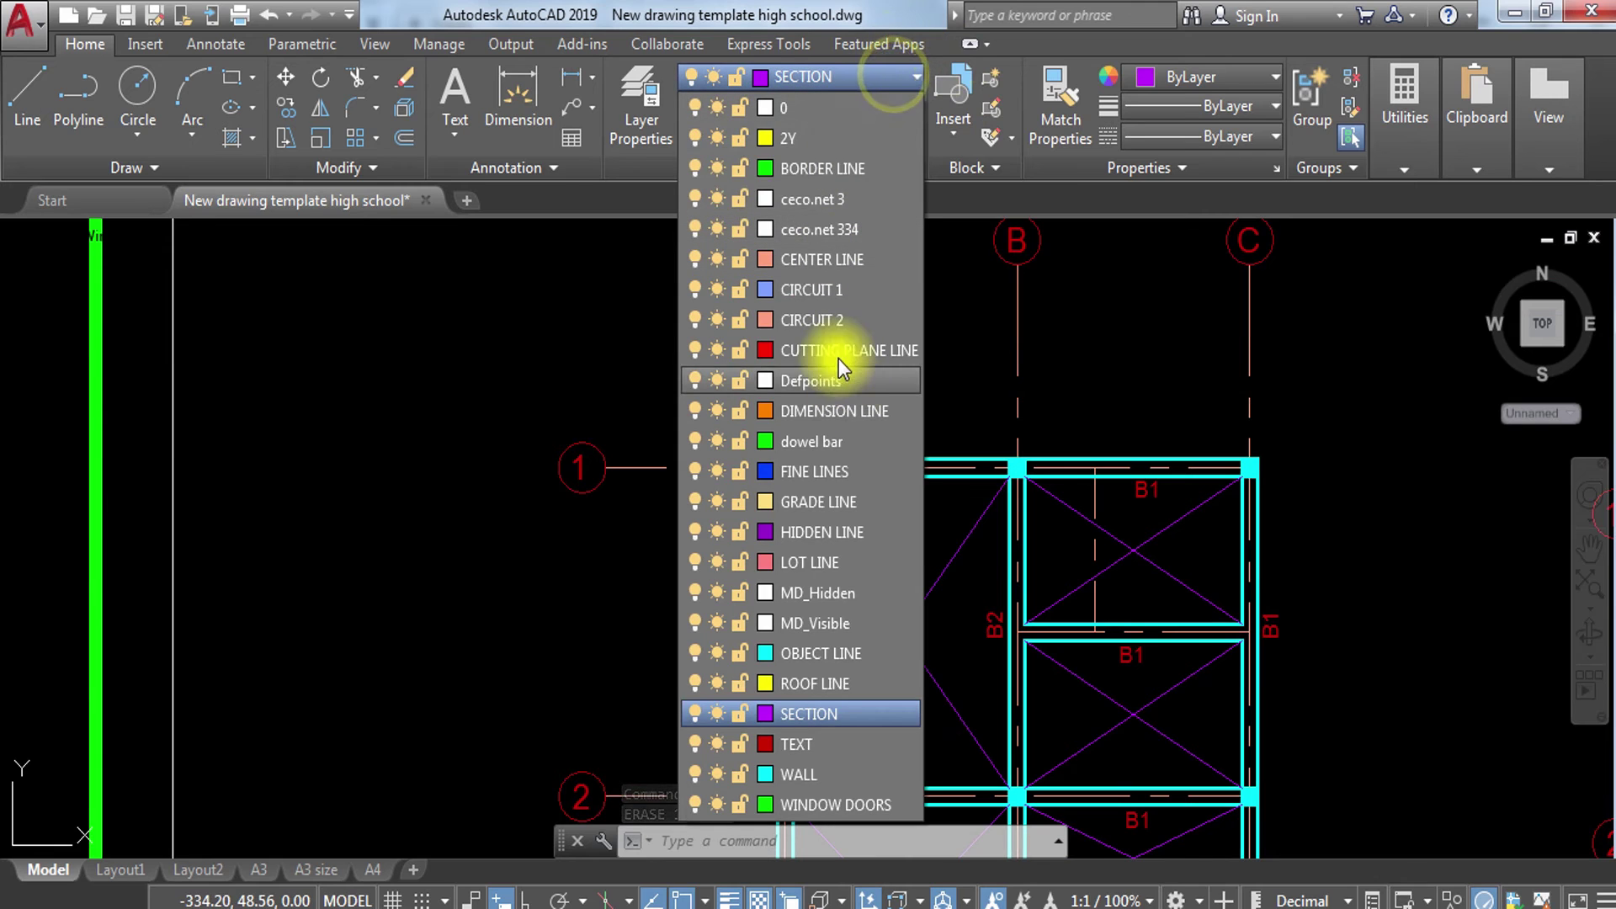
pyautogui.click(816, 409)
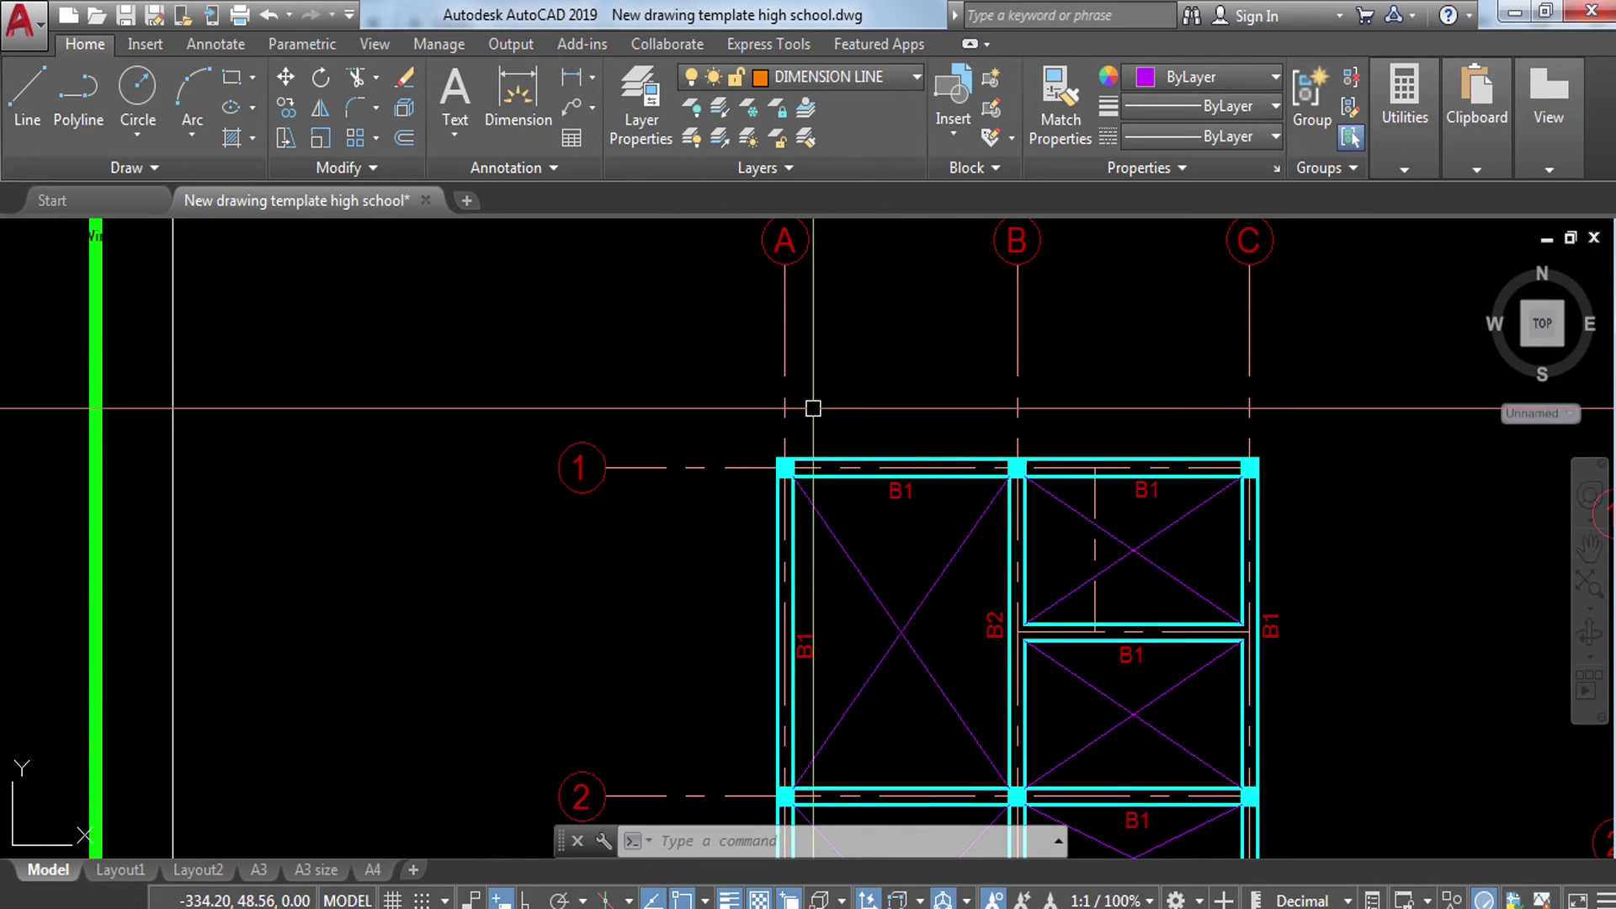
pyautogui.write('DIMLI')
pyautogui.press('Return')
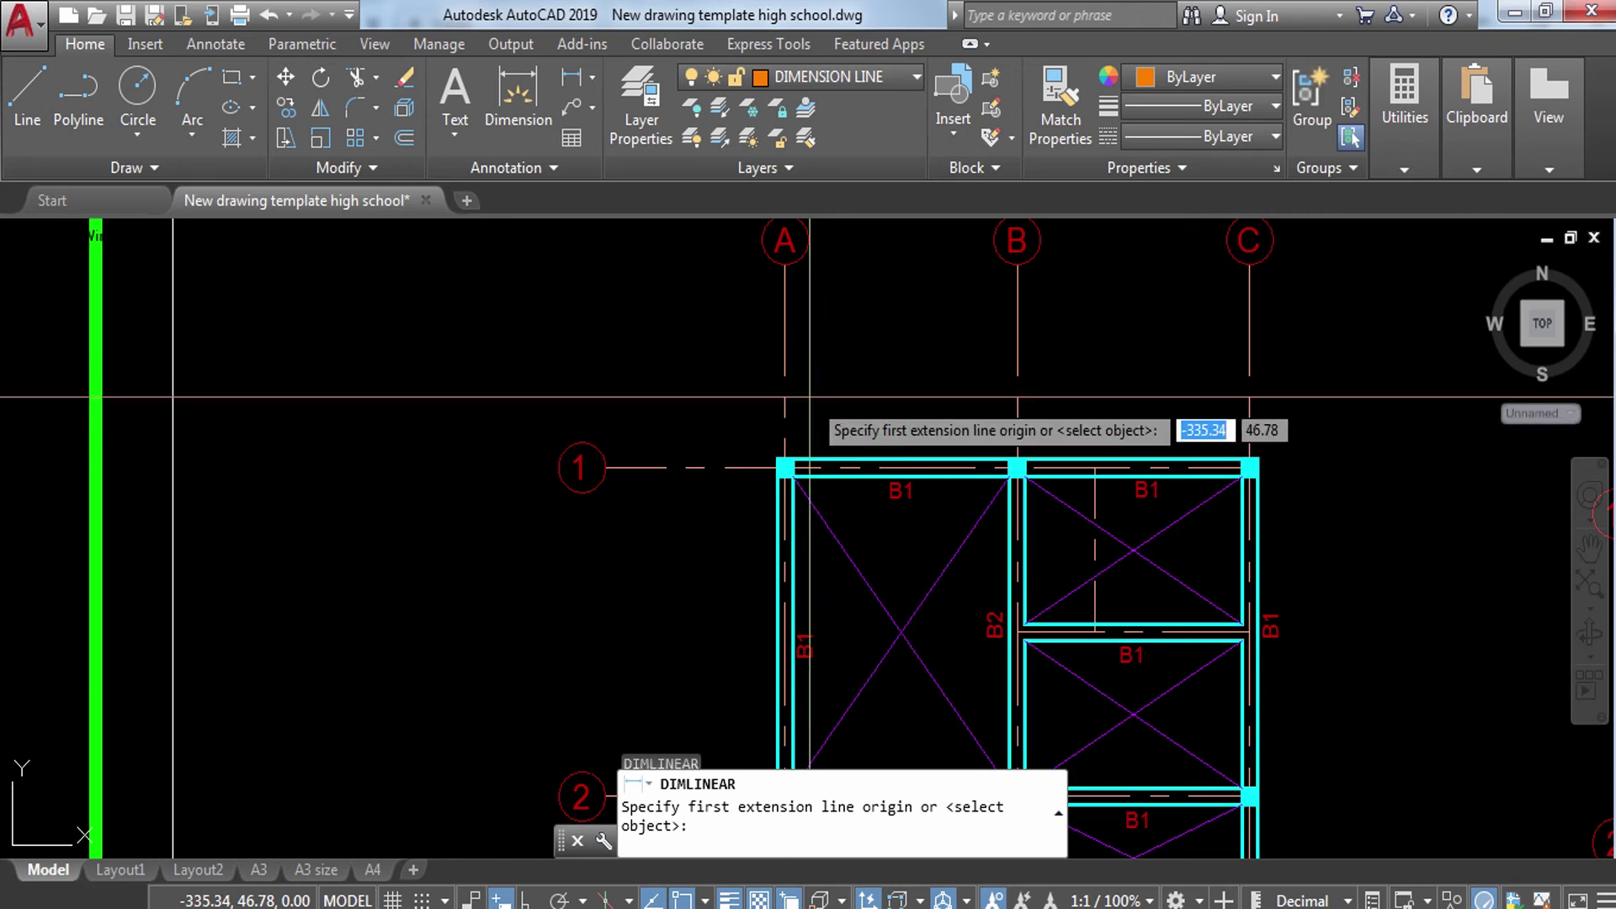
pyautogui.scroll(5, 791, 425)
pyautogui.click(771, 548)
pyautogui.scroll(-2, 771, 548)
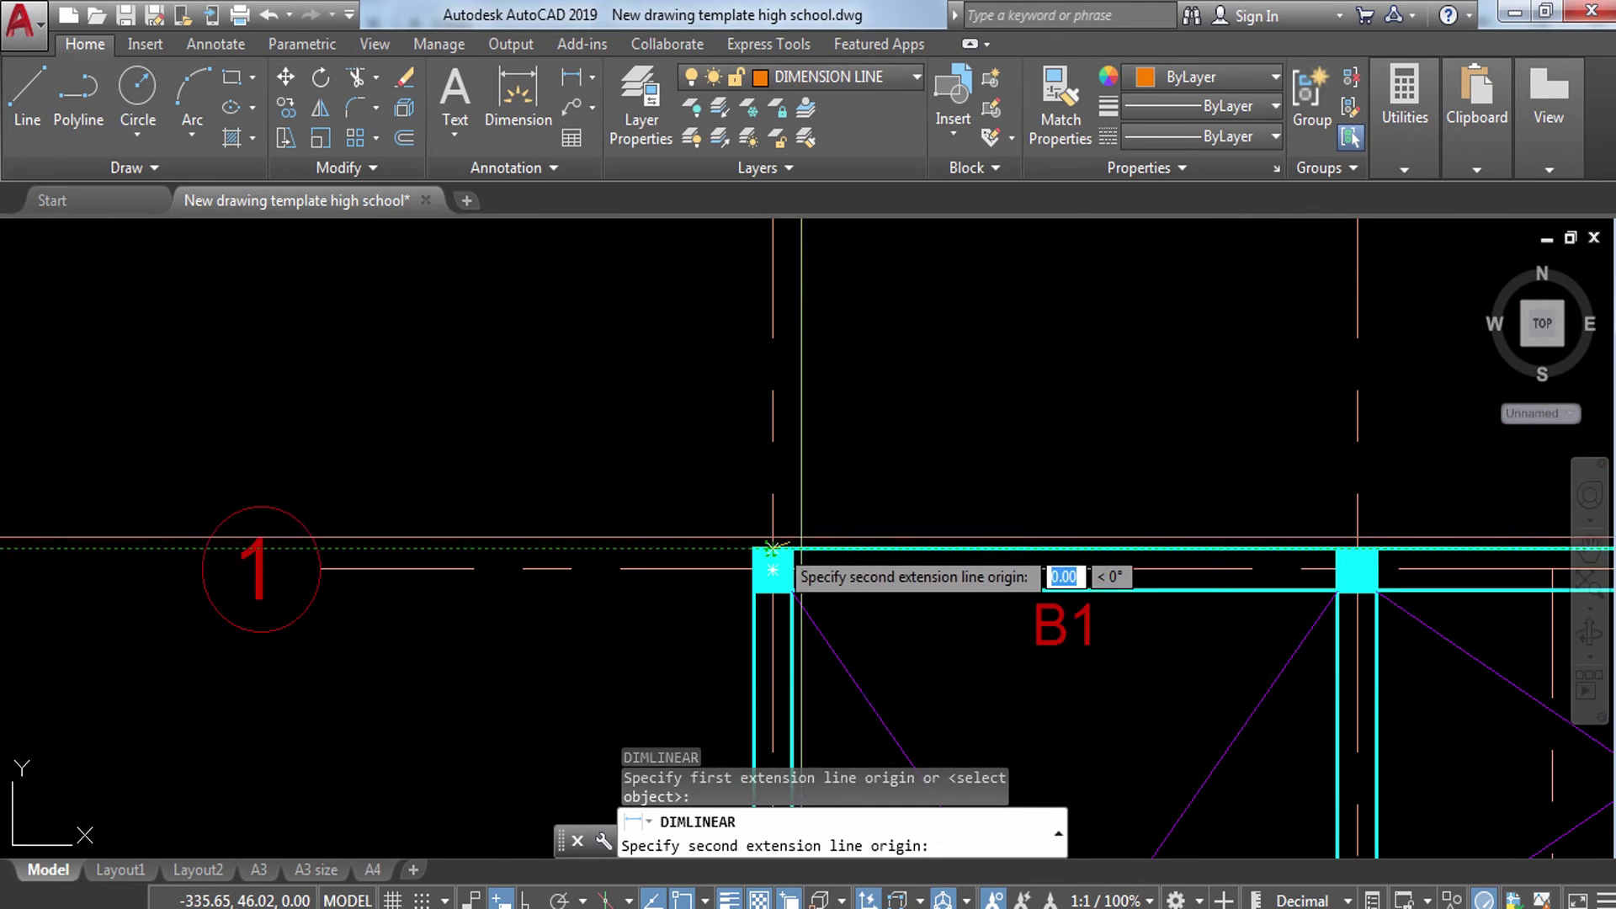
pyautogui.click(1357, 548)
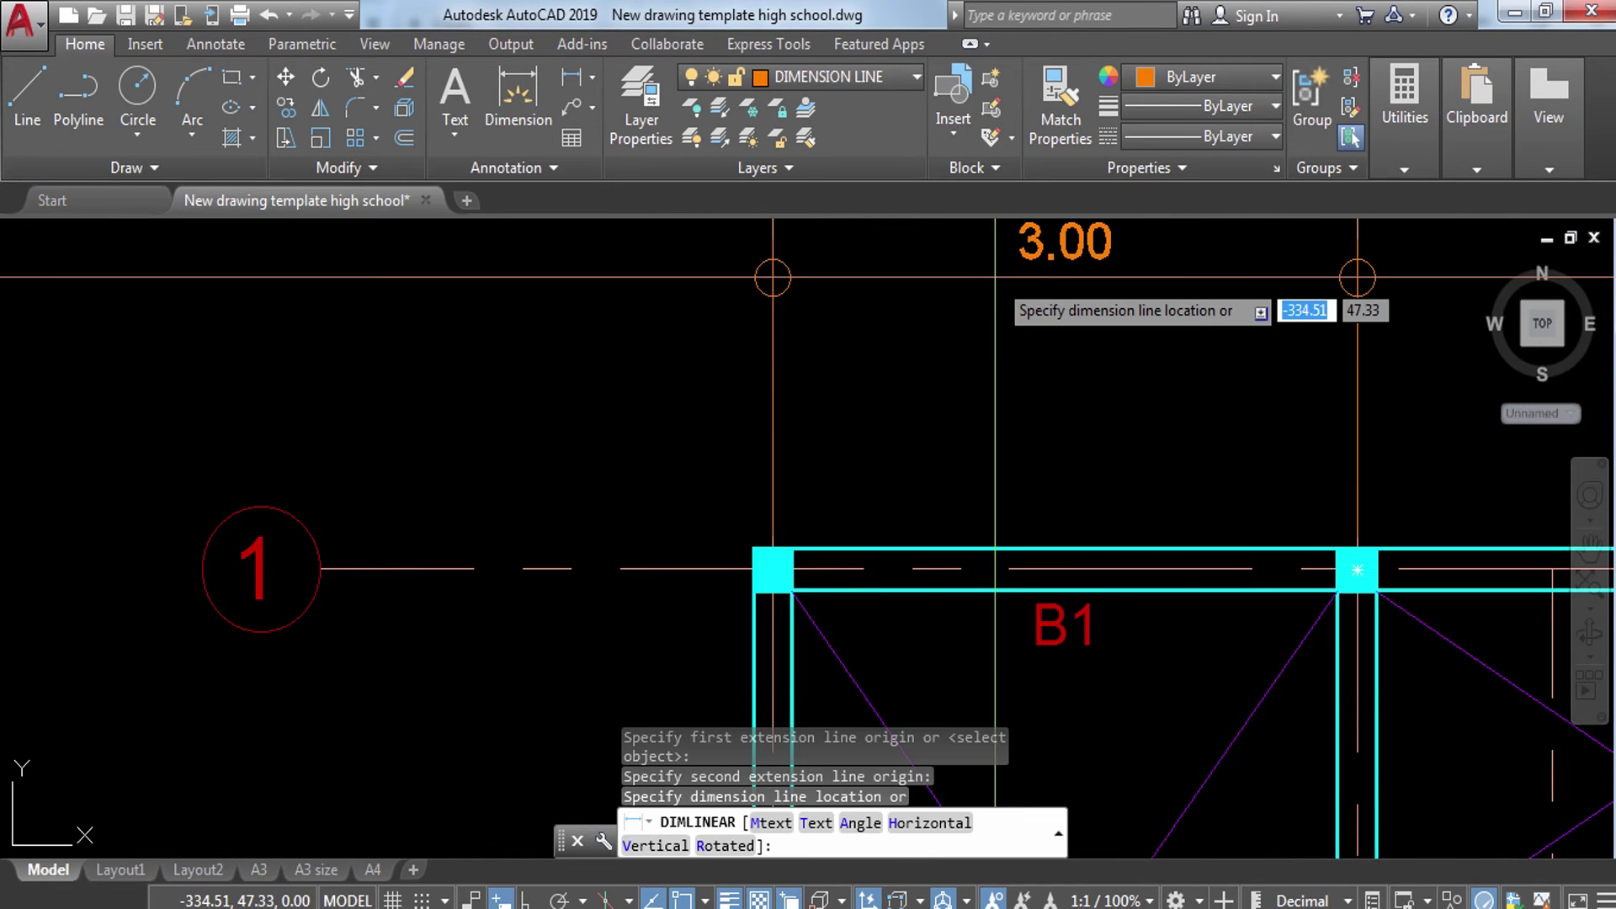
pyautogui.click(1007, 406)
# Step: Continue the chain with a second 3.00 dimension to grid C
pyautogui.write('DC')
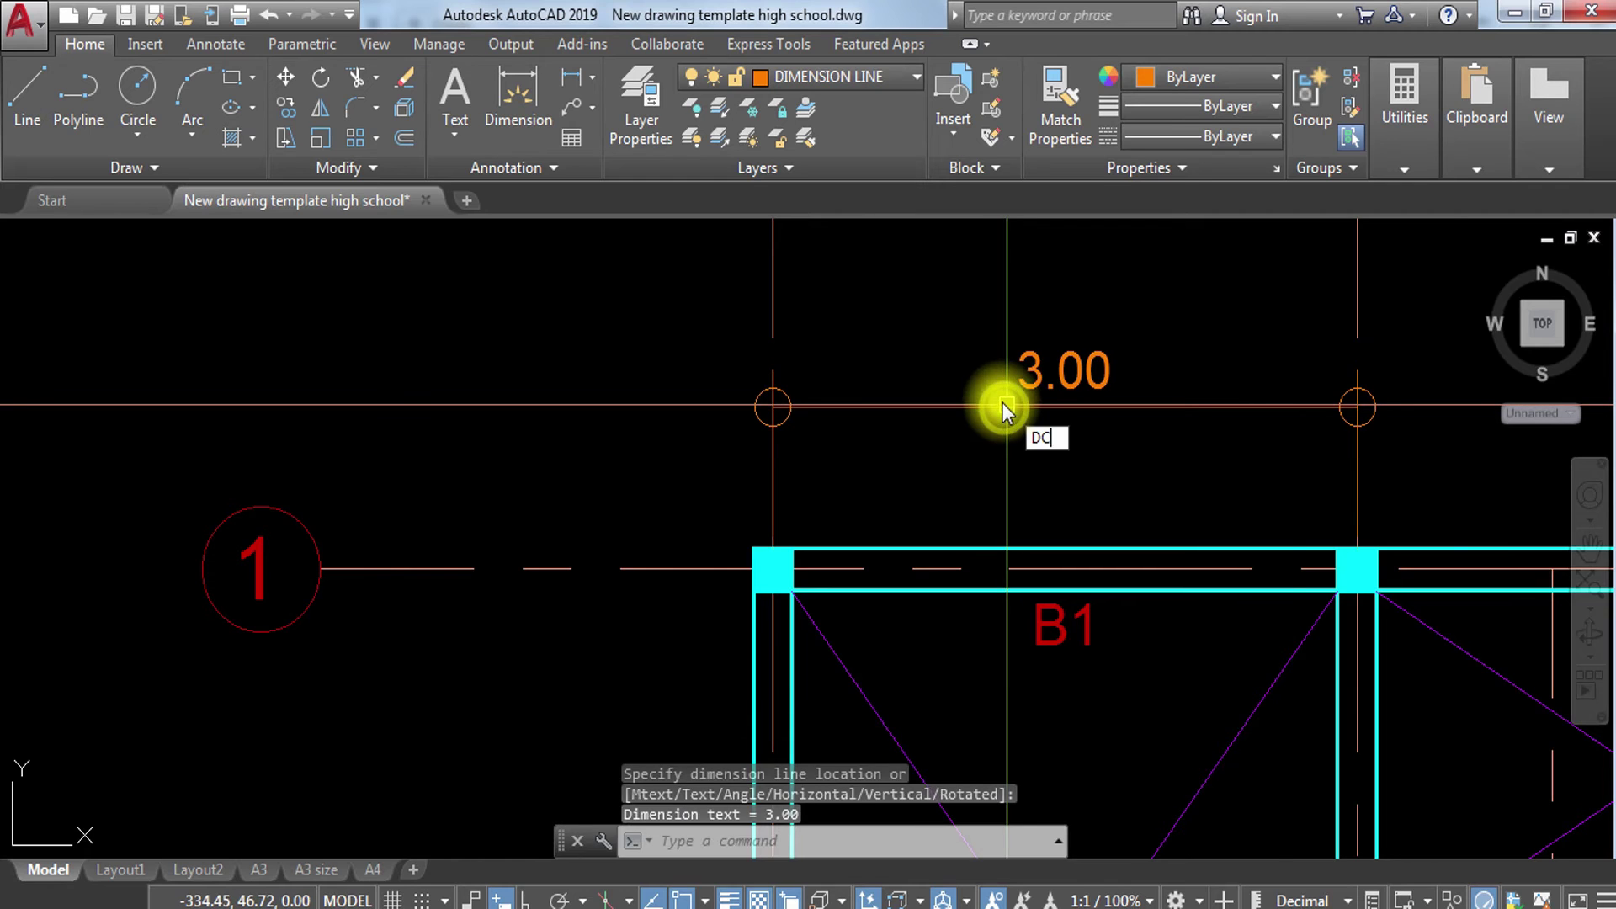
pyautogui.write('O')
pyautogui.press('Return')
pyautogui.moveTo(1054, 382); pyautogui.dragTo(337, 325, button='middle')
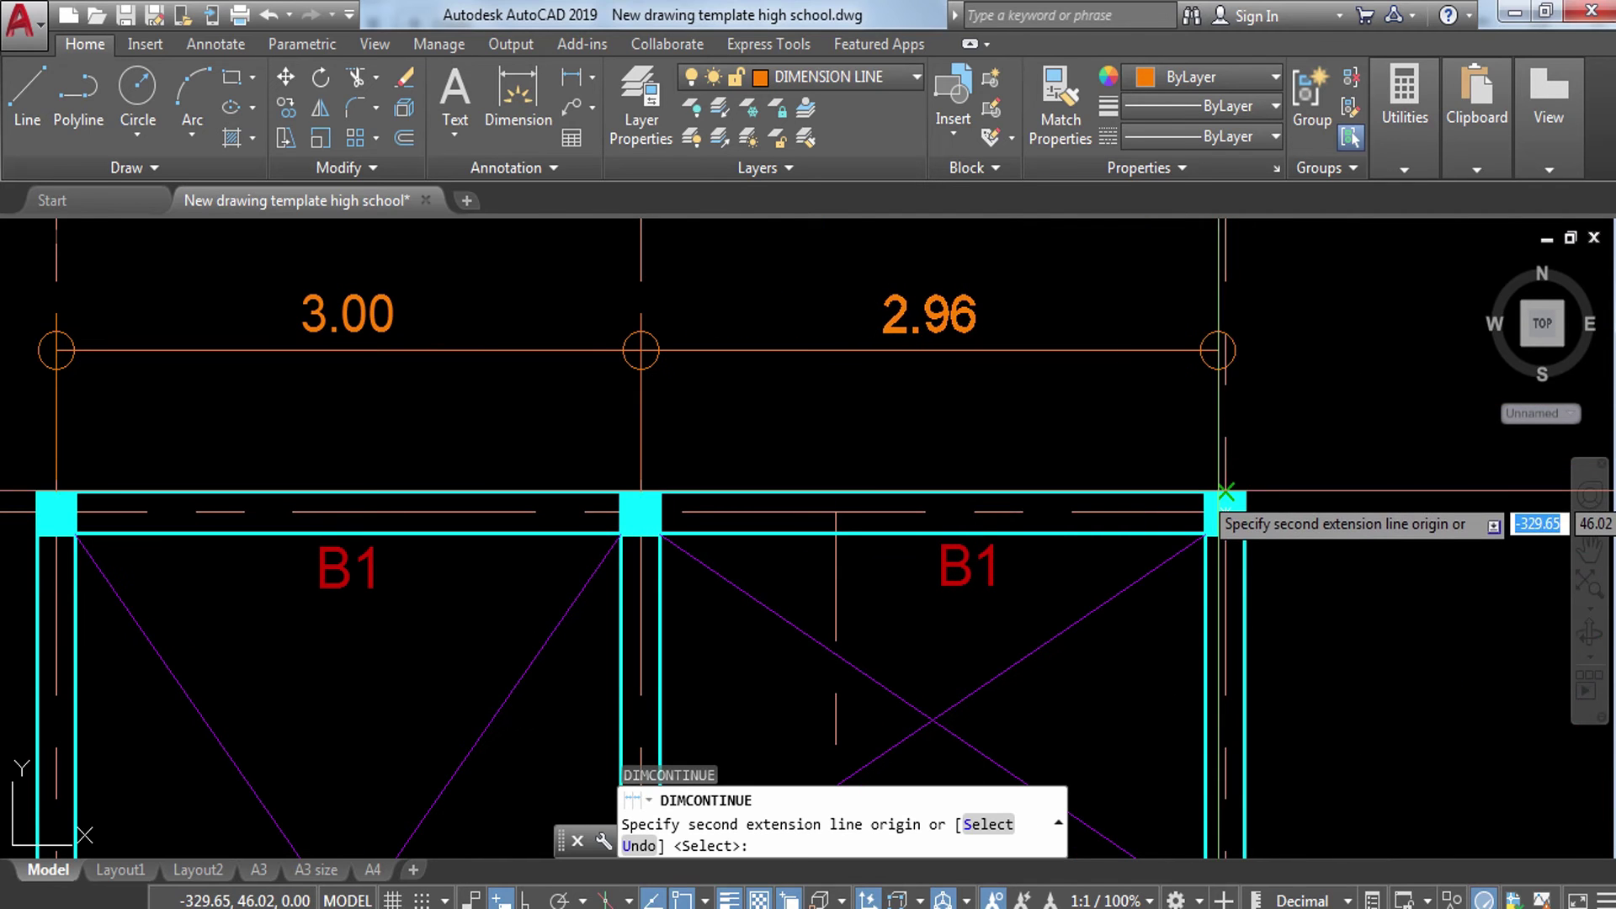
pyautogui.click(1225, 512)
pyautogui.press('Escape')
pyautogui.moveTo(633, 406); pyautogui.dragTo(858, 491, button='middle')
# Step: Add an overall 6.00 dimension from grid A to C above the 3.00 dimensions
pyautogui.write('D')
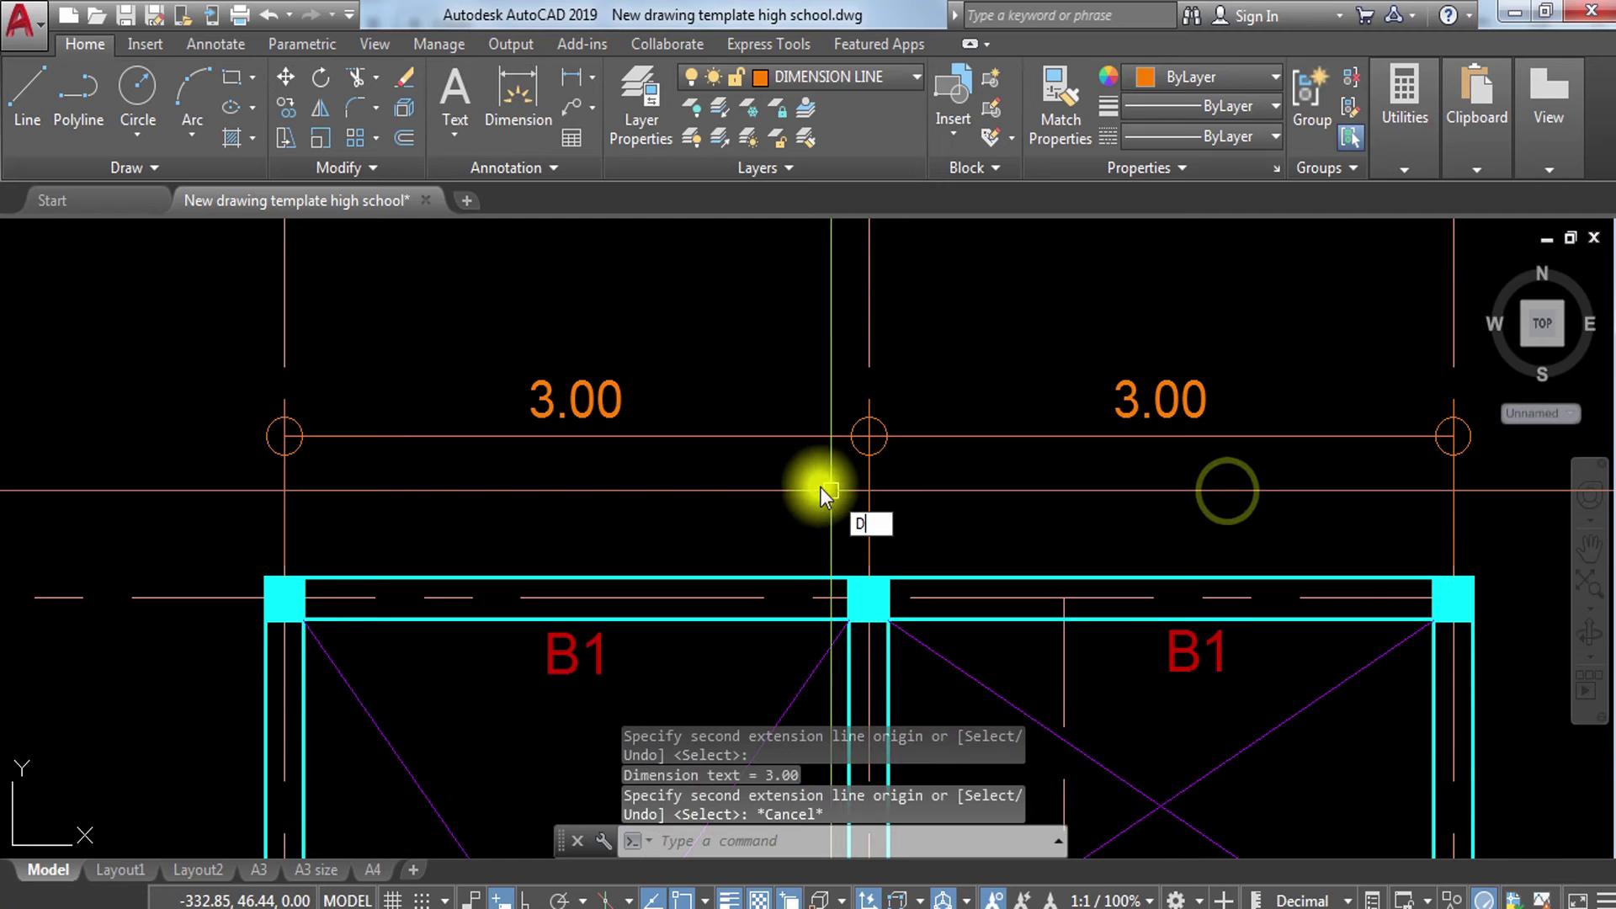
pyautogui.write('IMLI')
pyautogui.press('Return')
pyautogui.click(285, 436)
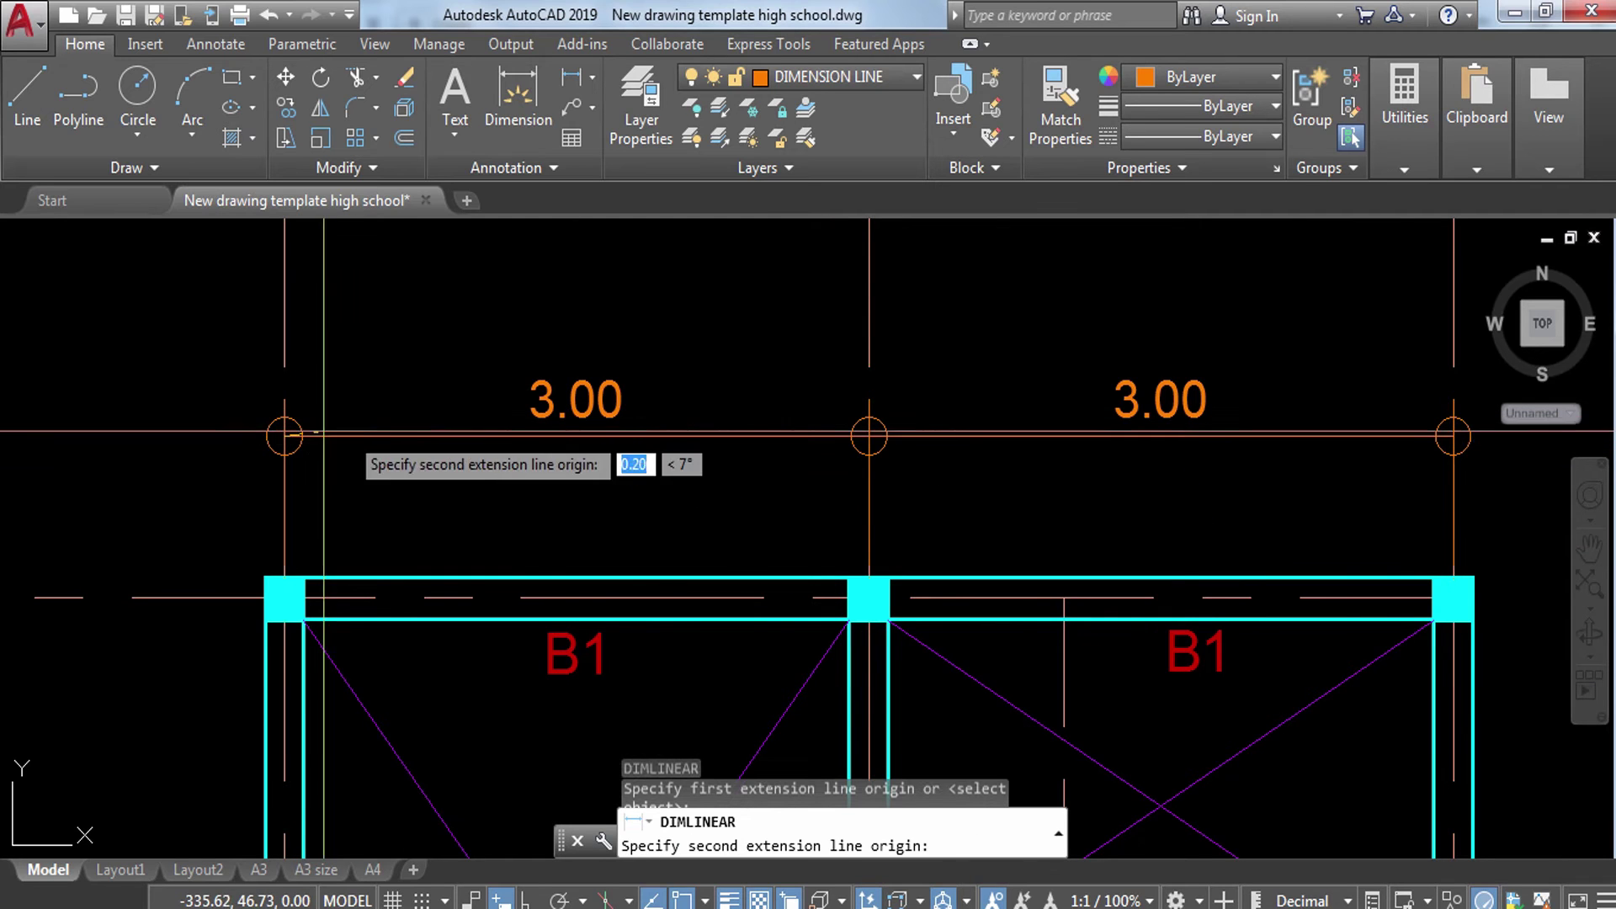
pyautogui.click(1453, 436)
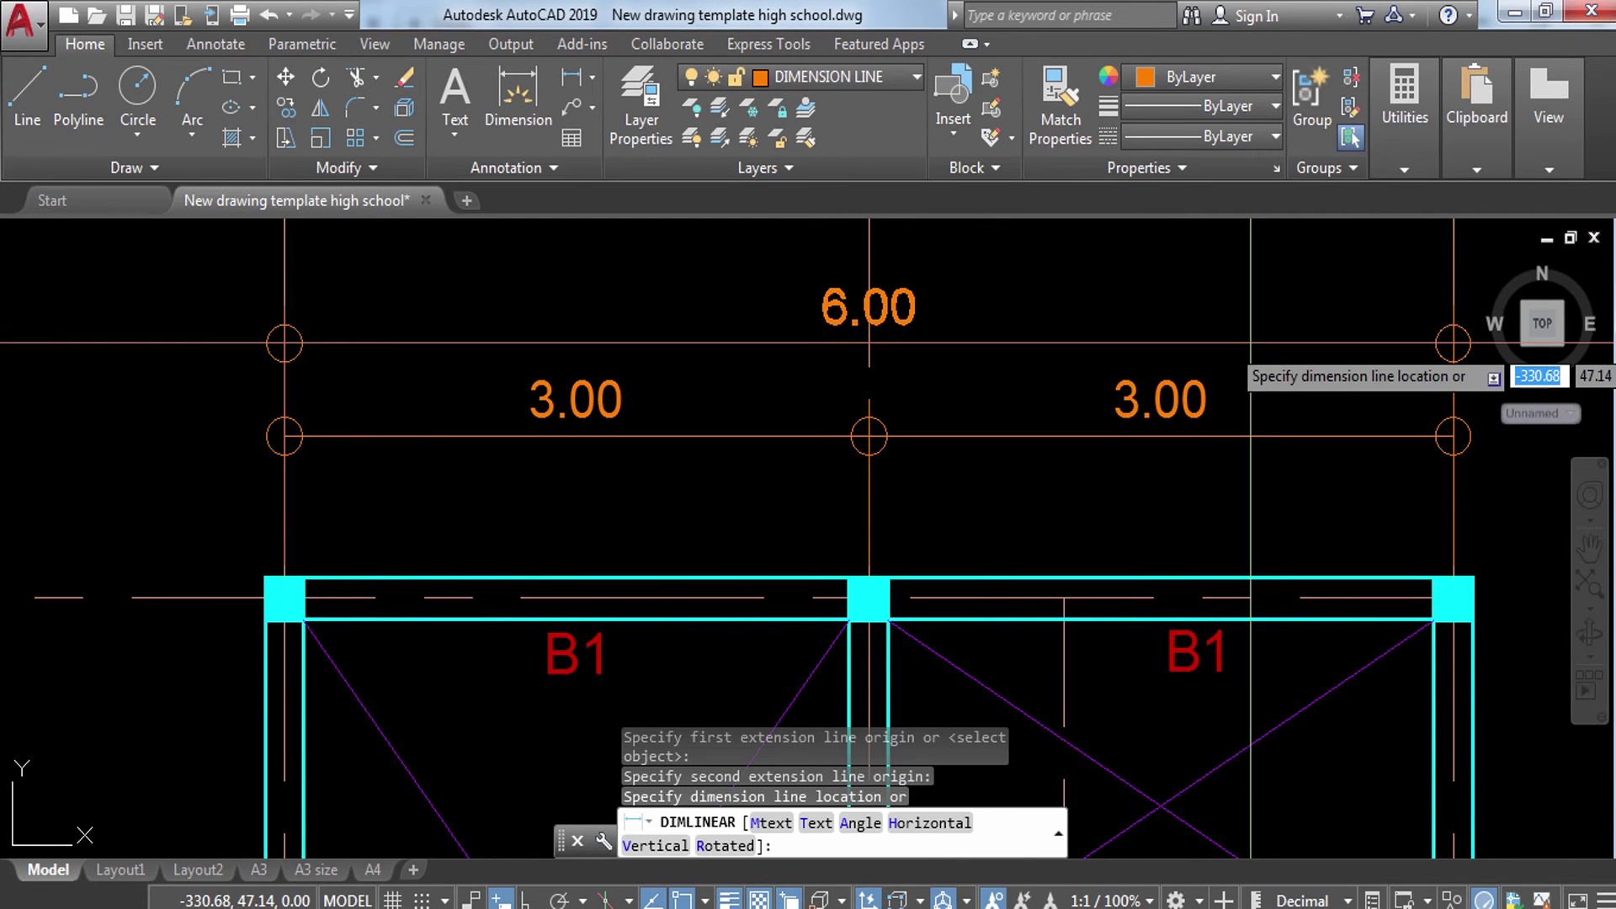
pyautogui.click(1411, 229)
pyautogui.moveTo(440, 488); pyautogui.dragTo(730, 355, button='middle')
pyautogui.scroll(-4, 730, 355)
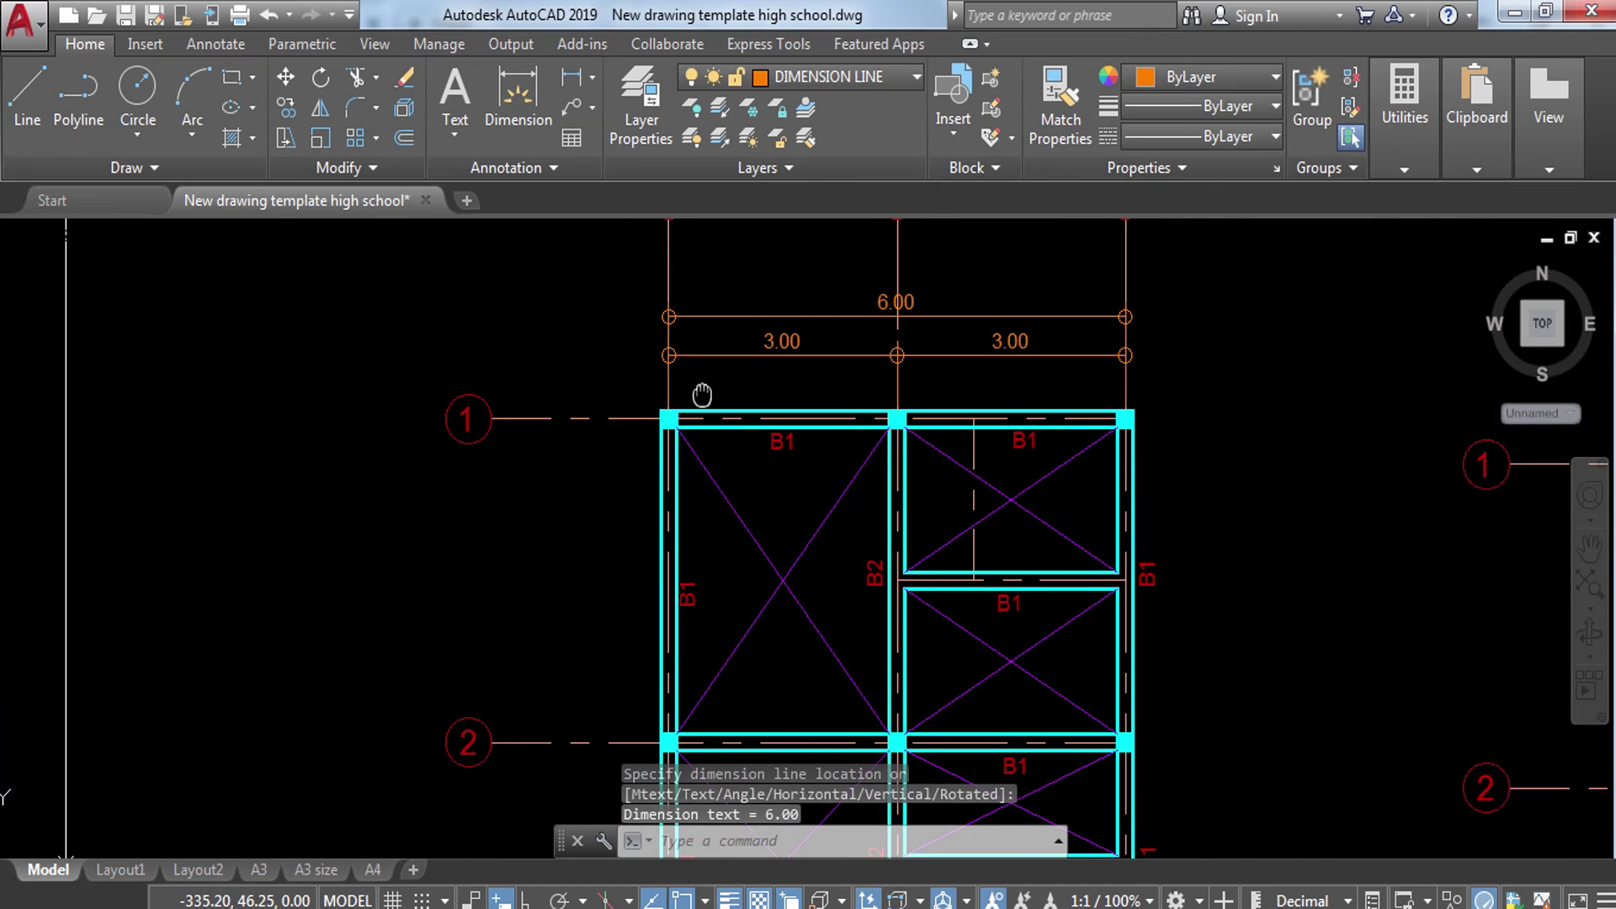
# Step: Add a vertical dimension from the grid 1 column to the grid 2 column, left of the plan
pyautogui.press('Return')
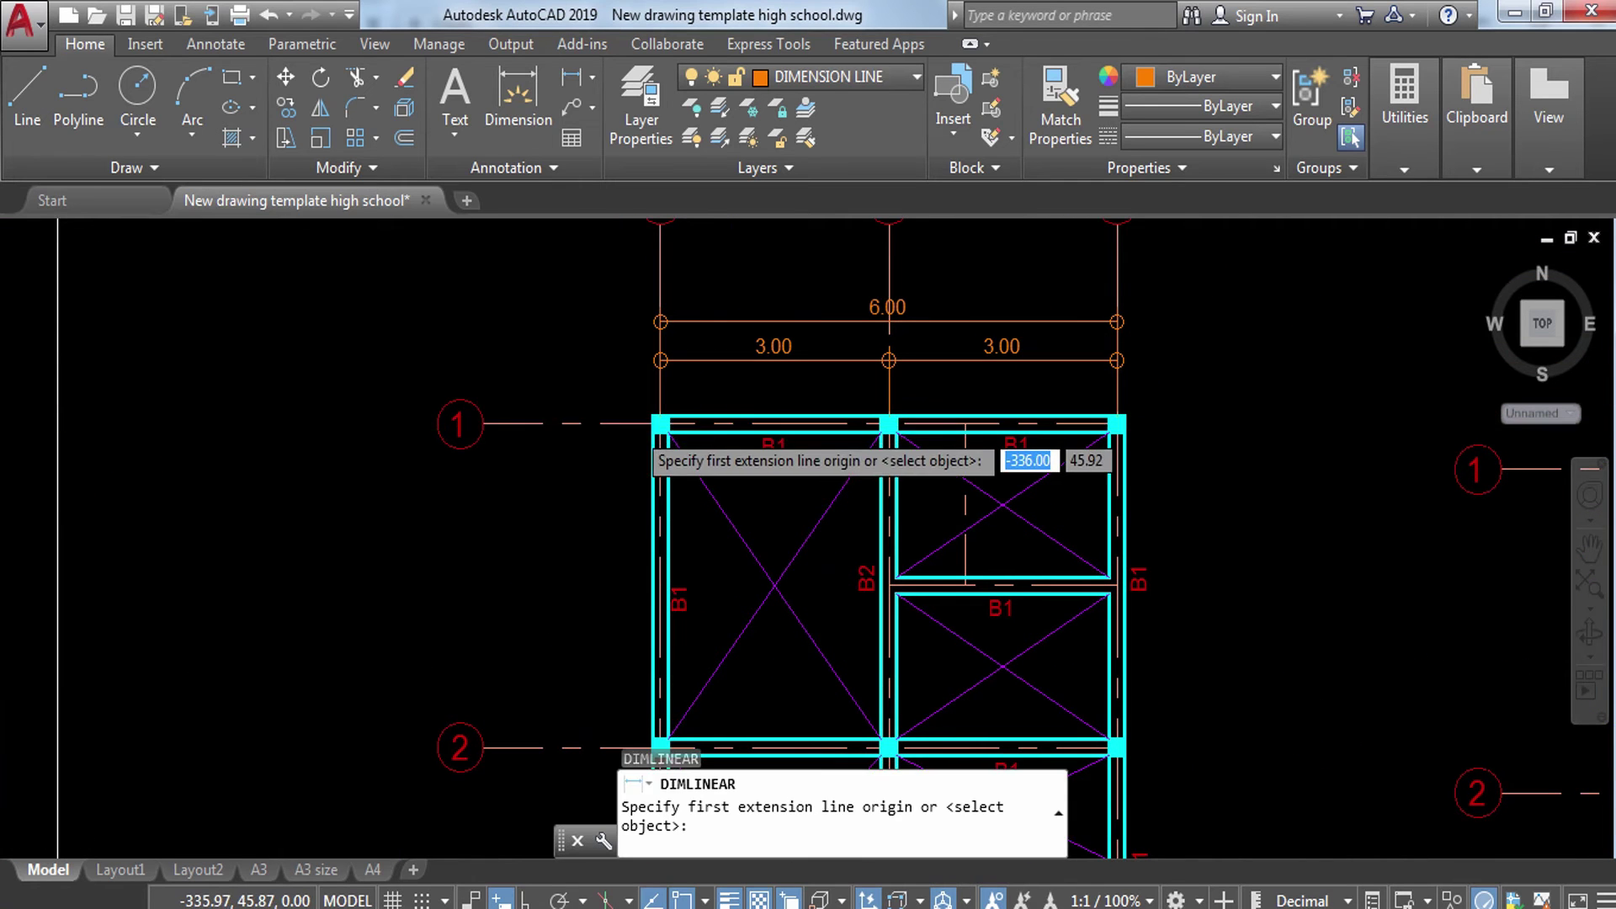
pyautogui.scroll(5, 679, 400)
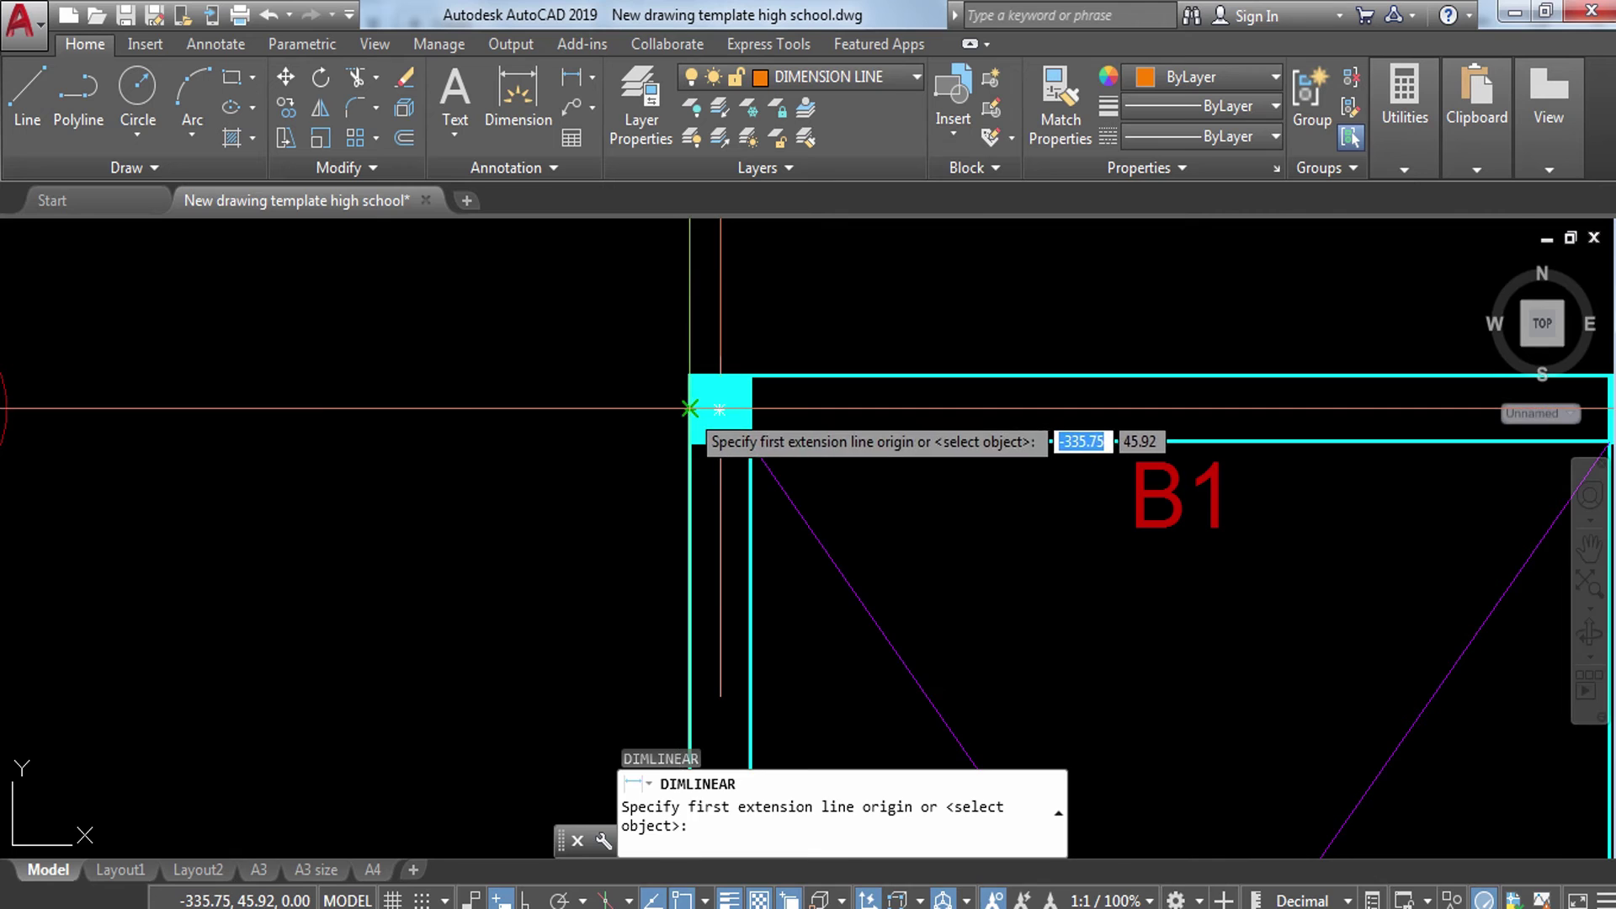
pyautogui.click(688, 409)
pyautogui.scroll(-3, 684, 421)
pyautogui.moveTo(674, 644); pyautogui.dragTo(768, 318, button='middle')
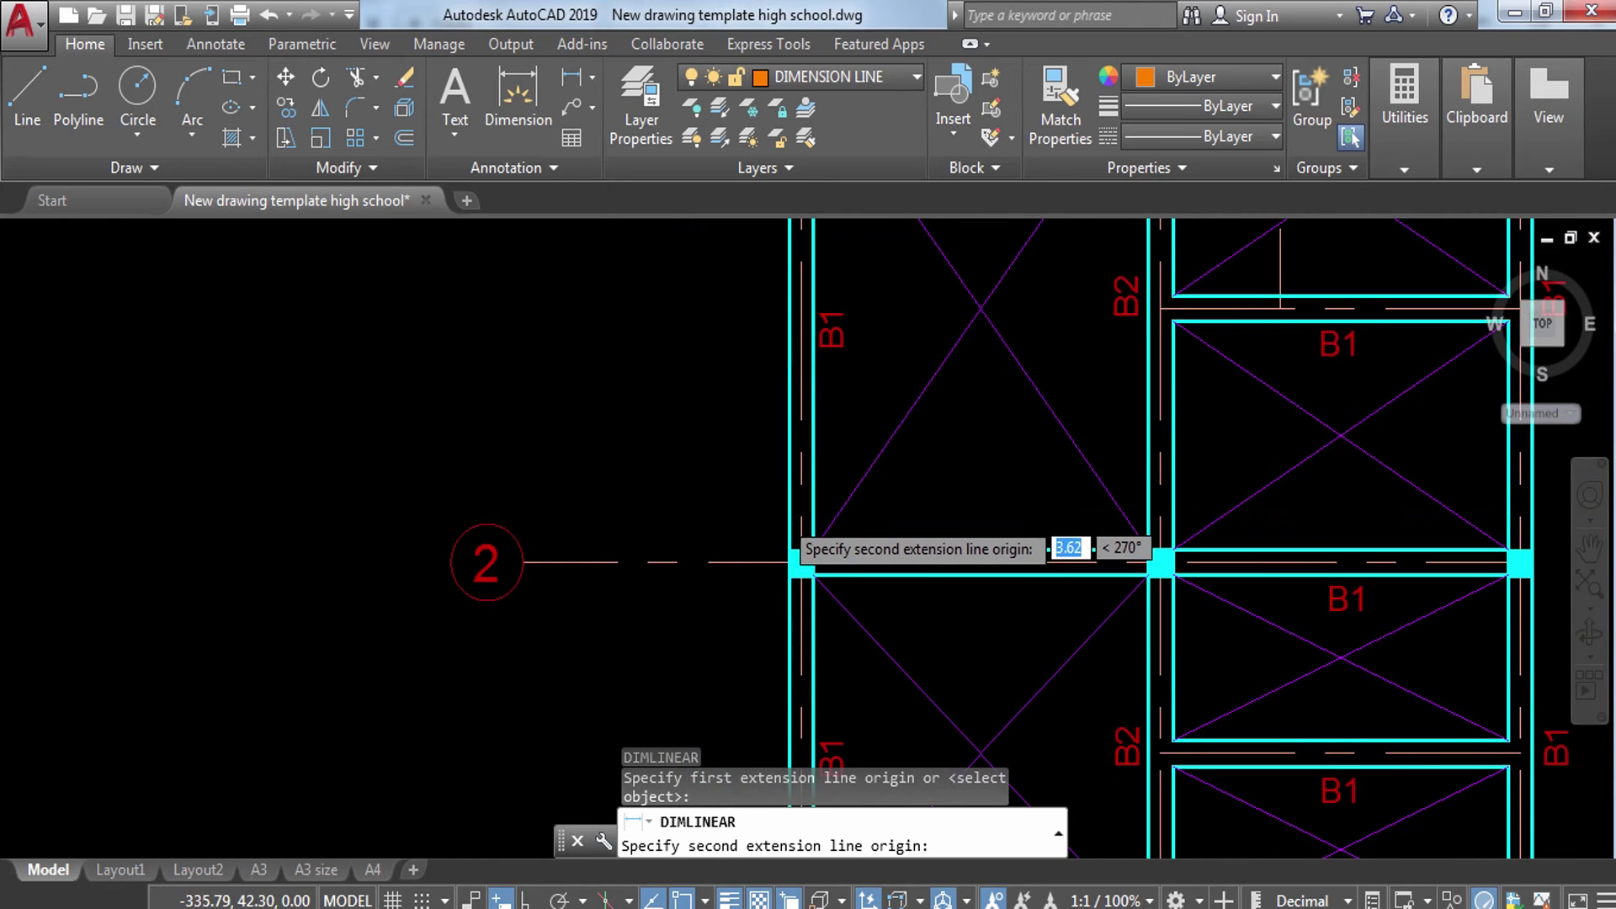
pyautogui.scroll(3, 782, 606)
pyautogui.click(786, 693)
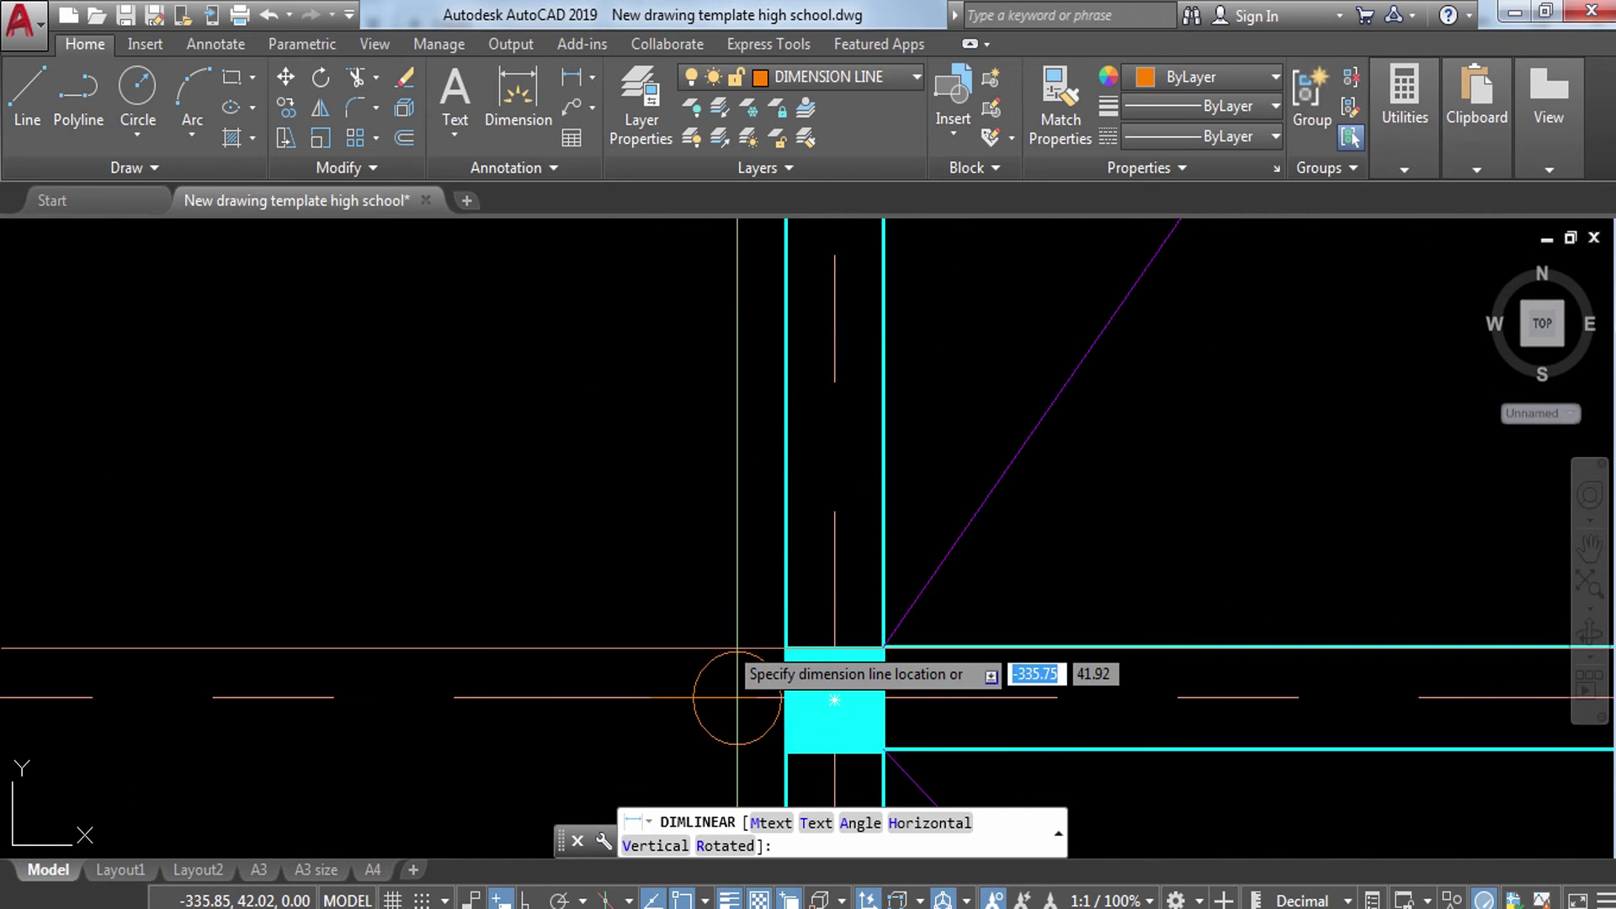
pyautogui.click(598, 562)
# Step: Continue the vertical chain with a 3.00 dimension down to grid line 3
pyautogui.write('DCO')
pyautogui.press('Return')
pyautogui.scroll(-4, 612, 545)
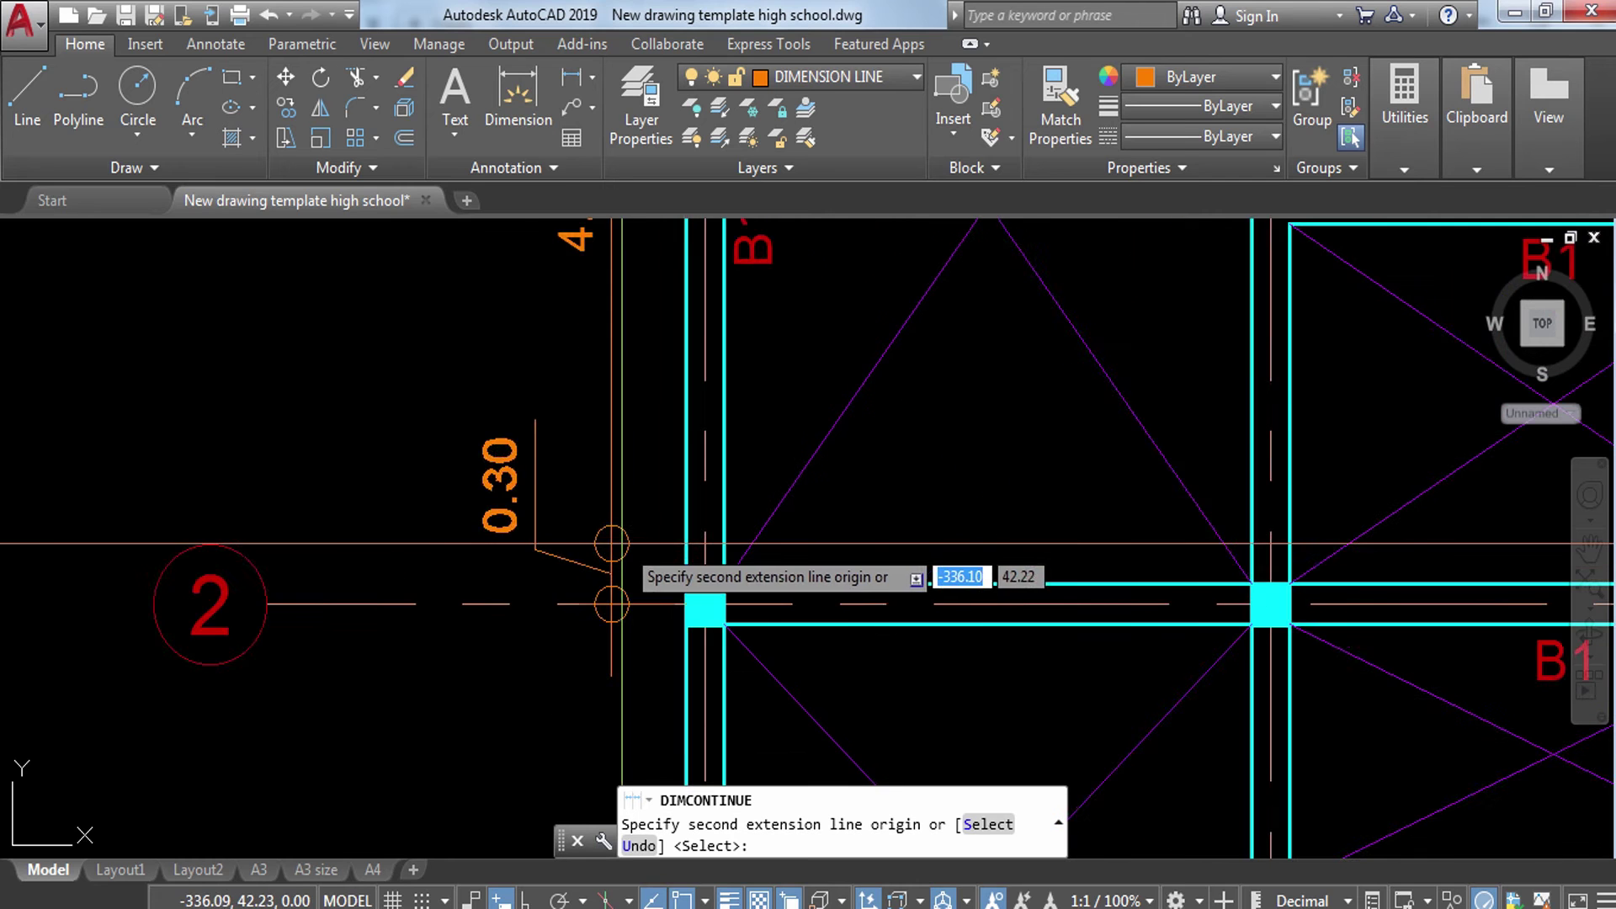
pyautogui.scroll(-2, 657, 618)
pyautogui.moveTo(663, 630); pyautogui.dragTo(714, 160, button='middle')
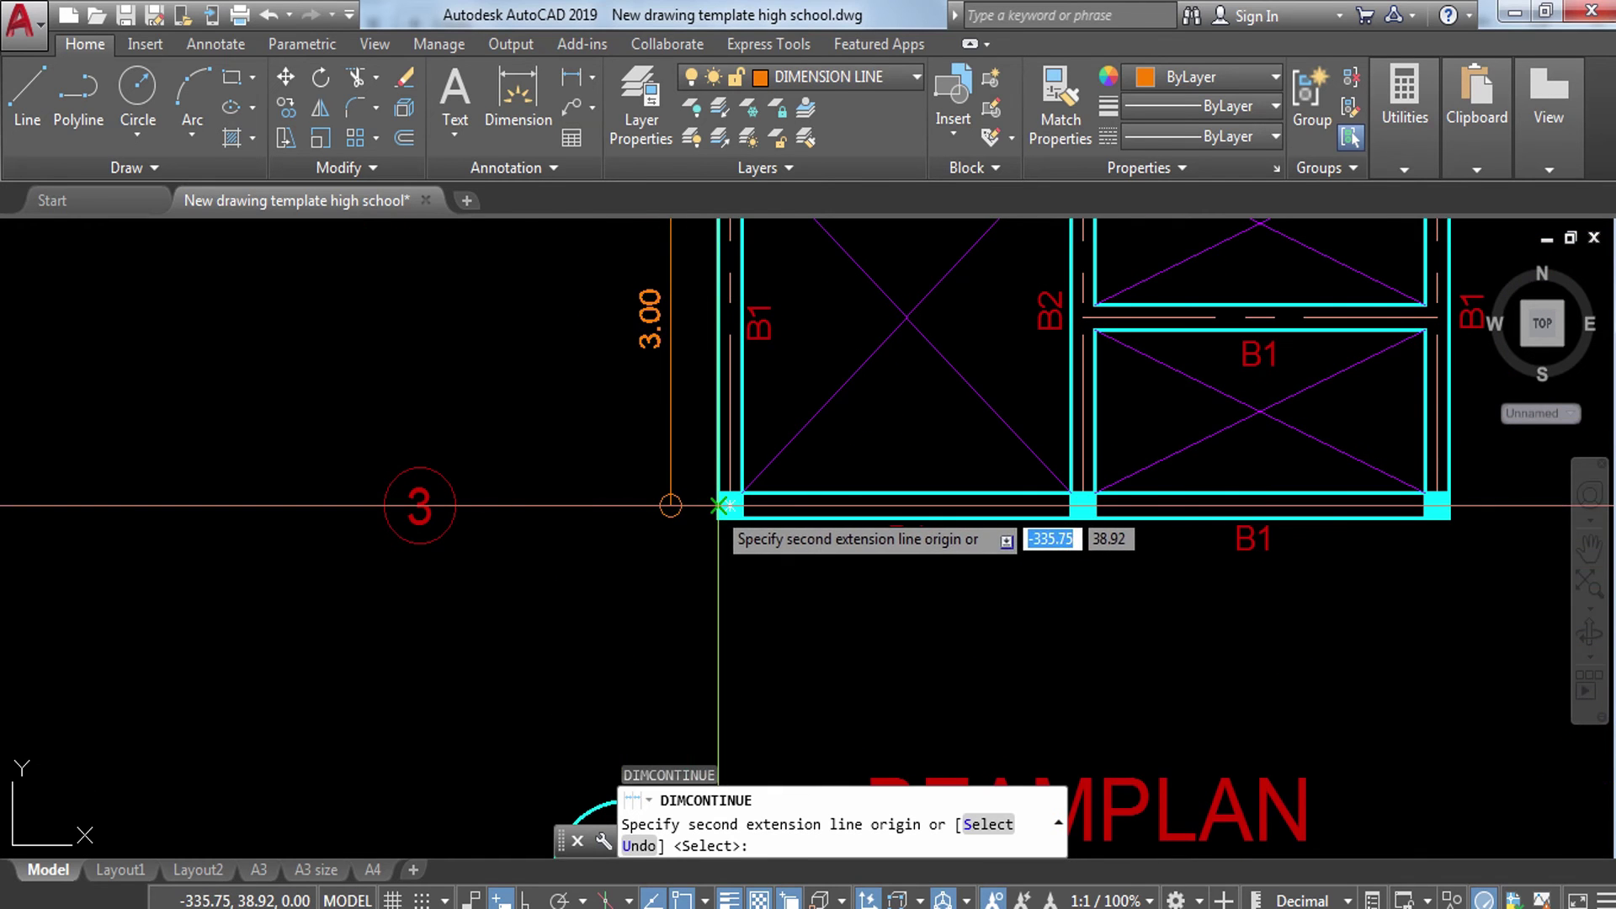
pyautogui.click(697, 511)
pyautogui.press('Escape')
pyautogui.scroll(-3, 741, 541)
pyautogui.scroll(3, 756, 549)
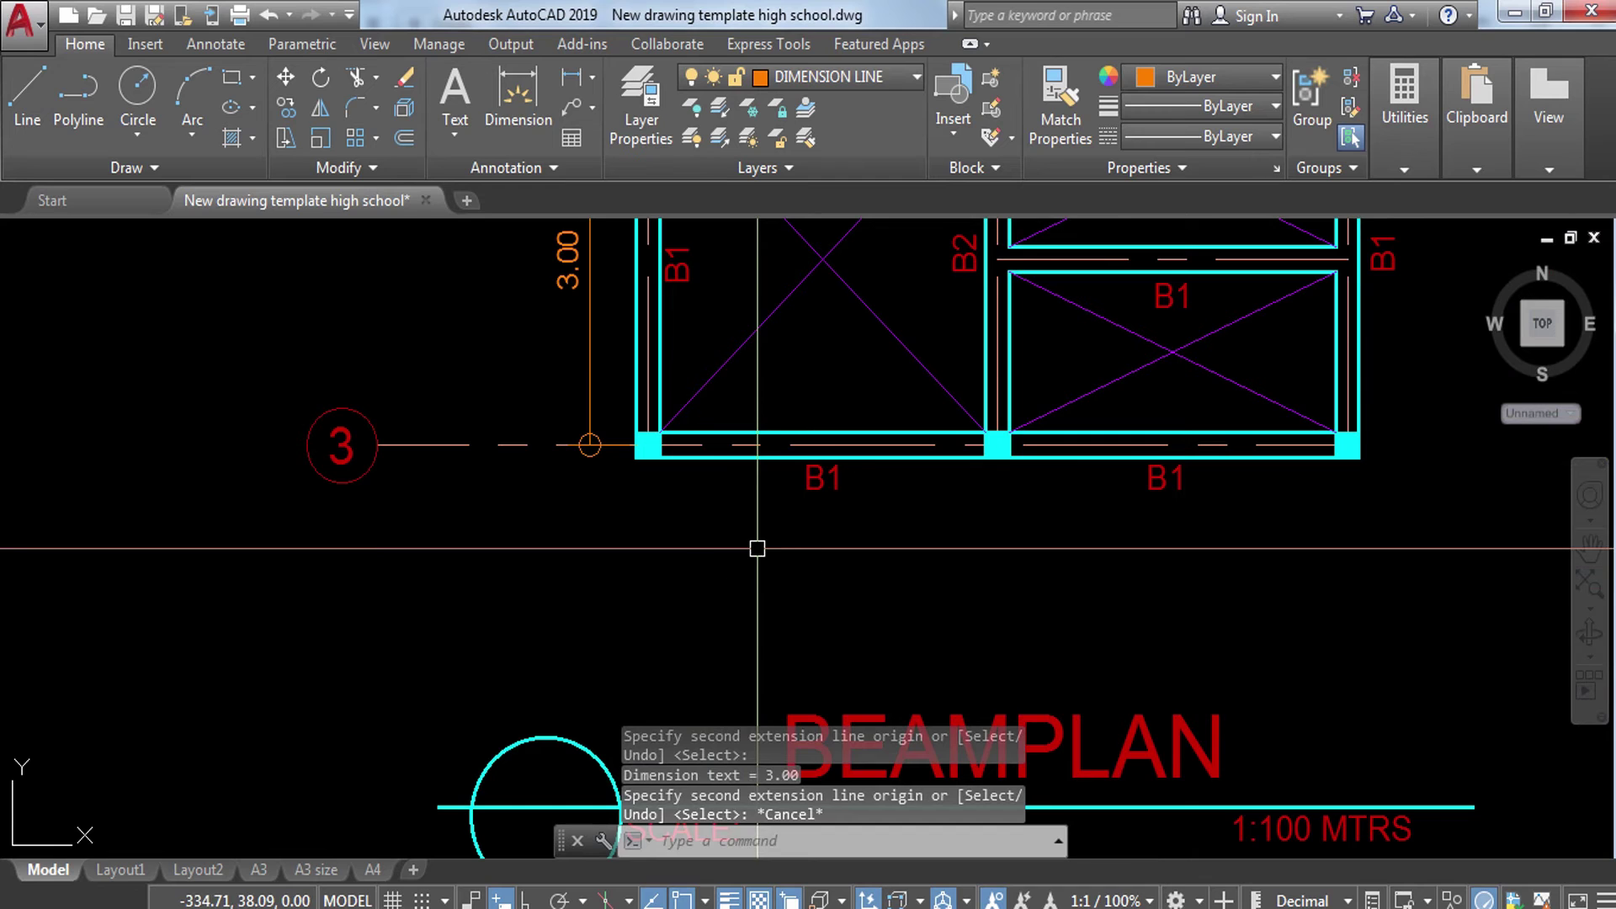
# Step: Dimension the first grid-3 span below the beams, which measures 2.90
pyautogui.write('DIMLI')
pyautogui.press('Return')
pyautogui.scroll(4, 652, 461)
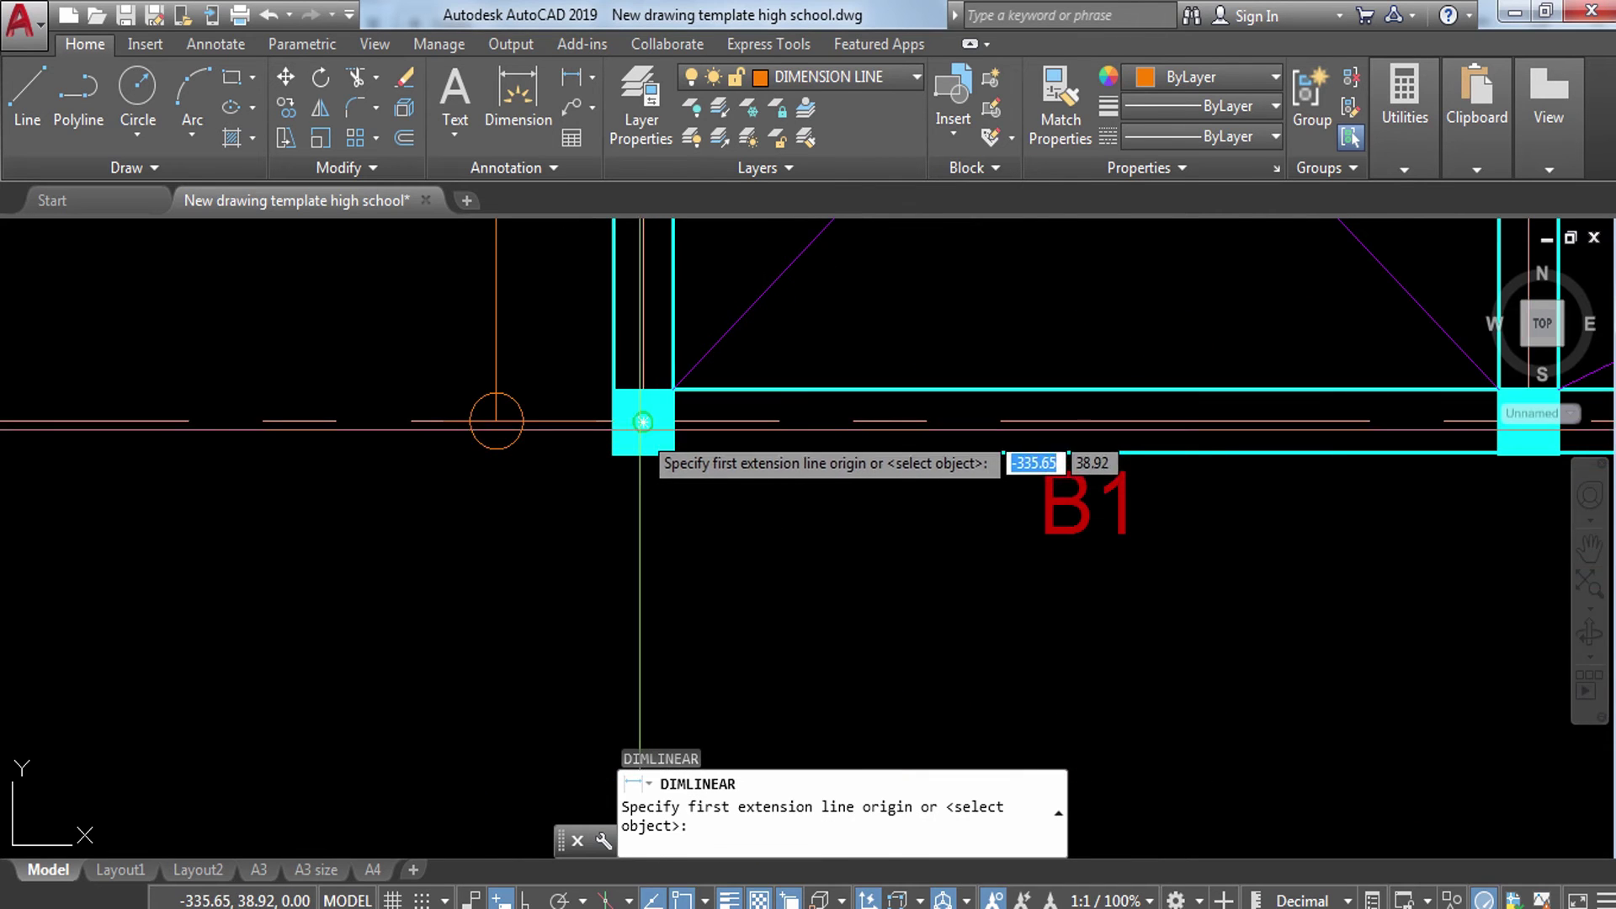
pyautogui.click(642, 423)
pyautogui.scroll(-3, 641, 423)
pyautogui.click(976, 425)
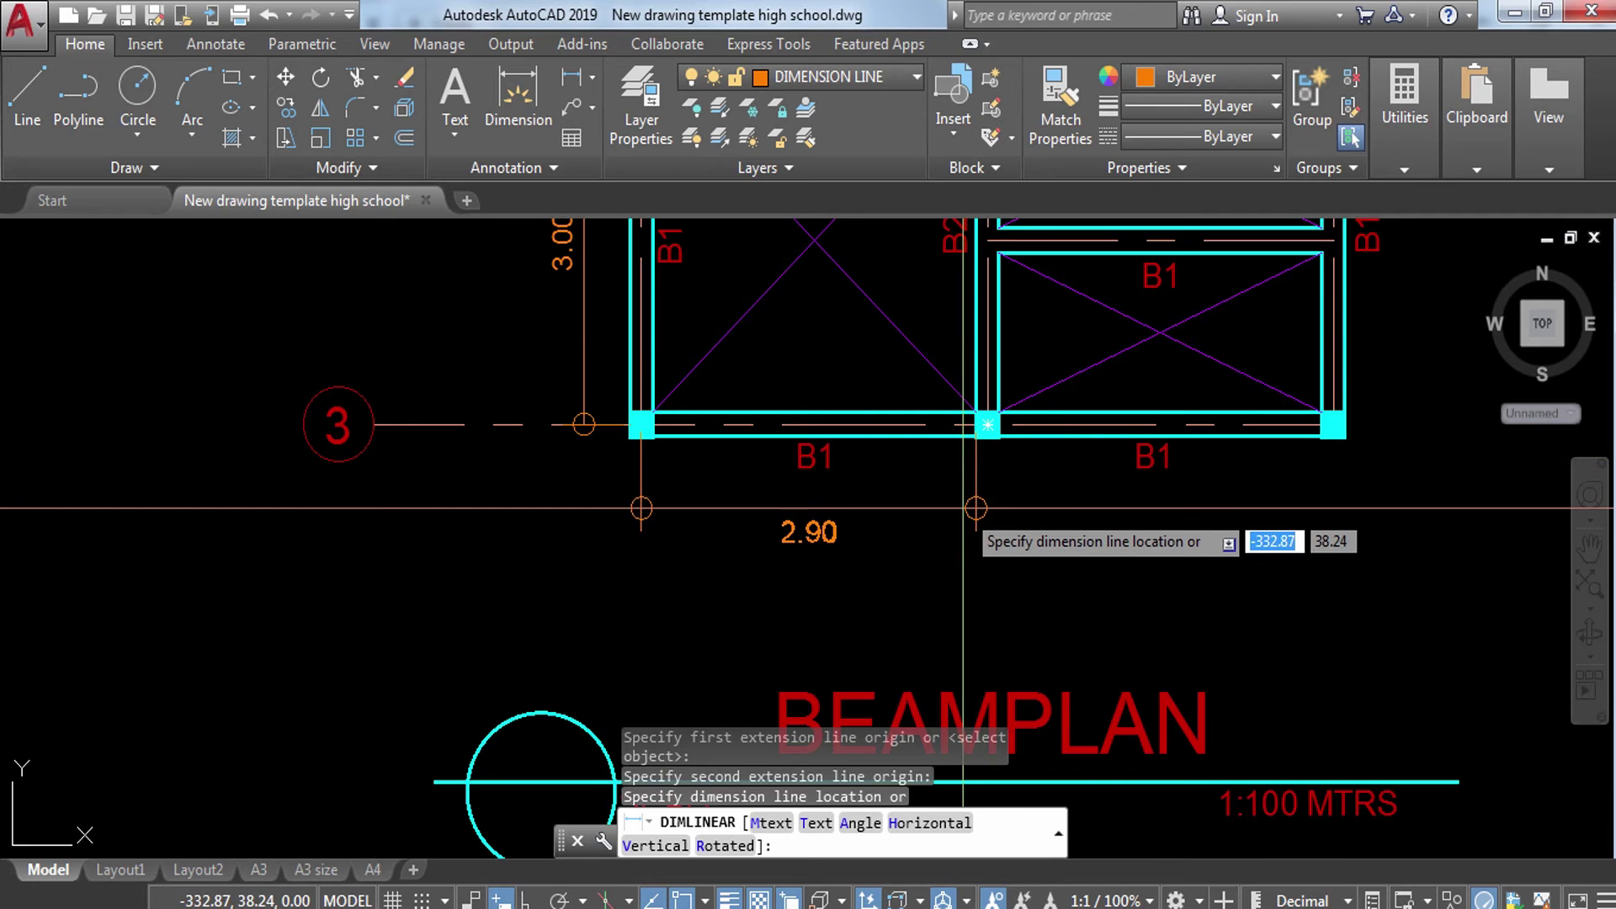
pyautogui.click(963, 509)
pyautogui.scroll(4, 997, 484)
# Step: Grip-stretch that dimension's right end so it reads 3.00
pyautogui.click(993, 463)
pyautogui.click(897, 483)
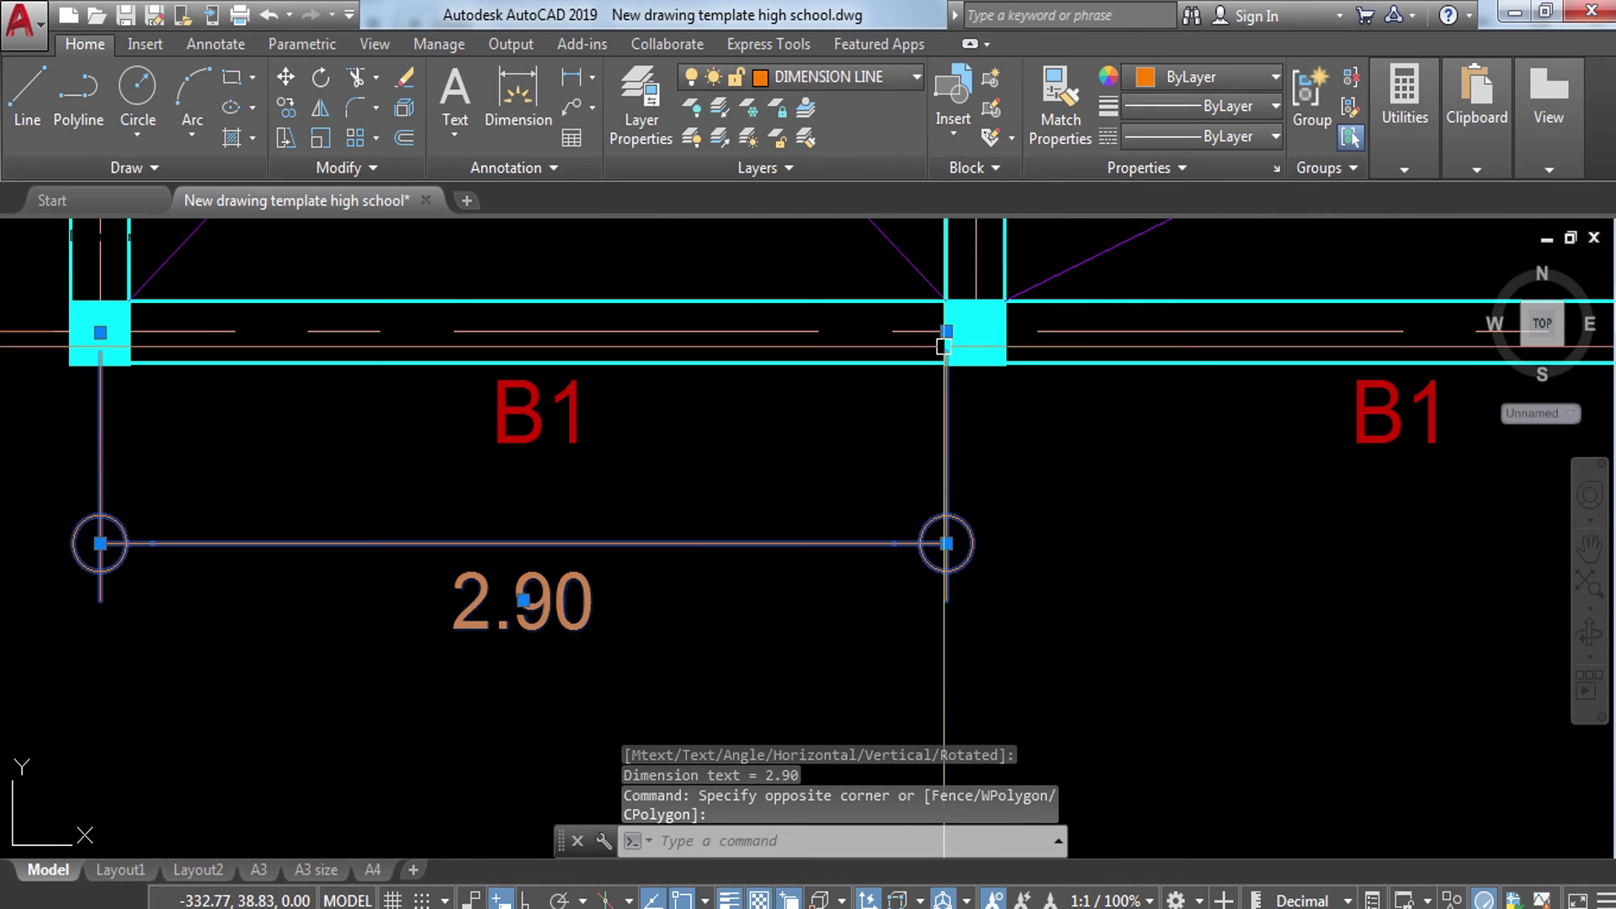
pyautogui.click(946, 331)
pyautogui.click(974, 331)
pyautogui.press('Escape')
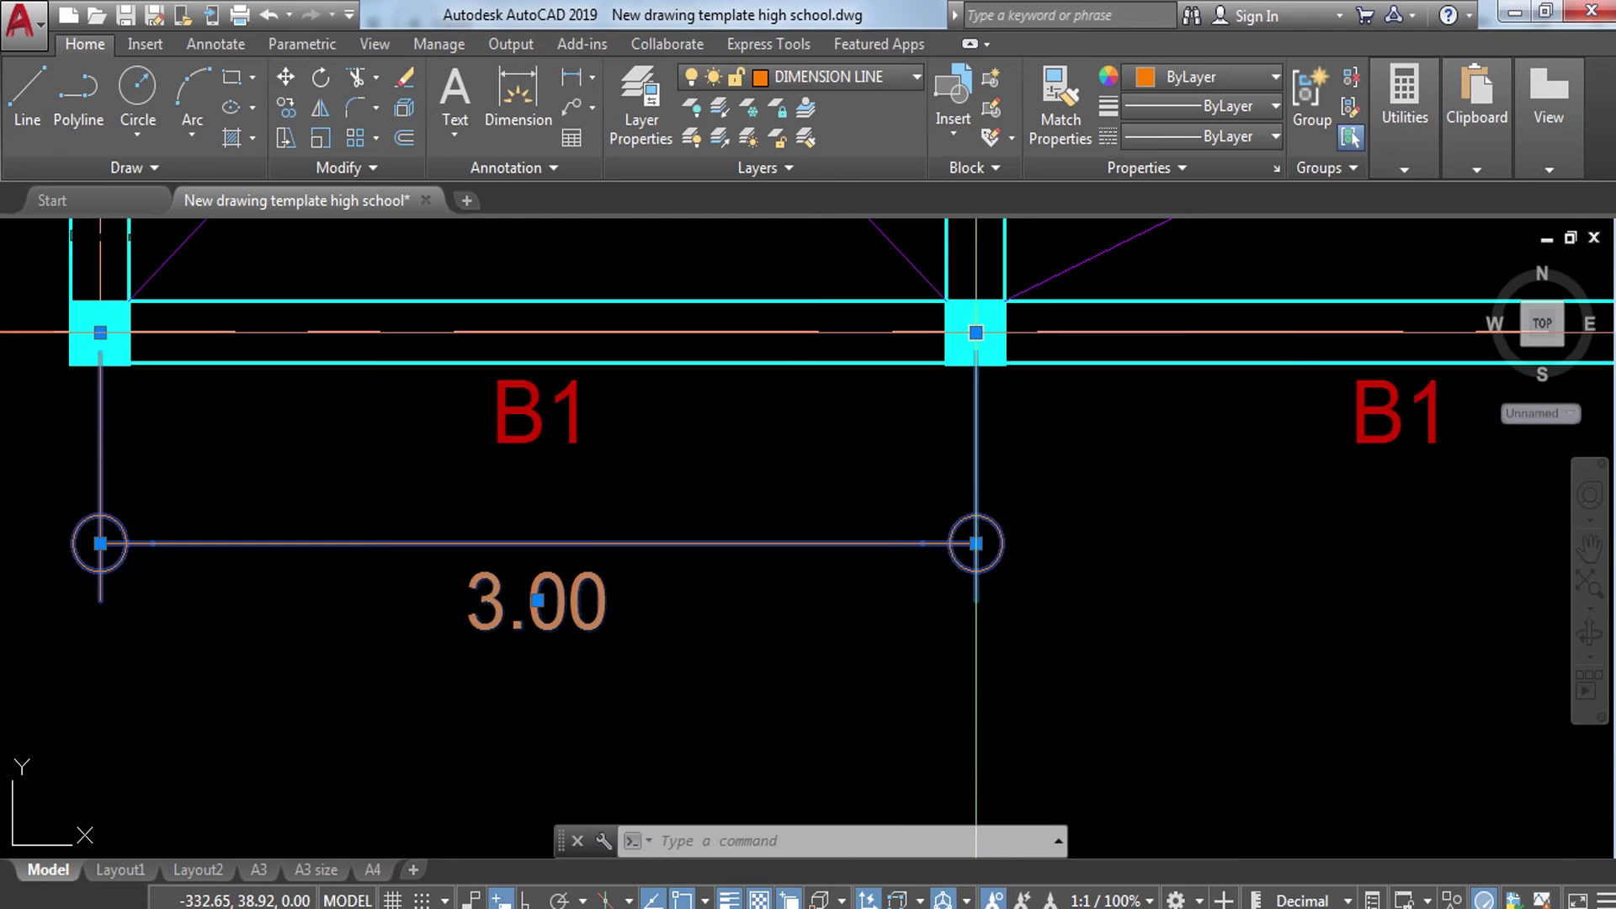
pyautogui.scroll(-2, 1004, 520)
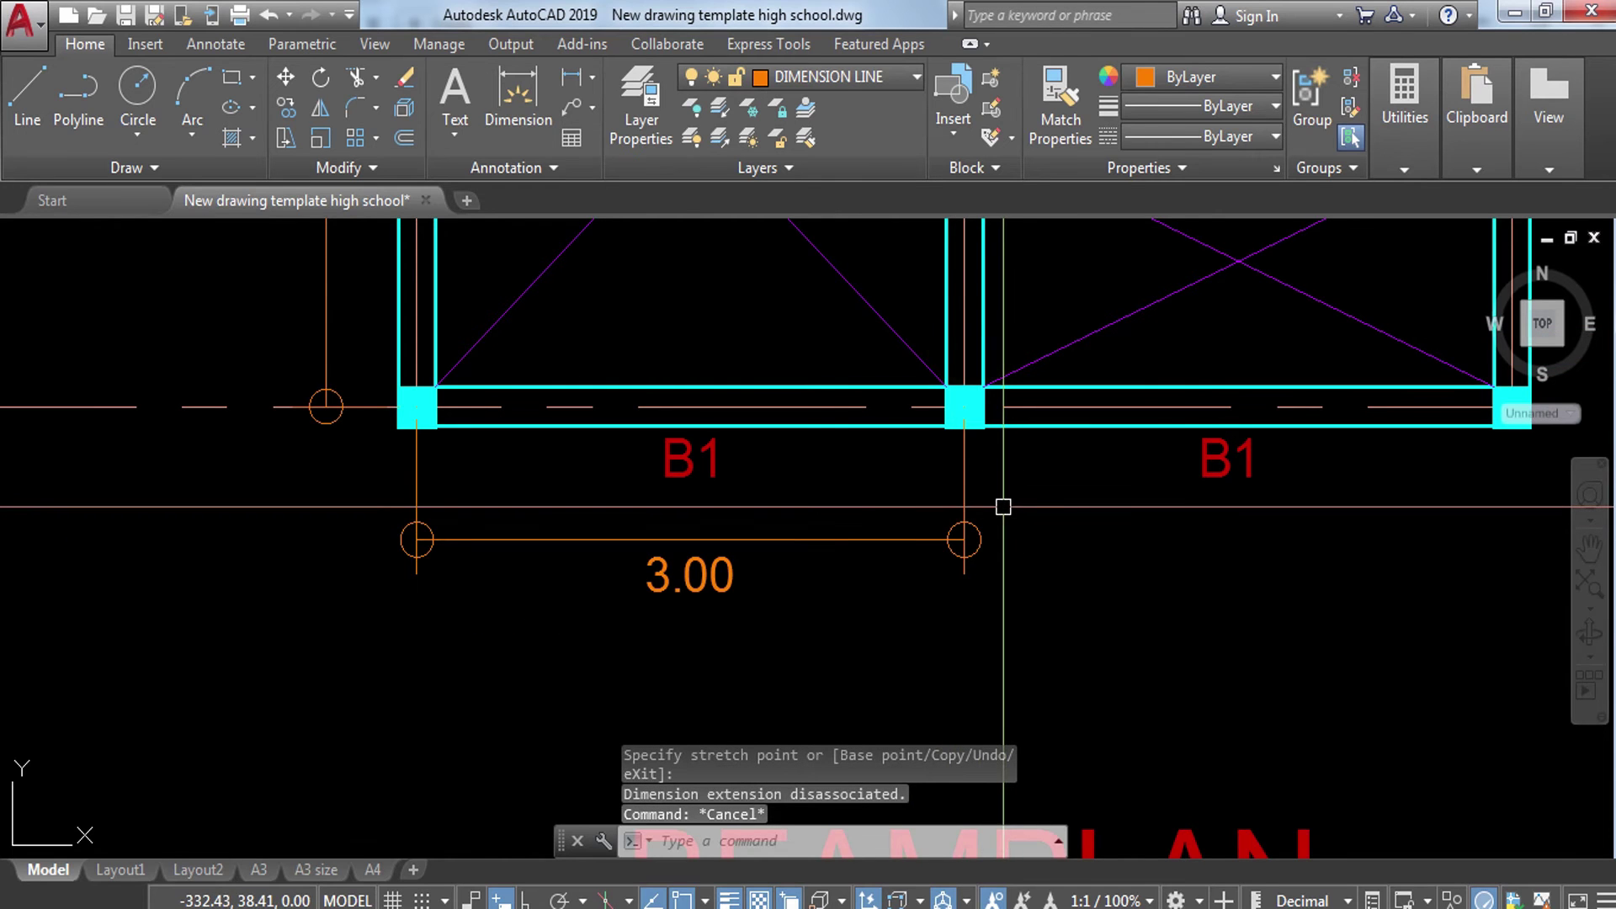
# Step: Chain a second 3.00 dimension with DIMCO to the right grid-3 column
pyautogui.write('DIMCO')
pyautogui.press('Return')
pyautogui.moveTo(1463, 430); pyautogui.dragTo(969, 459, button='middle')
pyautogui.click(1017, 435)
pyautogui.press('Escape')
pyautogui.scroll(-3, 1040, 505)
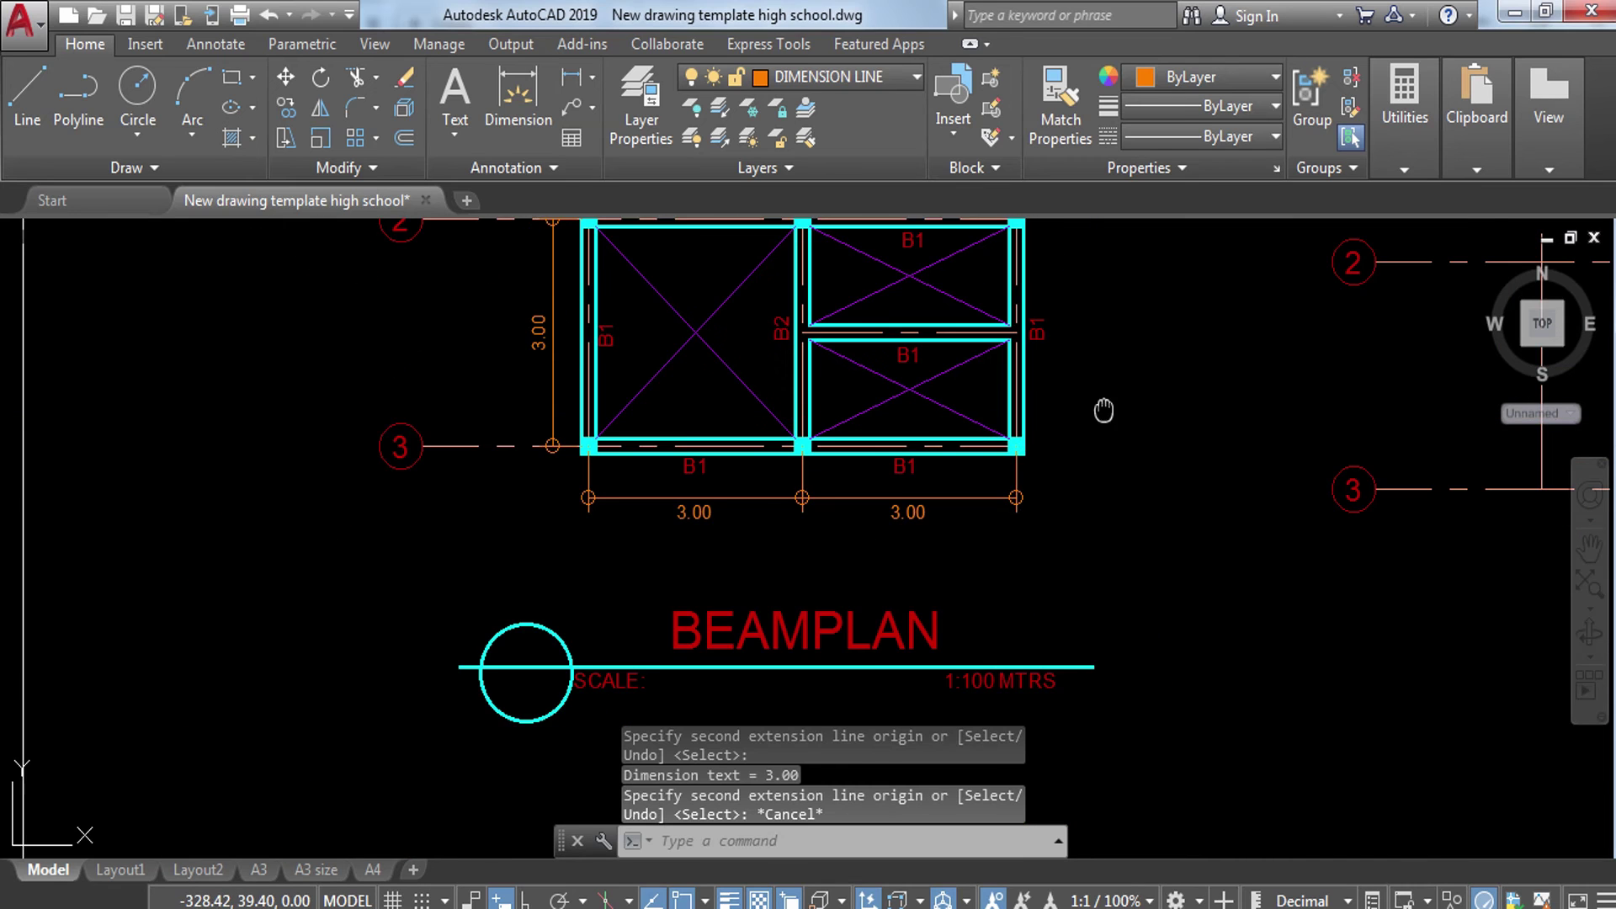
# Step: Dimension 1.50 from the right grid-3 column up to the middle beam junction
pyautogui.write('DLLLI')
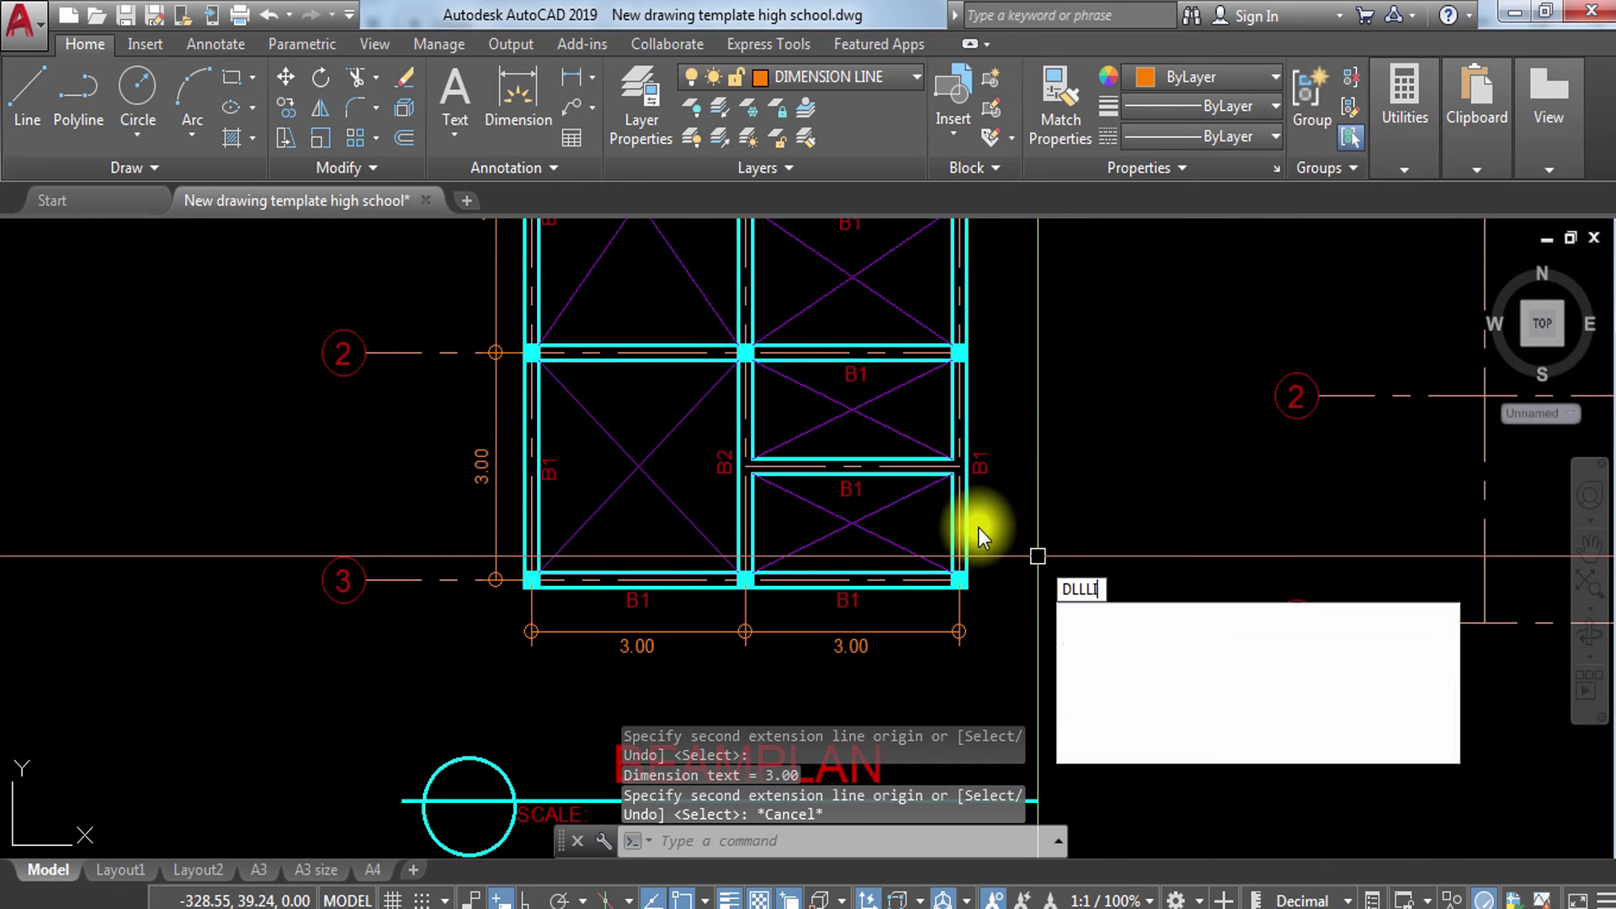
pyautogui.press('Escape')
pyautogui.write('DIML')
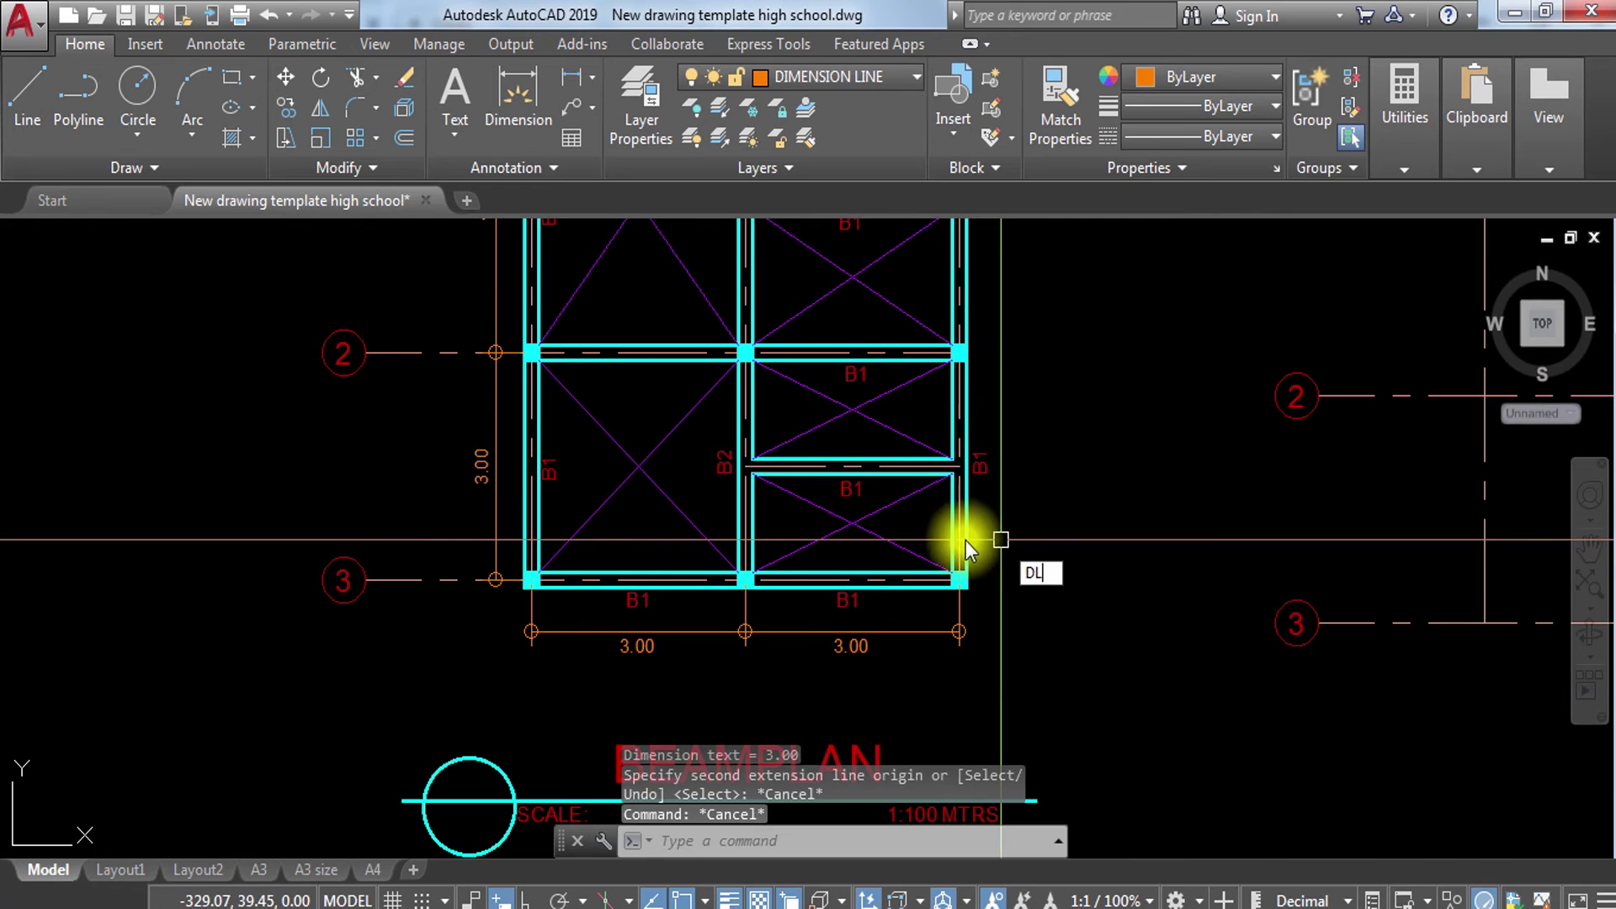
pyautogui.write('I')
pyautogui.press('Return')
pyautogui.scroll(5, 962, 543)
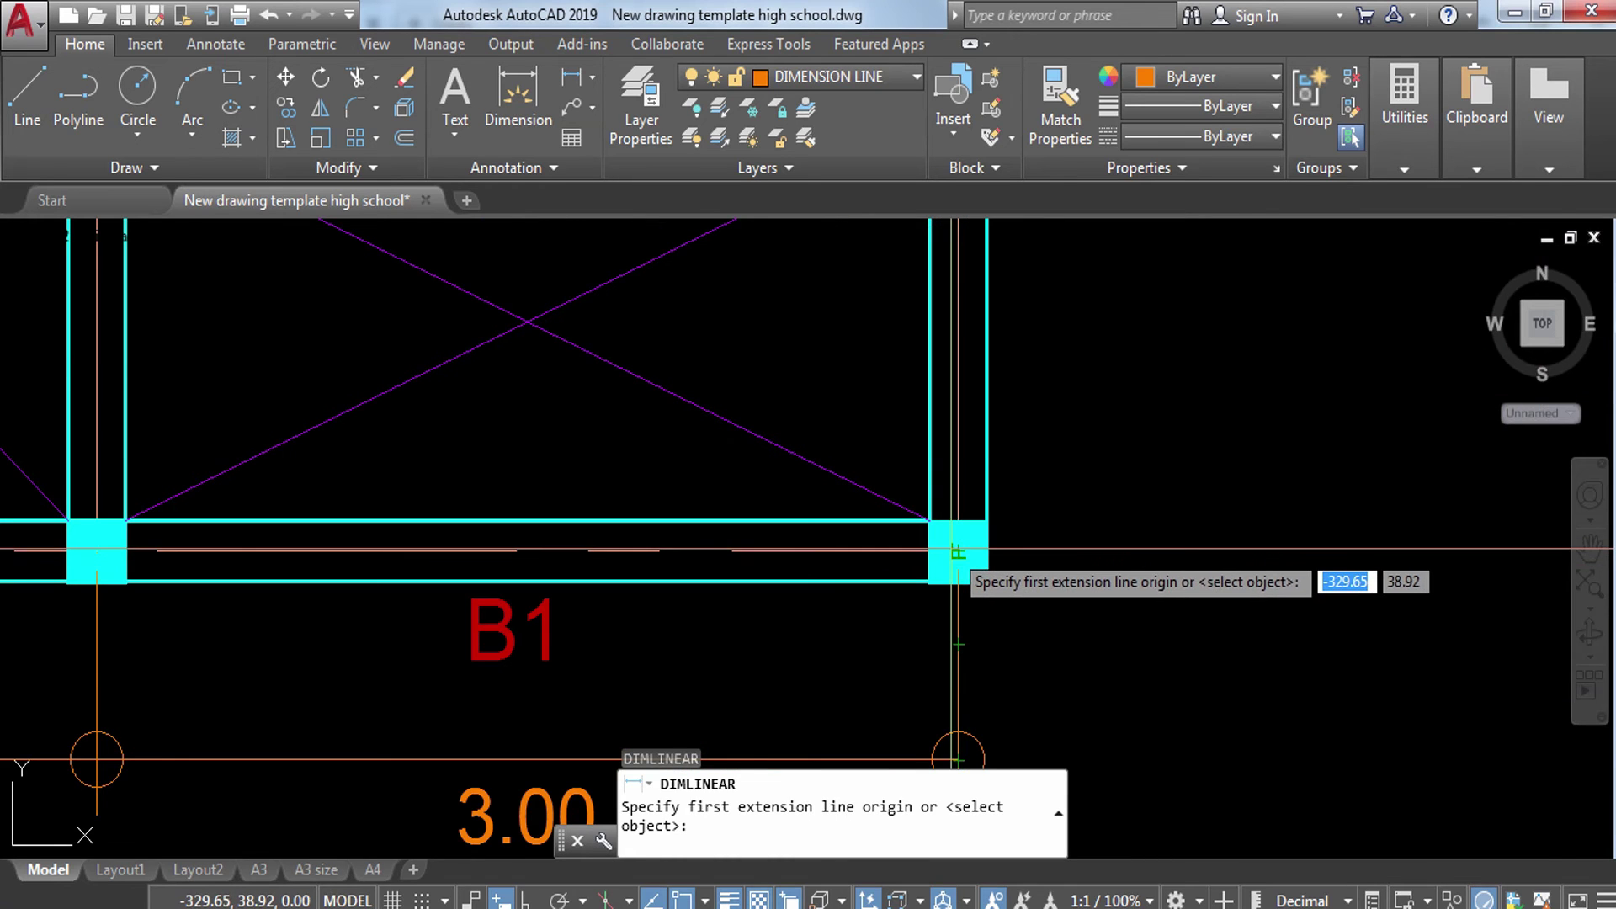
pyautogui.click(959, 551)
pyautogui.moveTo(987, 293); pyautogui.dragTo(994, 673, button='middle')
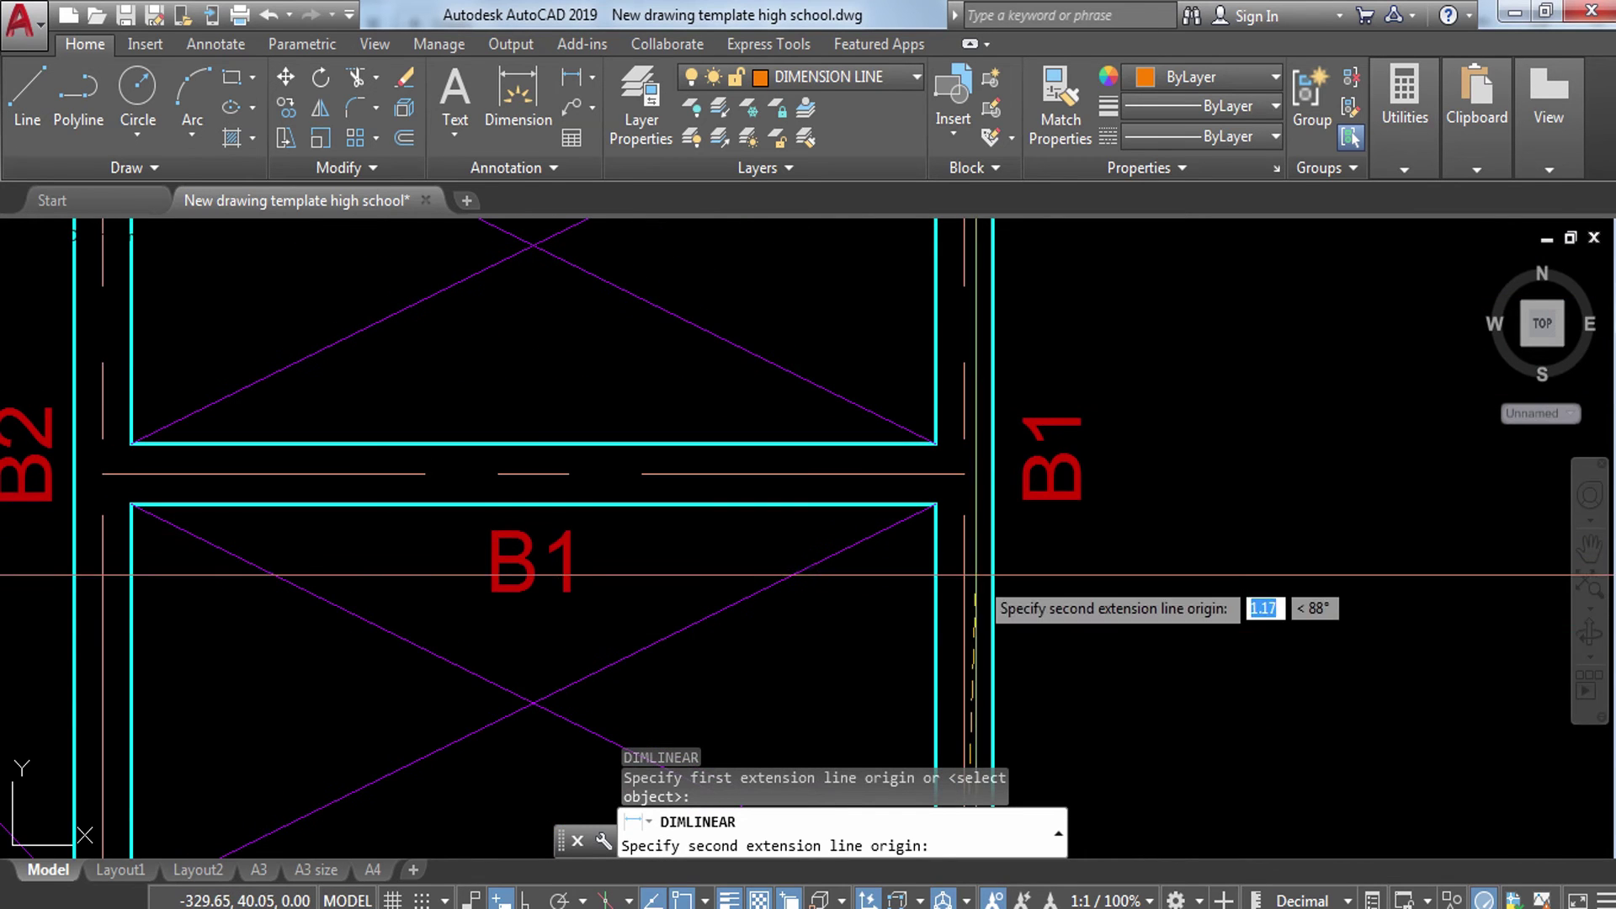
pyautogui.click(964, 474)
pyautogui.scroll(-3, 1157, 487)
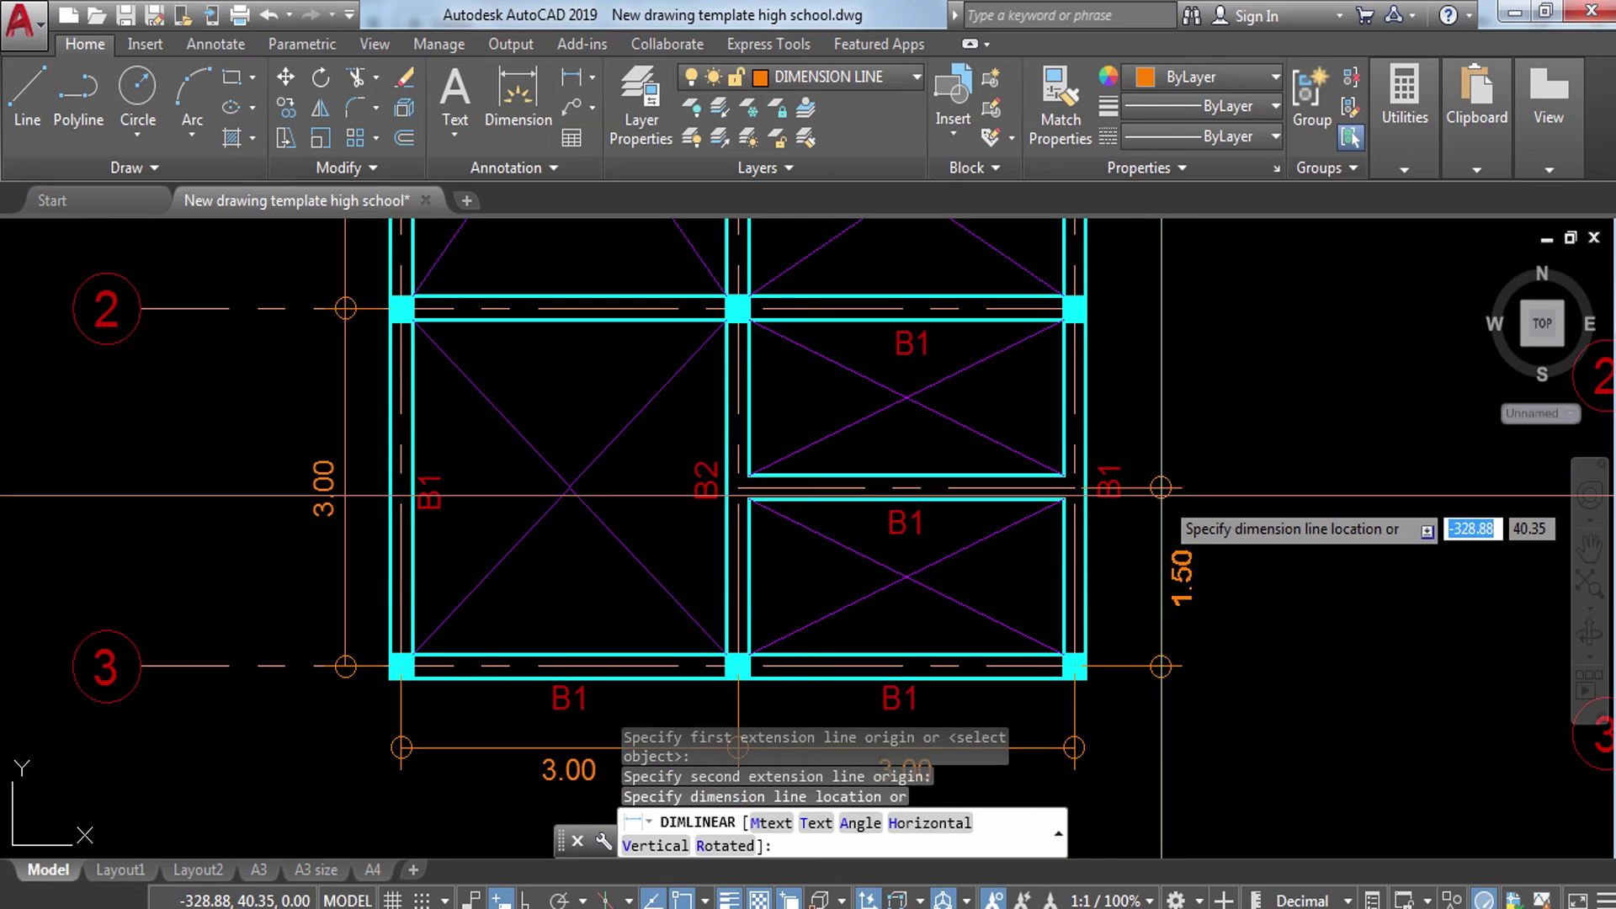
pyautogui.click(1175, 496)
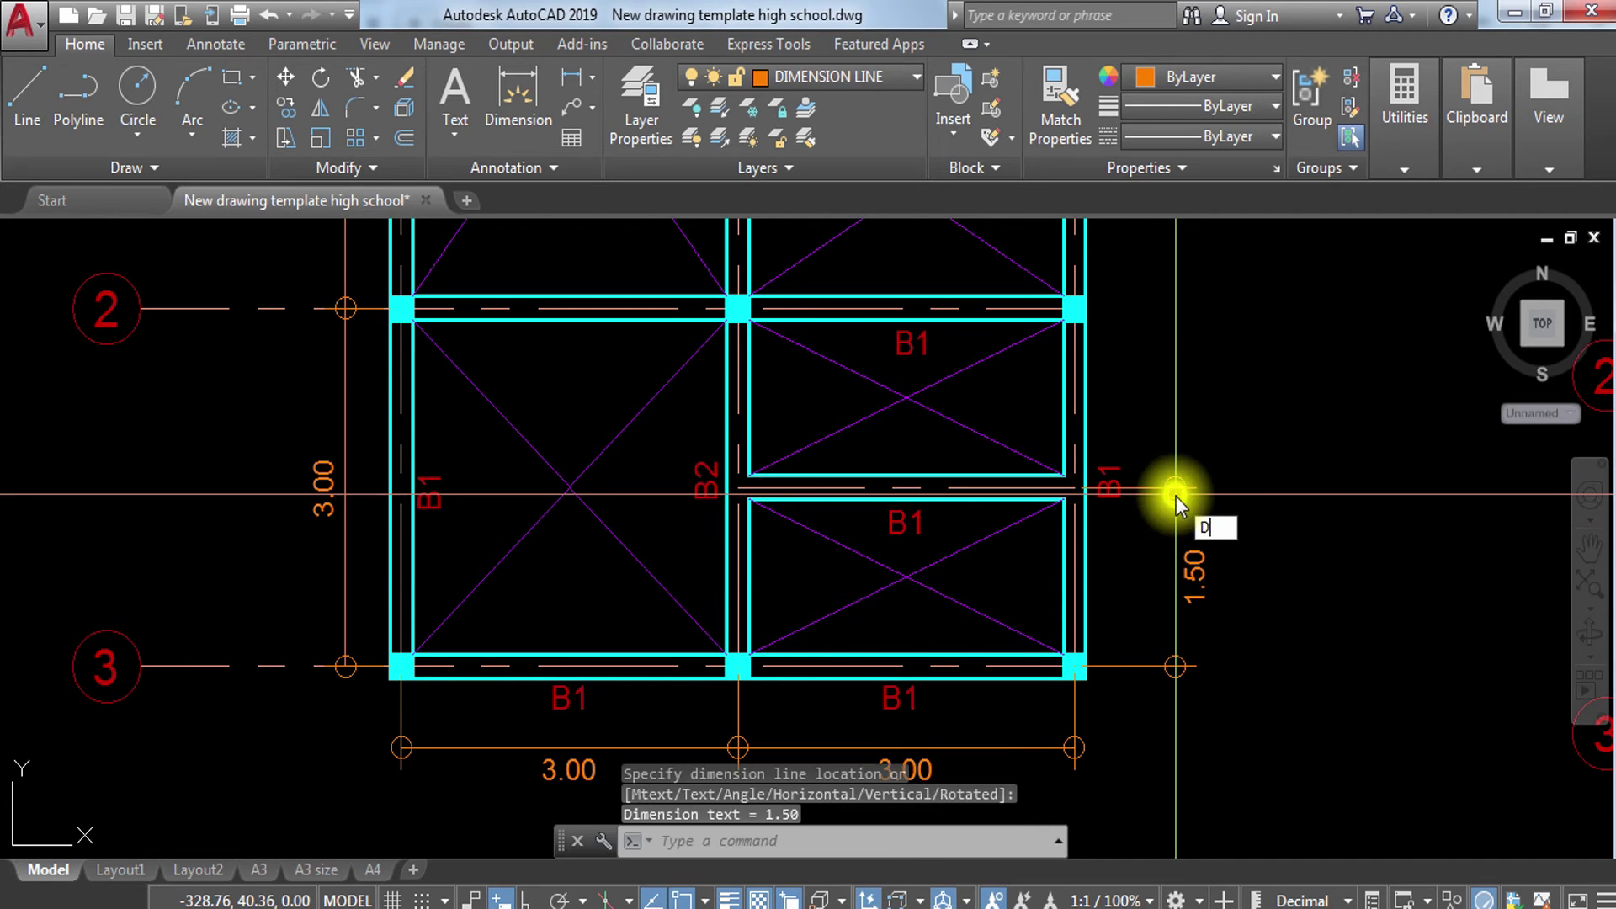
# Step: Chain a 1.50 dimension up to grid 2 and a 2.00 dimension above it
pyautogui.write('DCO')
pyautogui.press('Return')
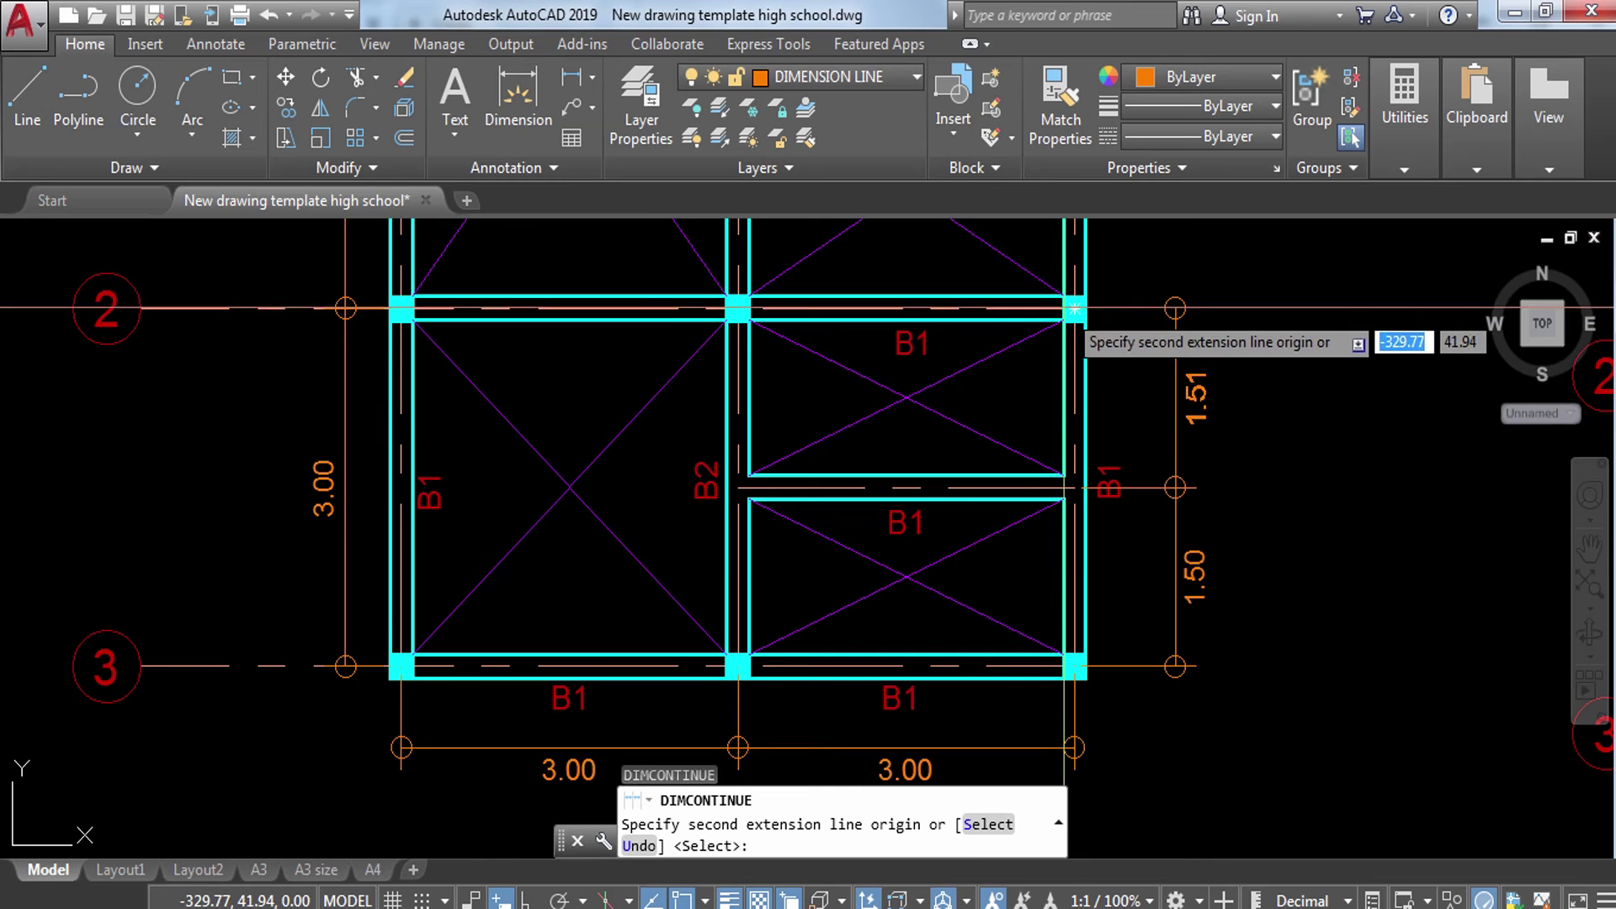
pyautogui.click(1073, 308)
pyautogui.moveTo(1073, 309); pyautogui.dragTo(1094, 724, button='middle')
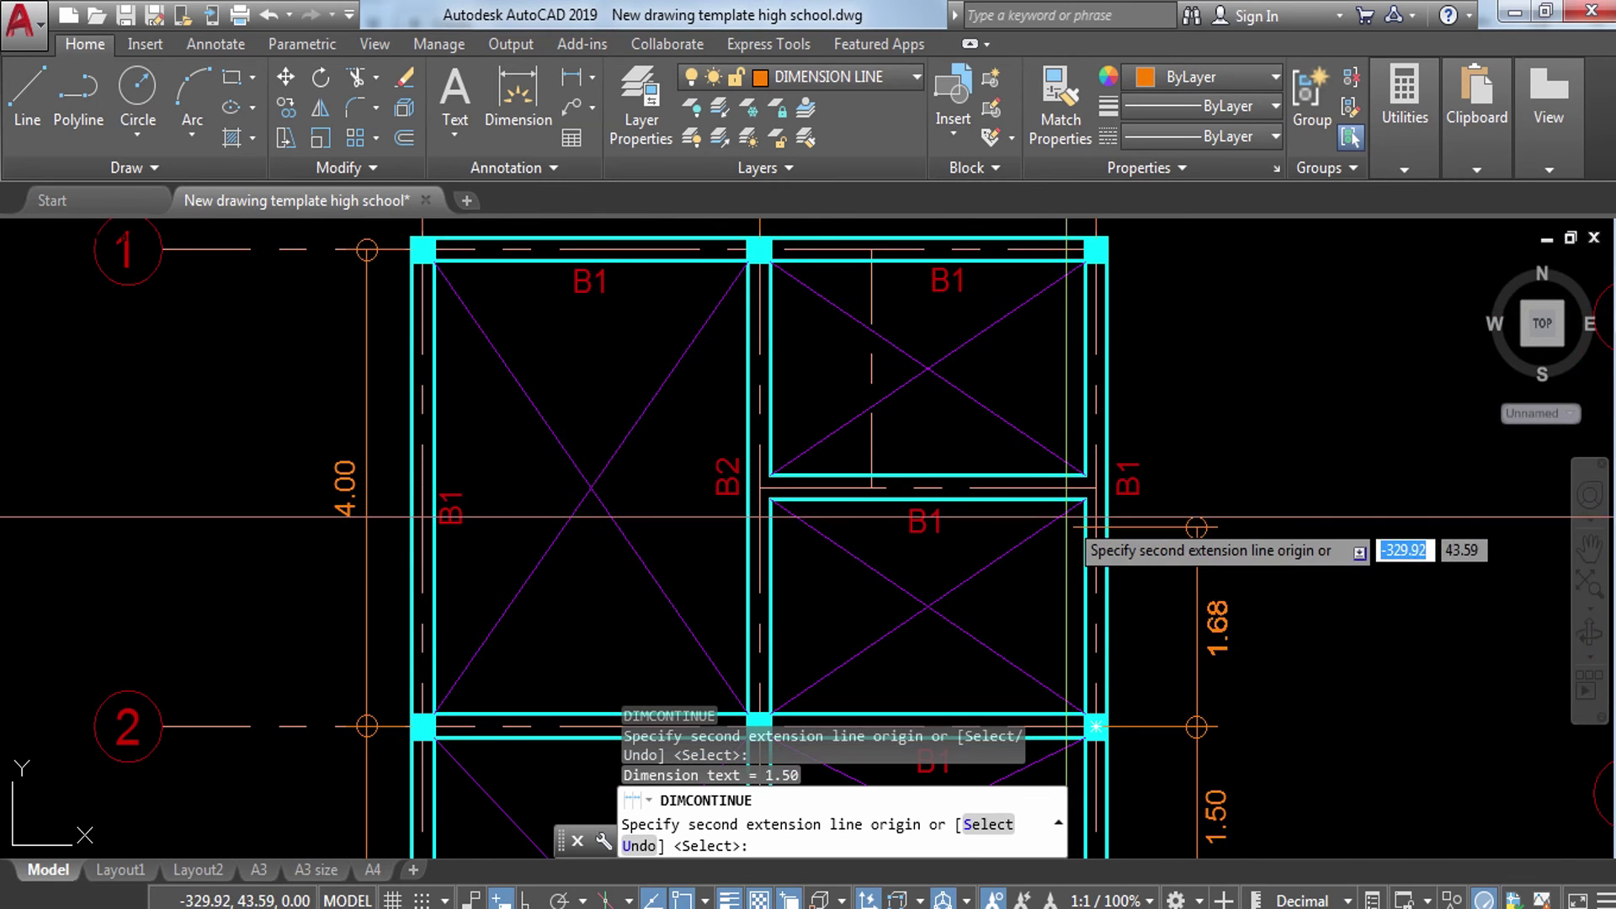
pyautogui.click(1096, 488)
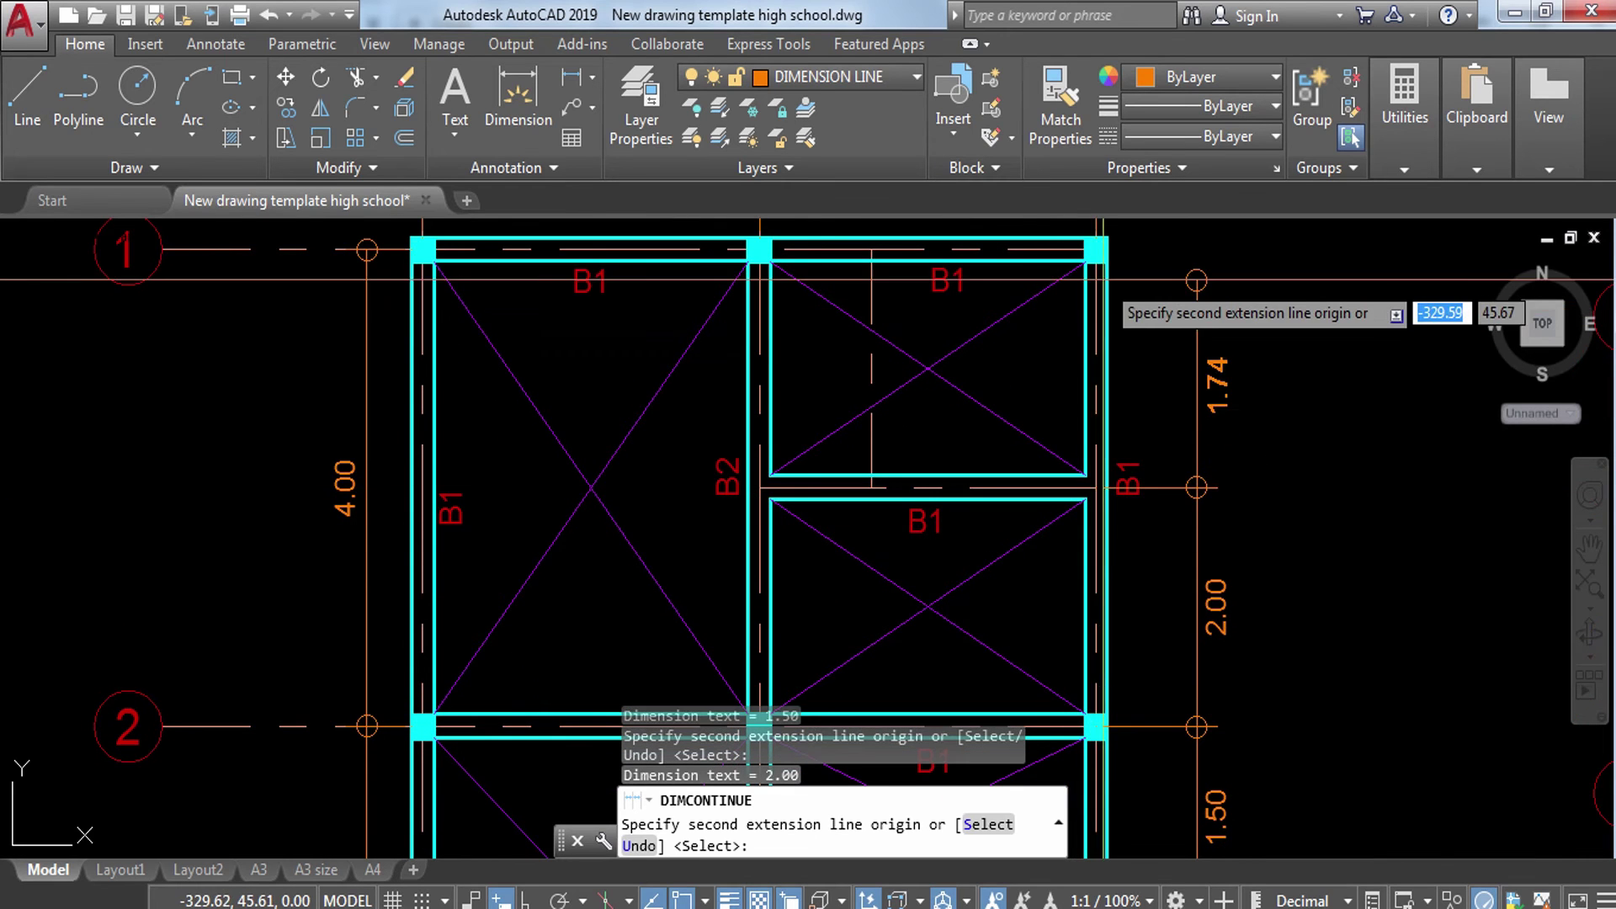
pyautogui.press('Escape')
pyautogui.scroll(-5, 764, 636)
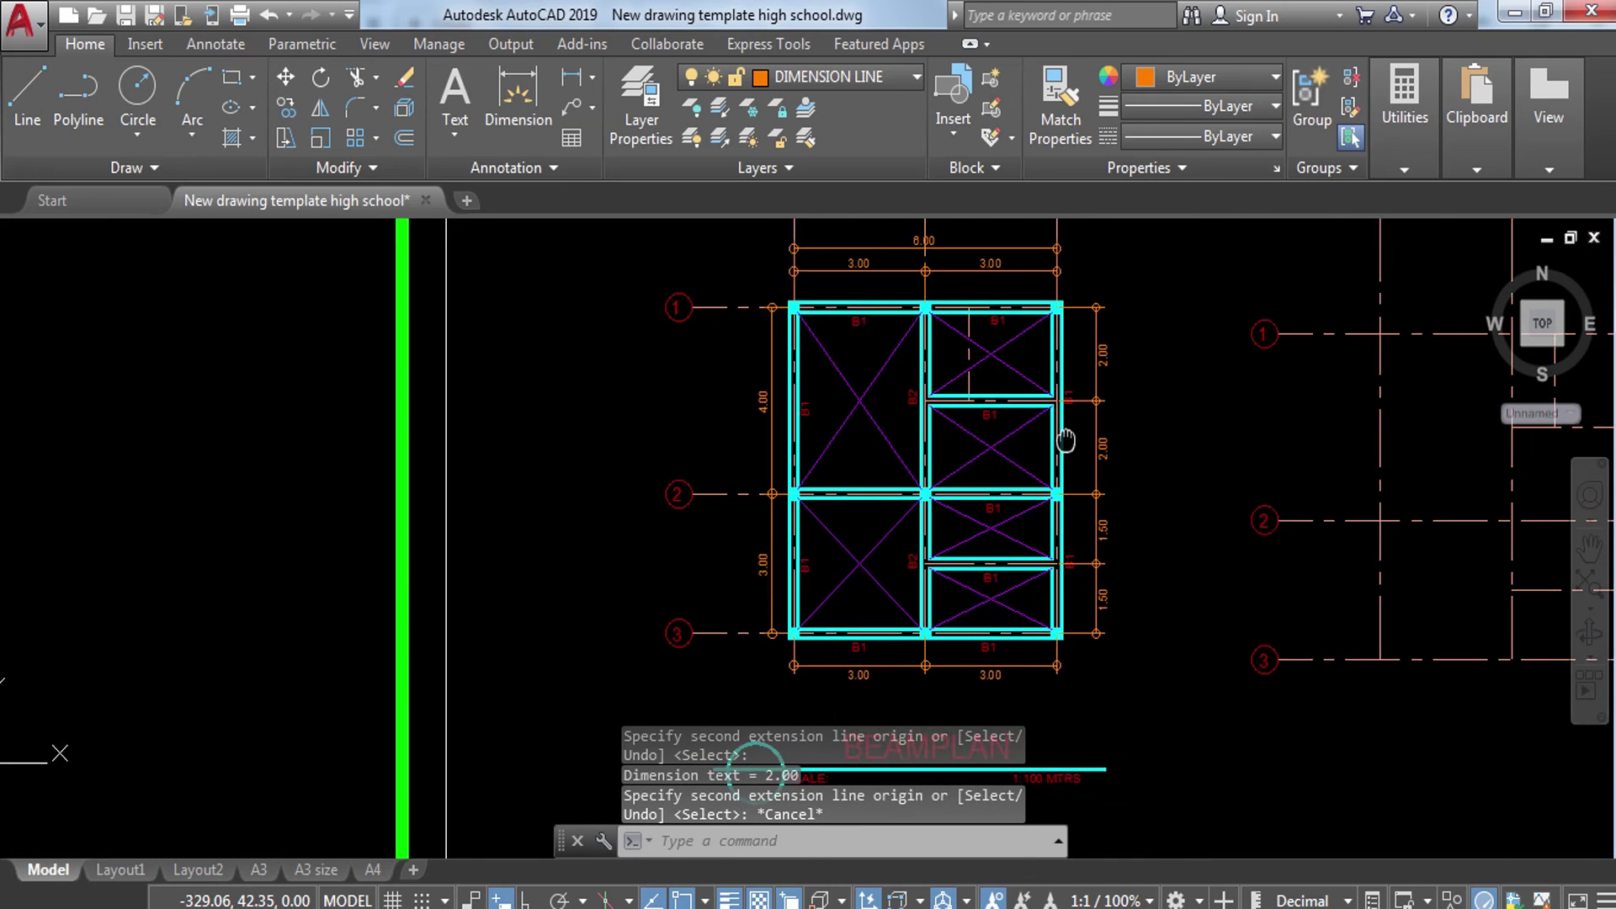
# Step: Add a 7.00 overall vertical dimension from grid 3 to grid 1 on the left
pyautogui.write('DIMLI')
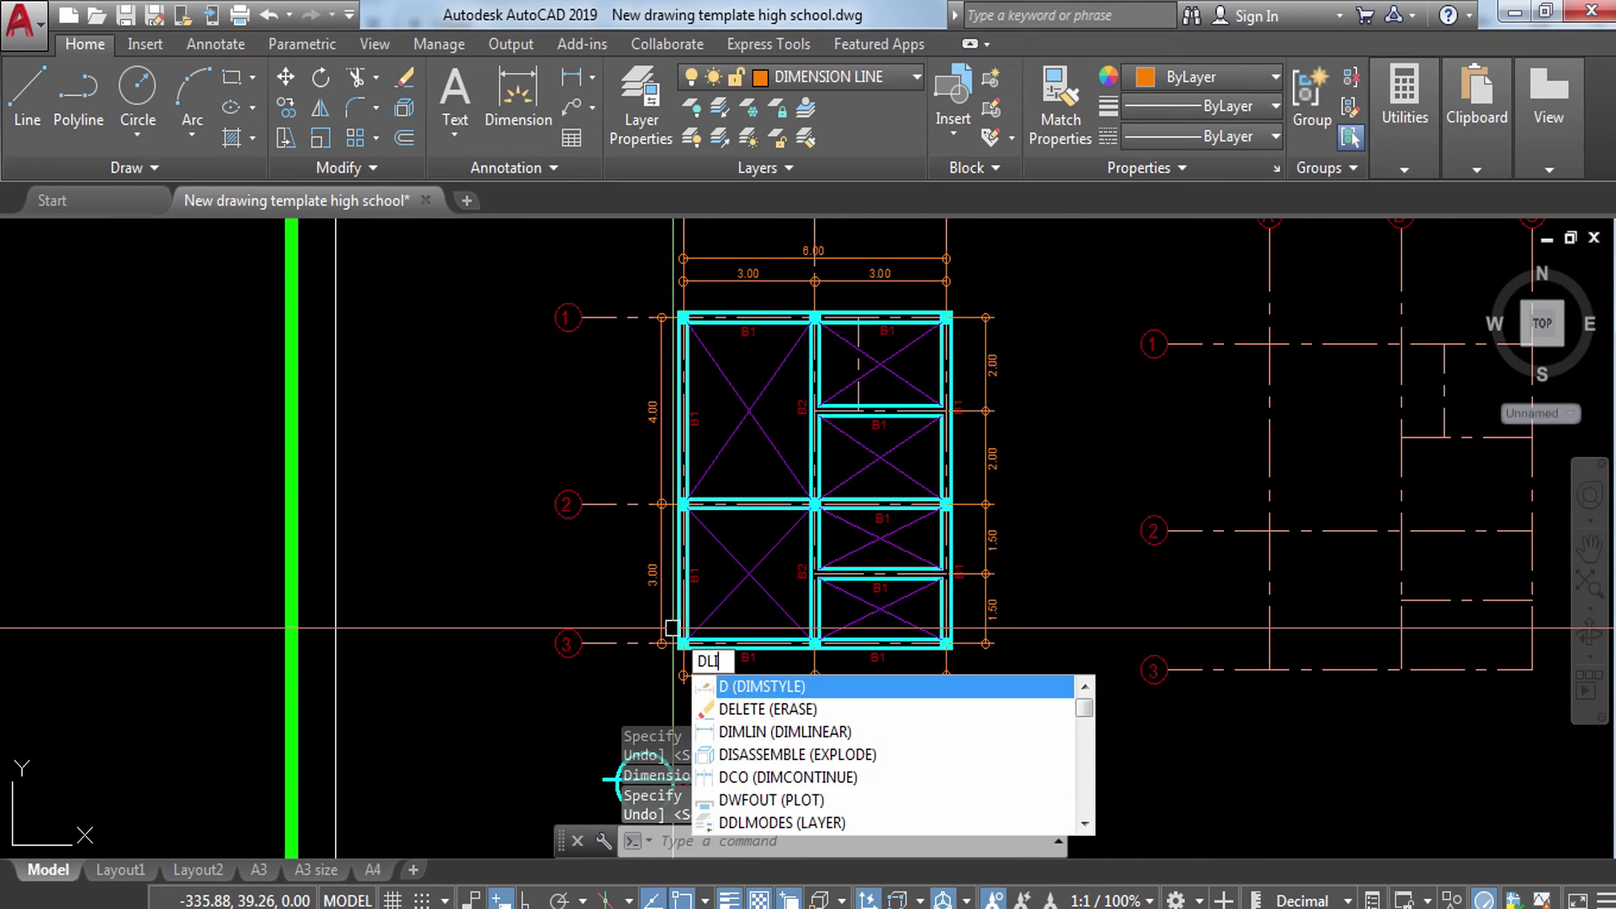
pyautogui.press('Return')
pyautogui.scroll(4, 666, 644)
pyautogui.click(648, 654)
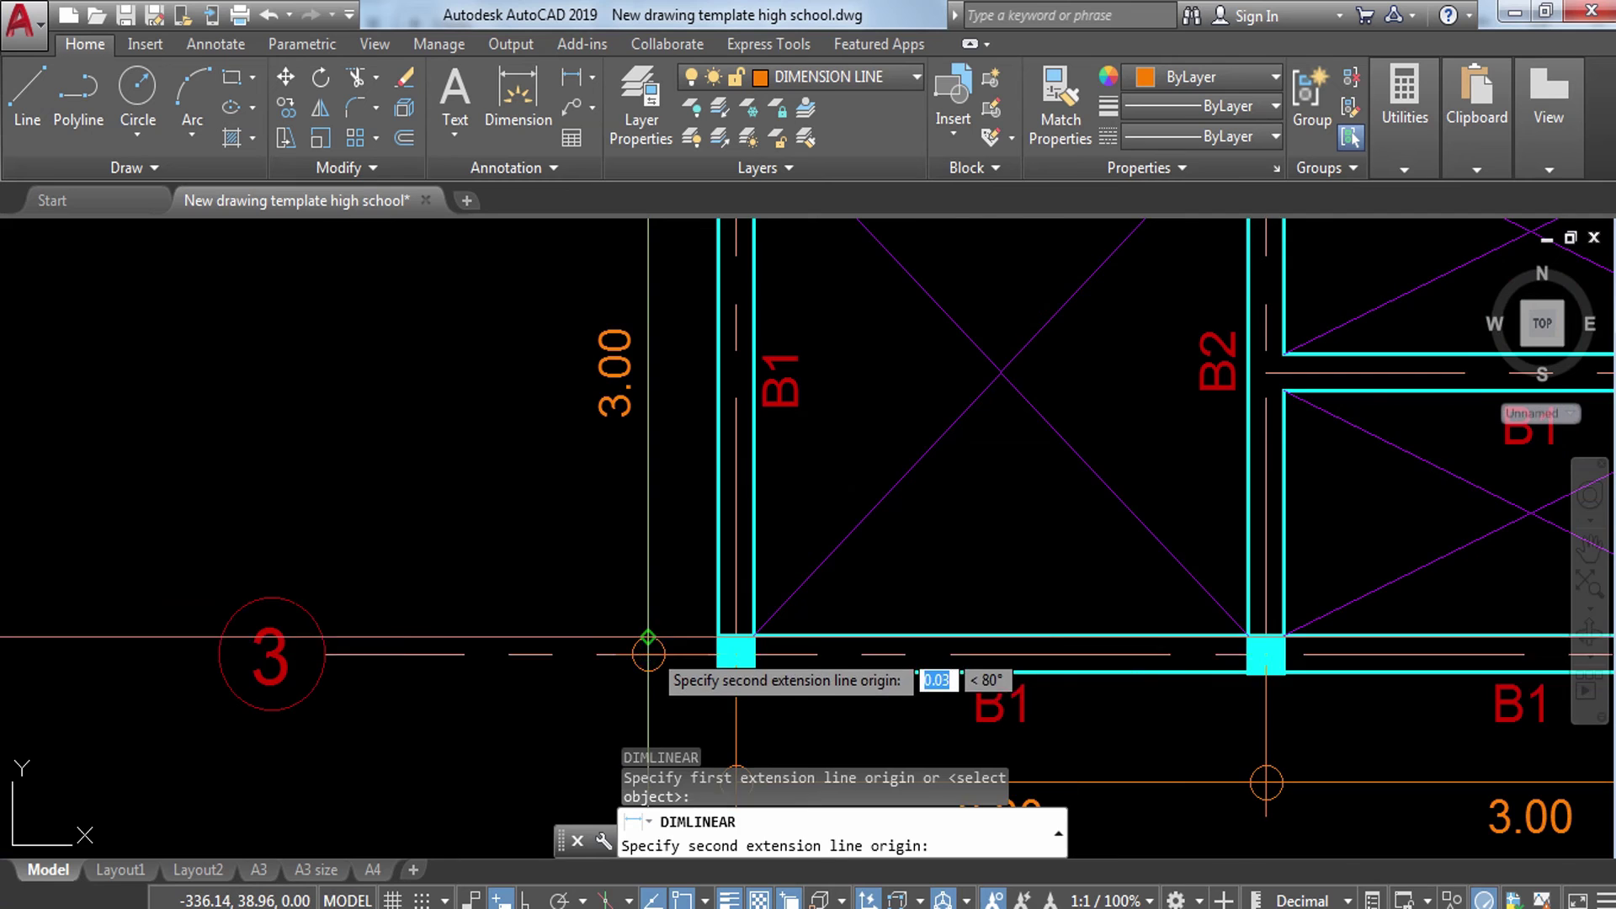
pyautogui.scroll(-5, 648, 654)
pyautogui.scroll(6, 617, 368)
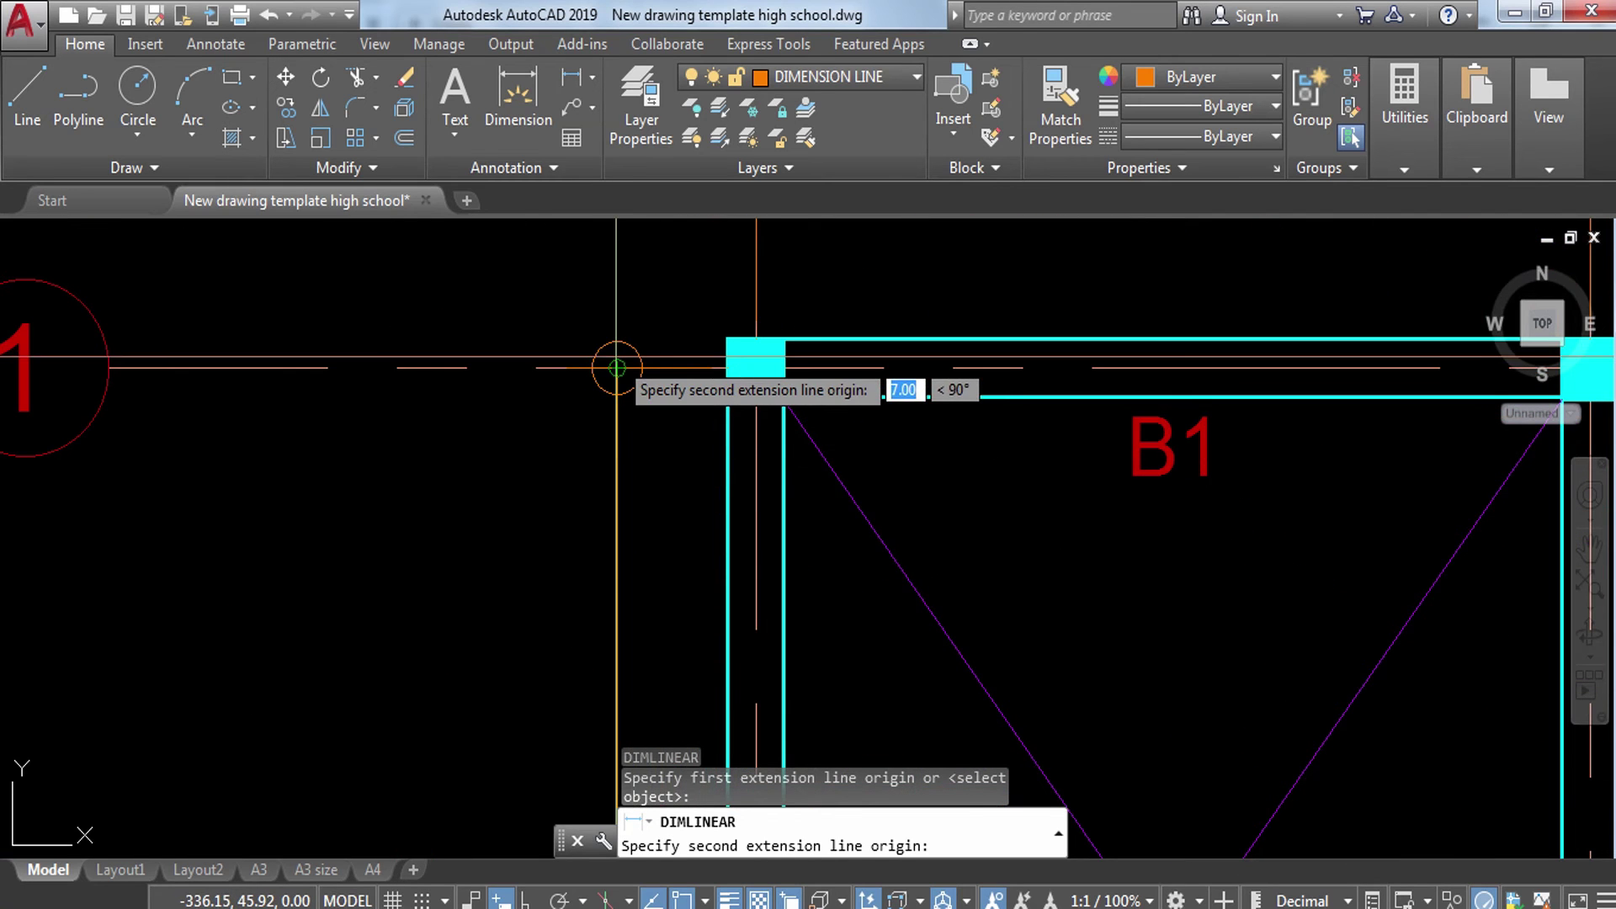
pyautogui.click(617, 367)
pyautogui.click(497, 378)
pyautogui.scroll(-6, 498, 376)
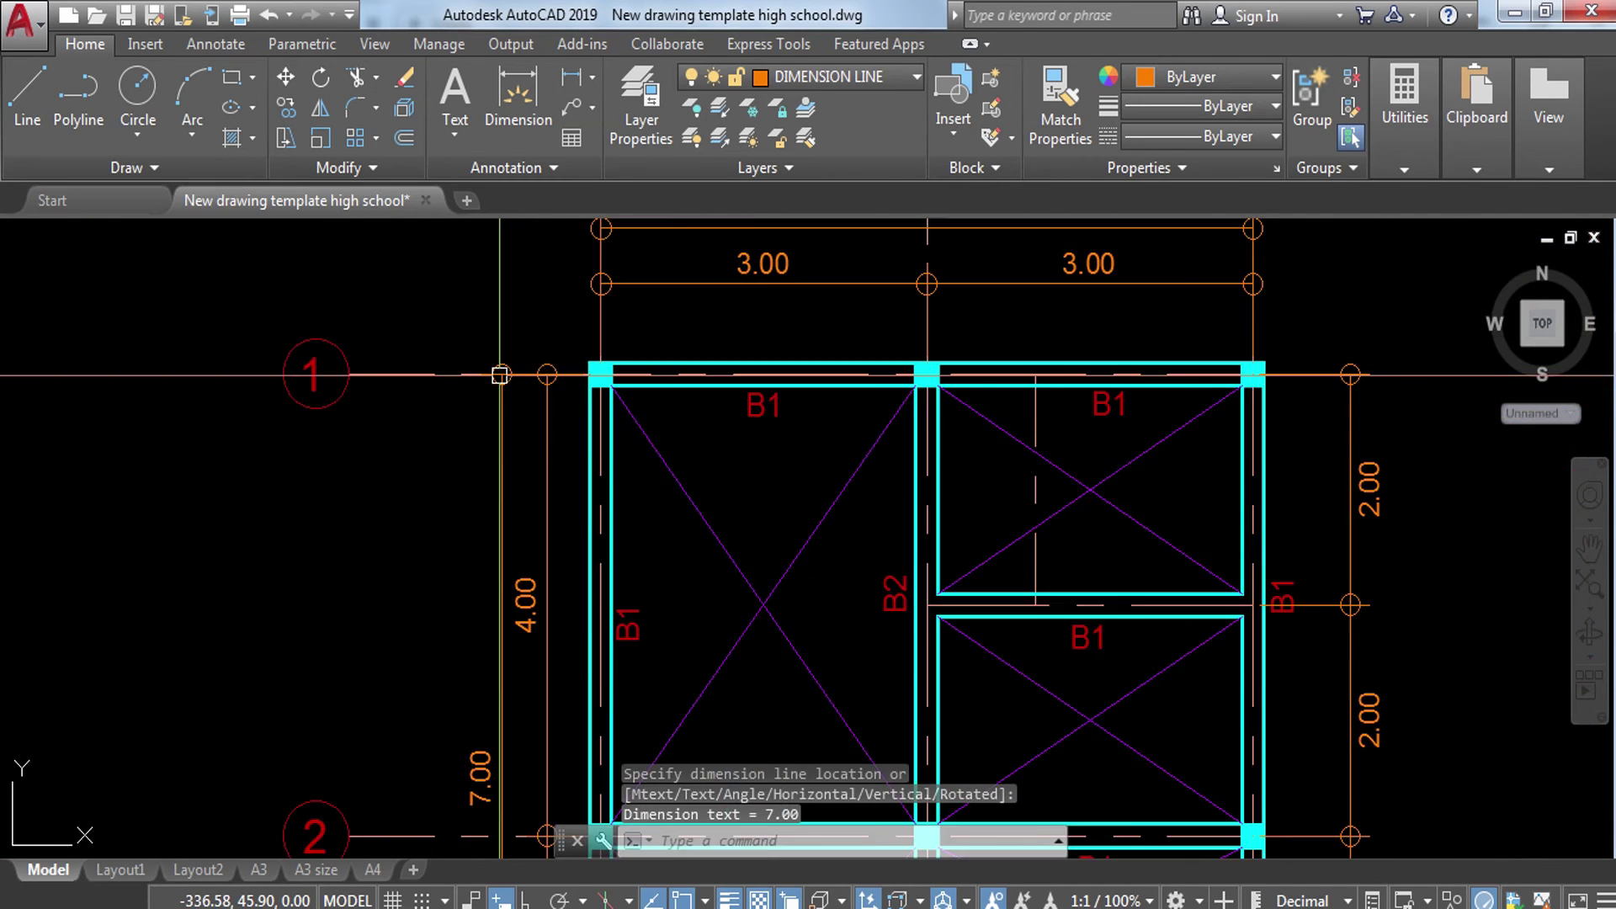
# Step: Window-select the beam plan with its BEAMPLAN title and move it into the title block
pyautogui.moveTo(635, 543); pyautogui.dragTo(592, 436, button='middle')
pyautogui.scroll(-2, 595, 413)
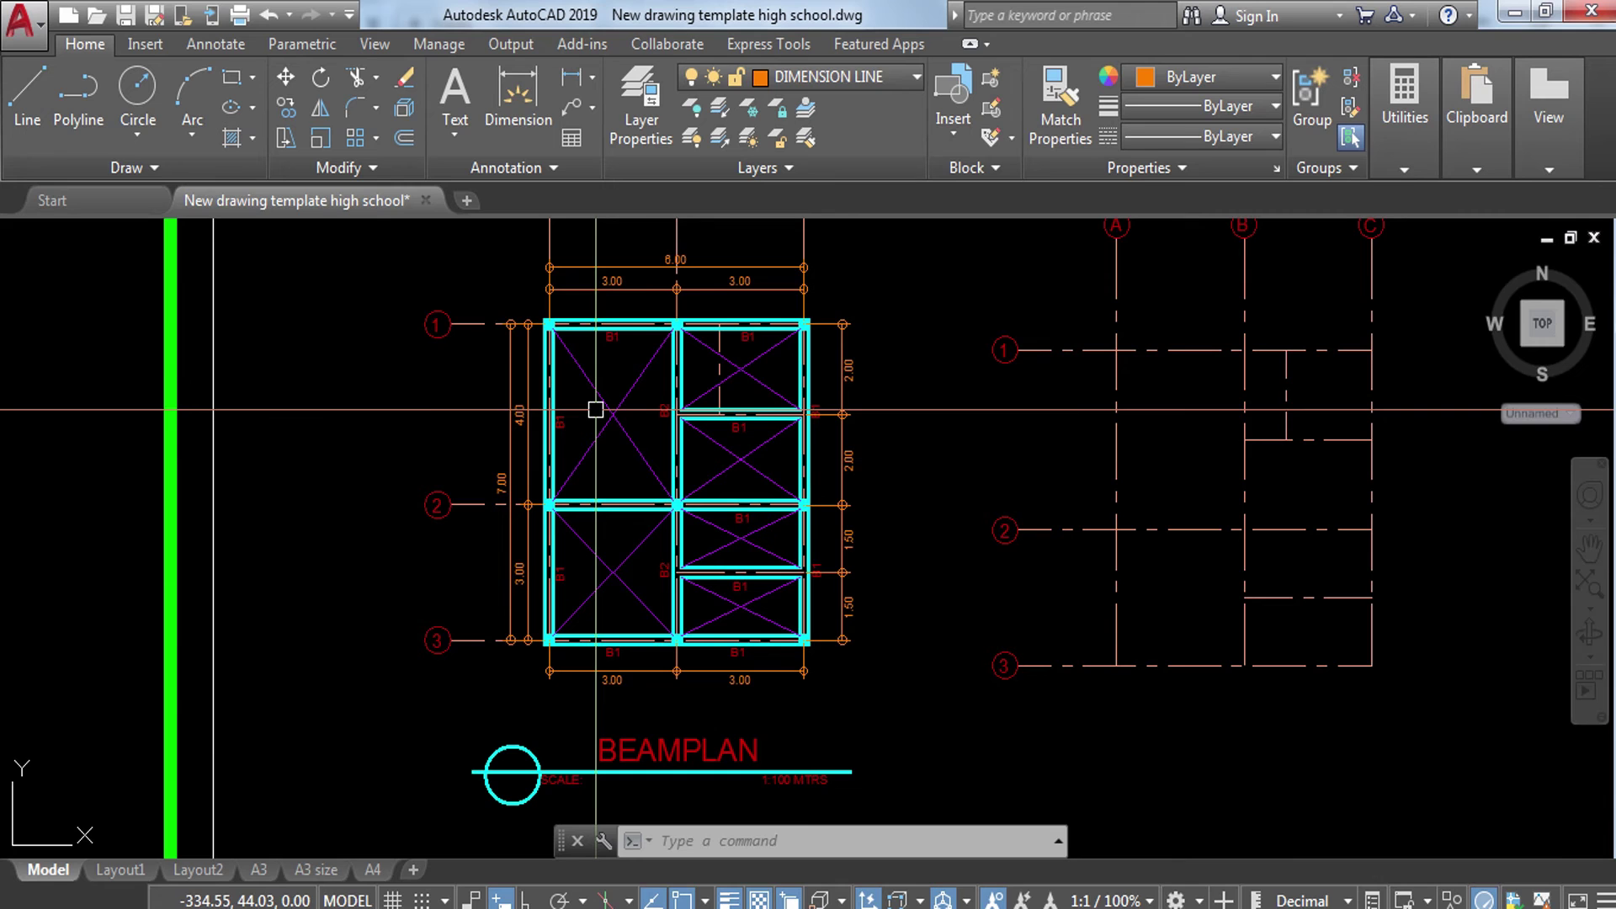
pyautogui.scroll(-2, 689, 524)
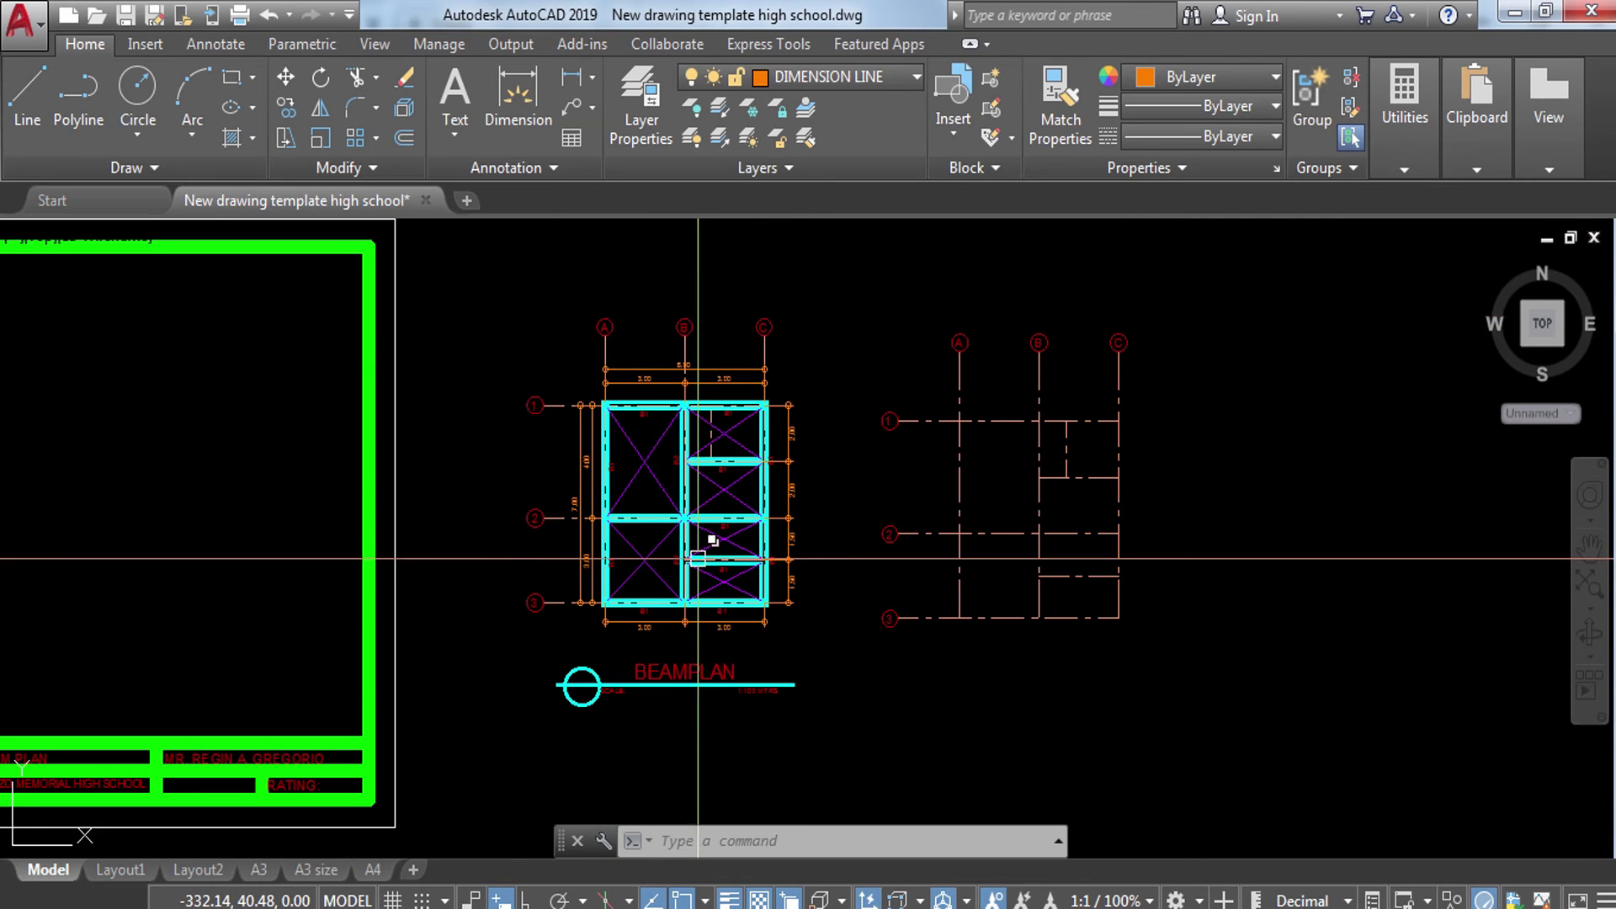
pyautogui.scroll(2, 698, 558)
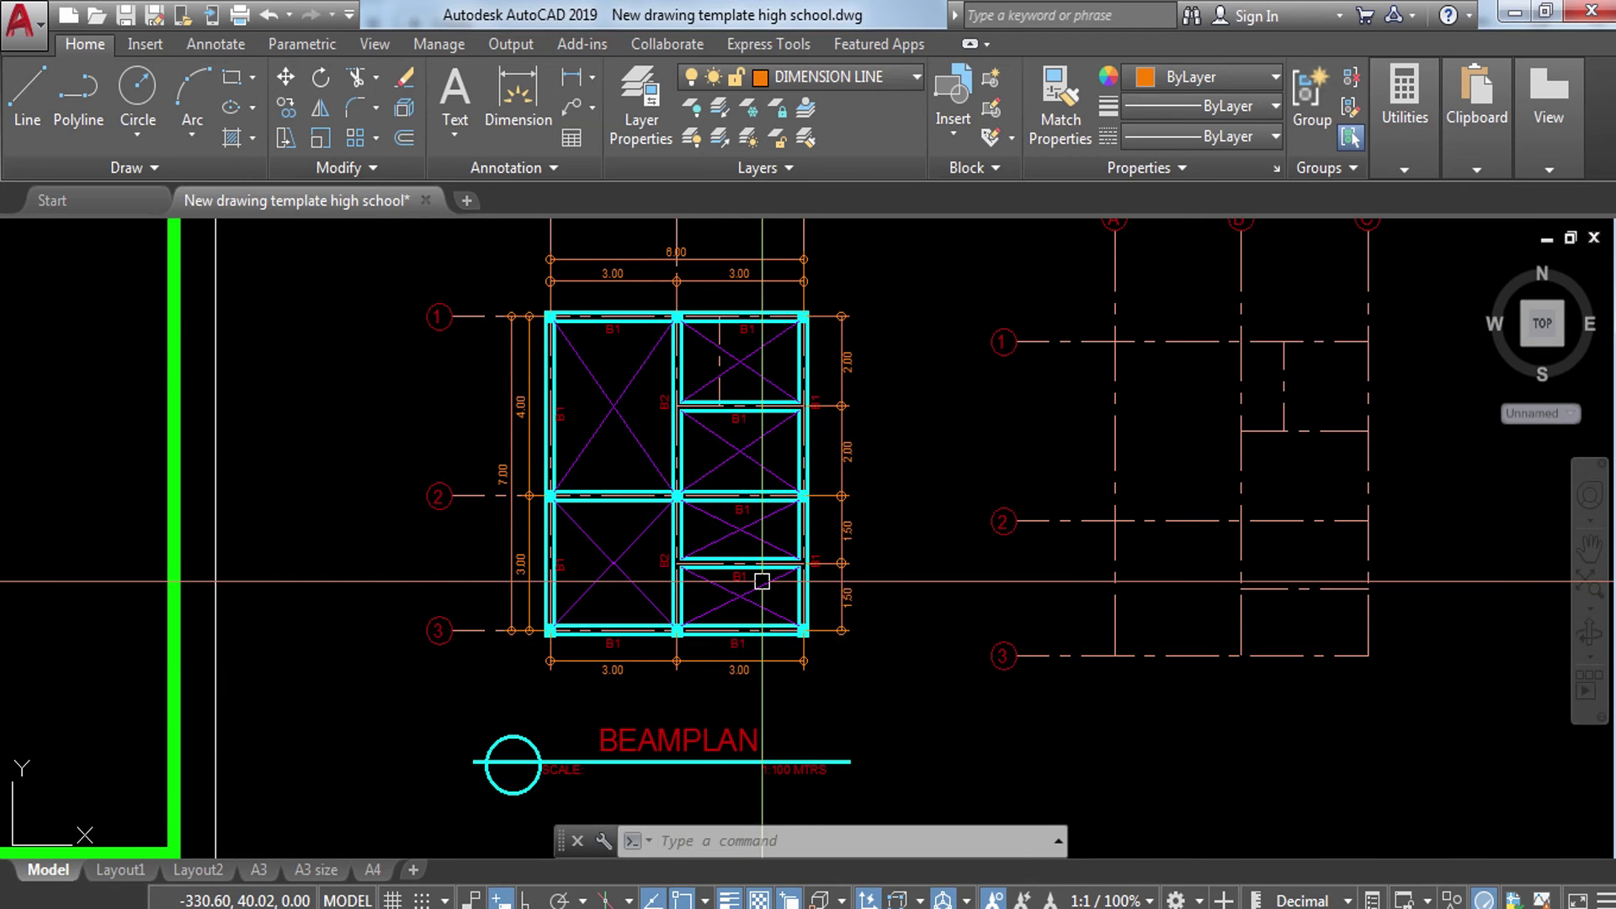
pyautogui.scroll(-2, 686, 477)
pyautogui.click(612, 398)
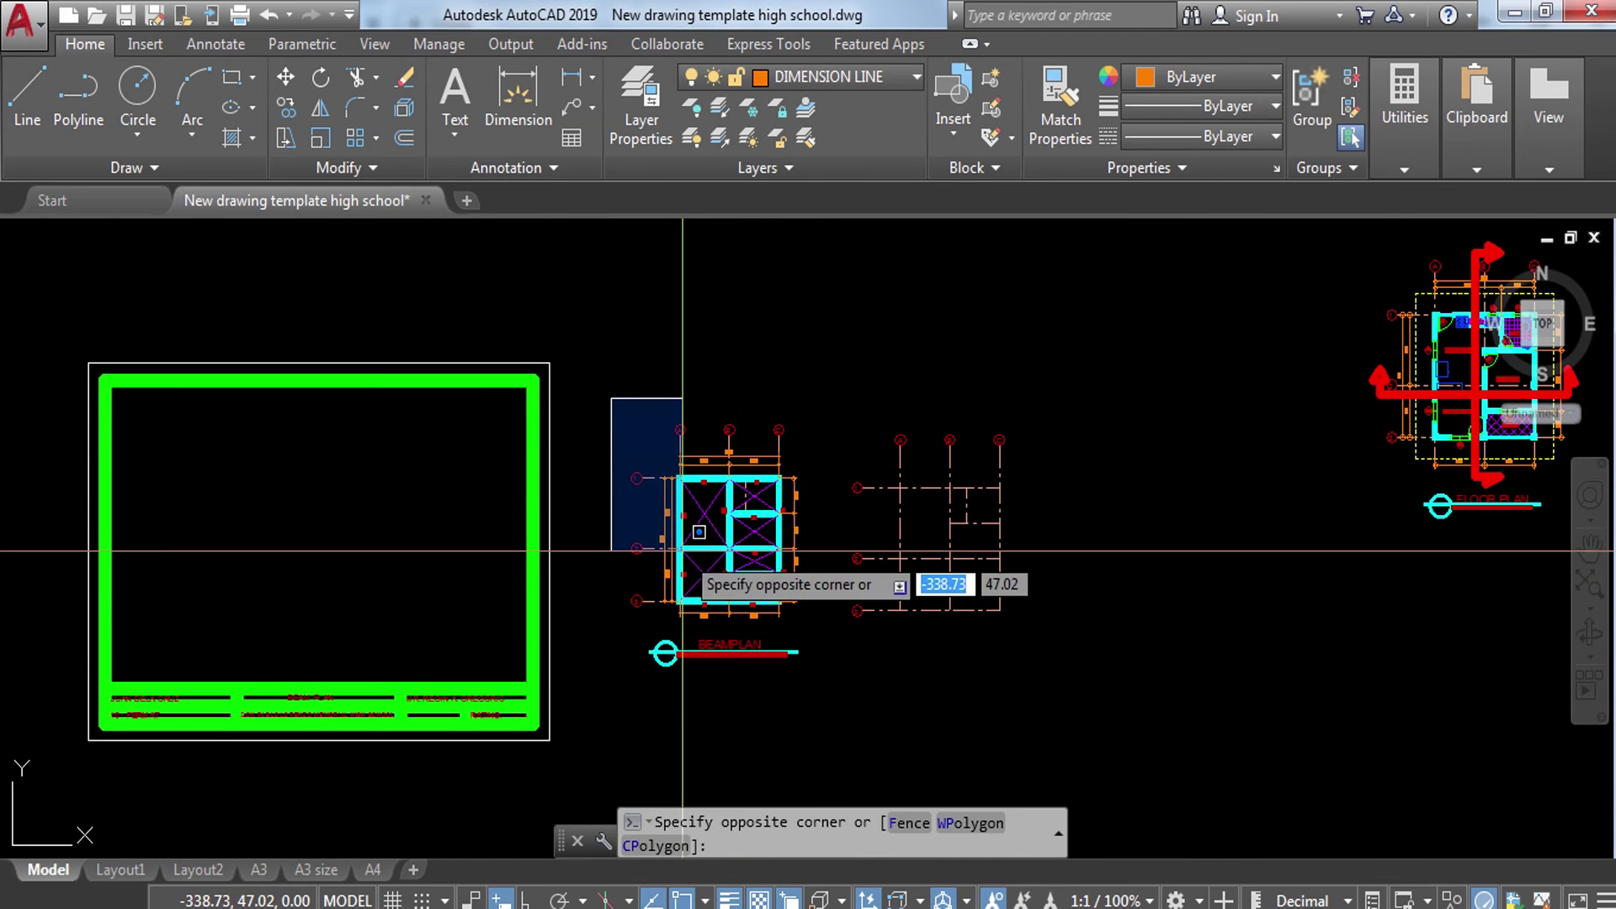
pyautogui.click(828, 685)
pyautogui.write('M')
pyautogui.press('Return')
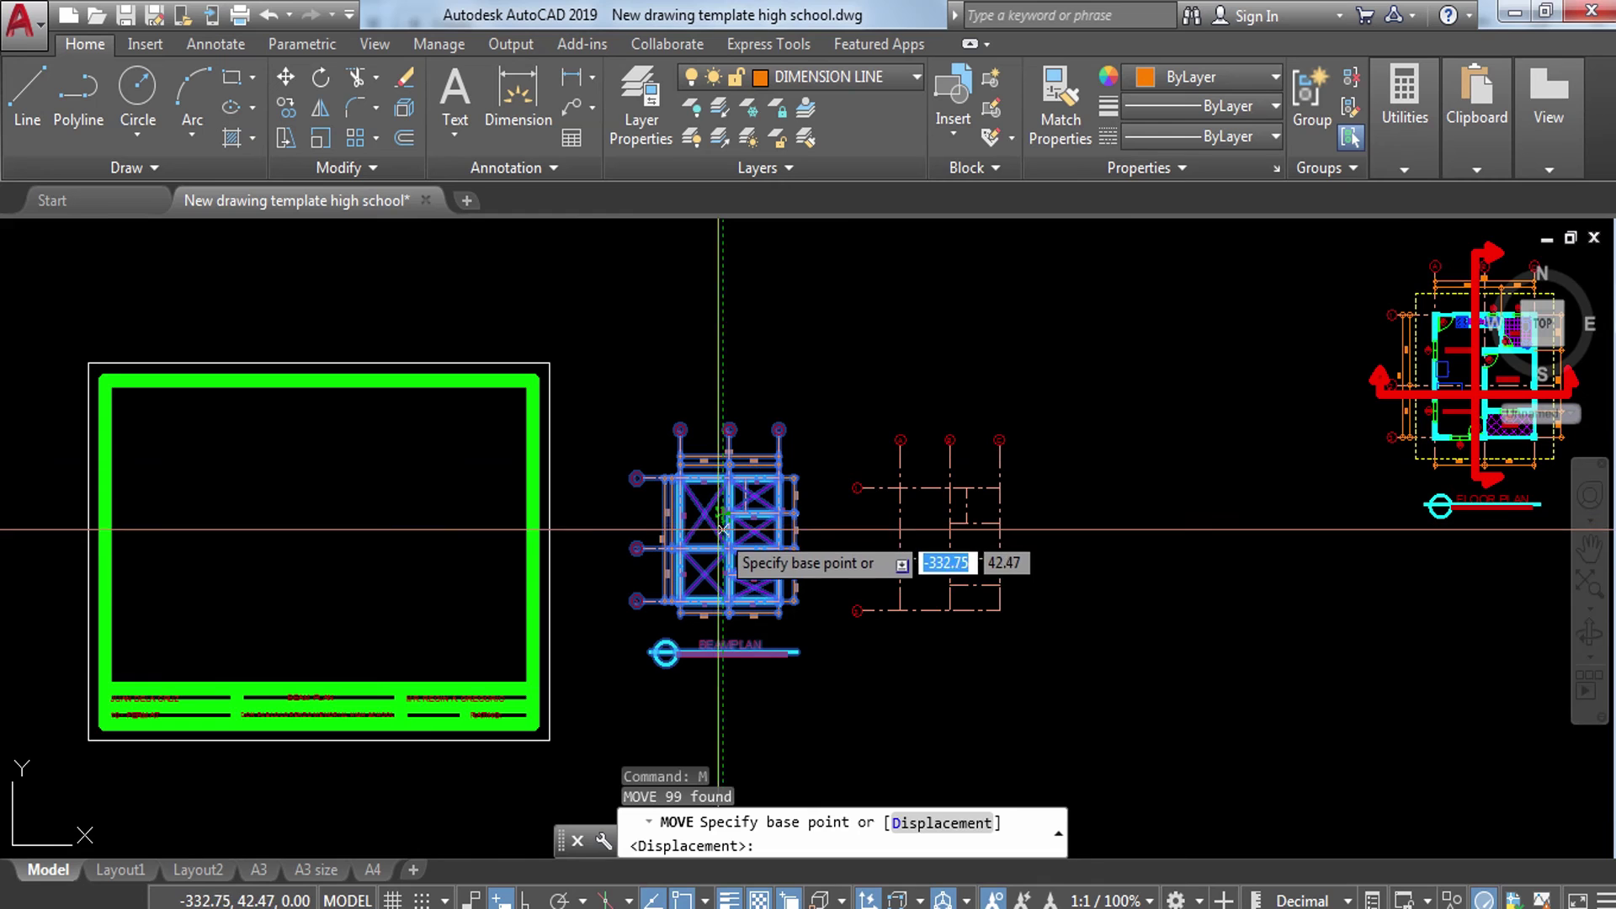
pyautogui.click(729, 547)
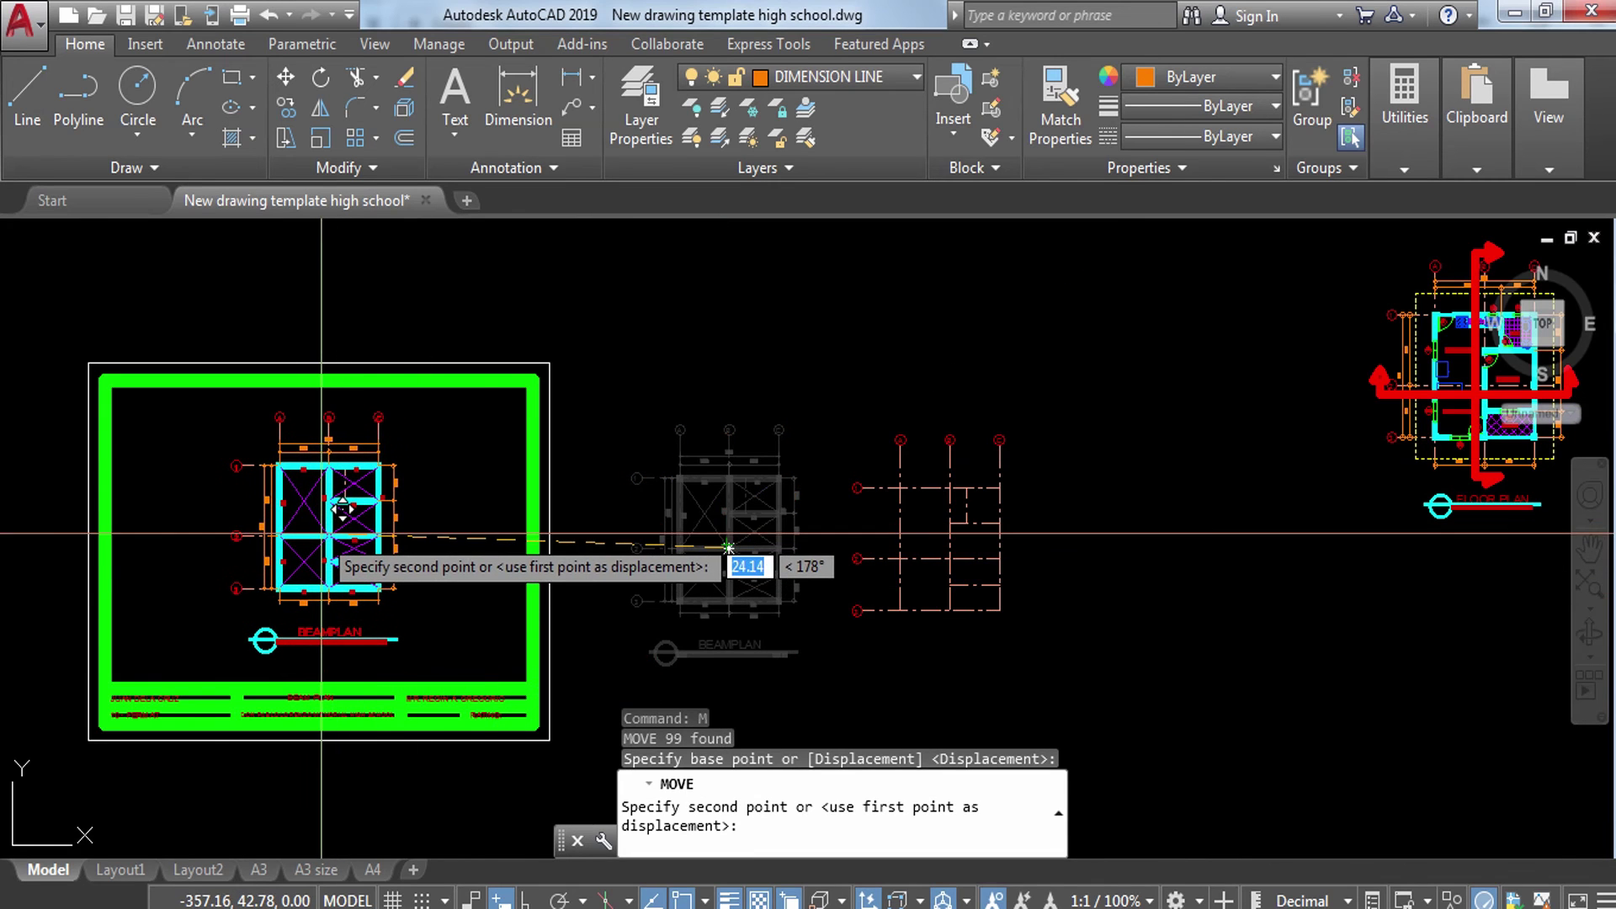
pyautogui.click(319, 532)
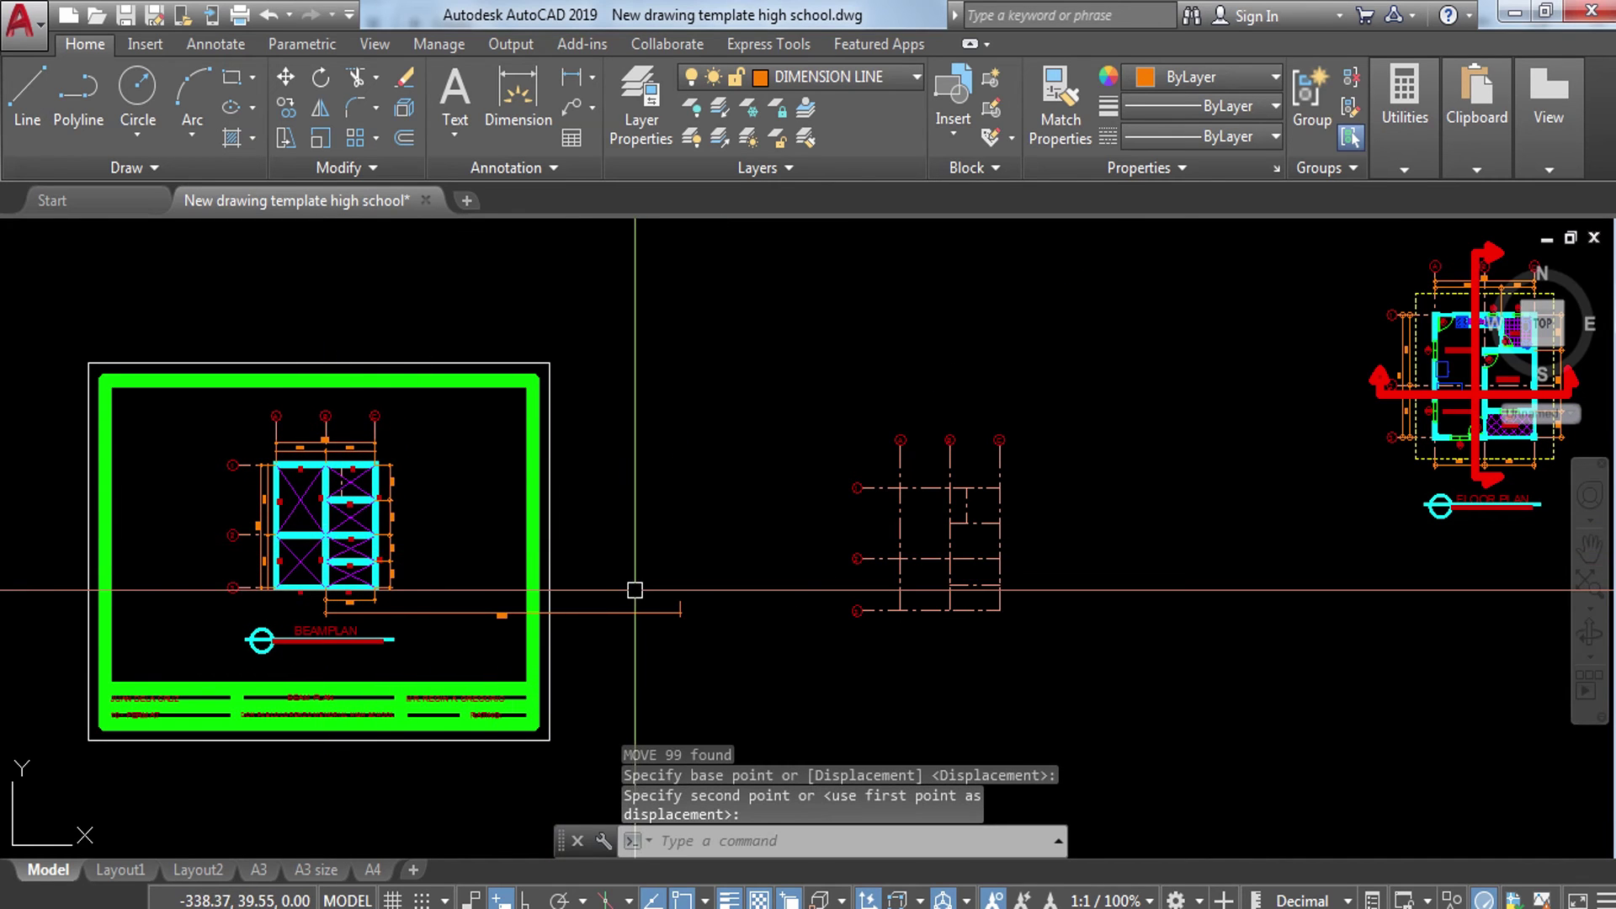
# Step: Undo that move, then move the reselected beam plan into the title-block frame again
pyautogui.hotkey('ctrl', 'z')
pyautogui.click(845, 404)
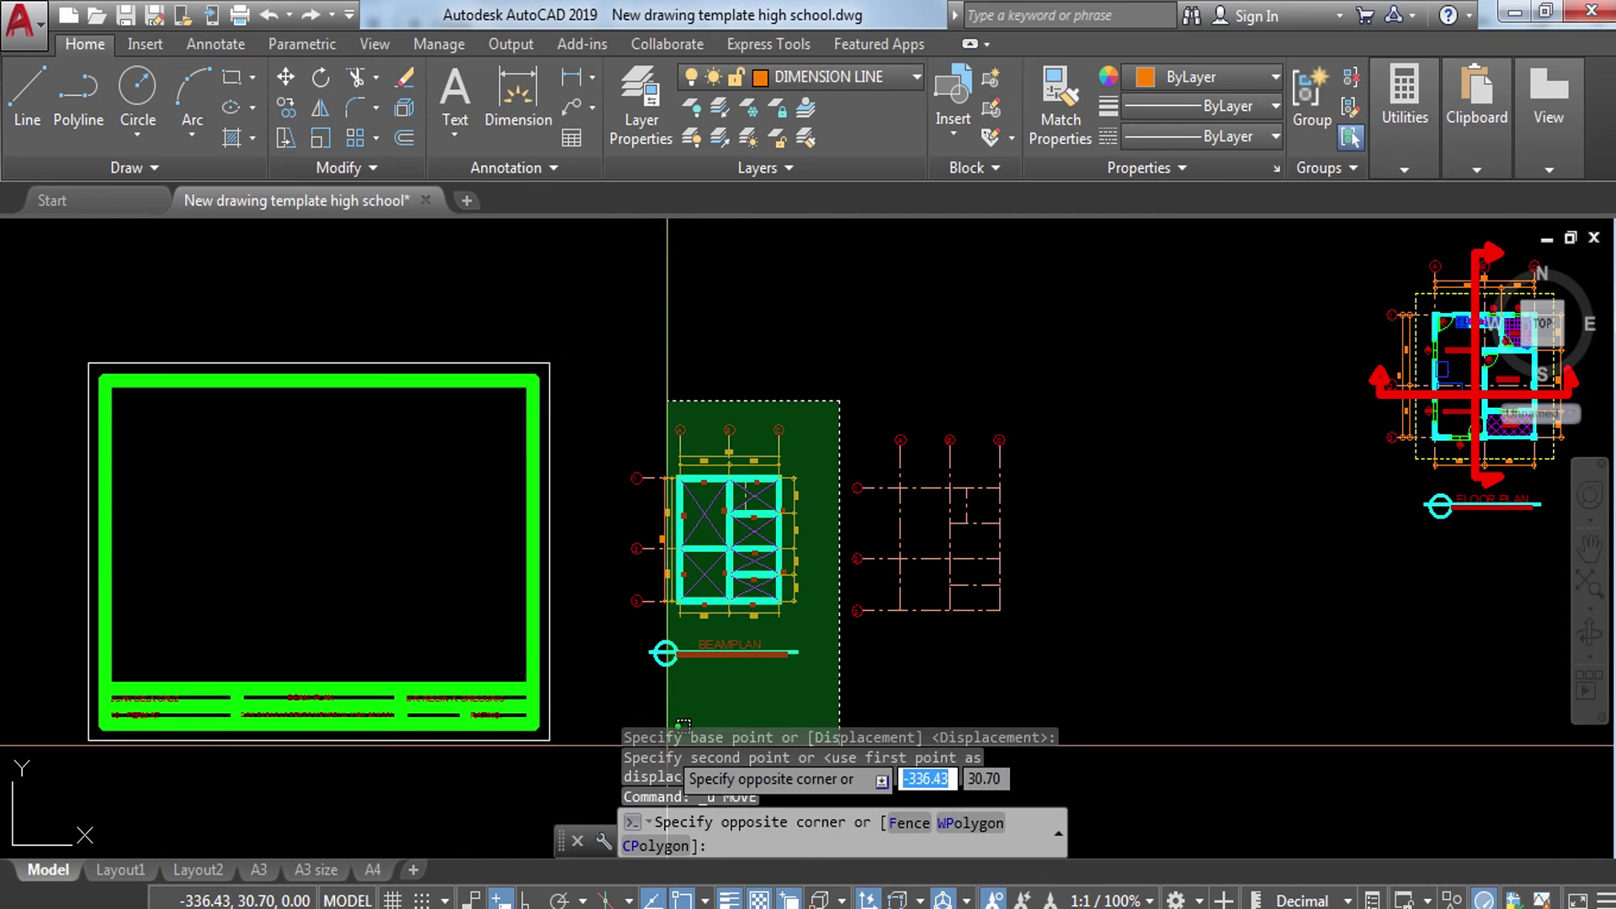
pyautogui.click(610, 702)
pyautogui.press('Return')
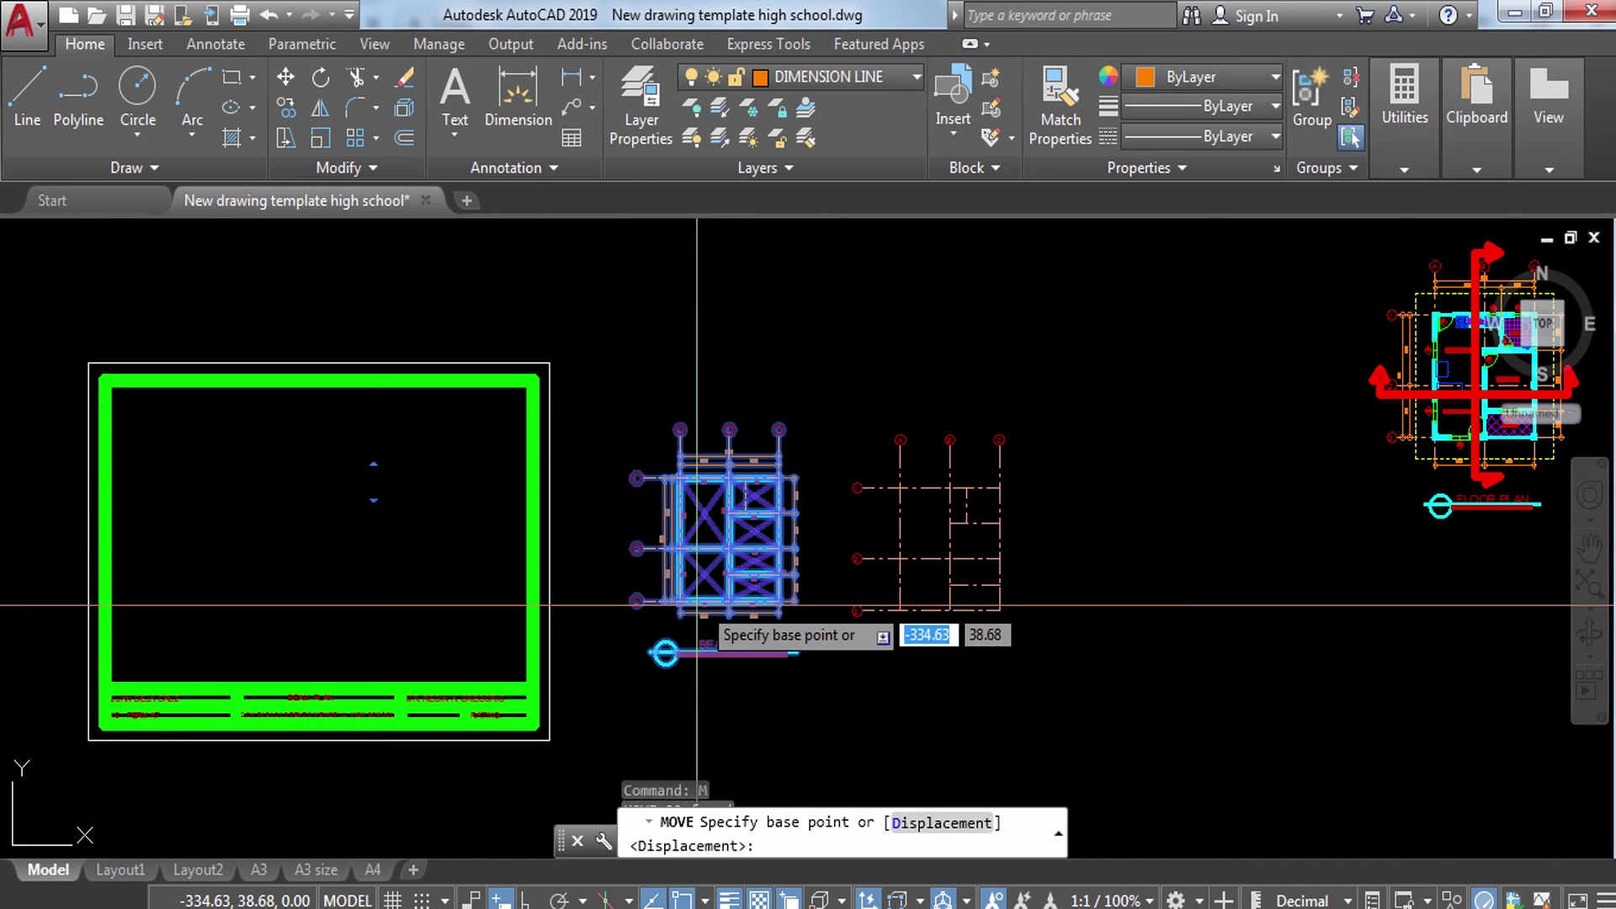
pyautogui.click(728, 547)
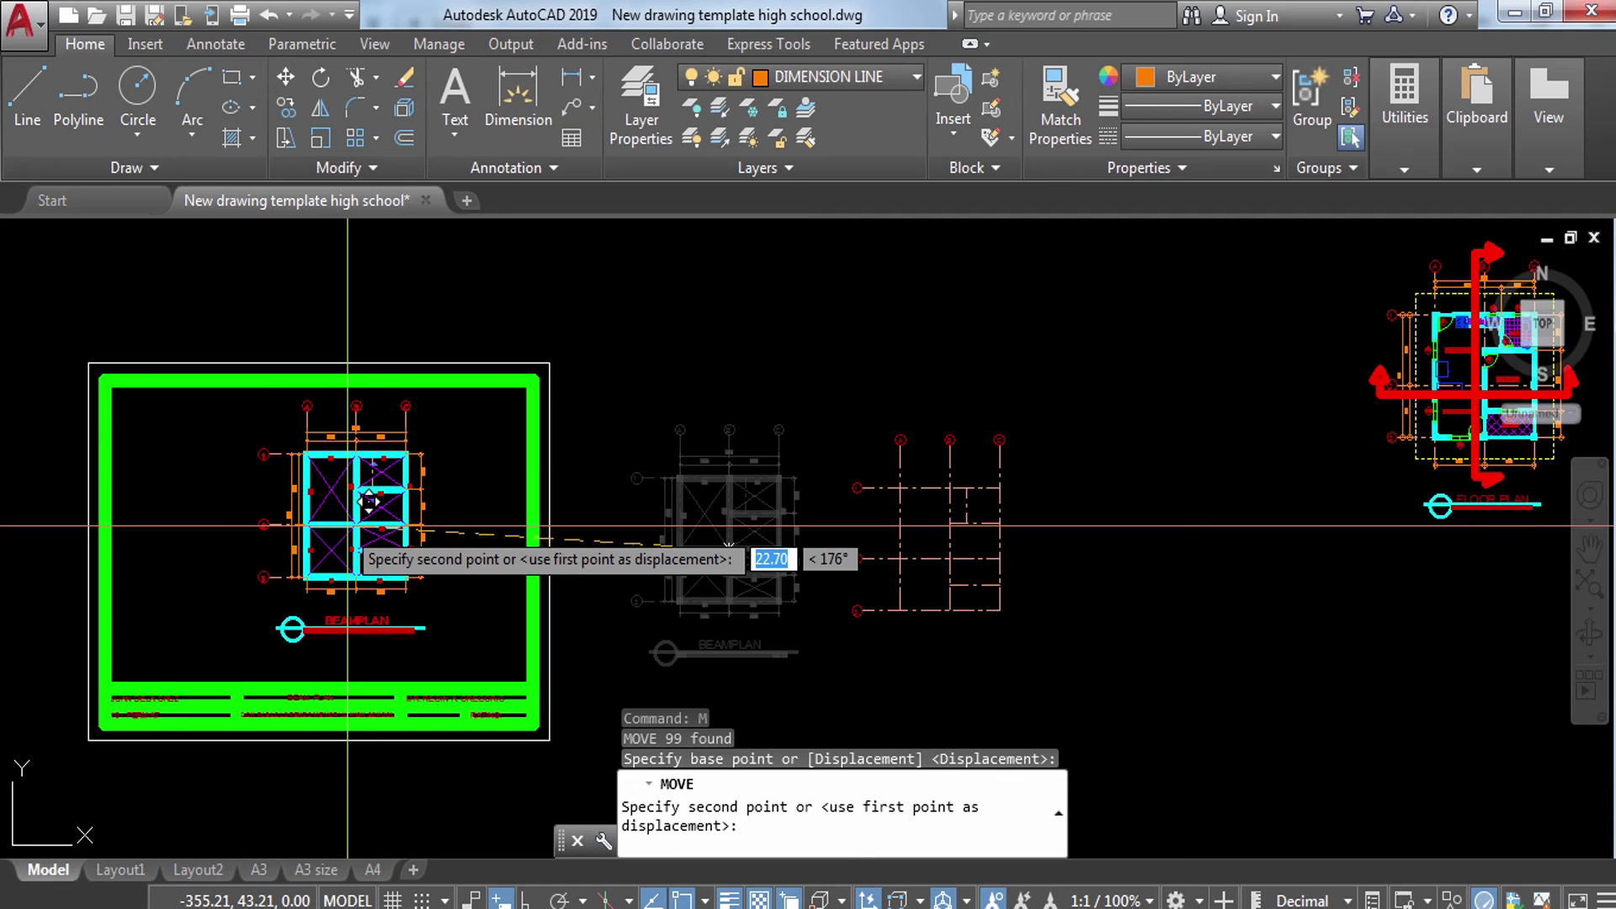
pyautogui.click(313, 532)
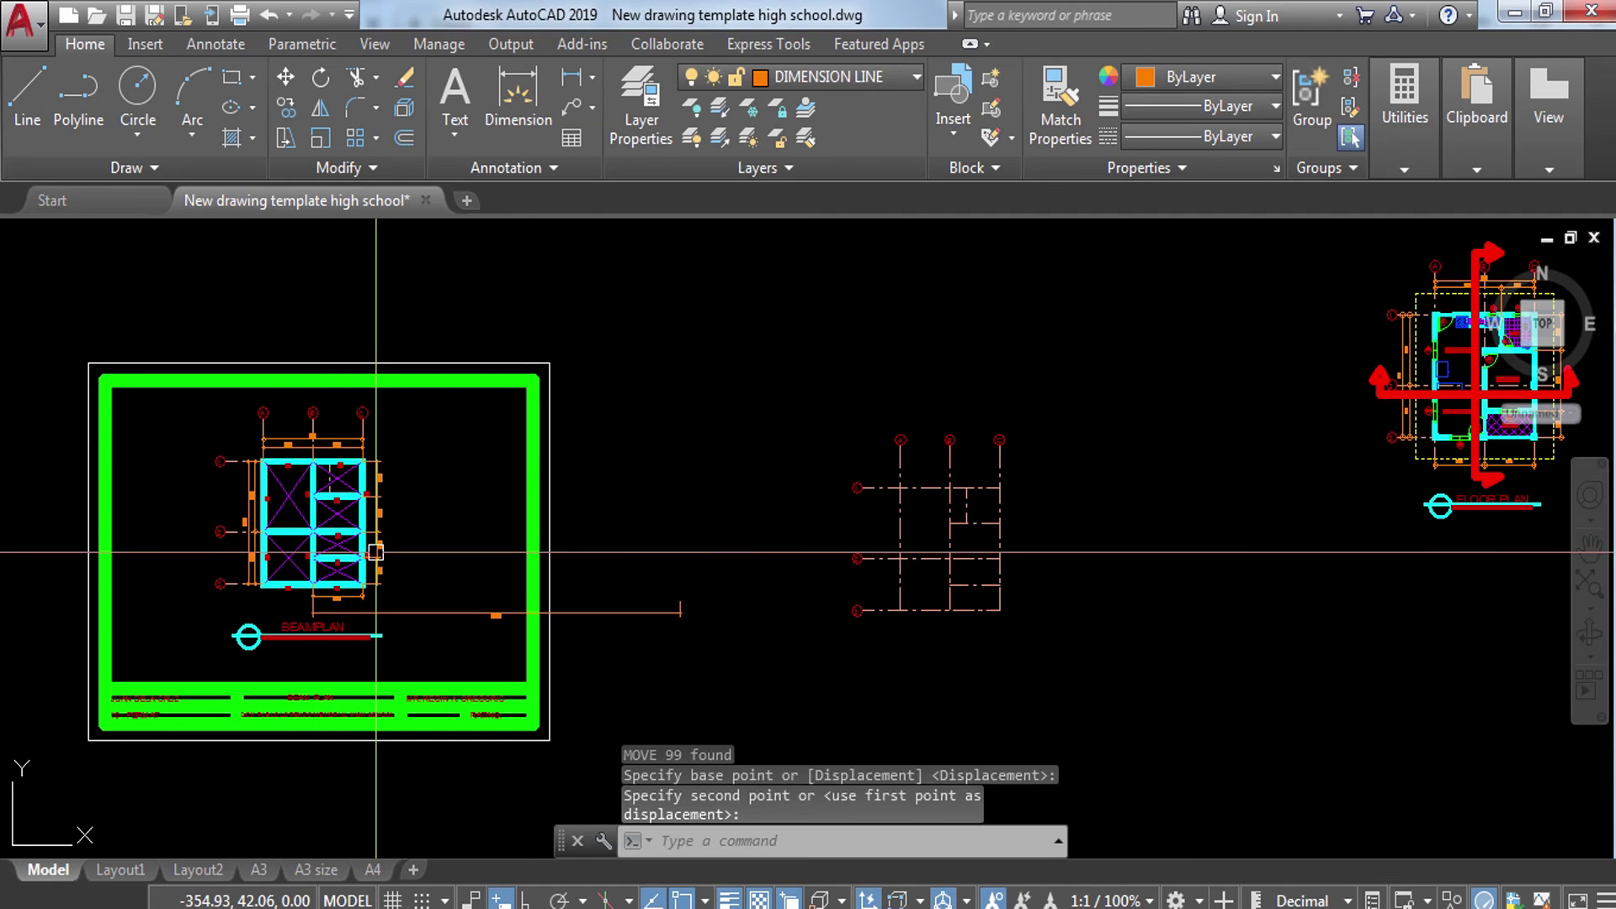
pyautogui.press('Escape')
# Step: Stretch the bottom dimension under the beam plan so it reads 3.00
pyautogui.click(591, 587)
pyautogui.click(528, 653)
pyautogui.scroll(4, 613, 633)
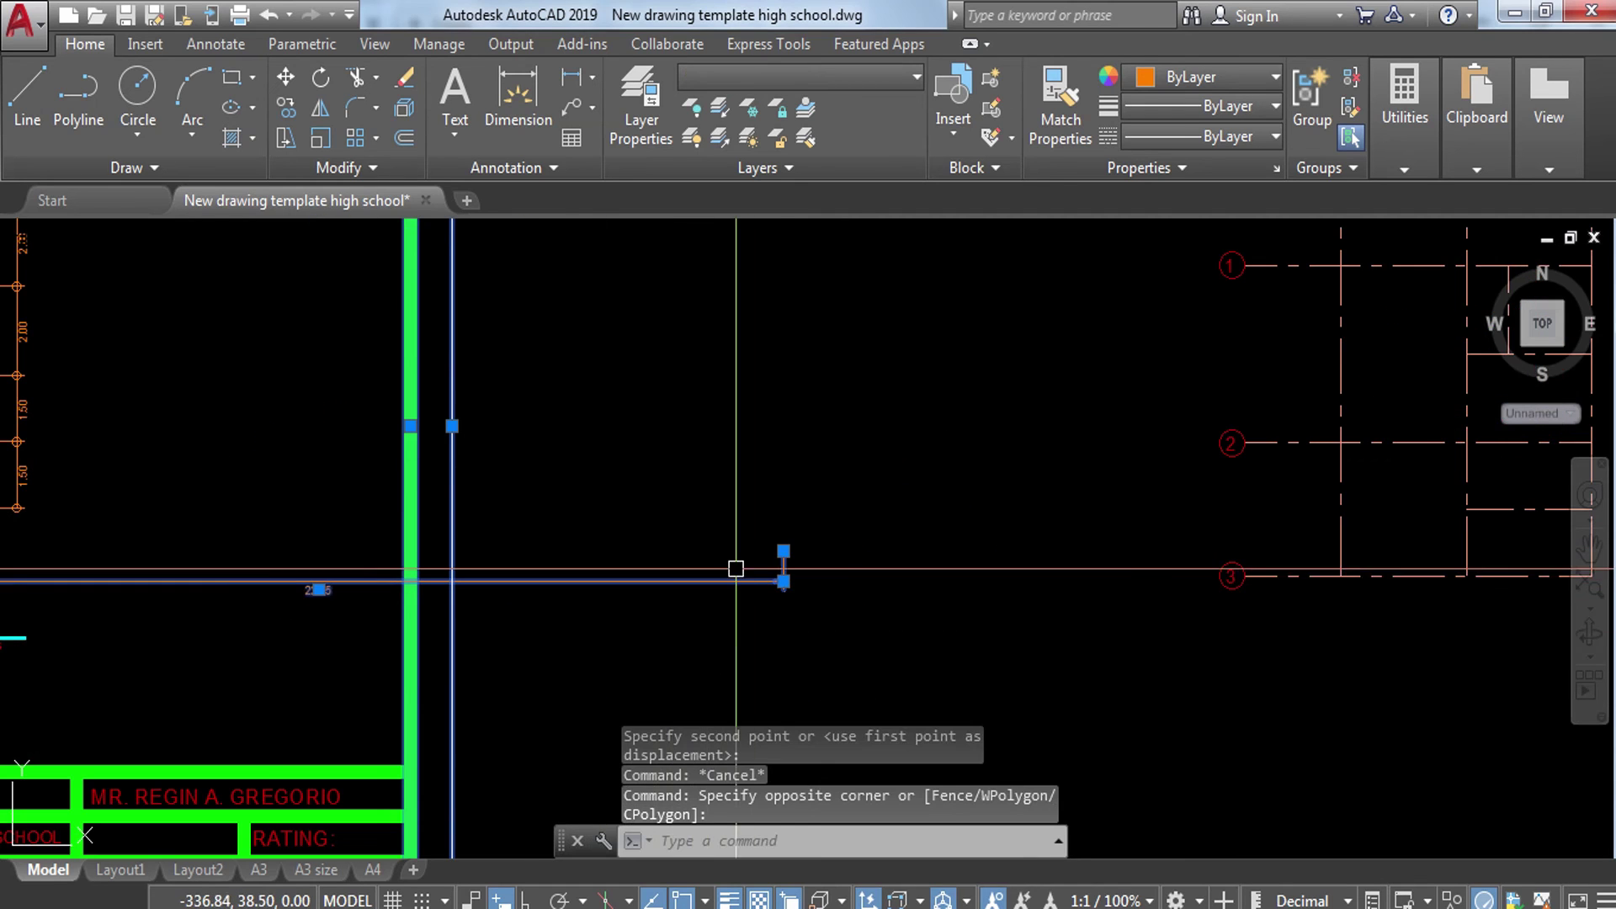
pyautogui.click(783, 552)
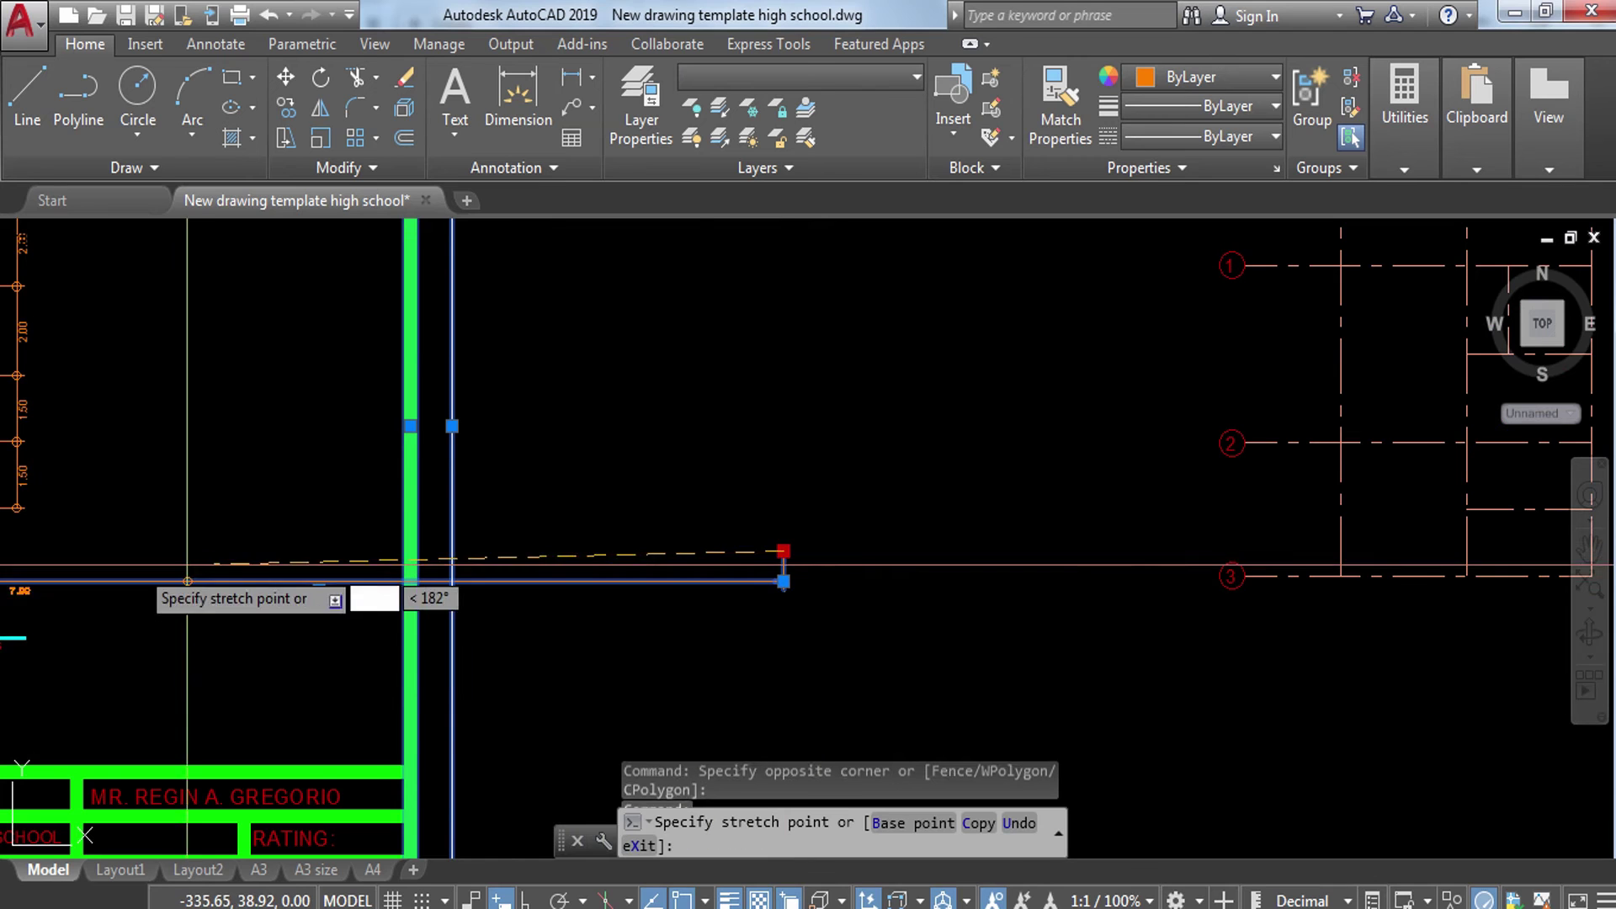
pyautogui.scroll(-4, 376, 566)
pyautogui.scroll(6, 561, 503)
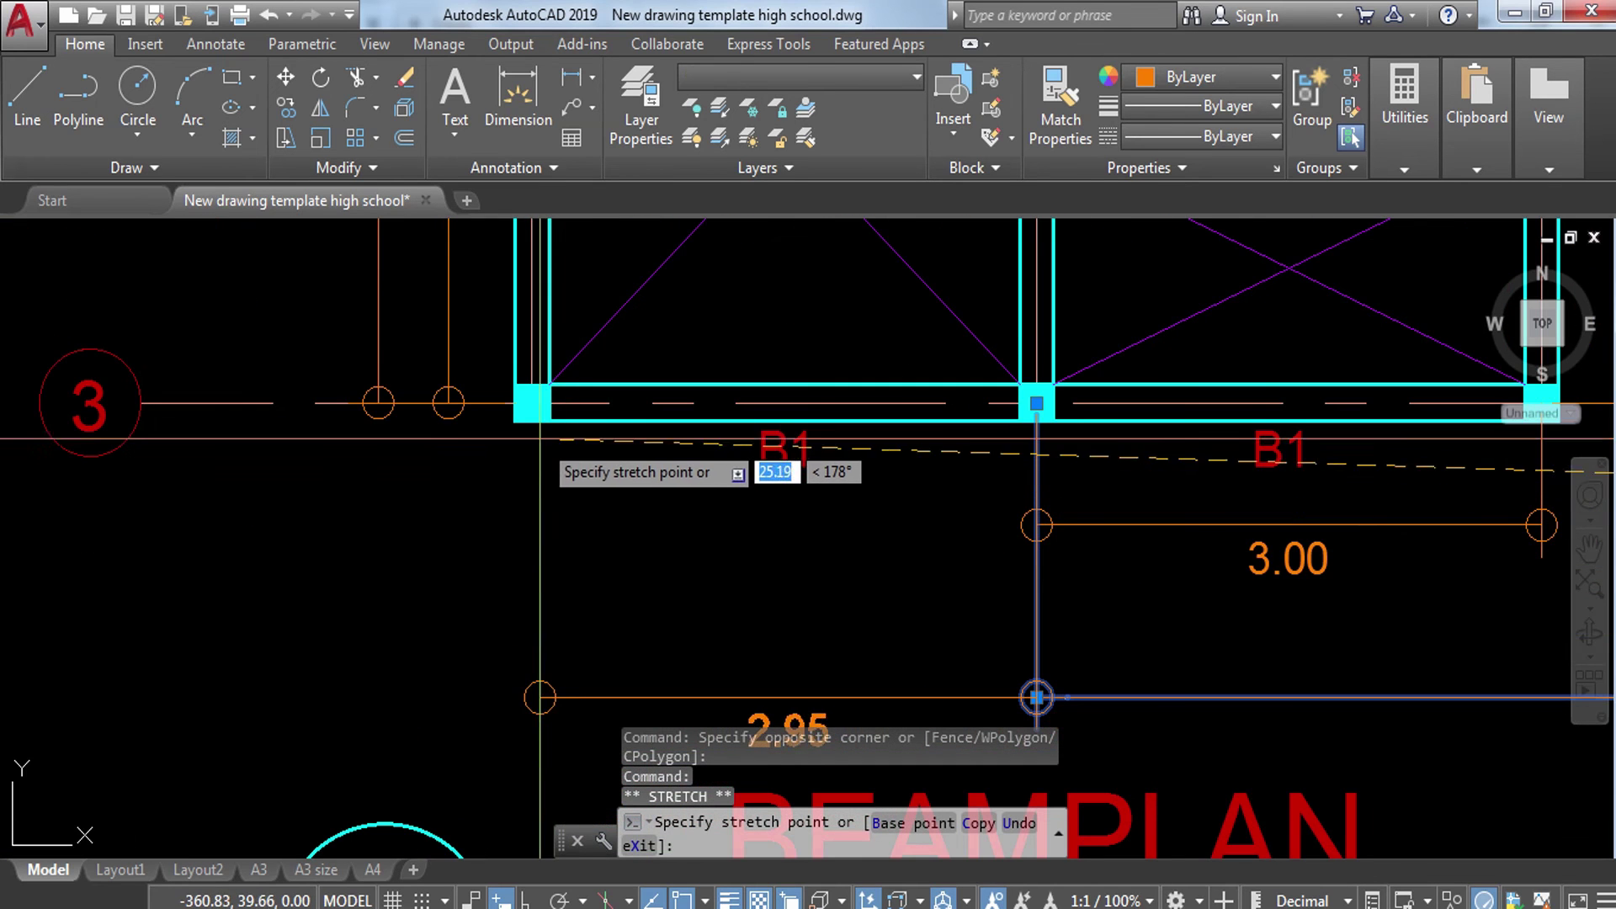
pyautogui.click(531, 504)
pyautogui.press('Escape')
pyautogui.scroll(-4, 579, 432)
# Step: Move the 3.00 dimension line level with its neighbouring 3.00 dimension
pyautogui.click(777, 510)
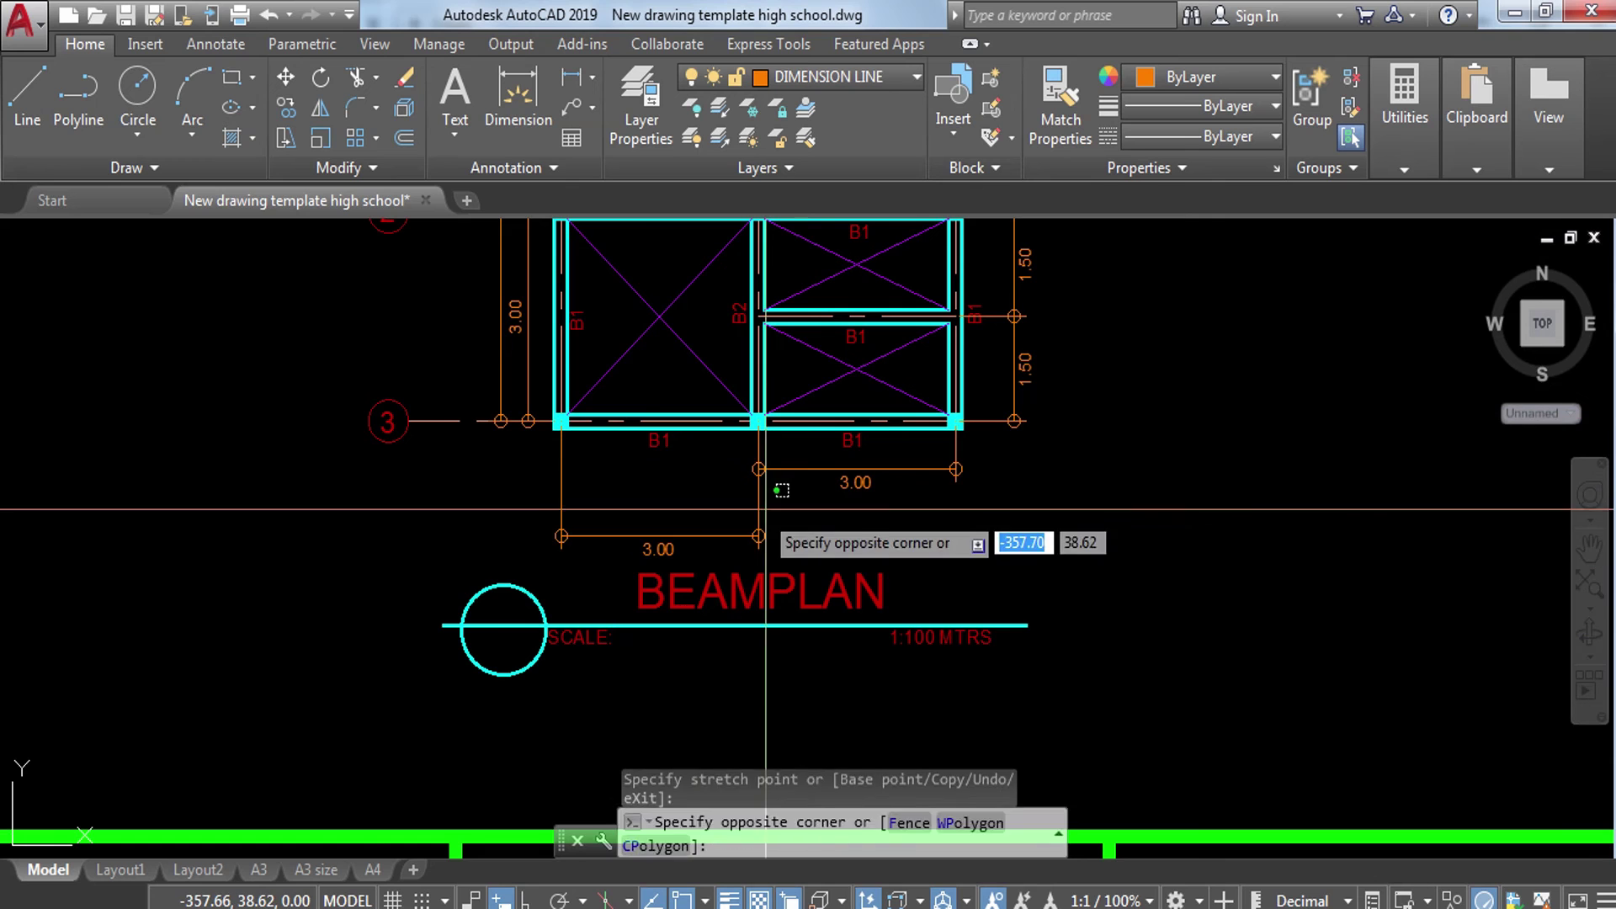
pyautogui.click(737, 495)
pyautogui.click(759, 535)
pyautogui.scroll(4, 771, 482)
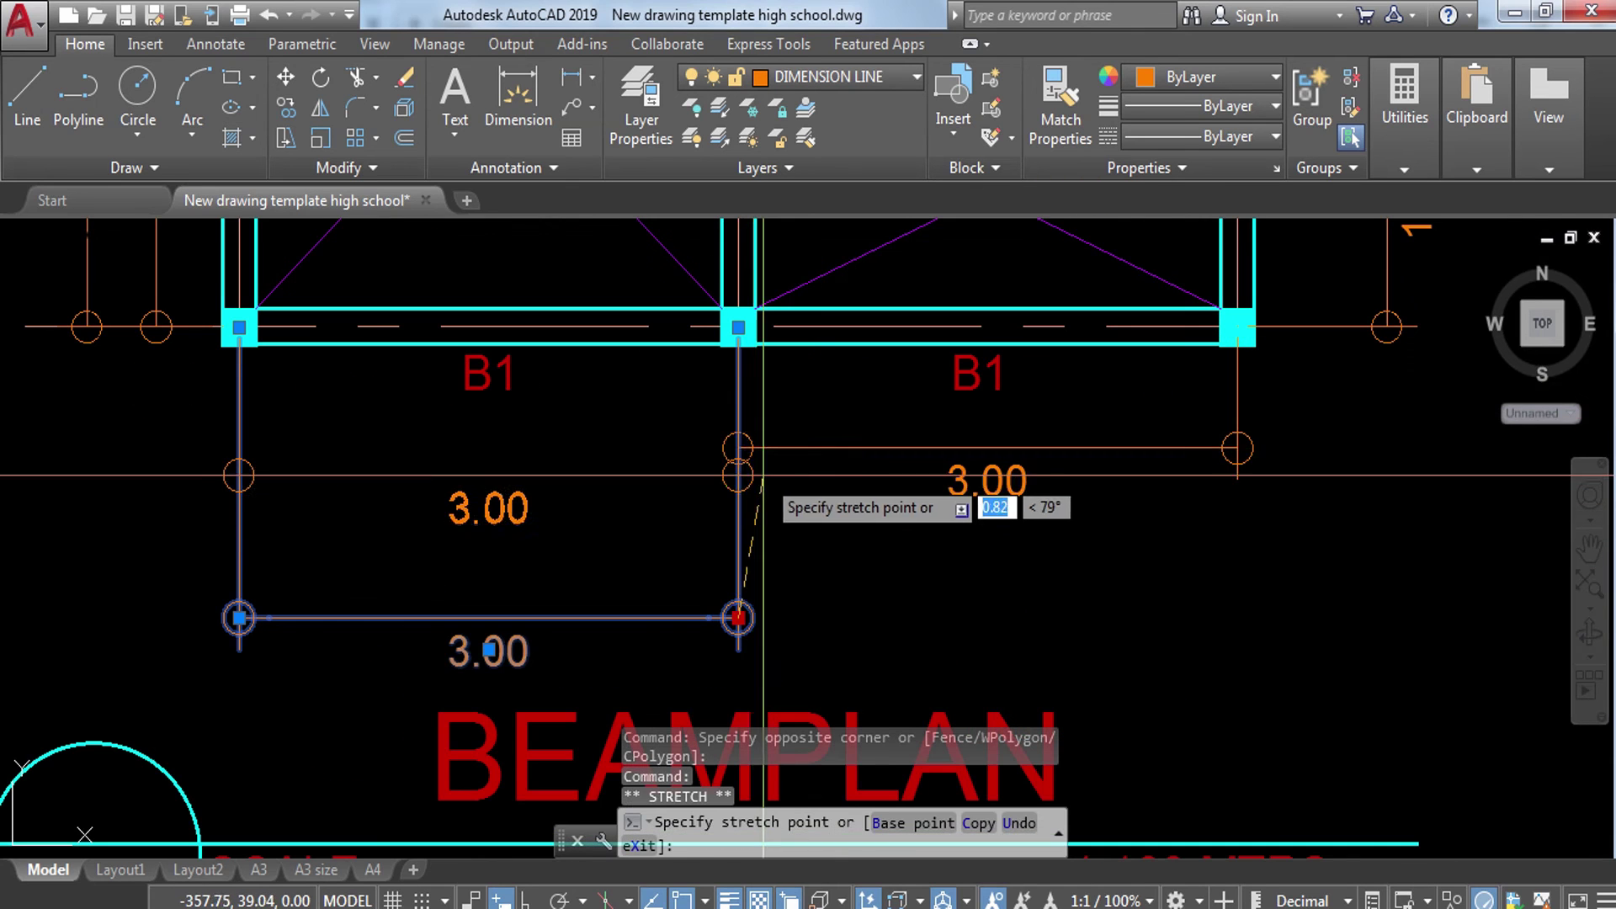
pyautogui.click(748, 440)
pyautogui.press('Escape')
pyautogui.scroll(-3, 813, 462)
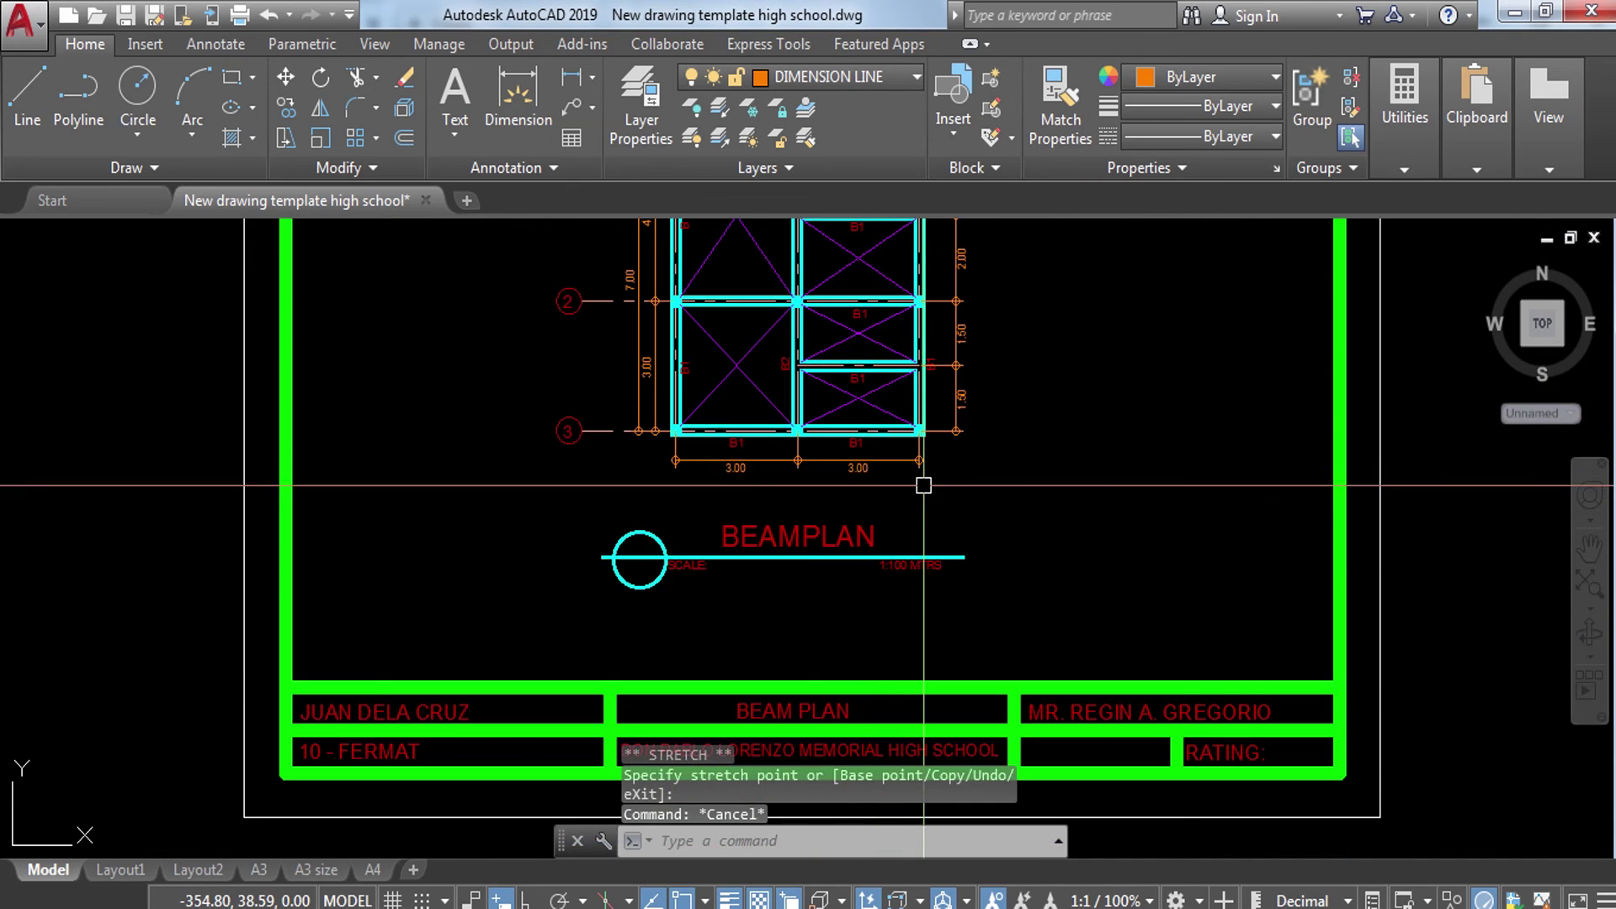
pyautogui.scroll(-2, 923, 483)
pyautogui.moveTo(923, 483); pyautogui.dragTo(768, 598, button='middle')
pyautogui.scroll(4, 678, 530)
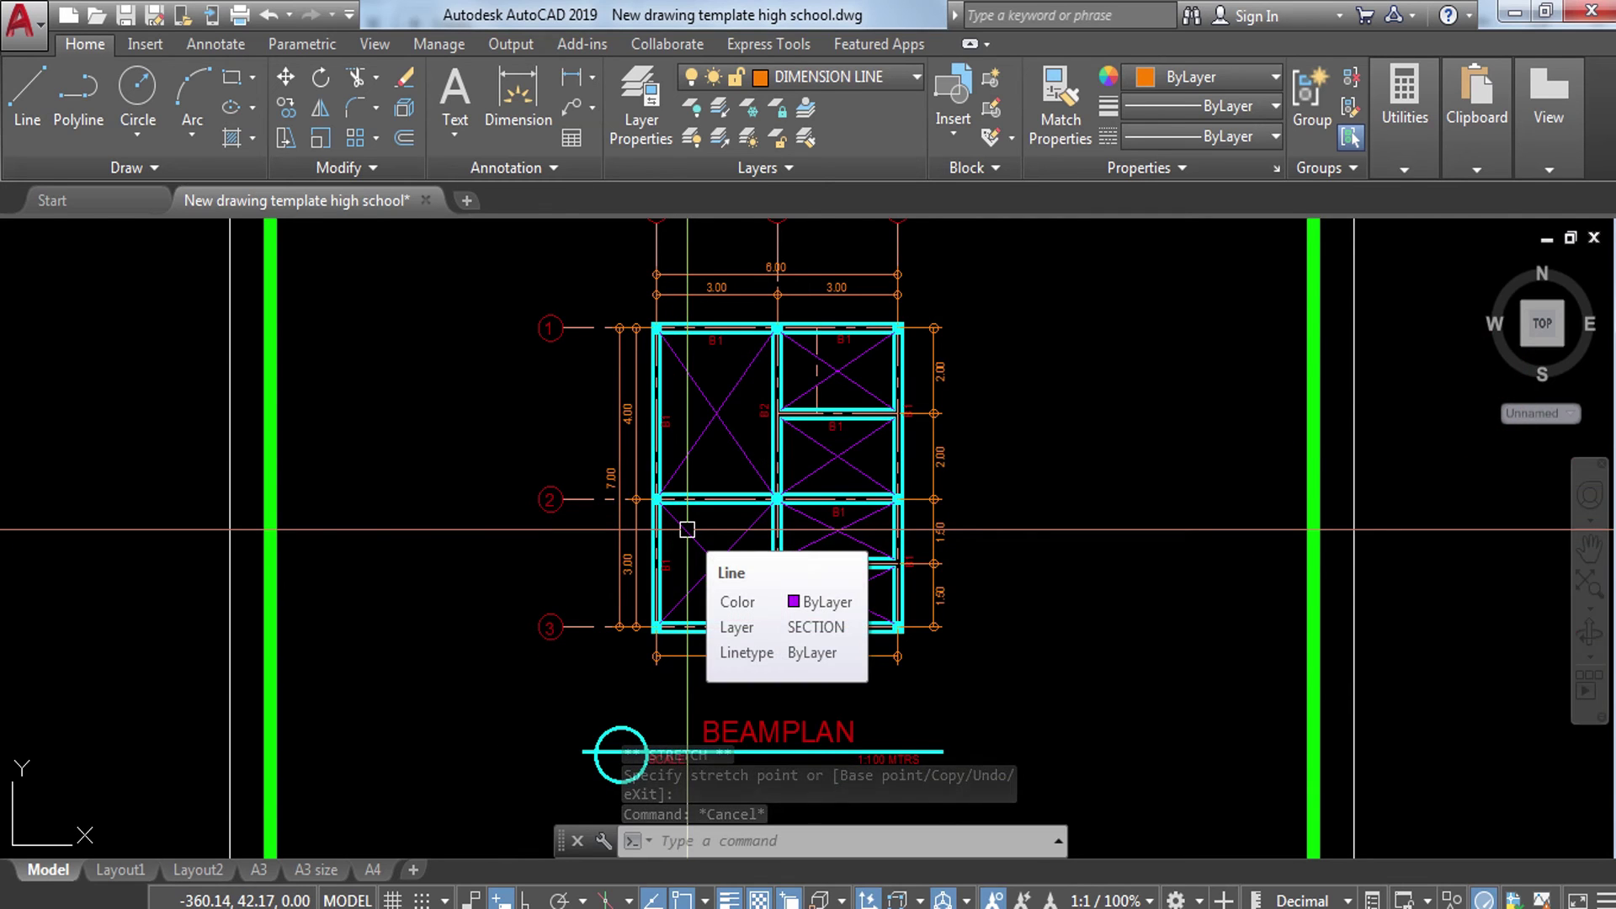
pyautogui.scroll(-2, 688, 529)
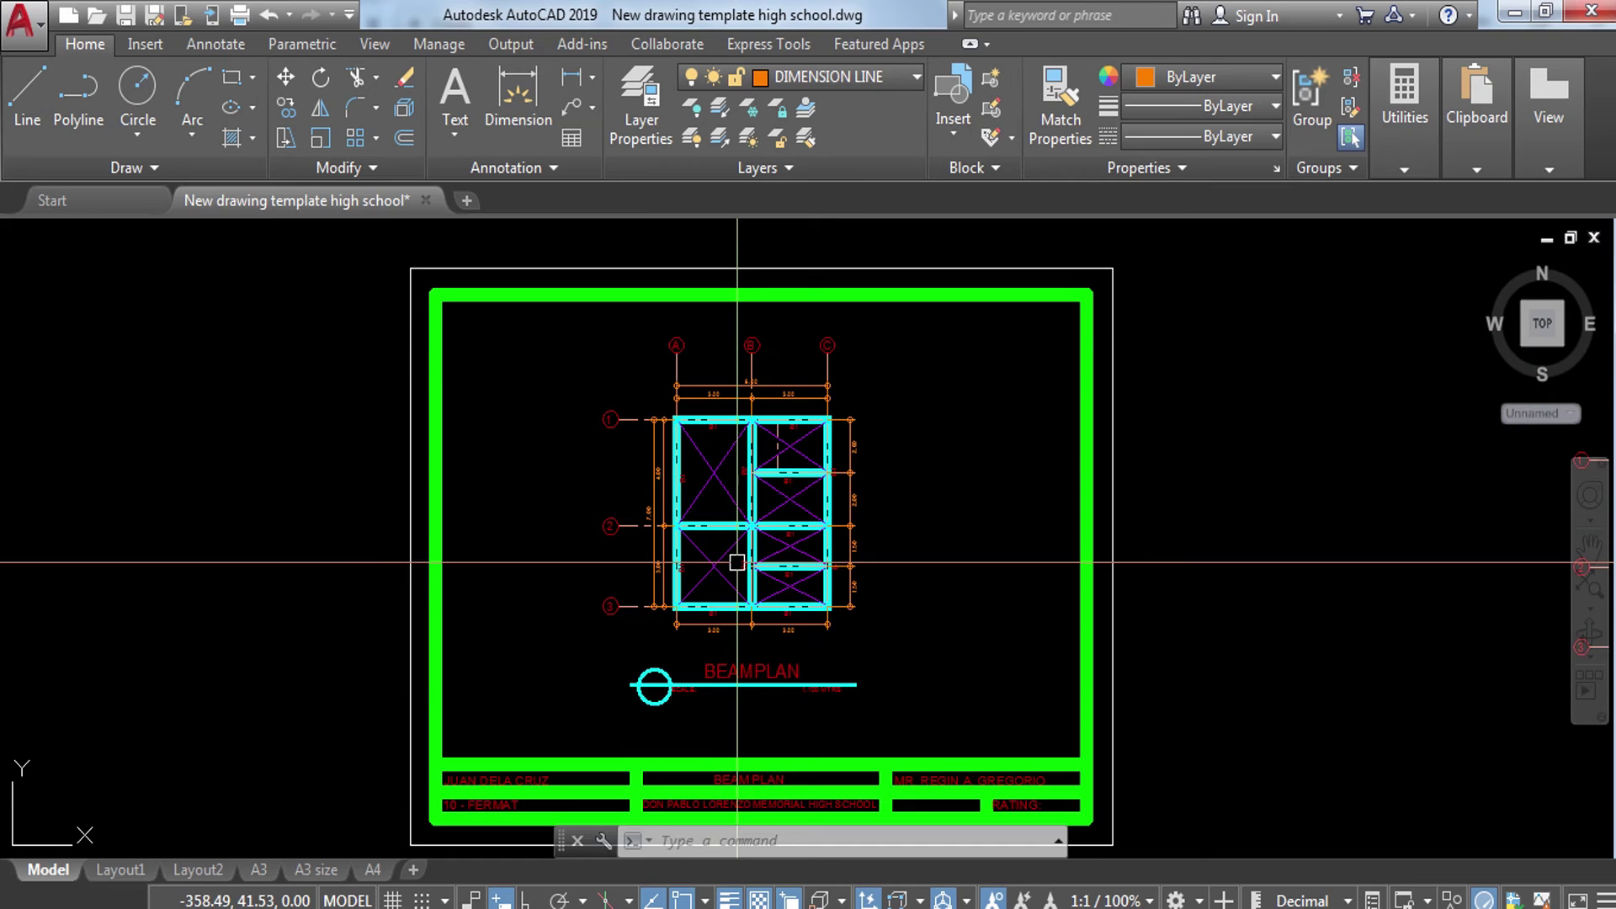
# Step: Plot a window around the title-block frame with monochrome.ctb on Letter paper and preview it
pyautogui.write('P')
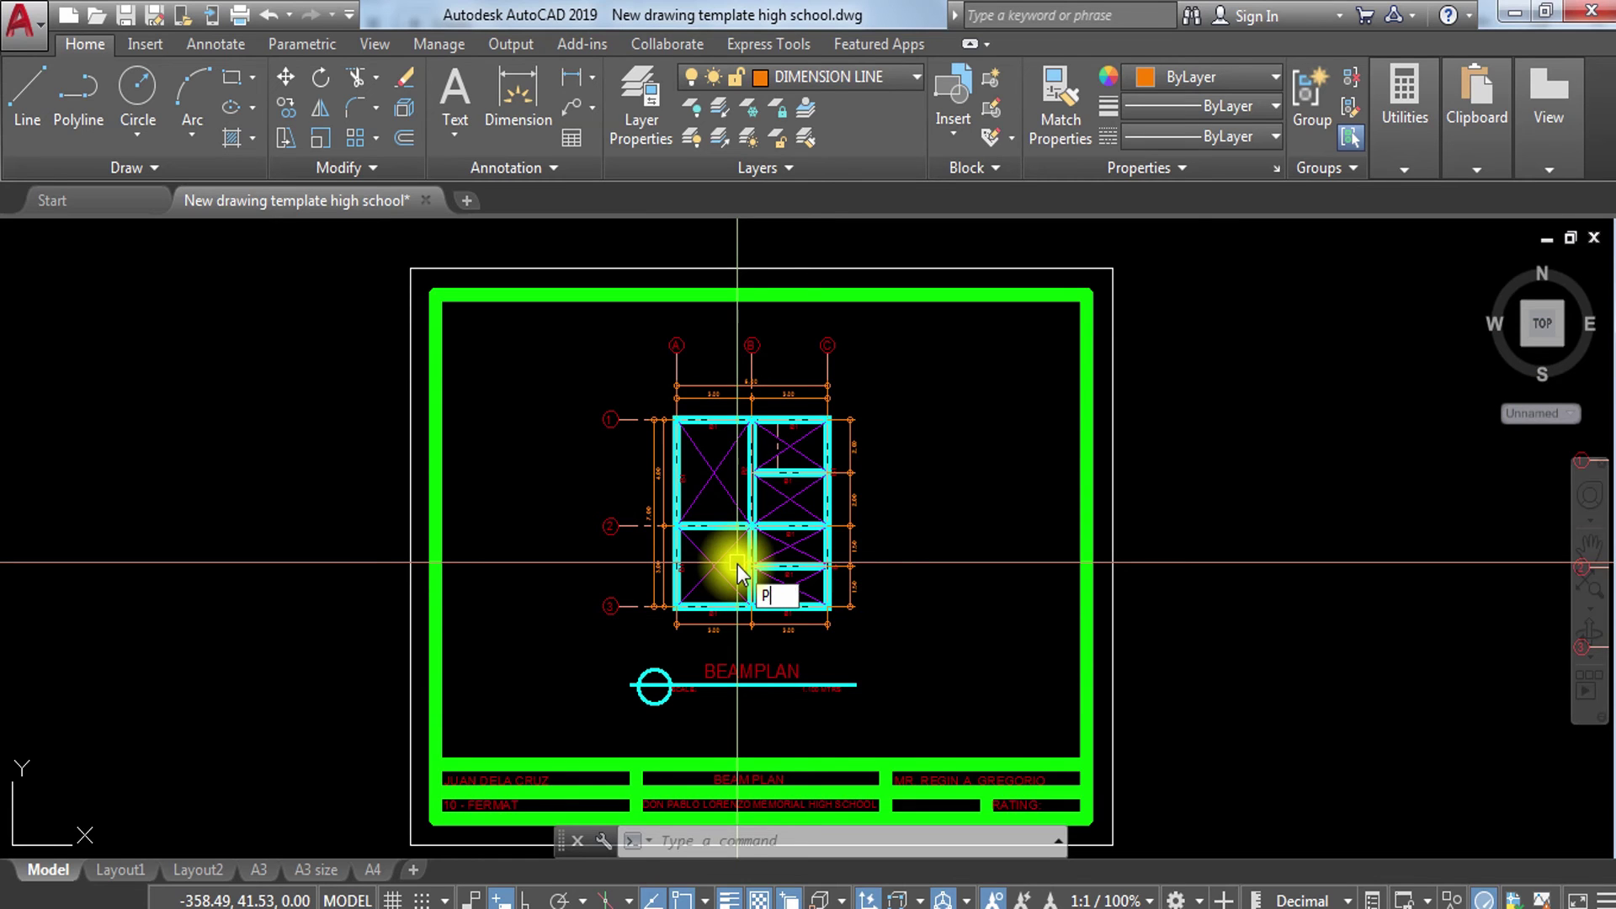
pyautogui.write('PLPLO')
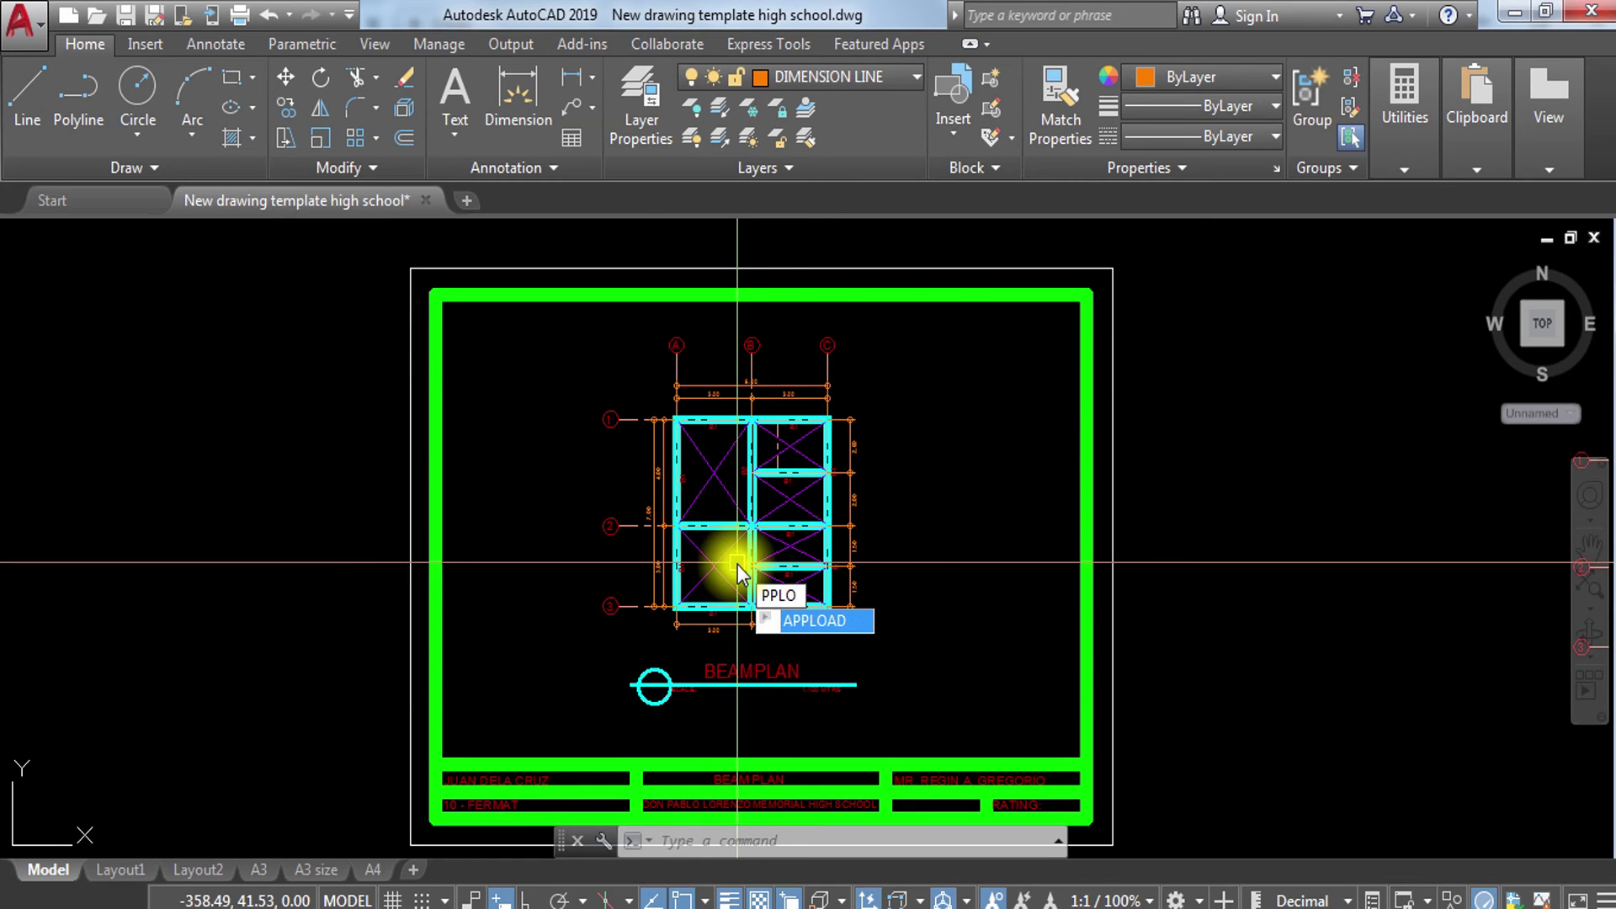
pyautogui.write('LOT')
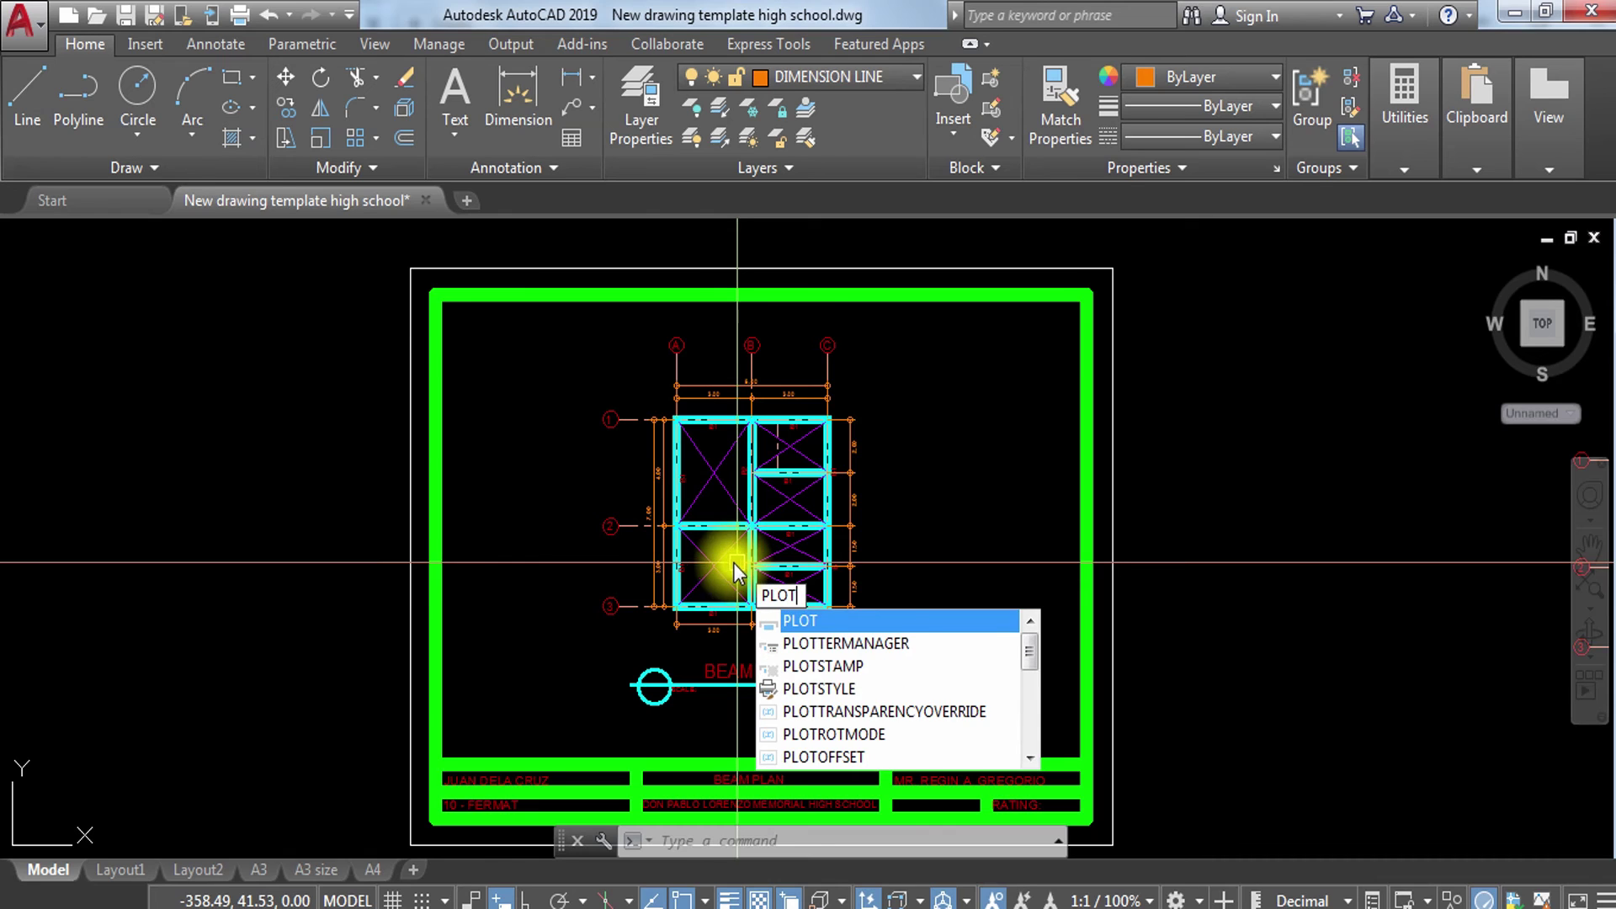
pyautogui.click(867, 623)
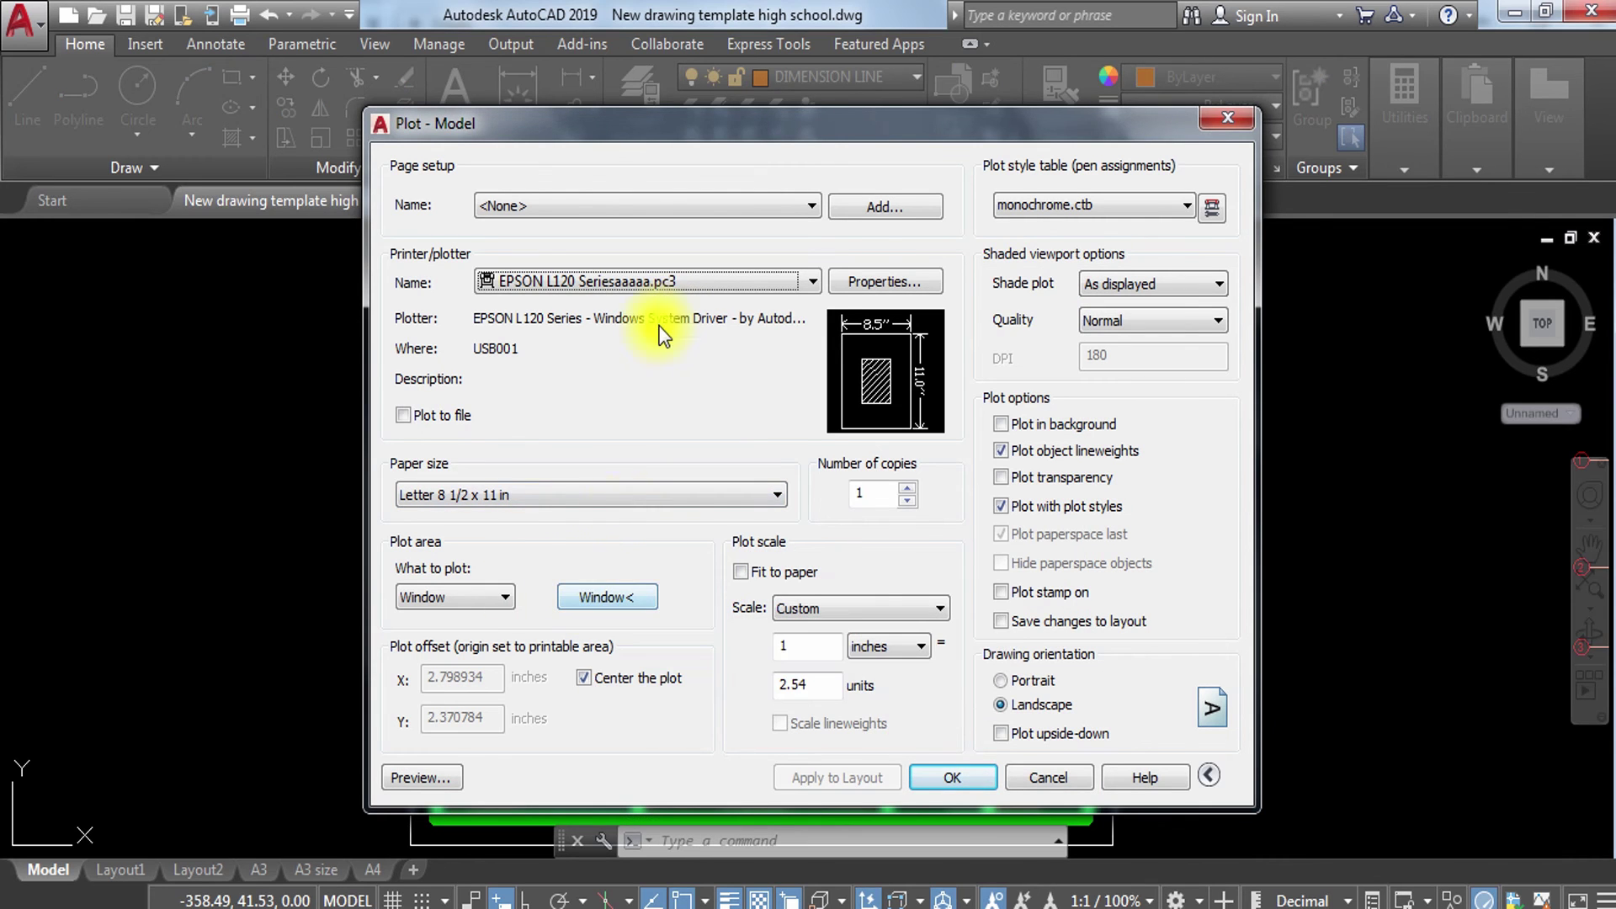
pyautogui.click(593, 596)
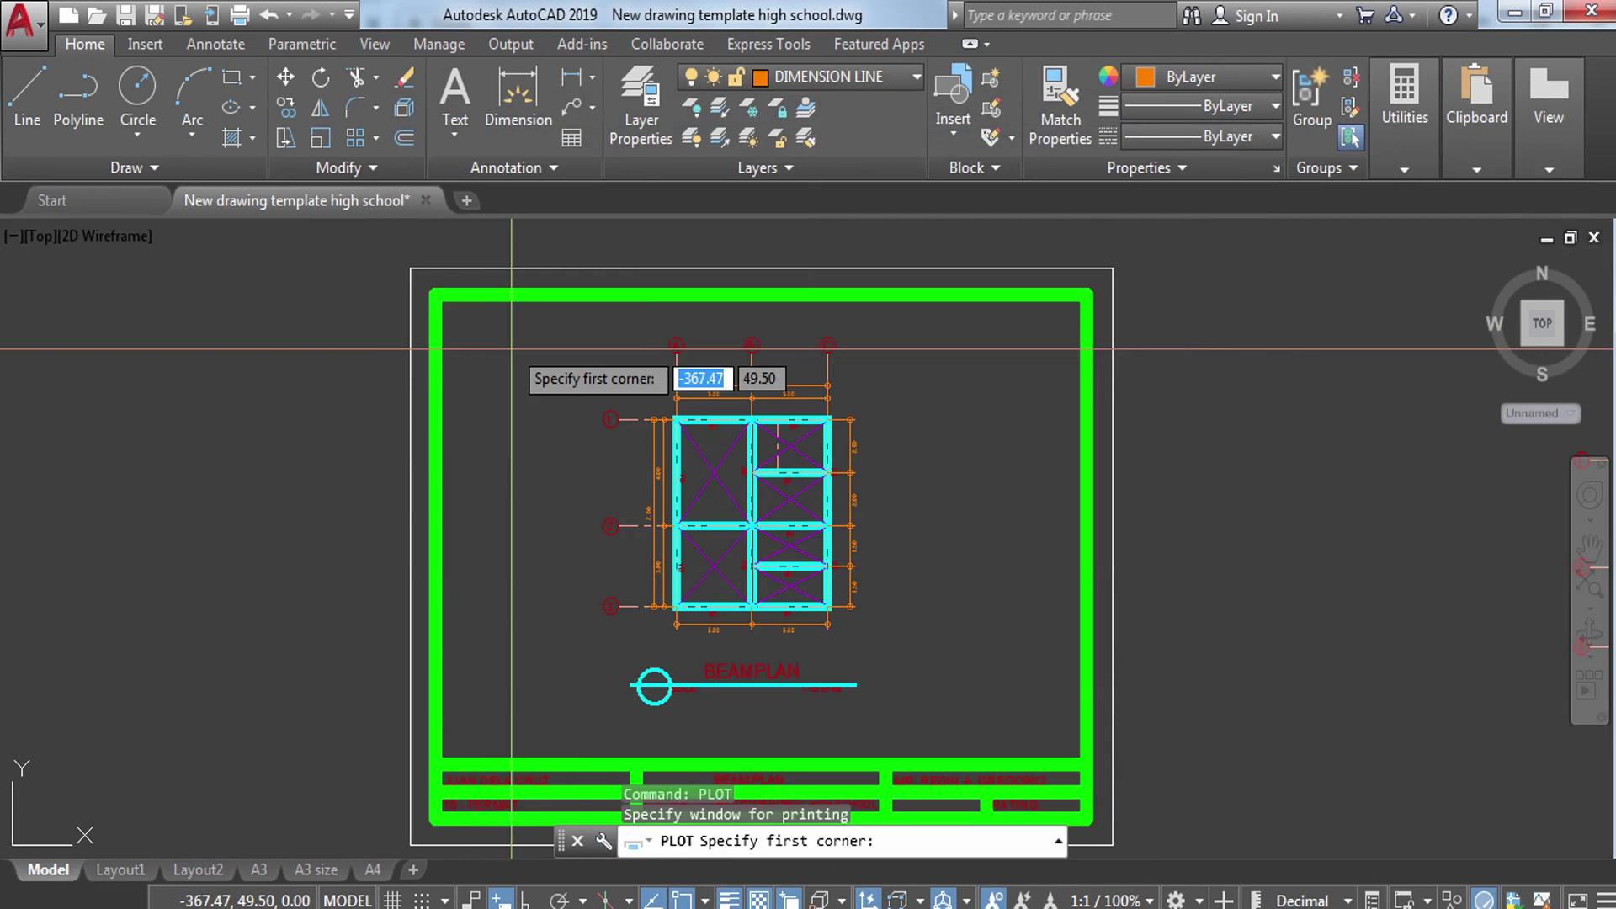
pyautogui.click(411, 270)
pyautogui.moveTo(842, 572); pyautogui.dragTo(751, 343, button='middle')
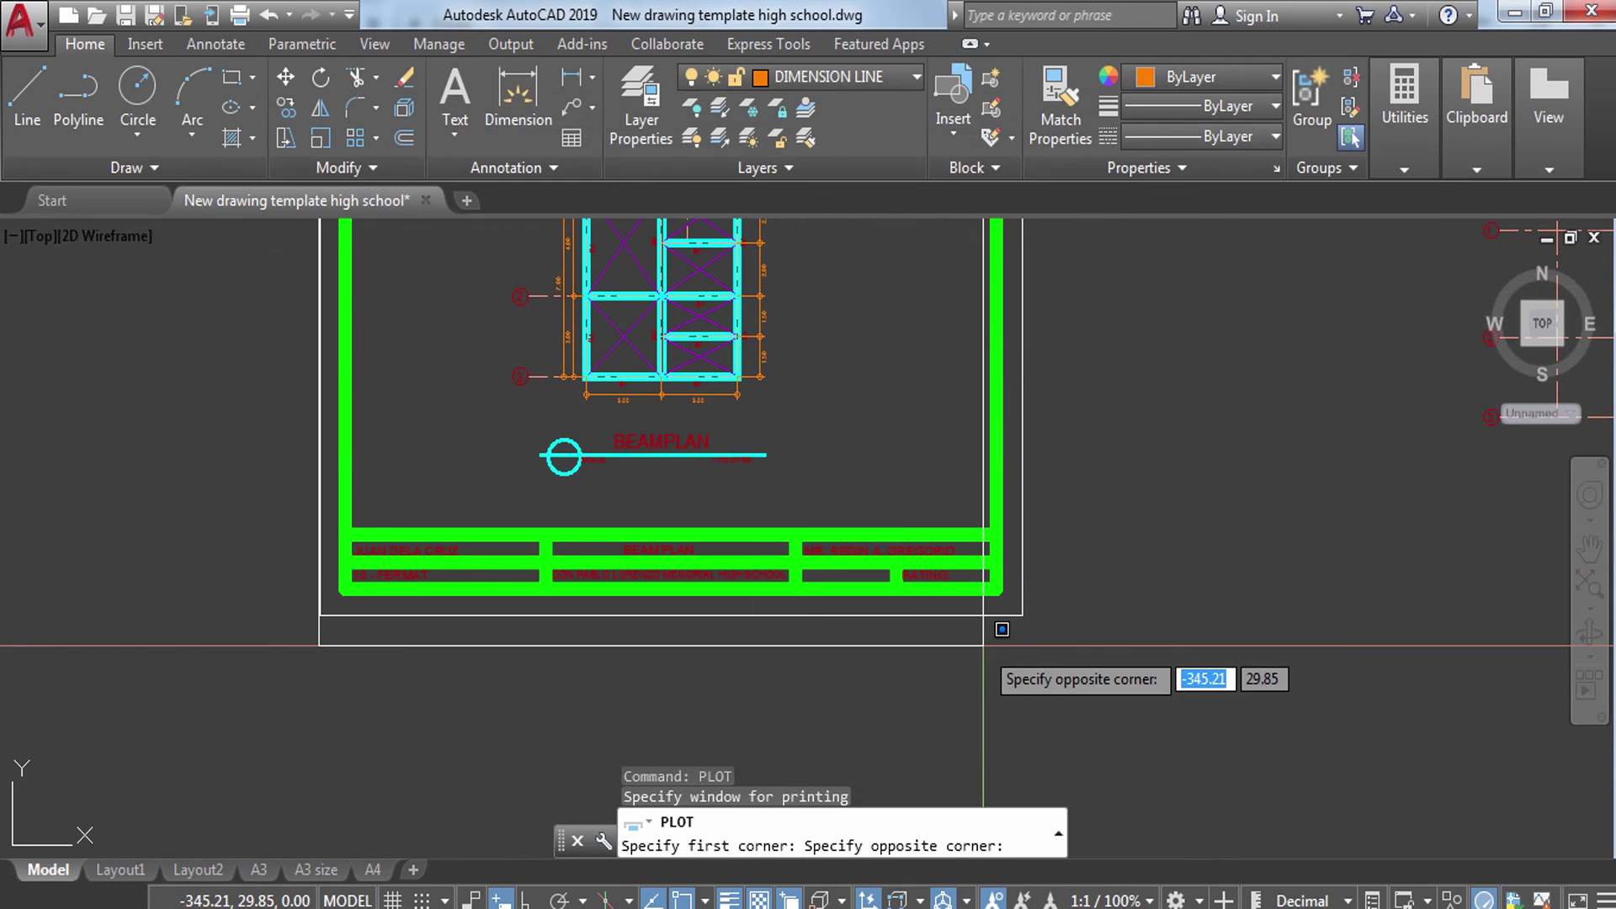
pyautogui.click(1022, 615)
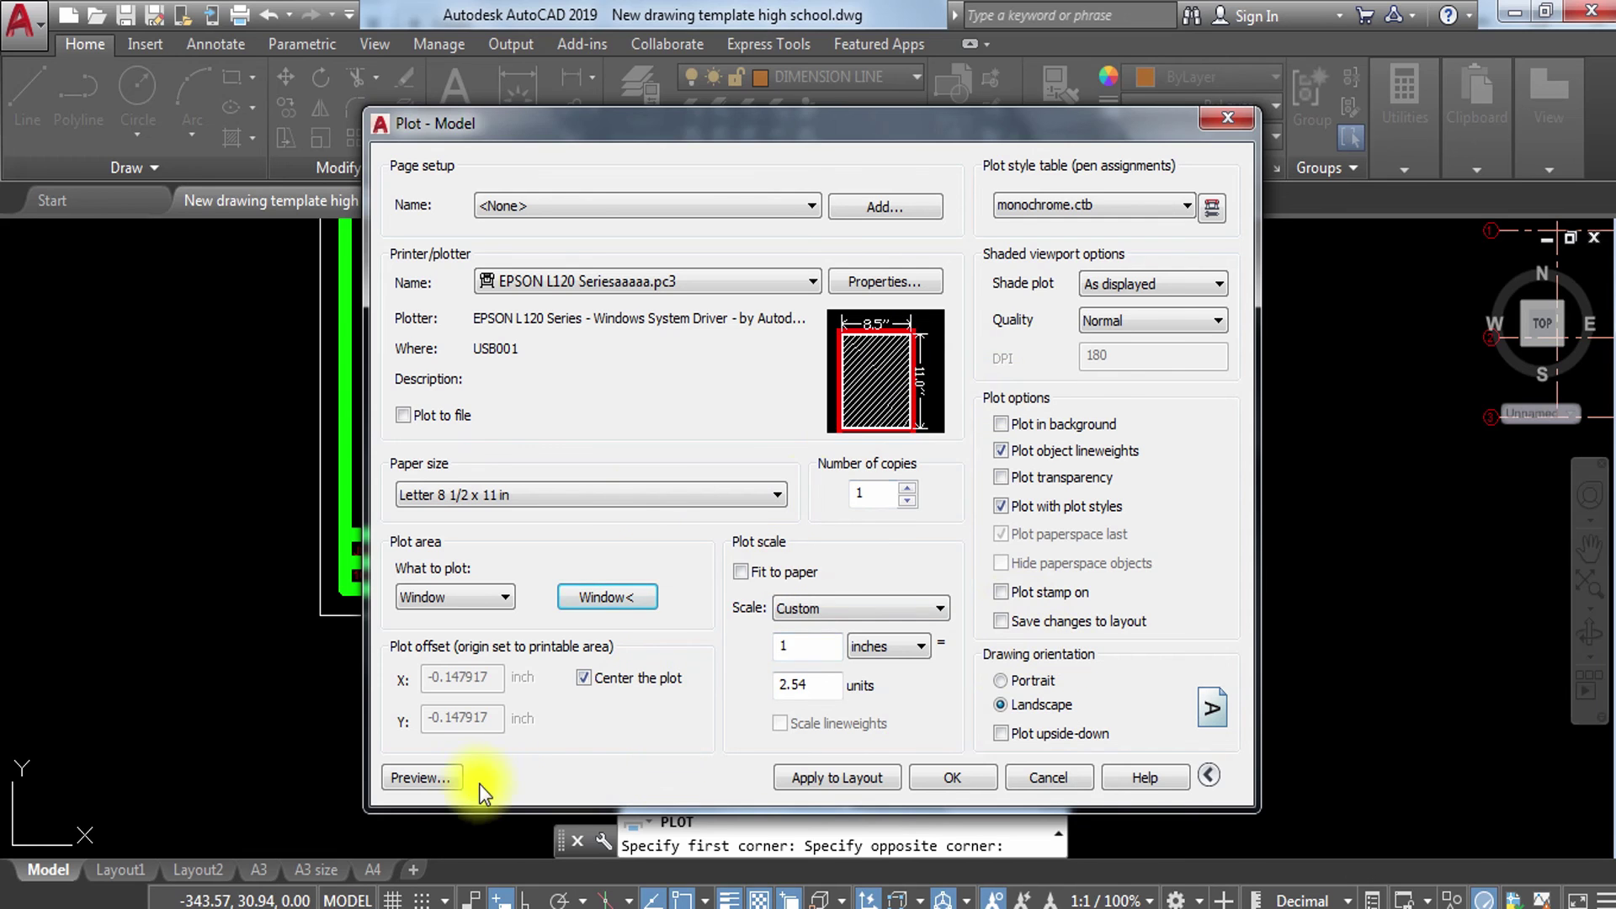
pyautogui.click(441, 780)
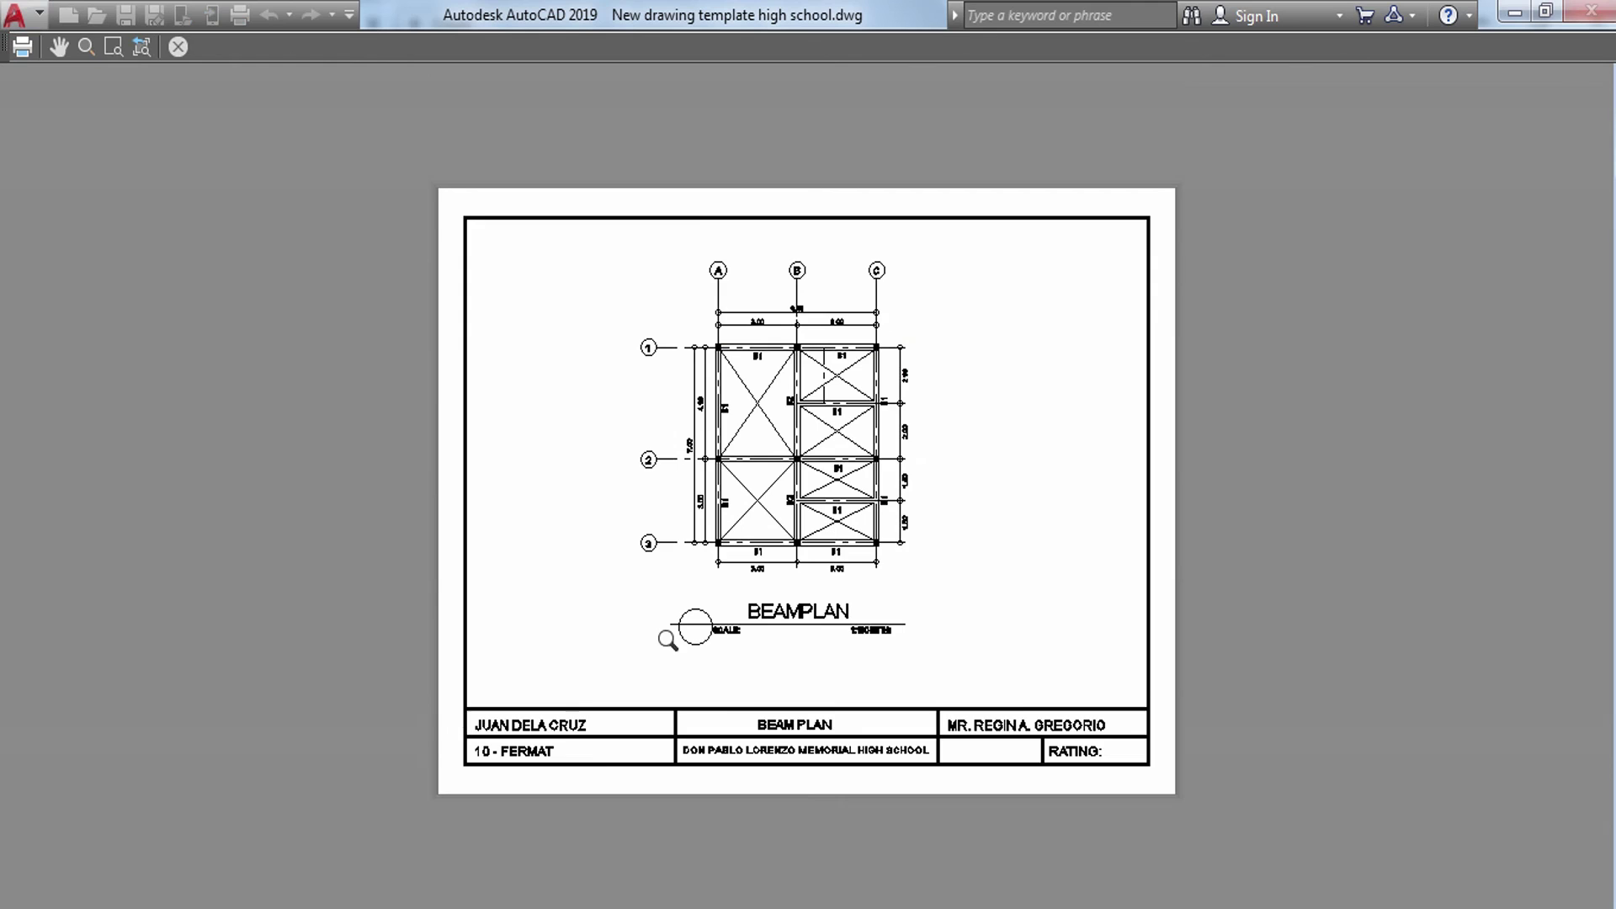
# Step: Zoom into the print preview, then close it to return to the Plot dialog
pyautogui.scroll(4, 861, 456)
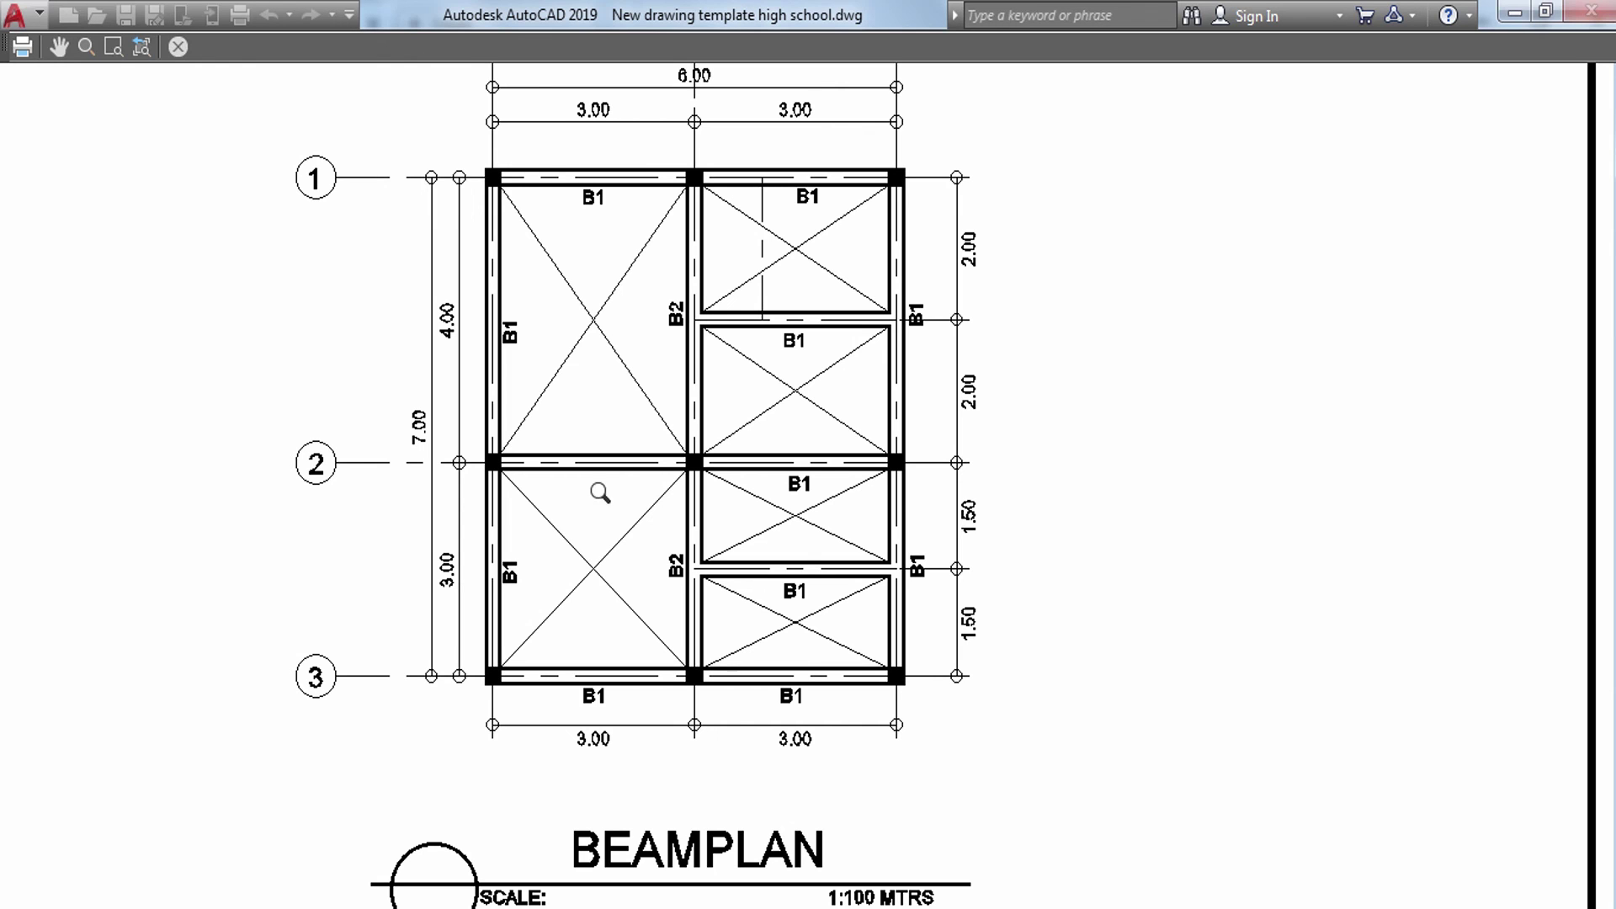
pyautogui.press('Escape')
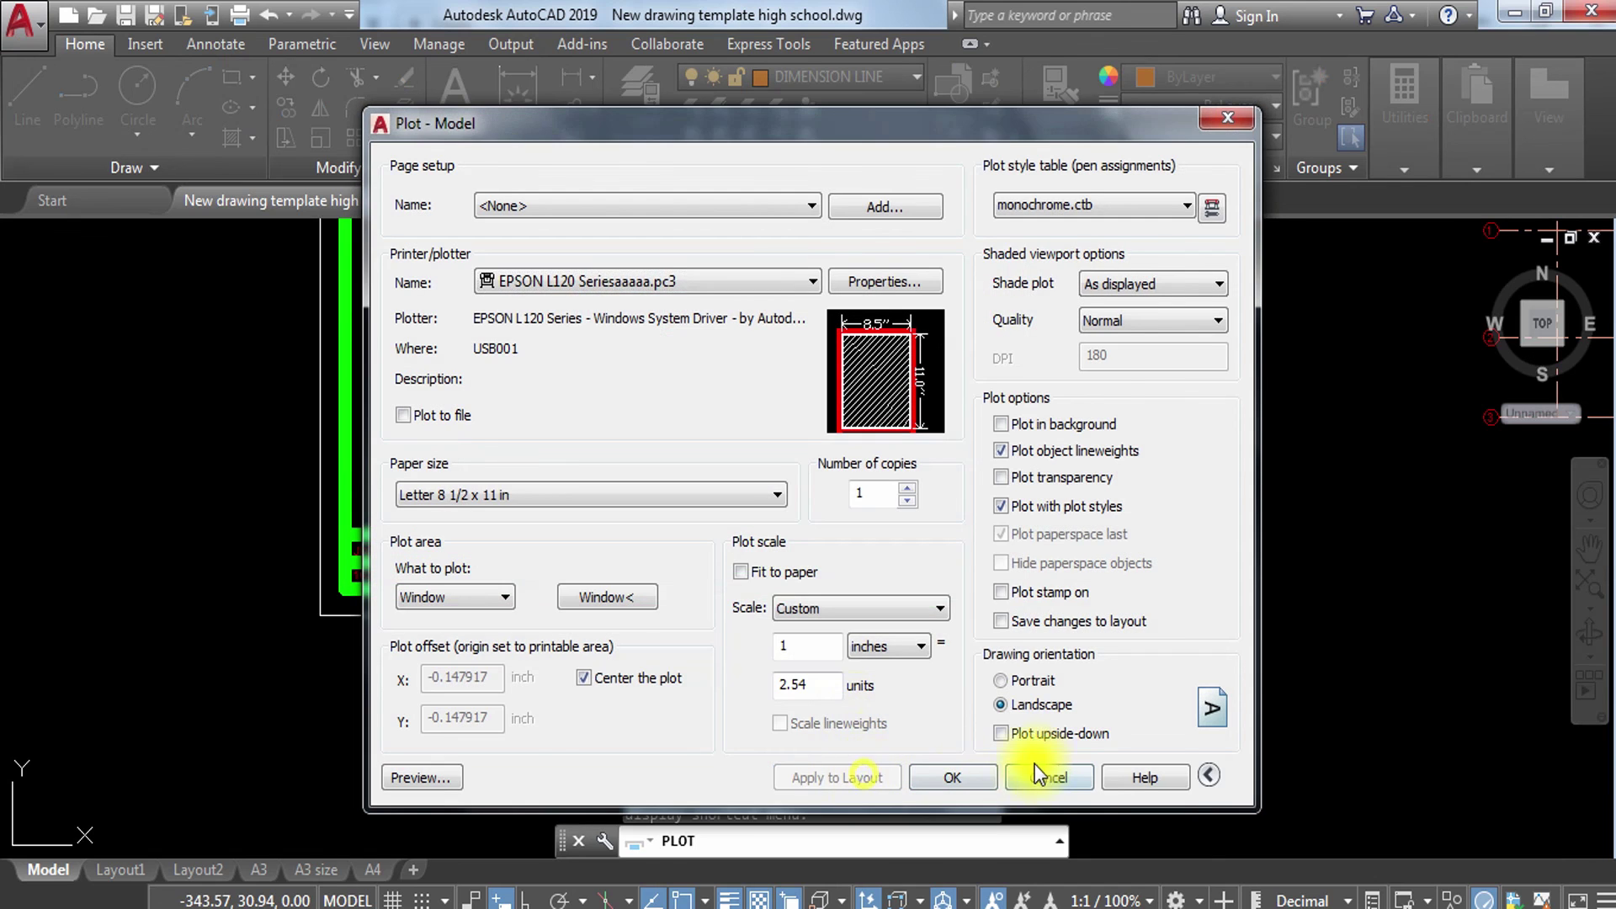
# Step: Cancel plotting and copy the B1 label onto the left-bay beam along grid line 2
pyautogui.click(1024, 780)
pyautogui.scroll(6, 645, 275)
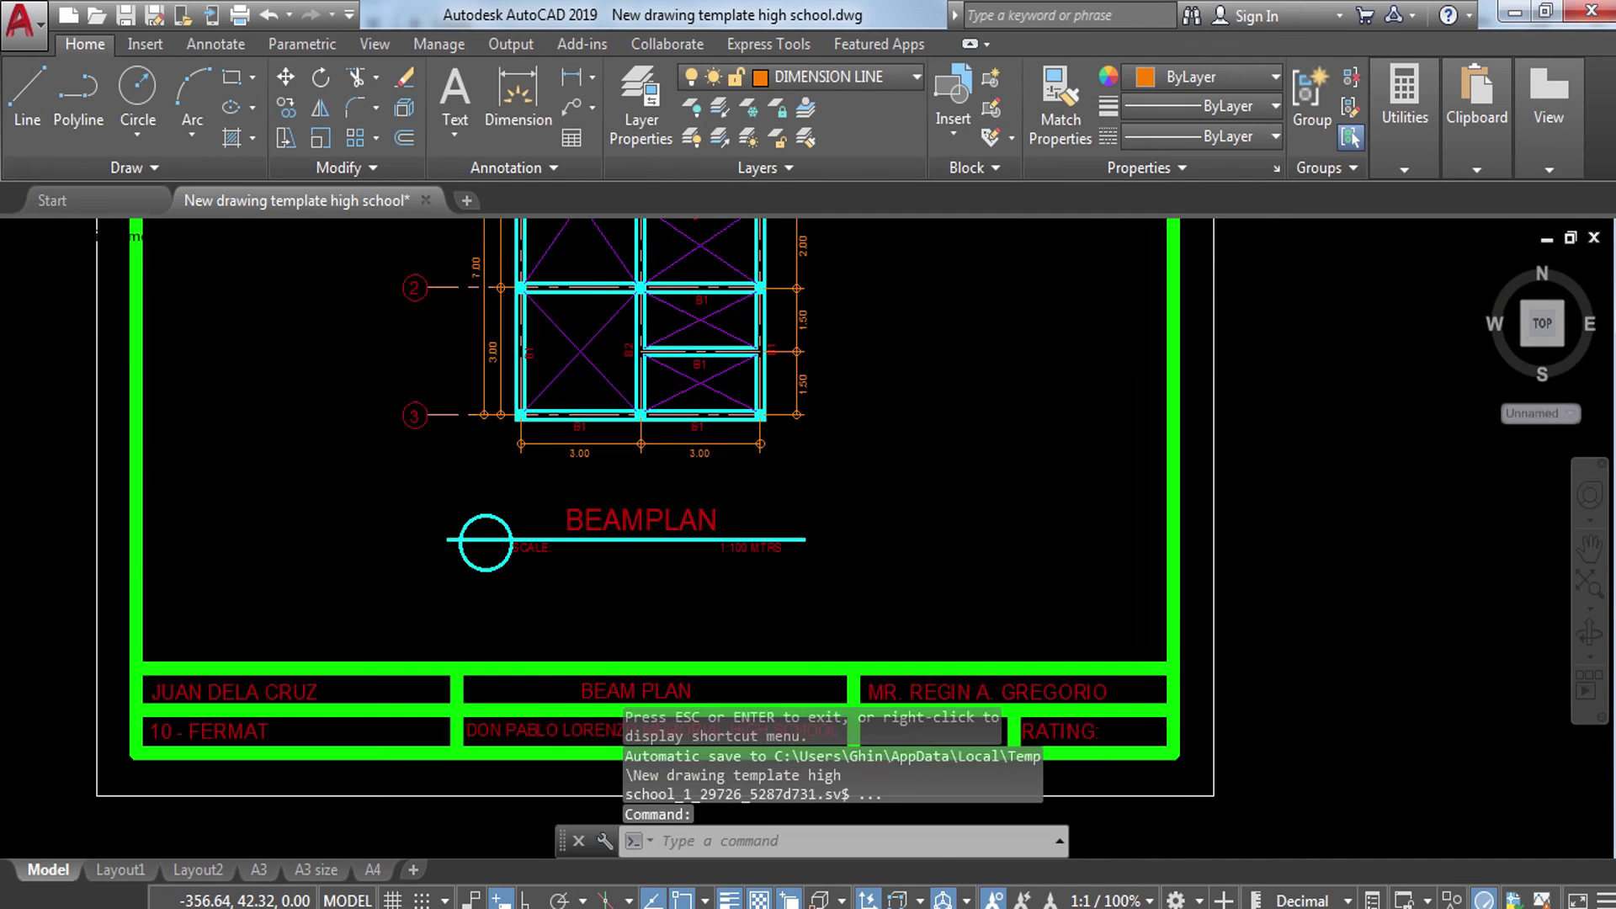
pyautogui.moveTo(837, 514); pyautogui.dragTo(862, 548)
pyautogui.press('Escape')
pyautogui.click(876, 467)
pyautogui.click(798, 524)
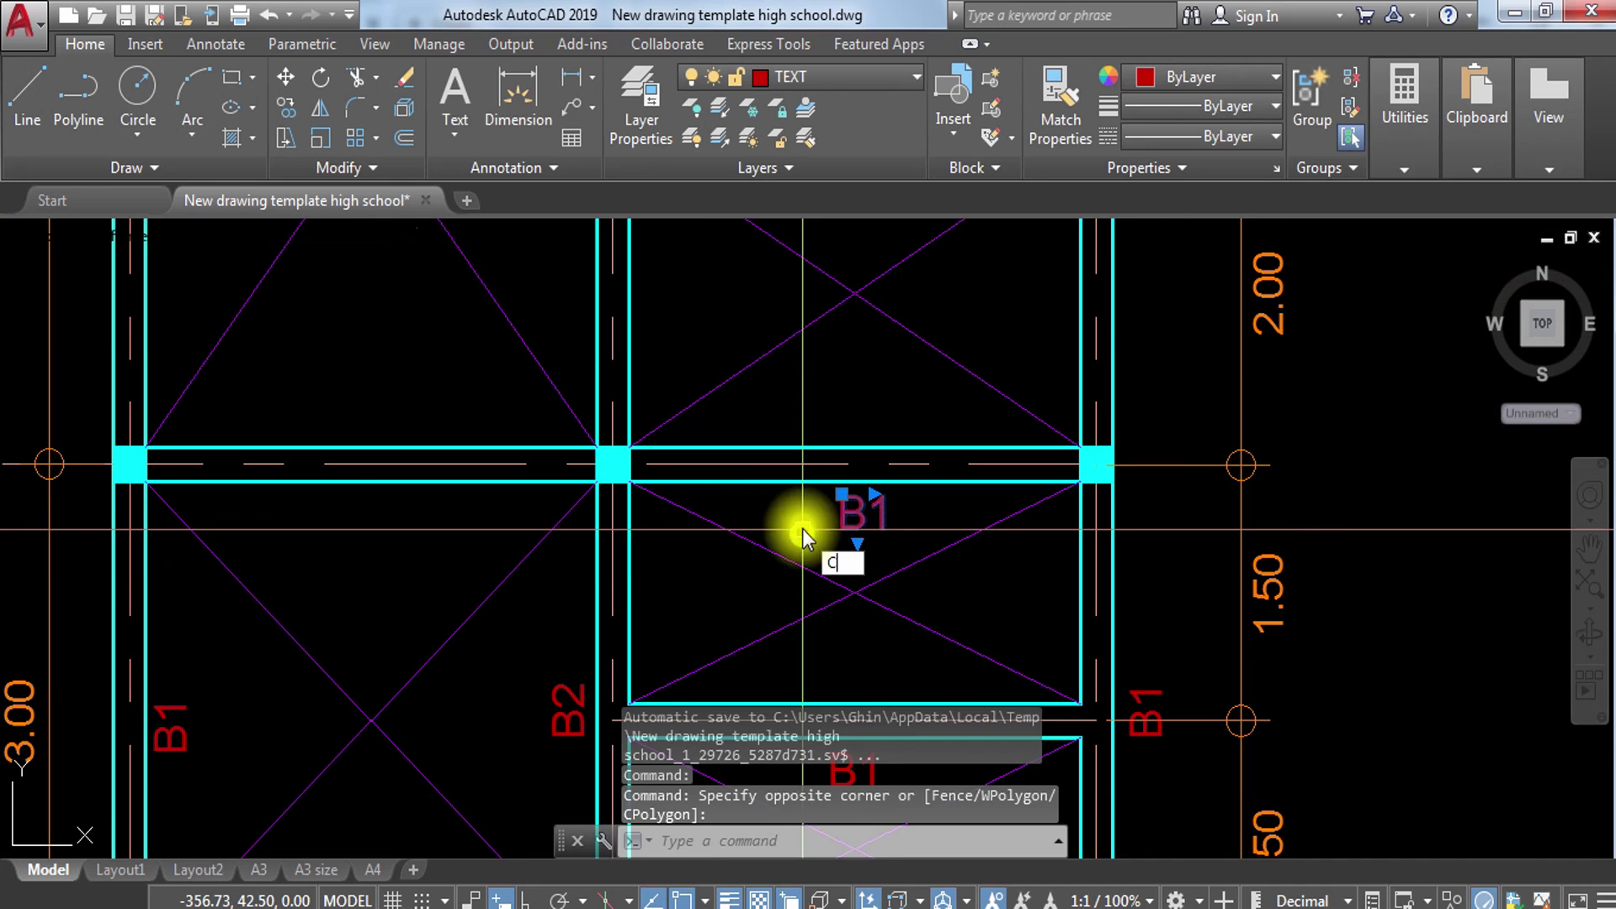
pyautogui.write('co')
pyautogui.press('Return')
pyautogui.click(867, 509)
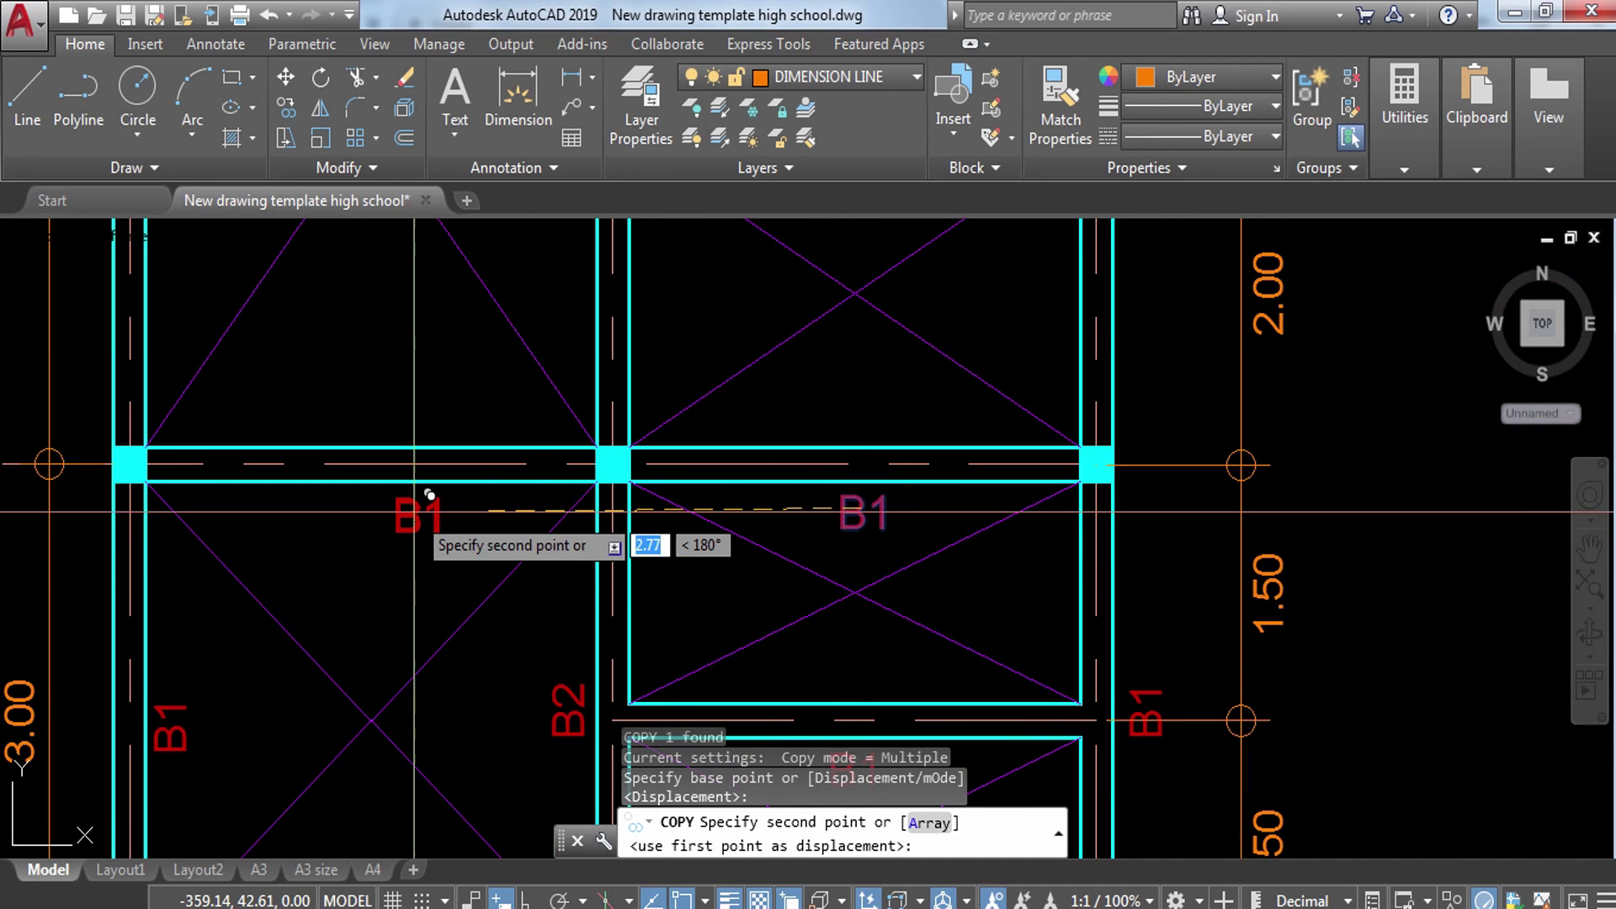
pyautogui.click(377, 489)
pyautogui.press('Escape')
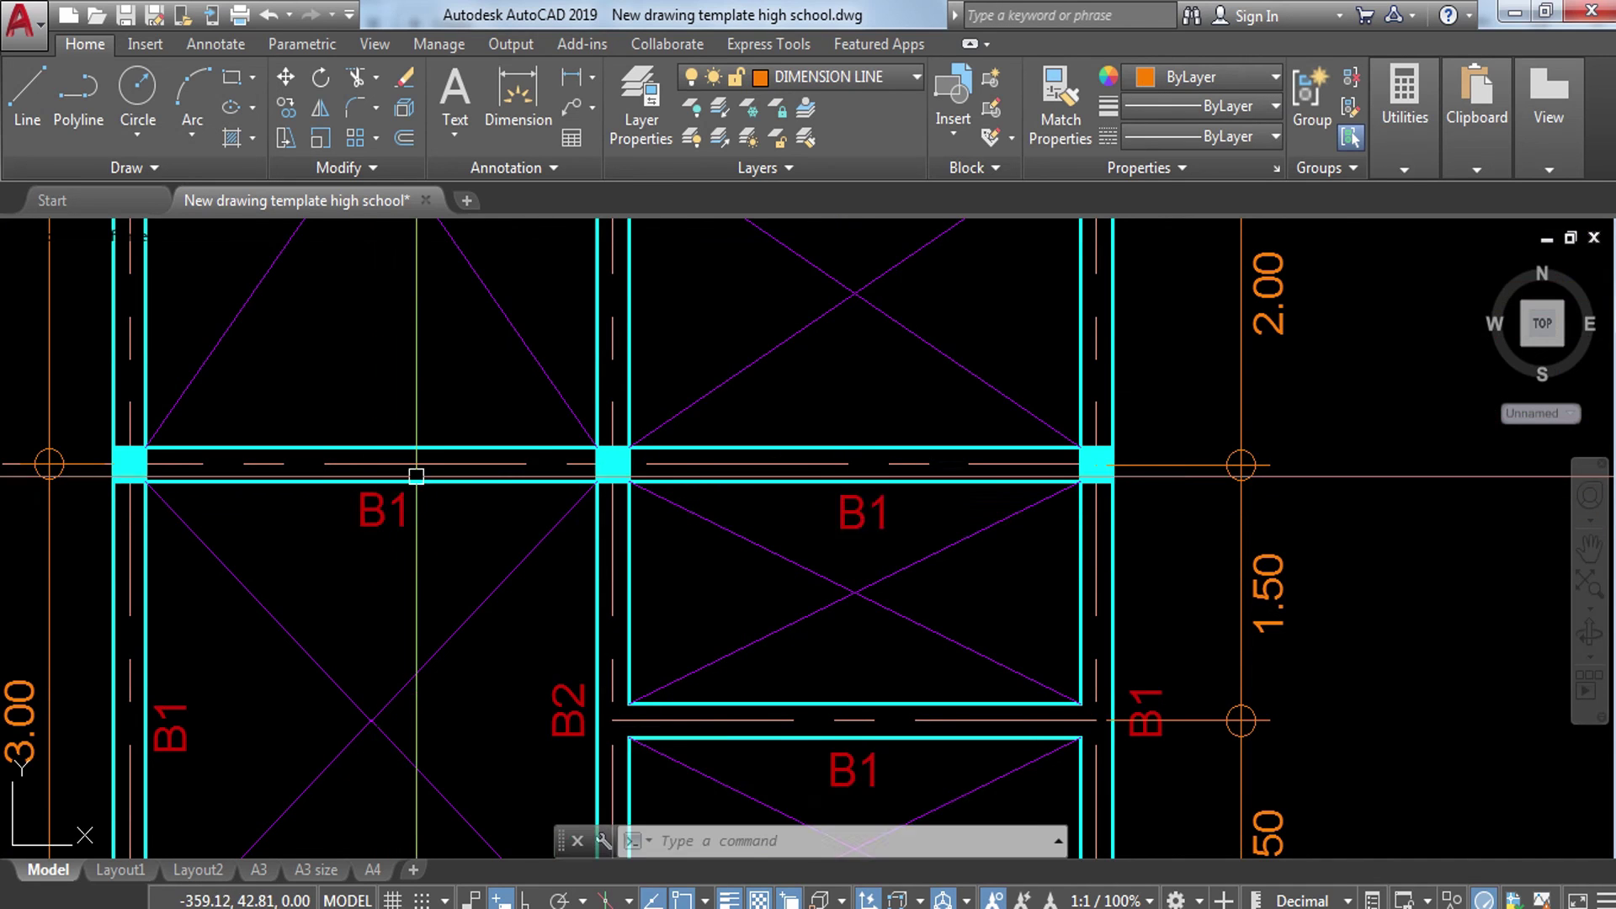
# Step: Reopen the plot settings with the PLOT command
pyautogui.scroll(-4, 568, 515)
pyautogui.press('Escape')
pyautogui.press('Escape')
pyautogui.moveTo(584, 515); pyautogui.dragTo(611, 579, button='middle')
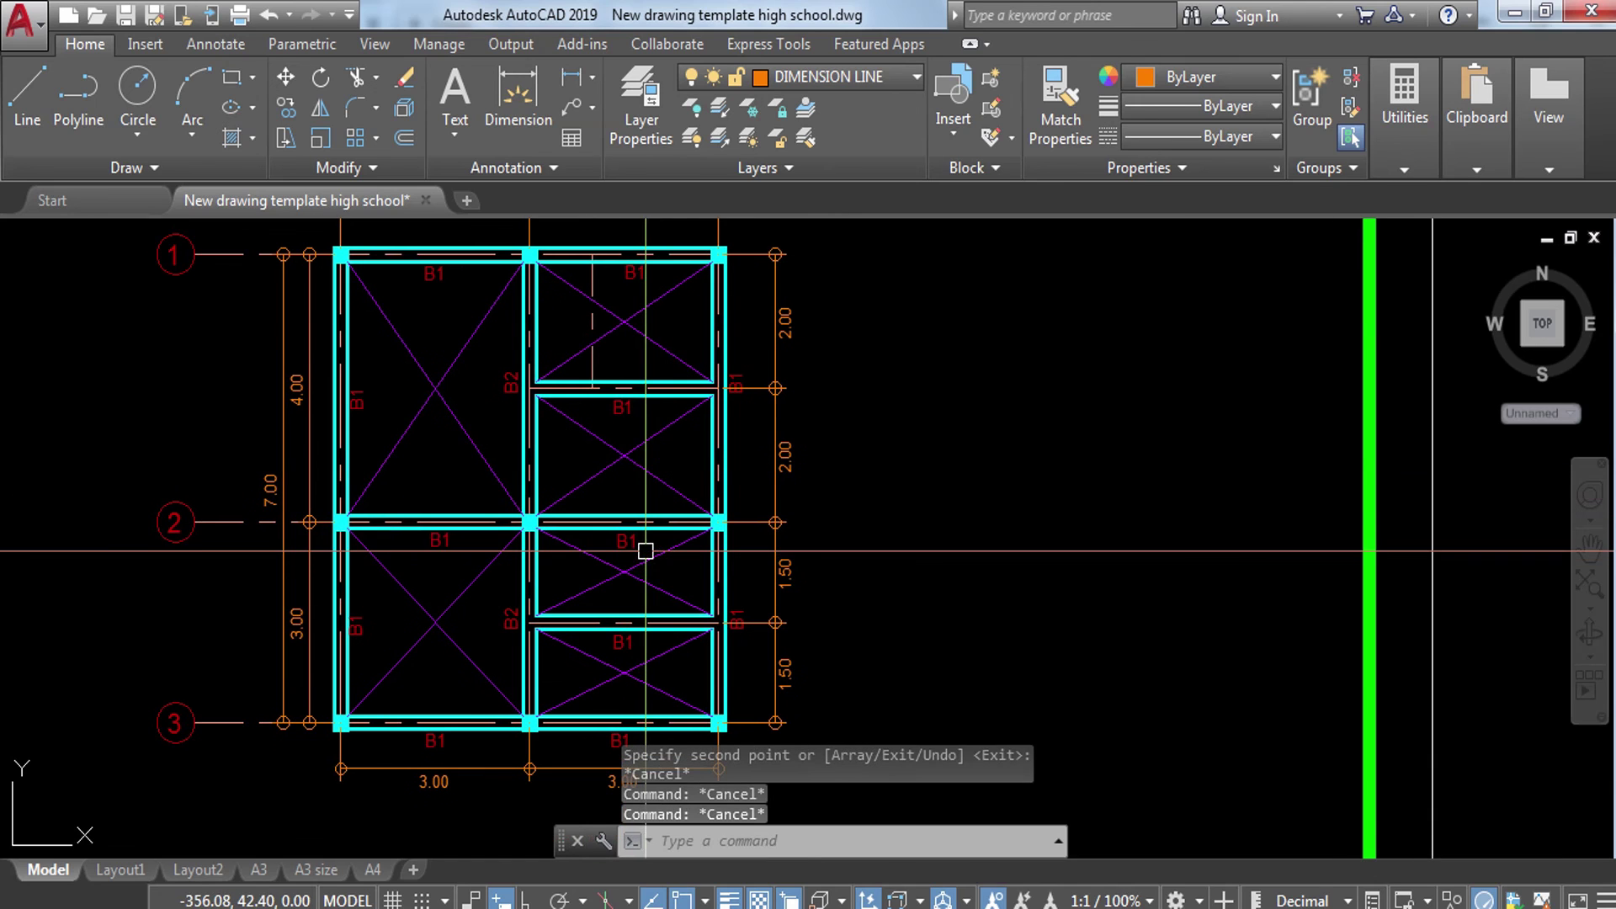
pyautogui.scroll(-2, 730, 567)
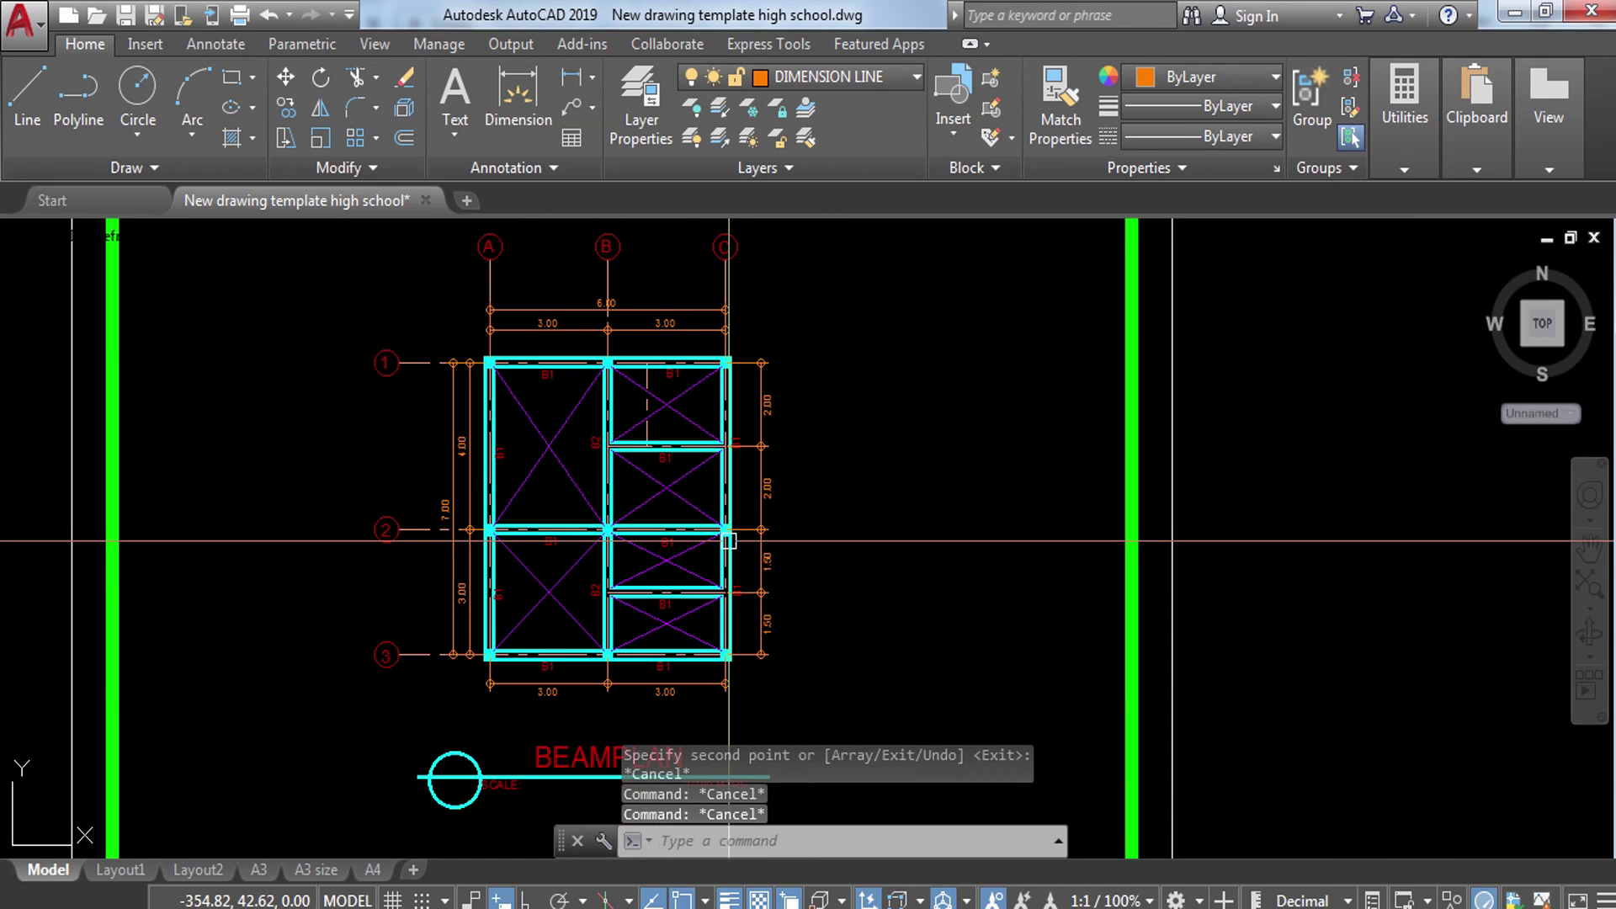
pyautogui.write('PLOT')
pyautogui.press('Return')
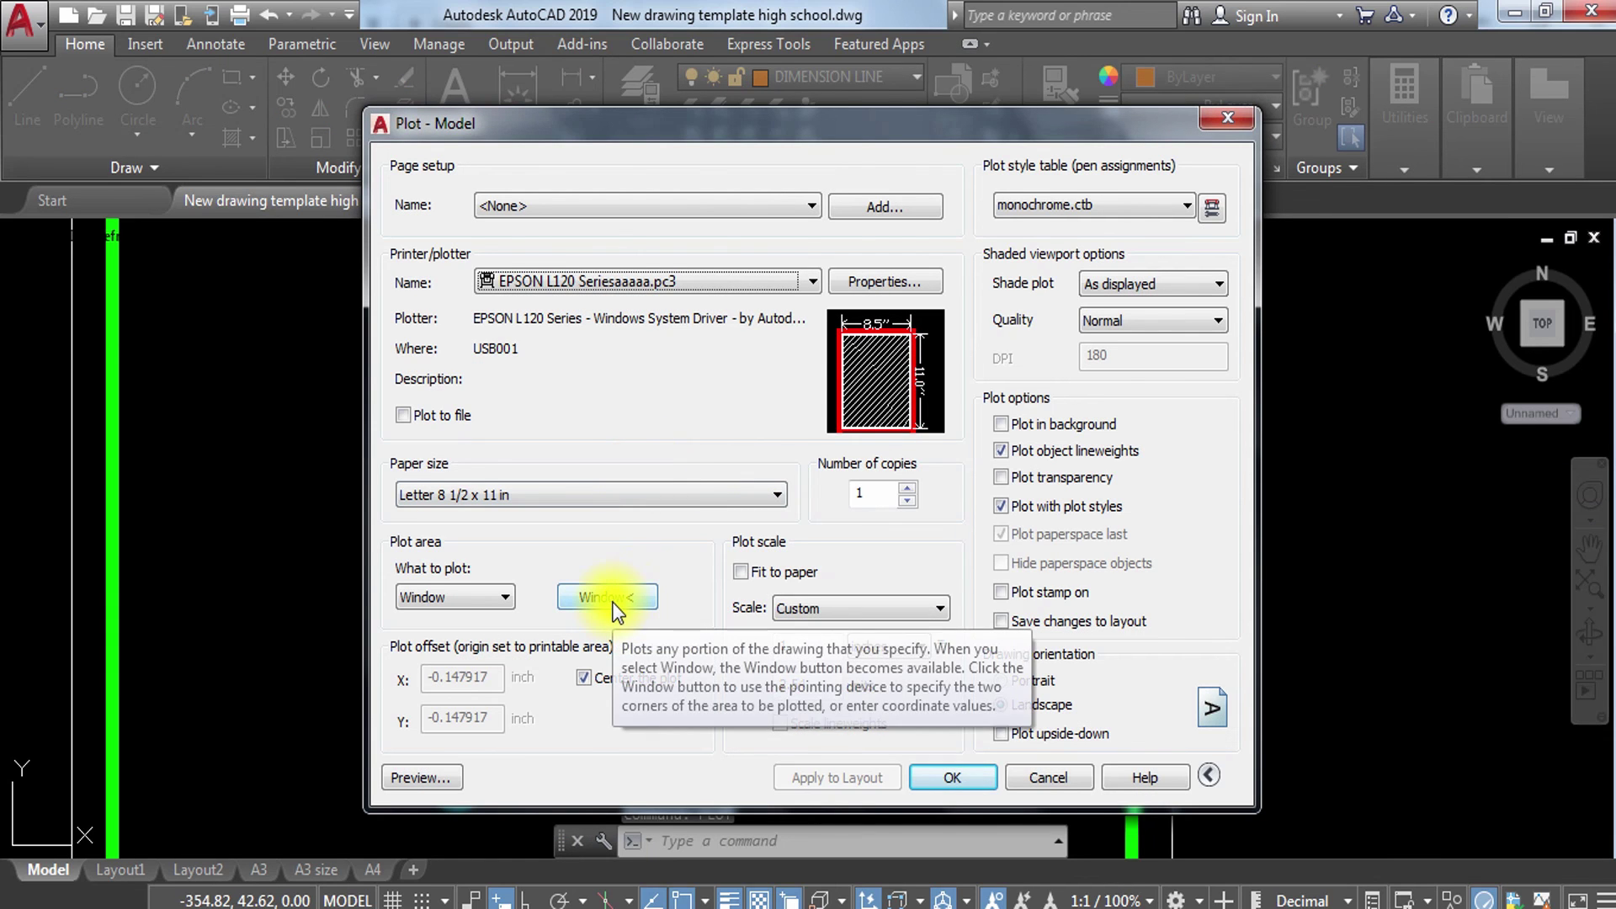
# Step: Preview the updated monochrome plot and inspect the sheet with both B1 labels
pyautogui.click(445, 778)
pyautogui.click(448, 779)
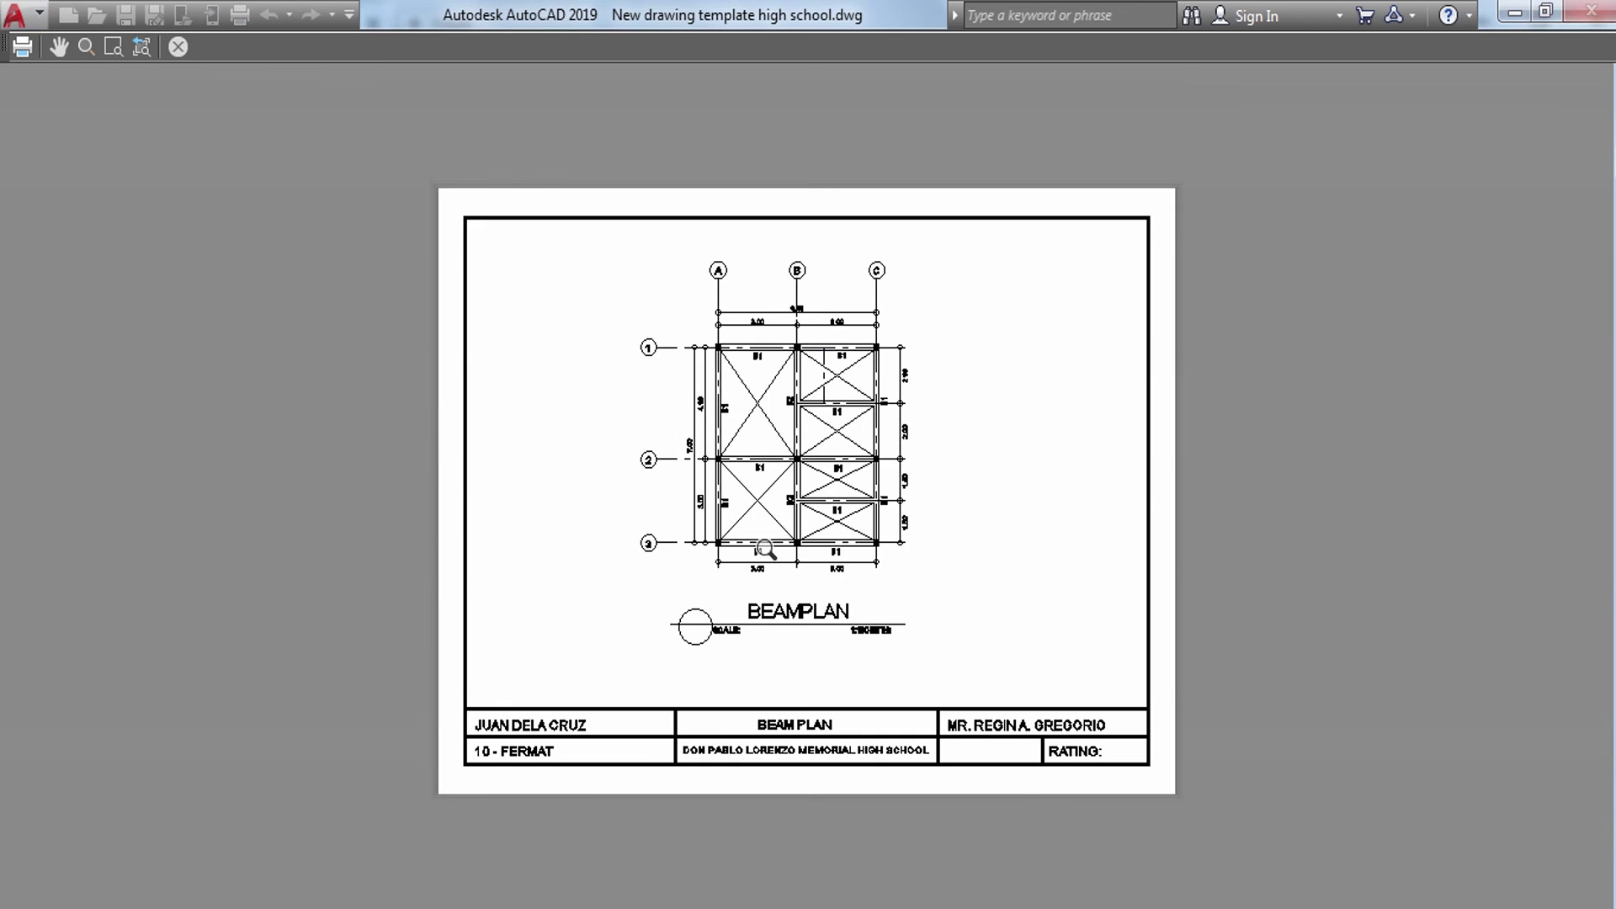
pyautogui.scroll(6, 778, 511)
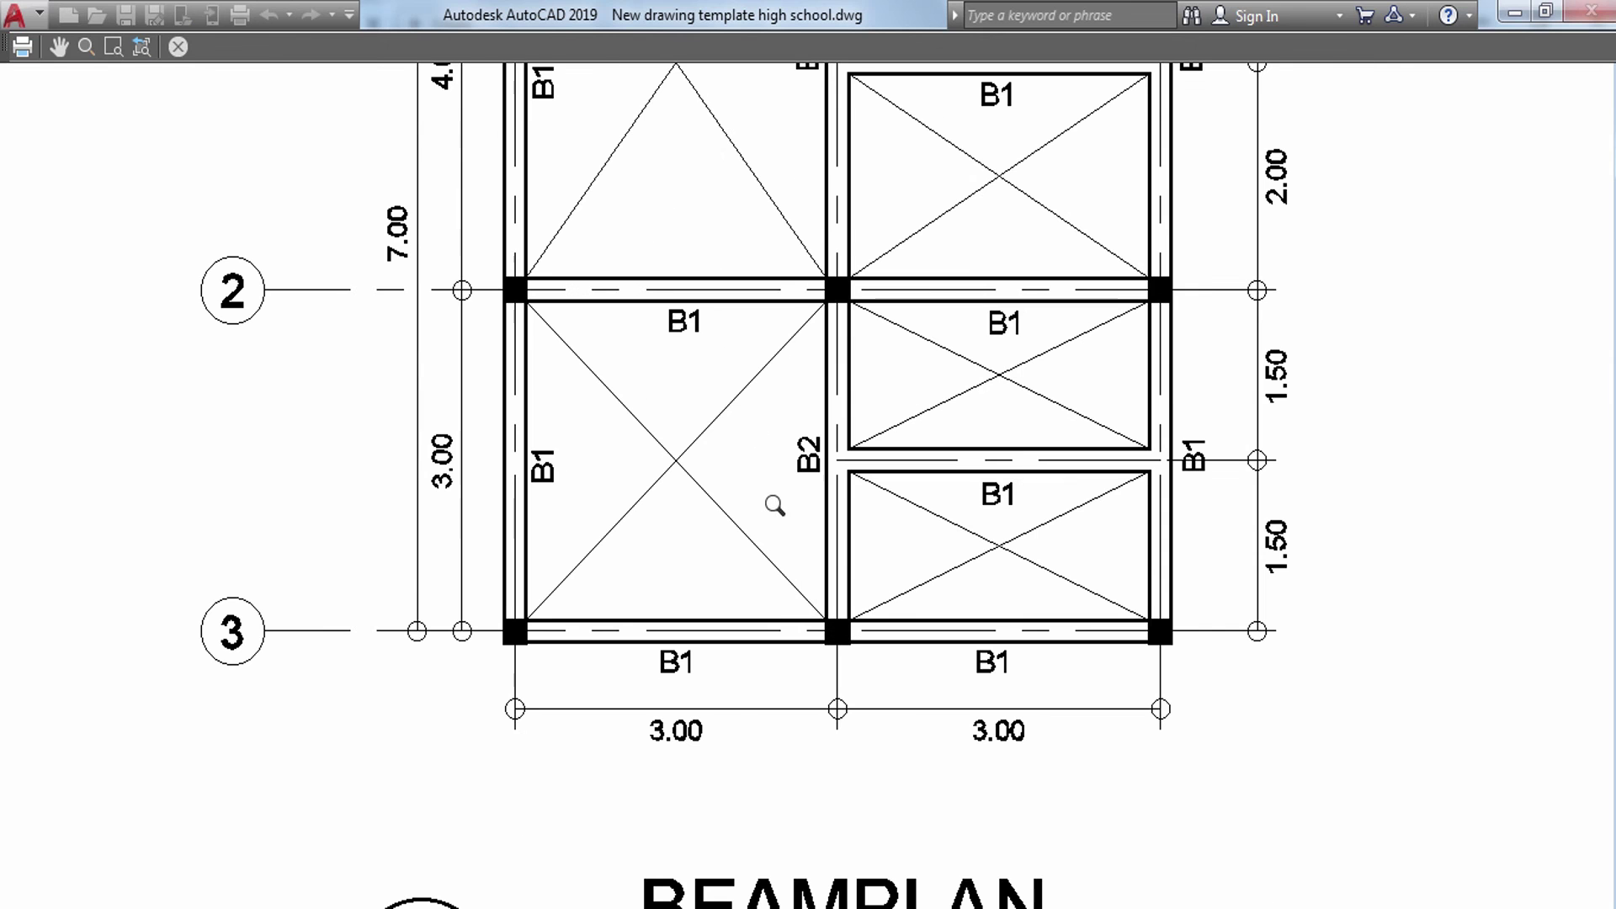
pyautogui.scroll(-4, 692, 383)
pyautogui.moveTo(693, 382); pyautogui.dragTo(699, 457, button='middle')
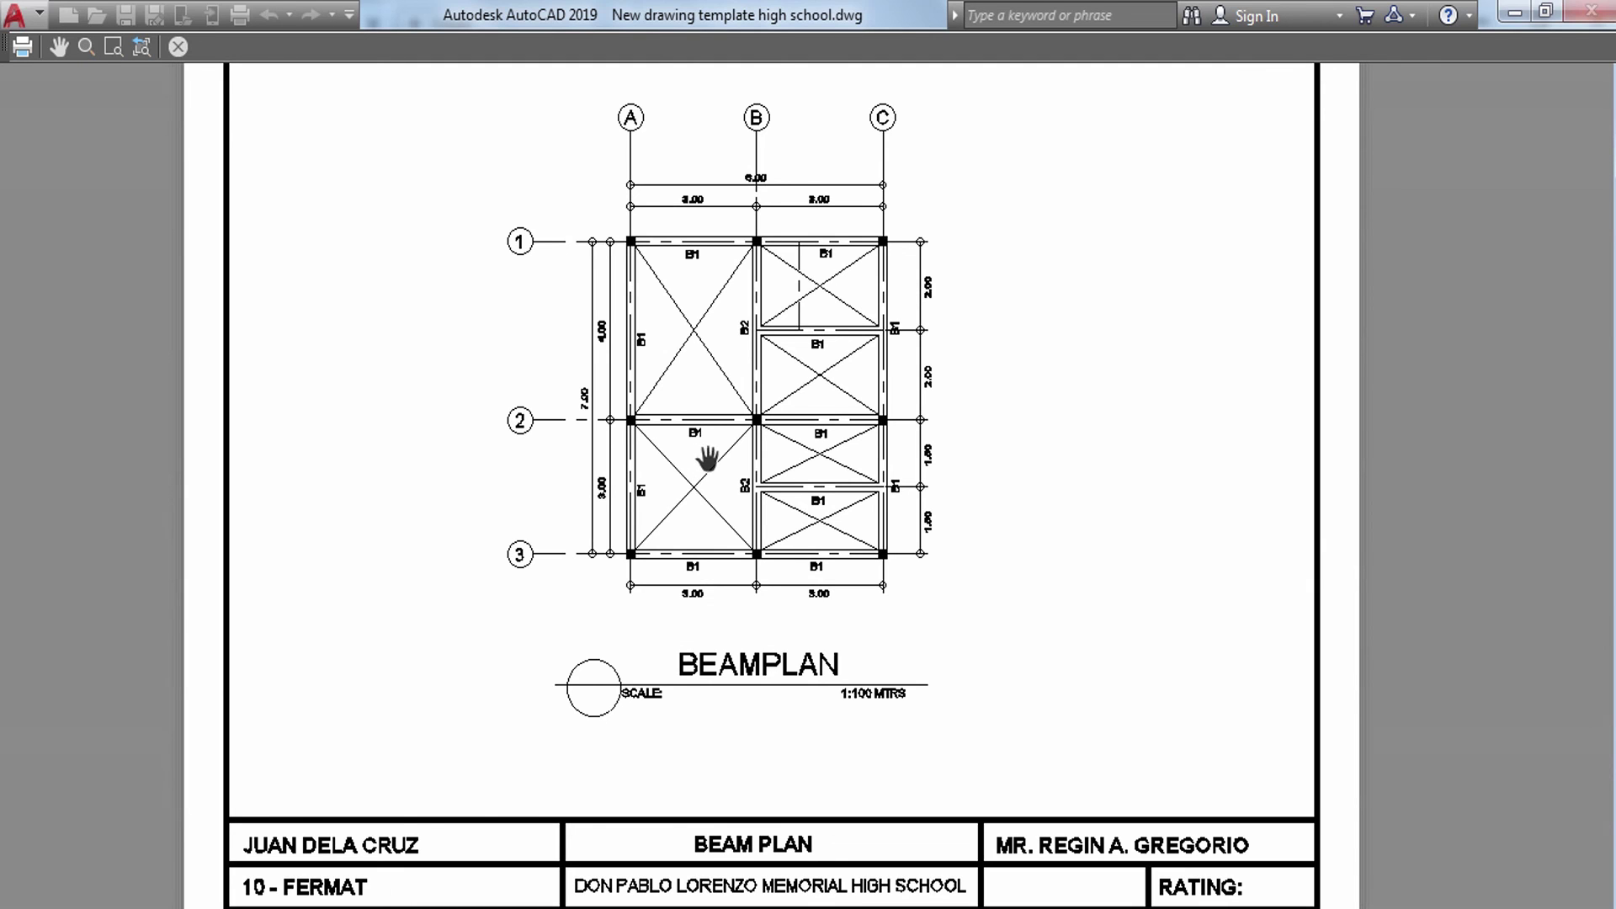
pyautogui.moveTo(750, 396); pyautogui.dragTo(699, 444)
pyautogui.scroll(4, 662, 263)
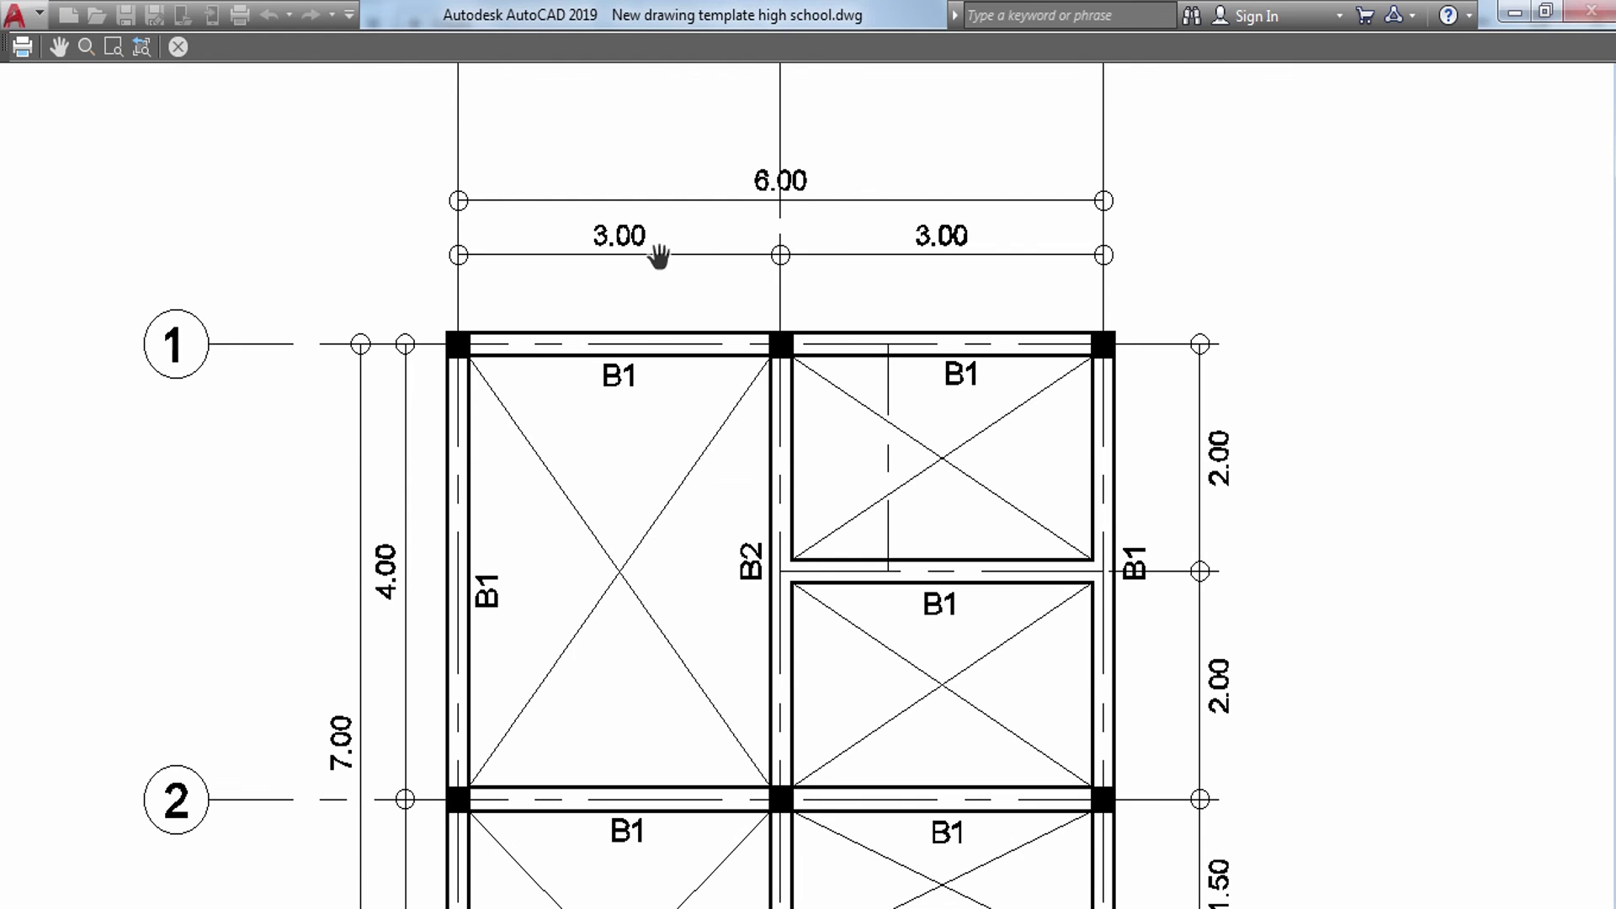
pyautogui.scroll(-4, 661, 252)
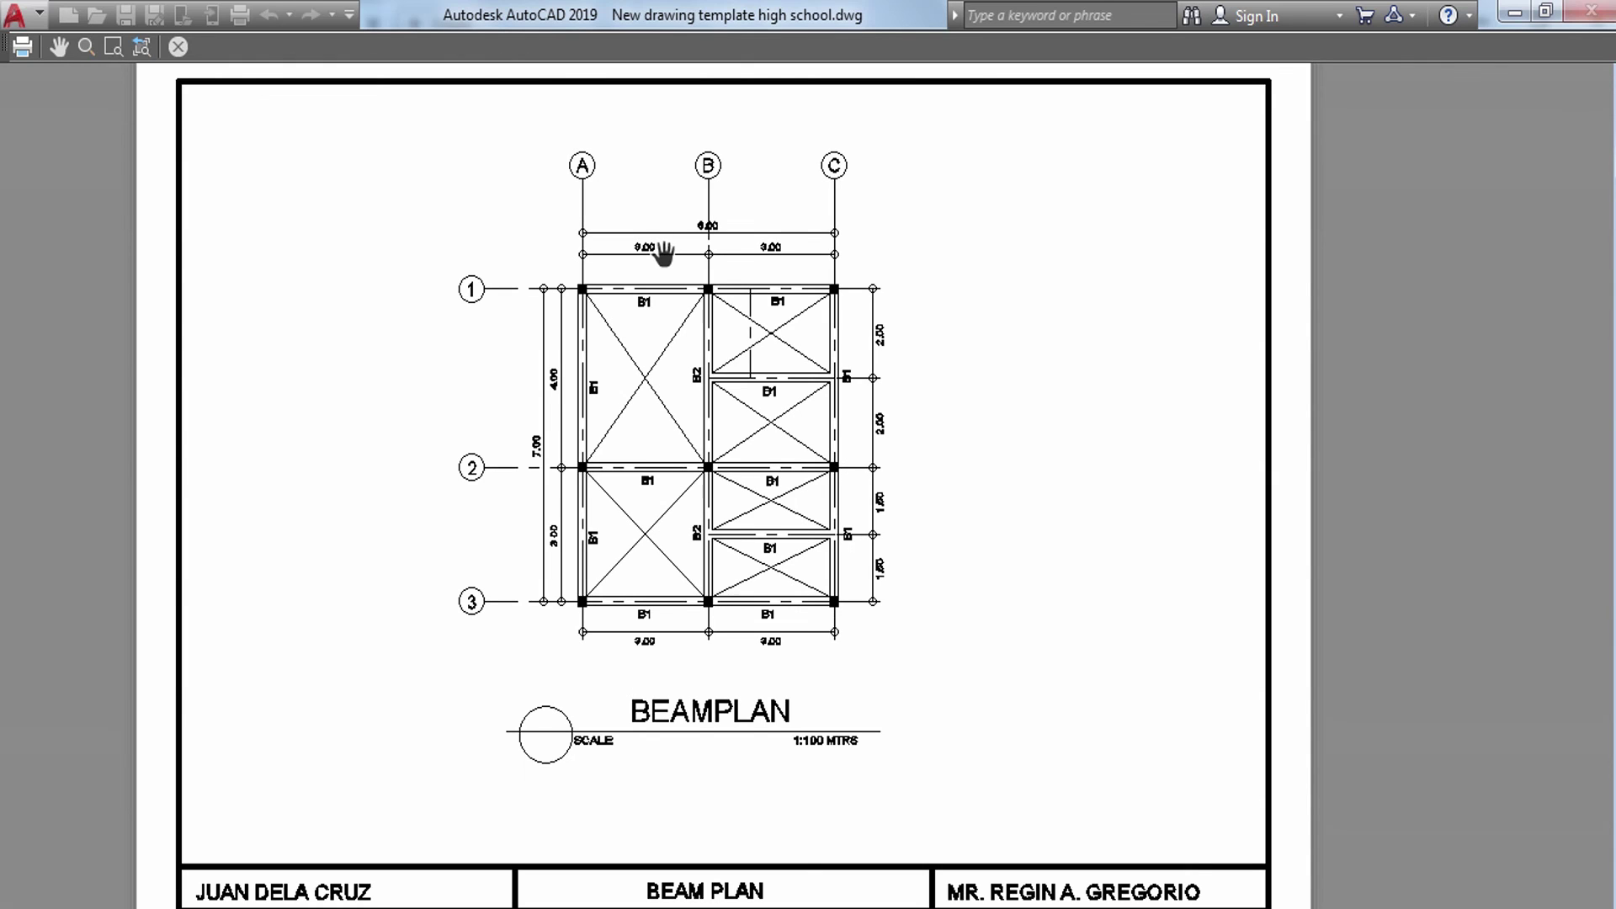